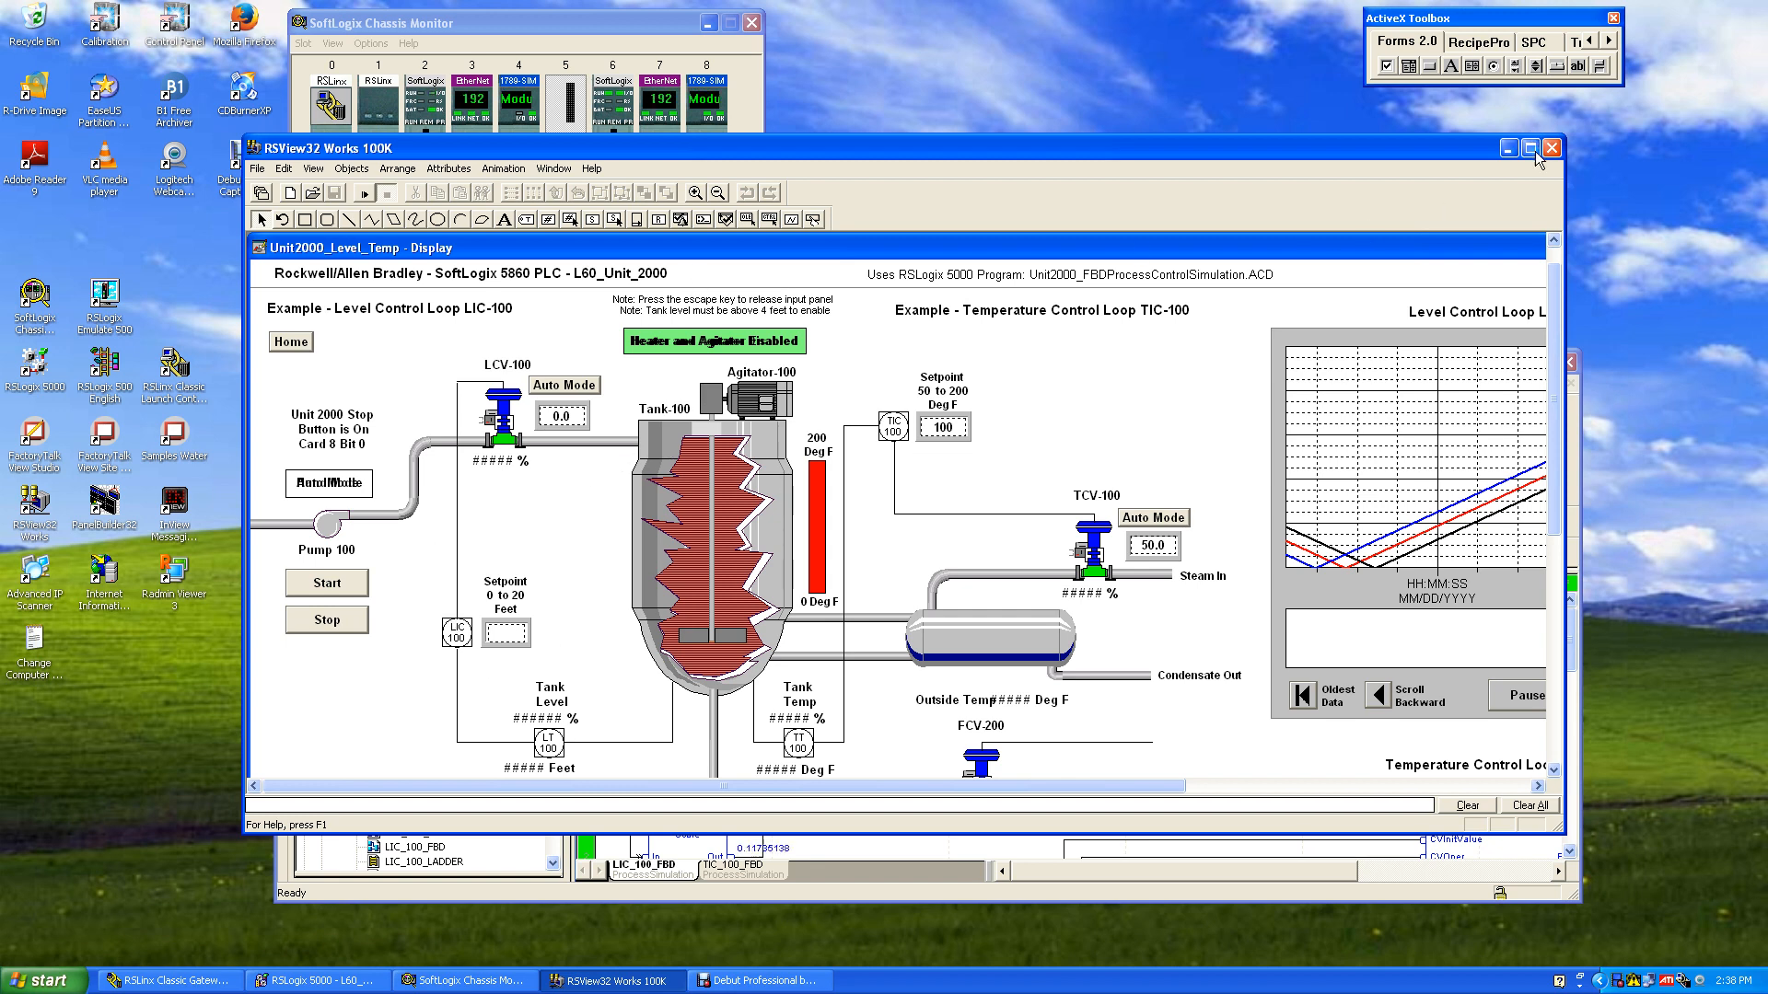
# View the SoftLogix chassis monitor, browse the virtual chassis in RSLinx's RSWho and select the L60_Unit_2000 controller in slot 06.
pyautogui.click(644, 24)
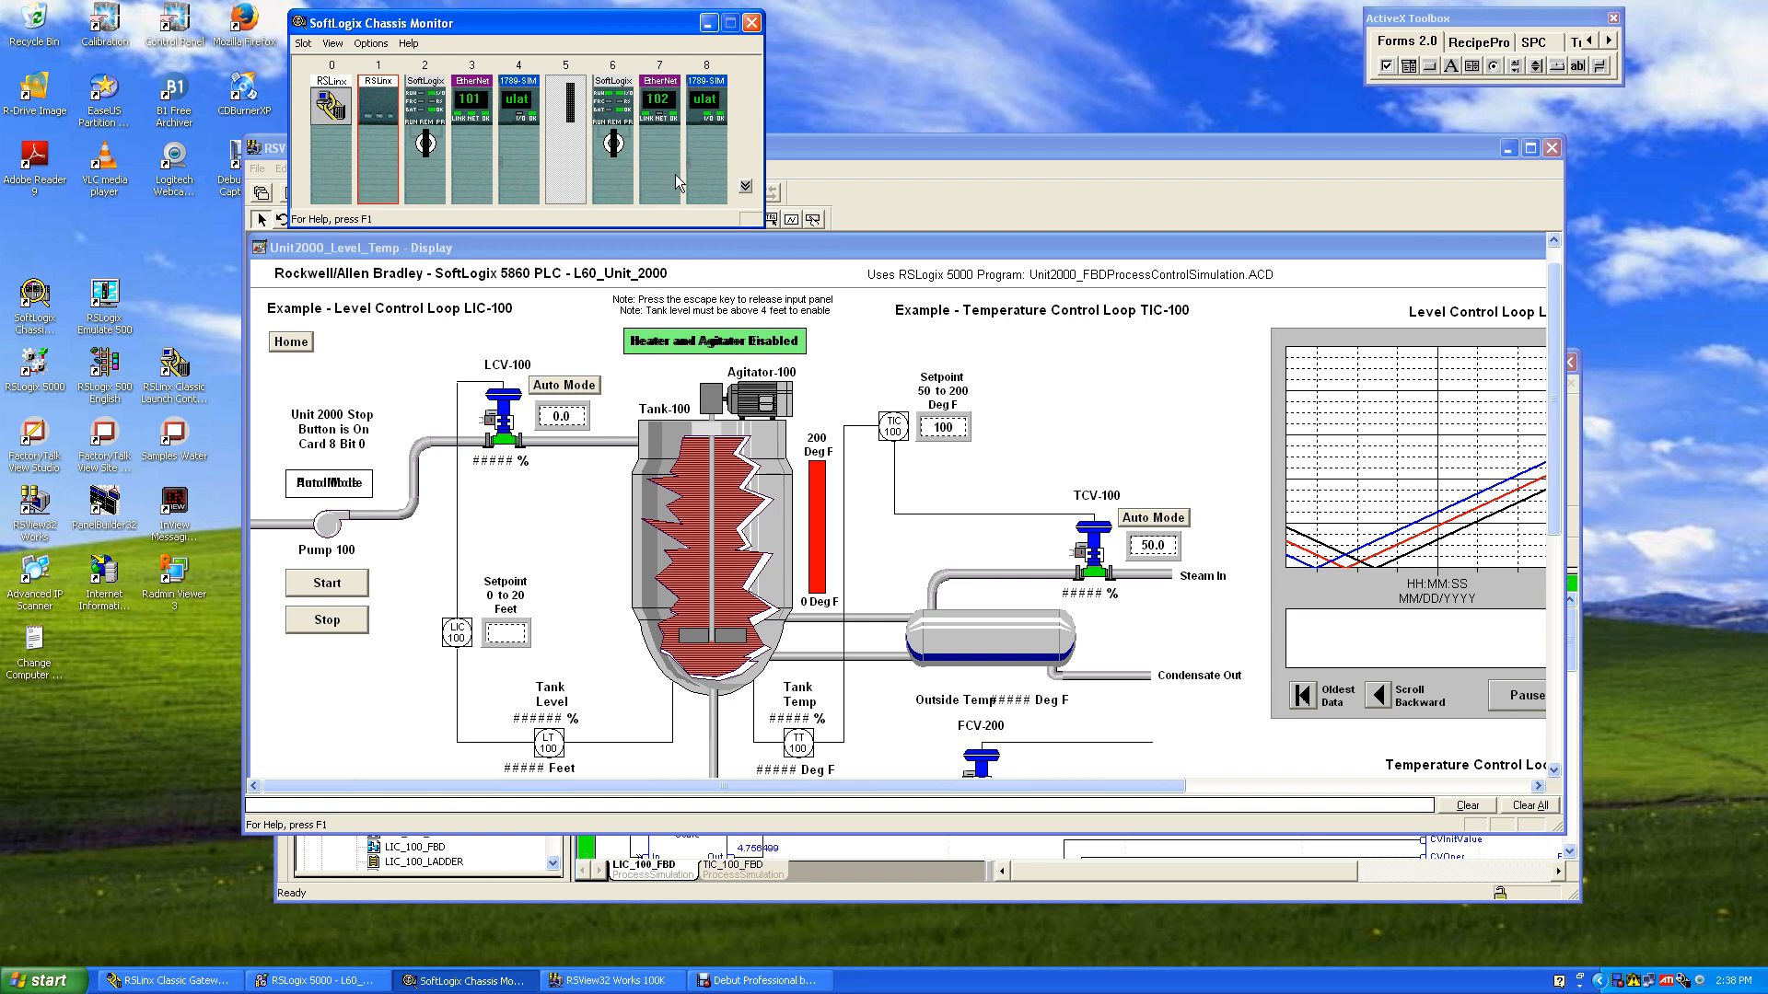
pyautogui.moveTo(668, 168)
pyautogui.doubleClick(1680, 981)
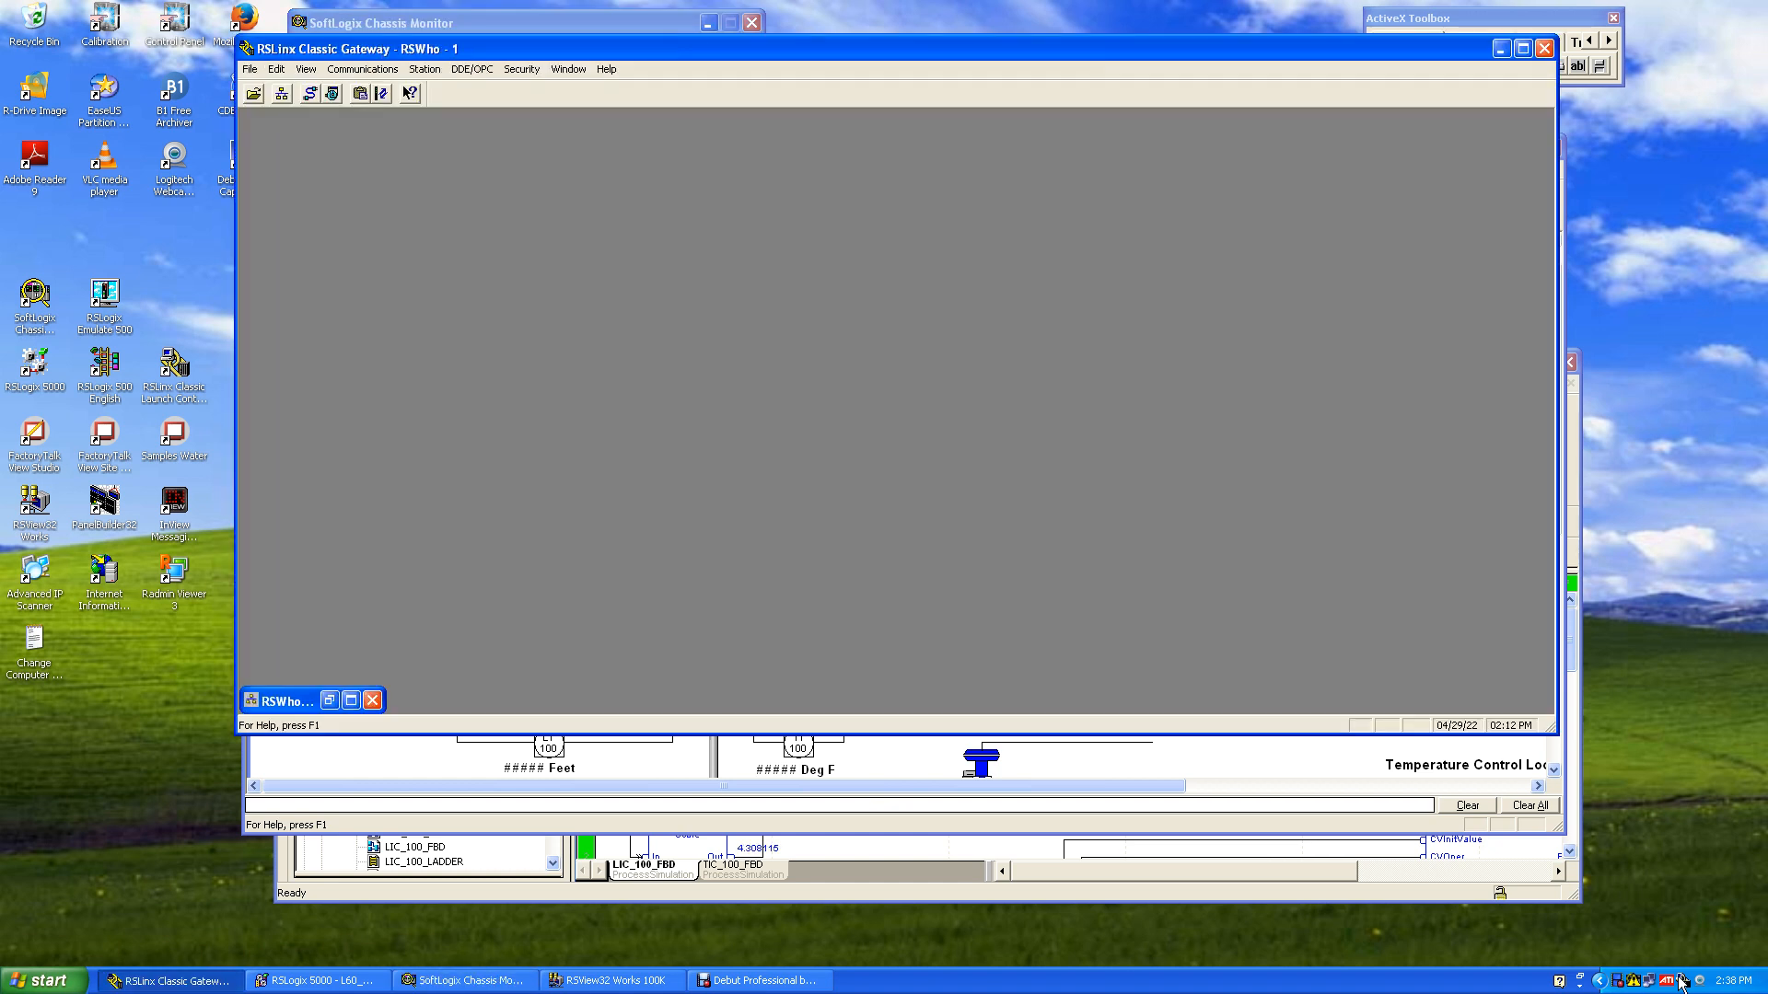
pyautogui.click(351, 700)
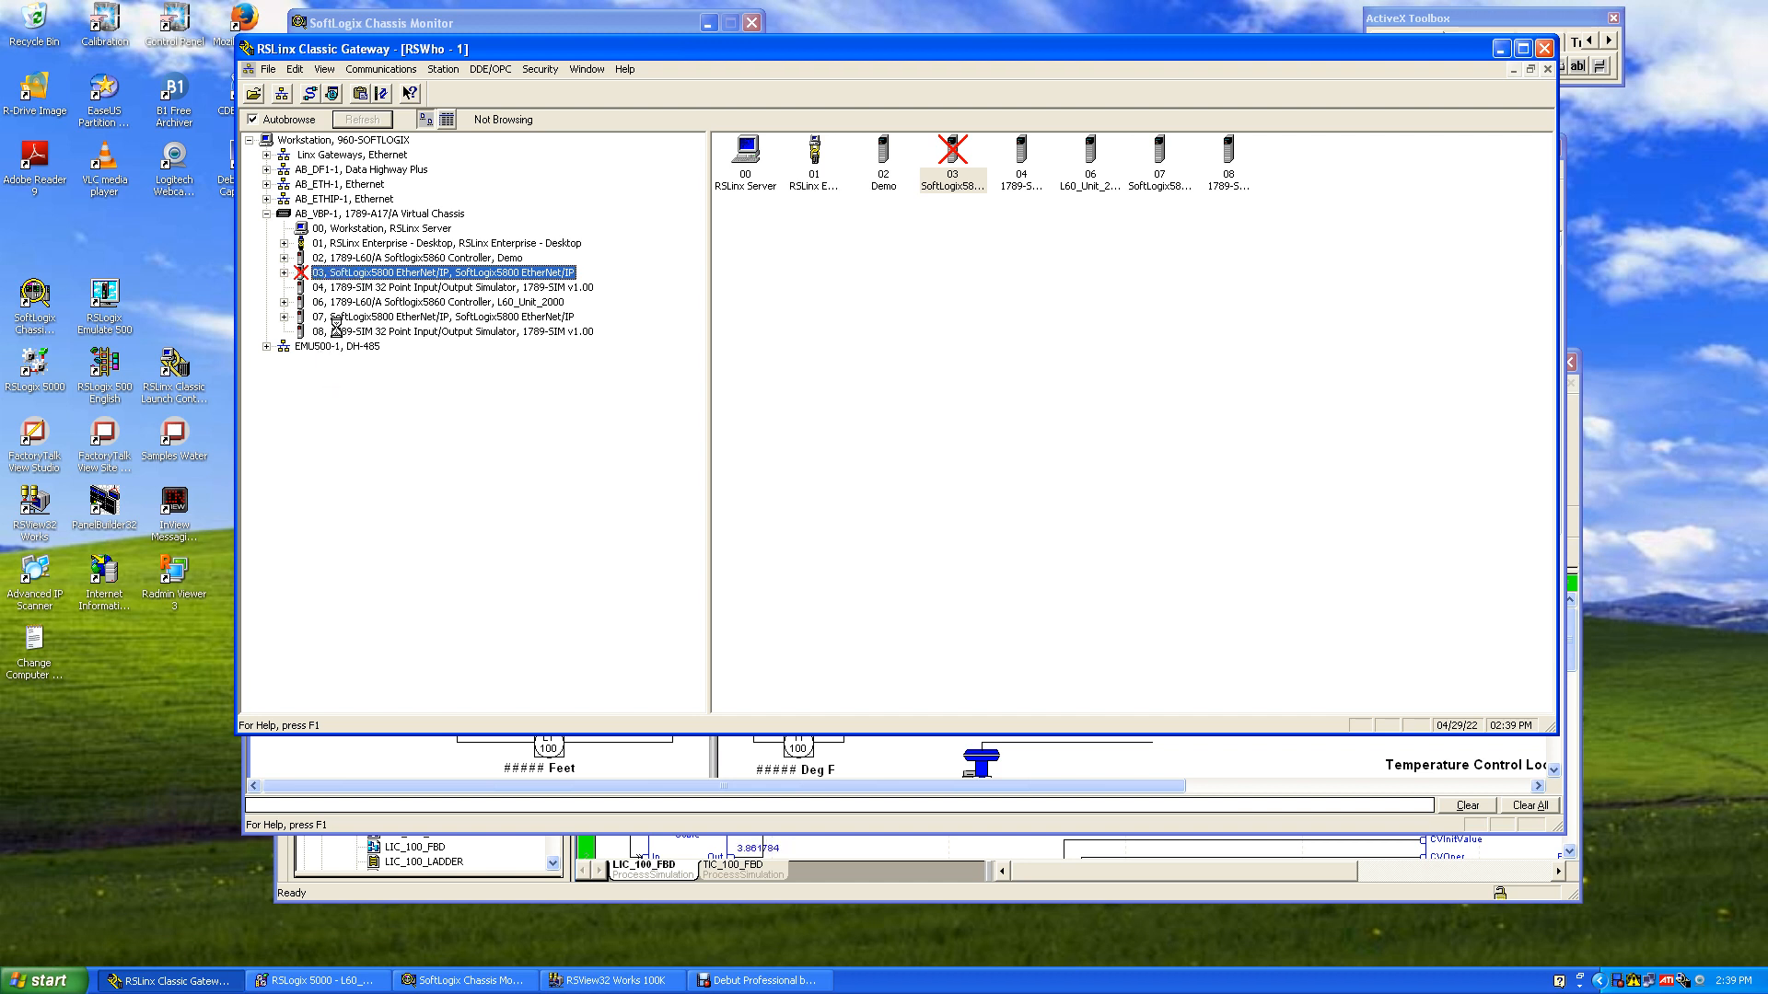
pyautogui.rightClick(316, 273)
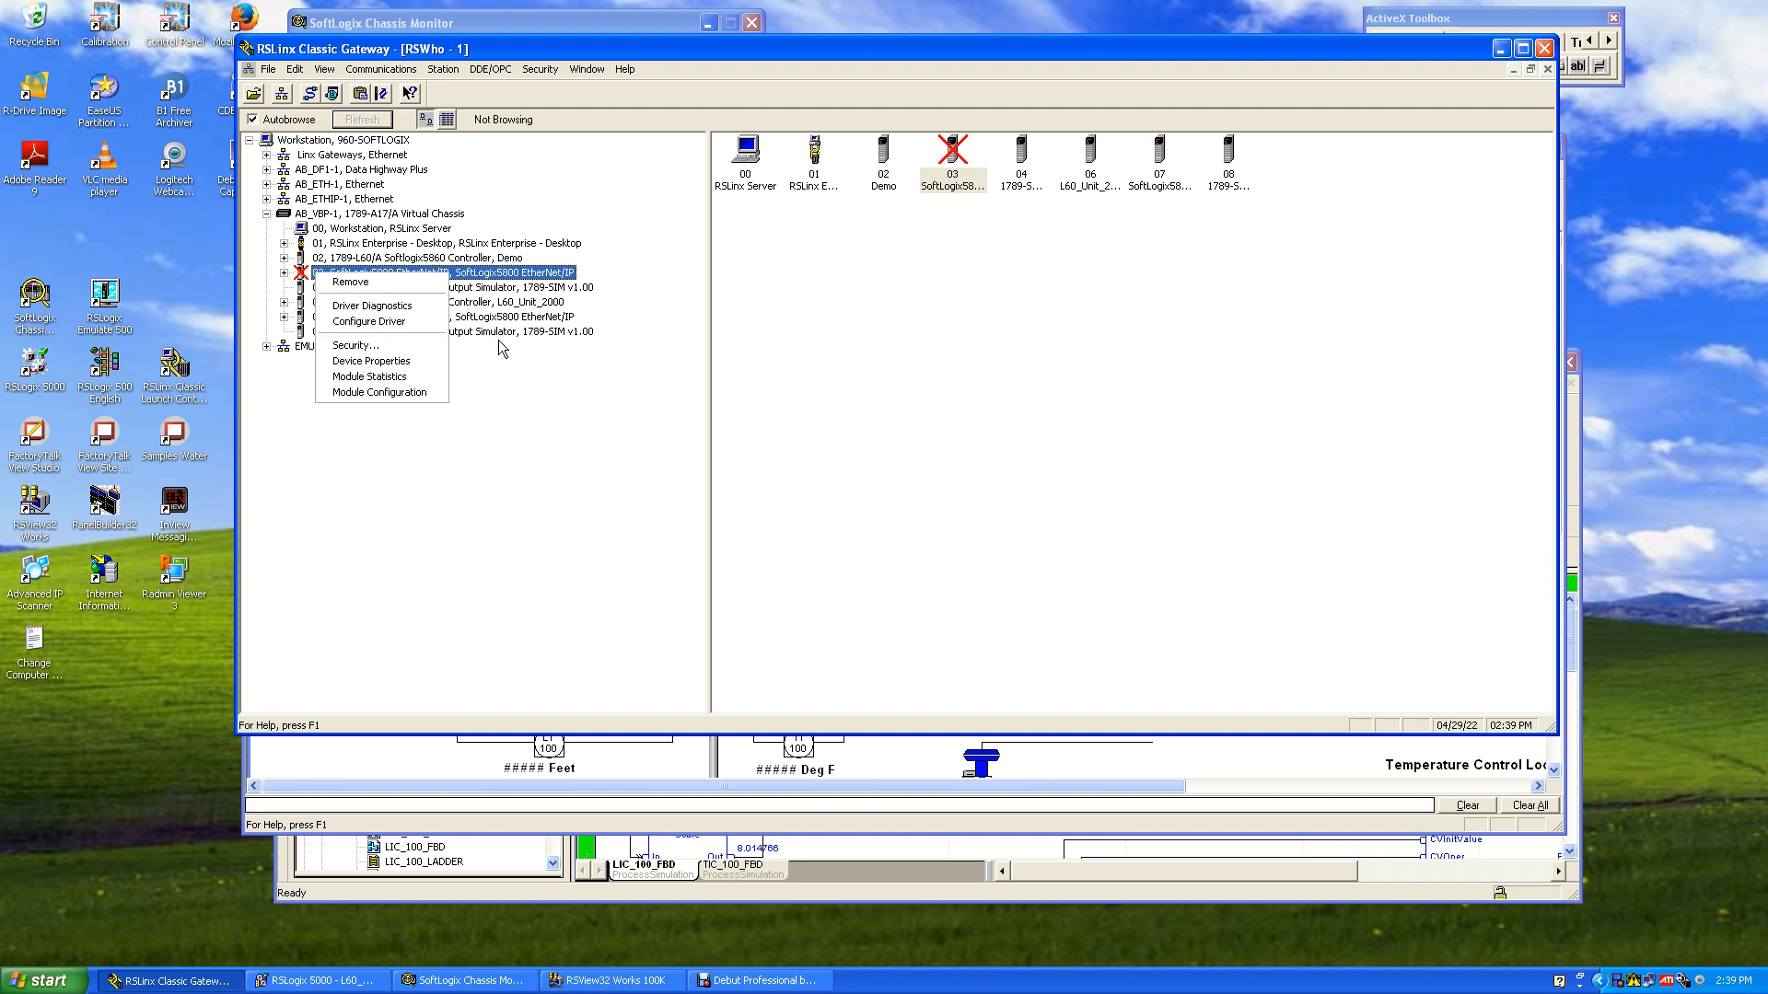
pyautogui.click(499, 304)
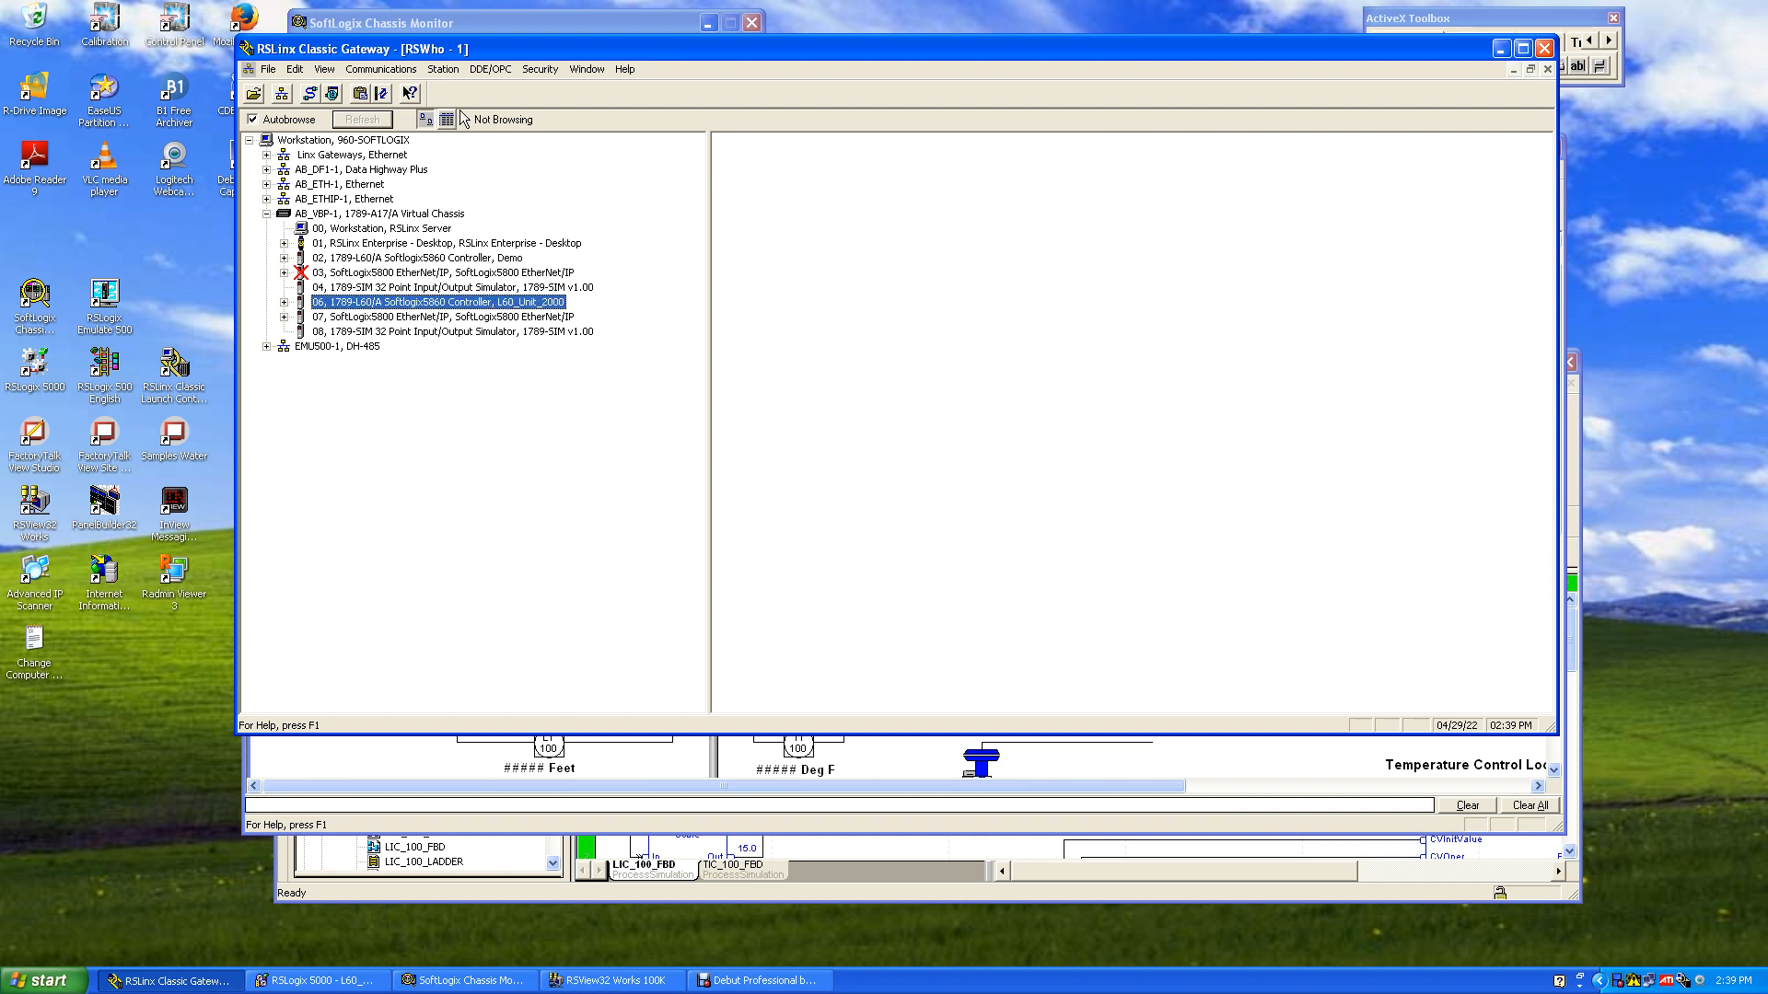
# Review the data source, data collection and advanced communication settings of the L60_Unit_2000 DDE/OPC topic, and close RSLinx.
pyautogui.click(490, 69)
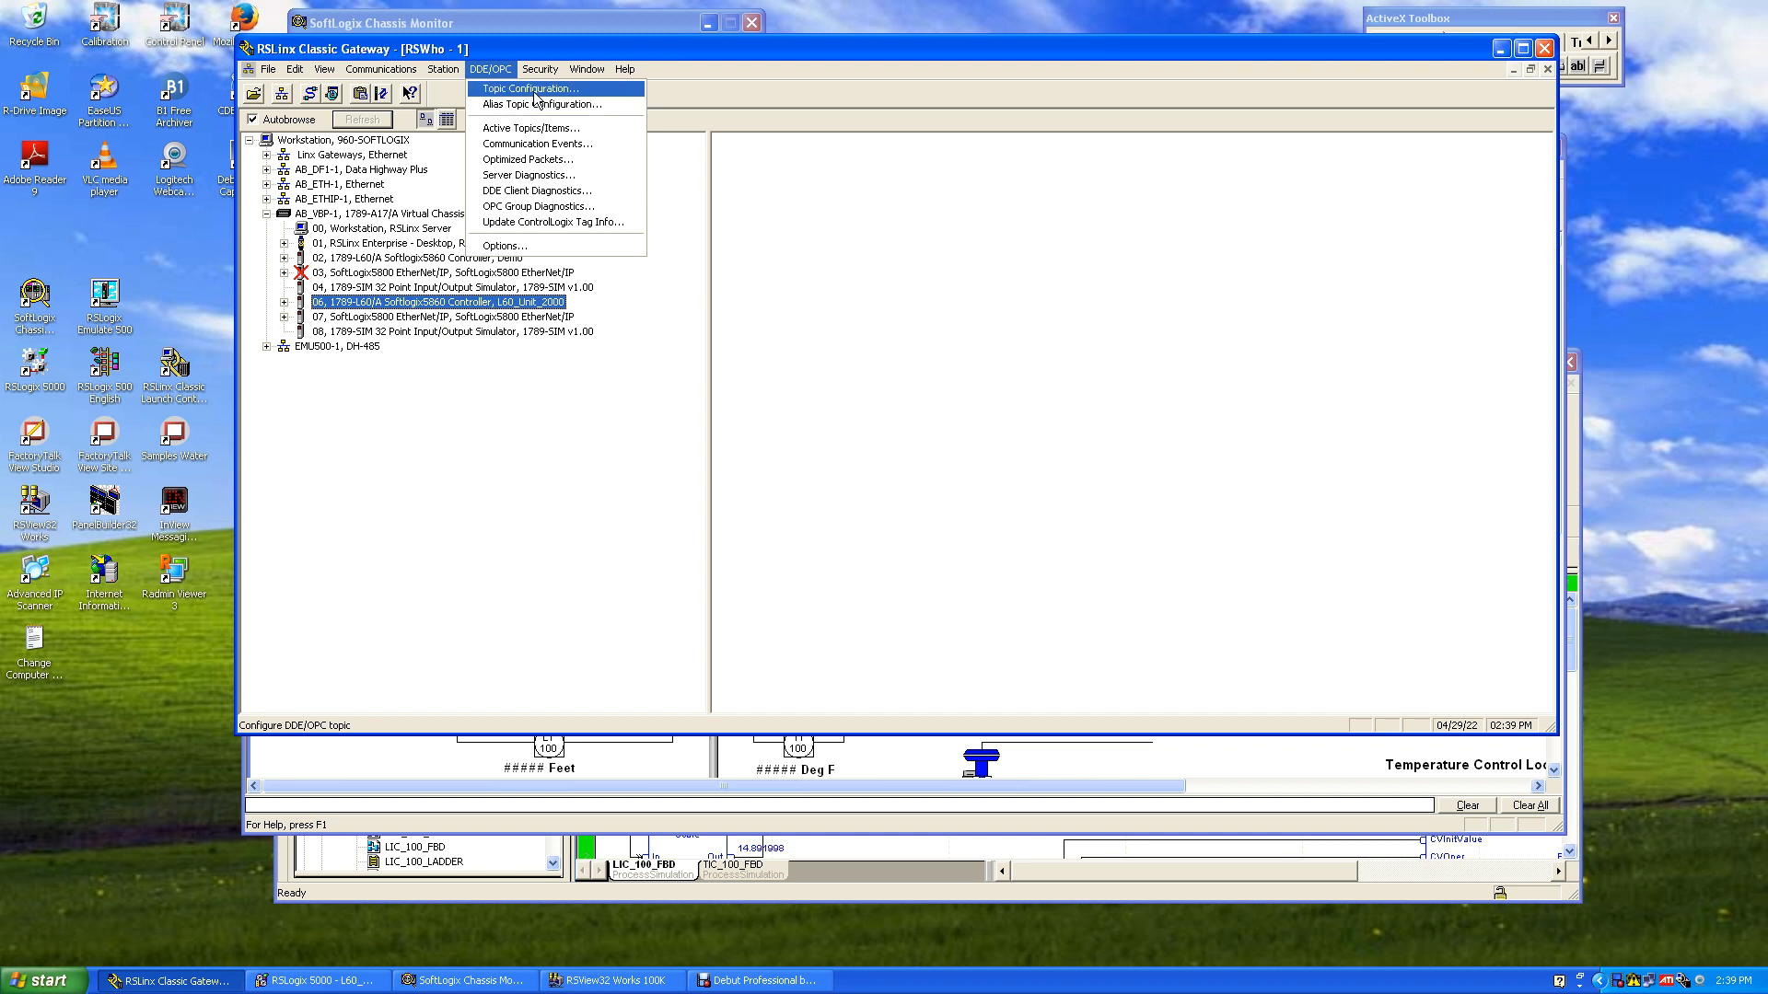
pyautogui.click(532, 89)
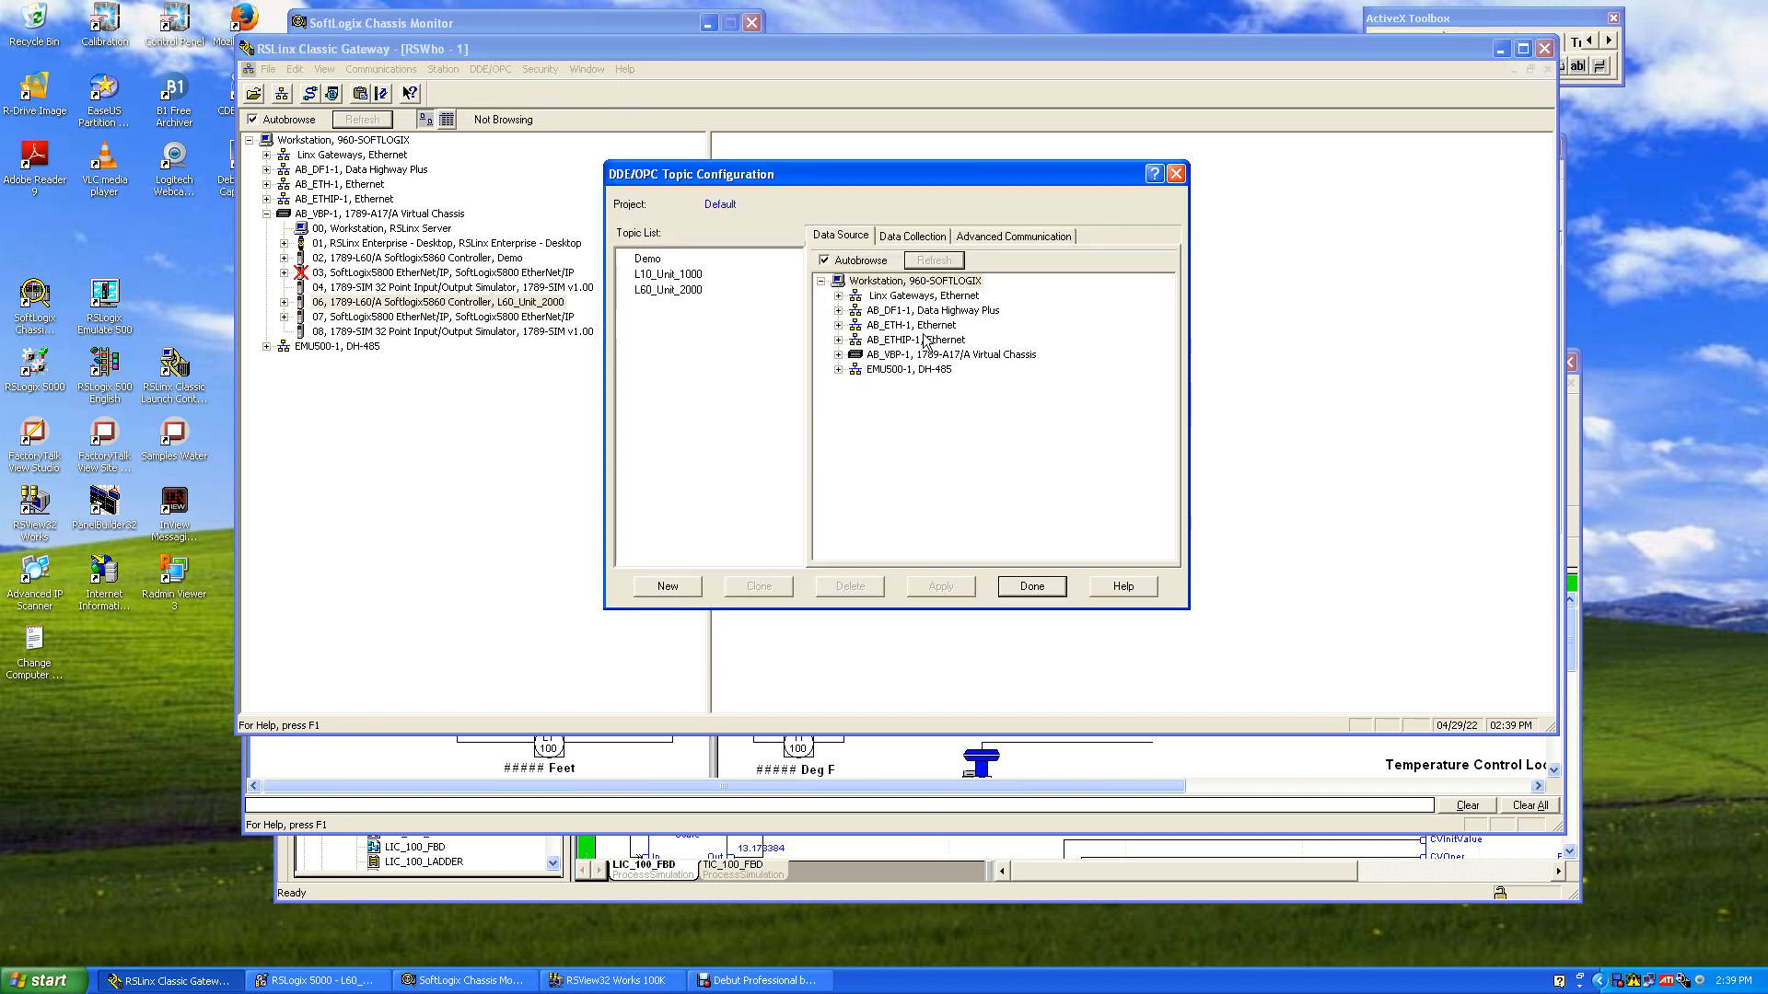
pyautogui.click(661, 295)
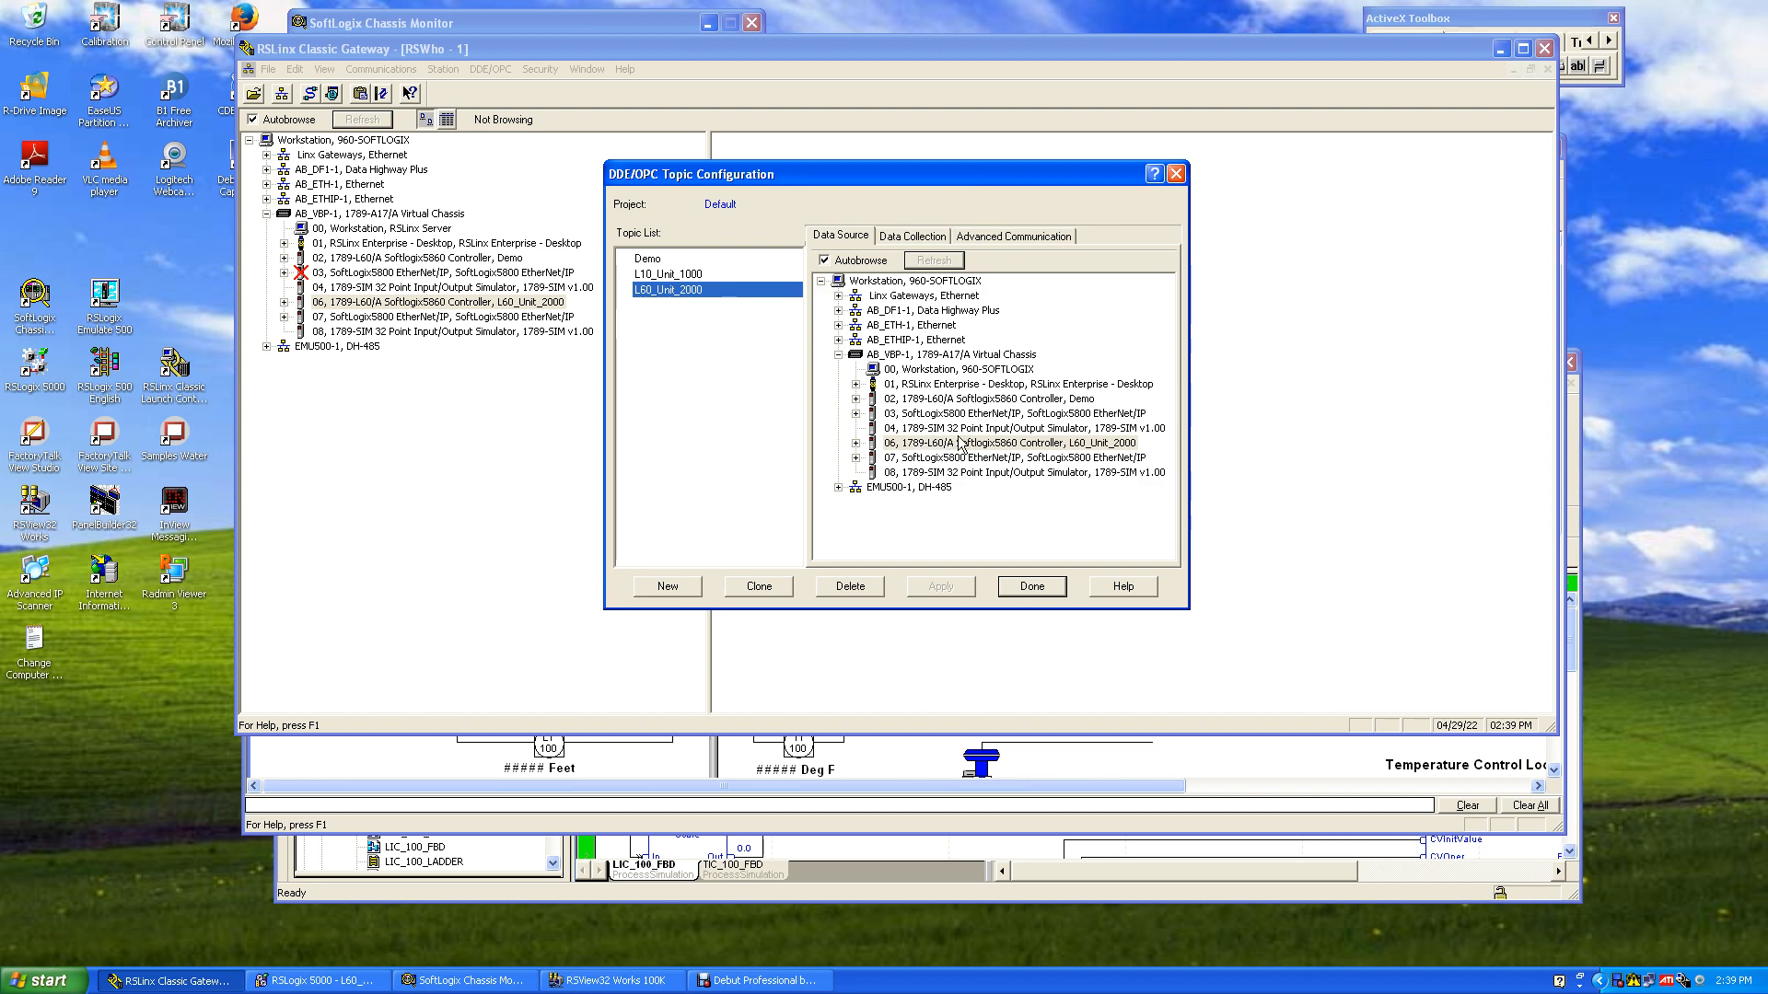
pyautogui.click(927, 238)
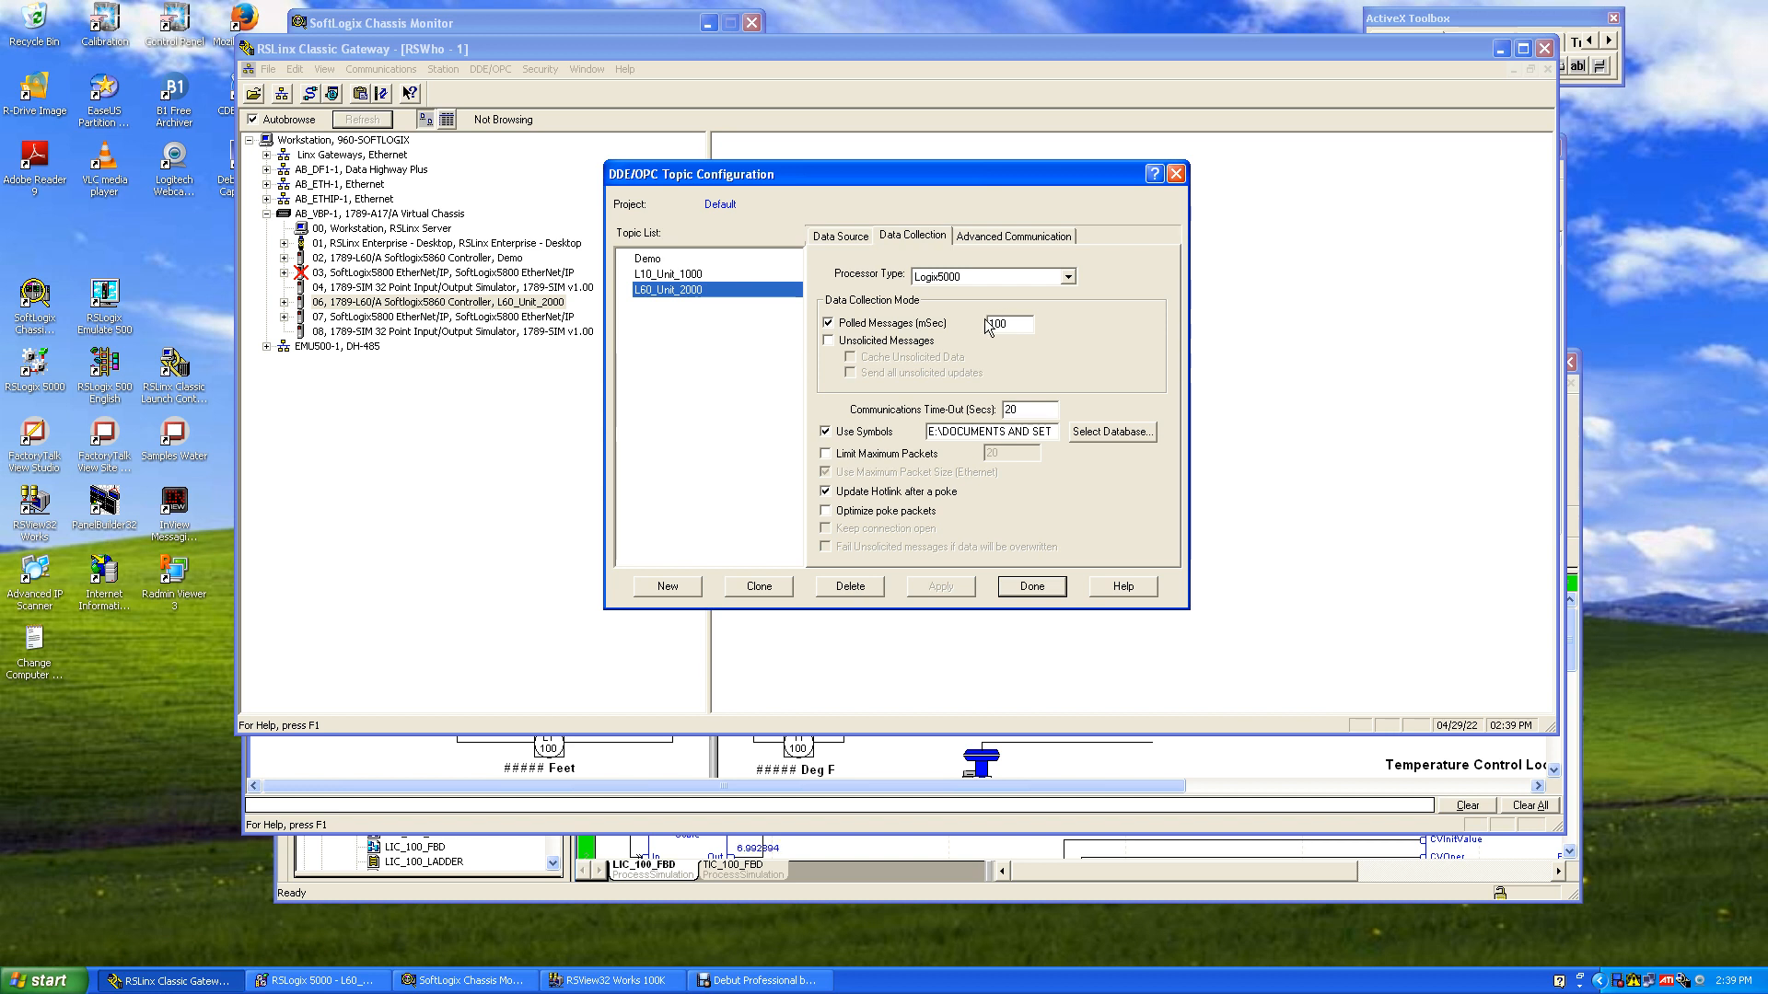
pyautogui.click(994, 241)
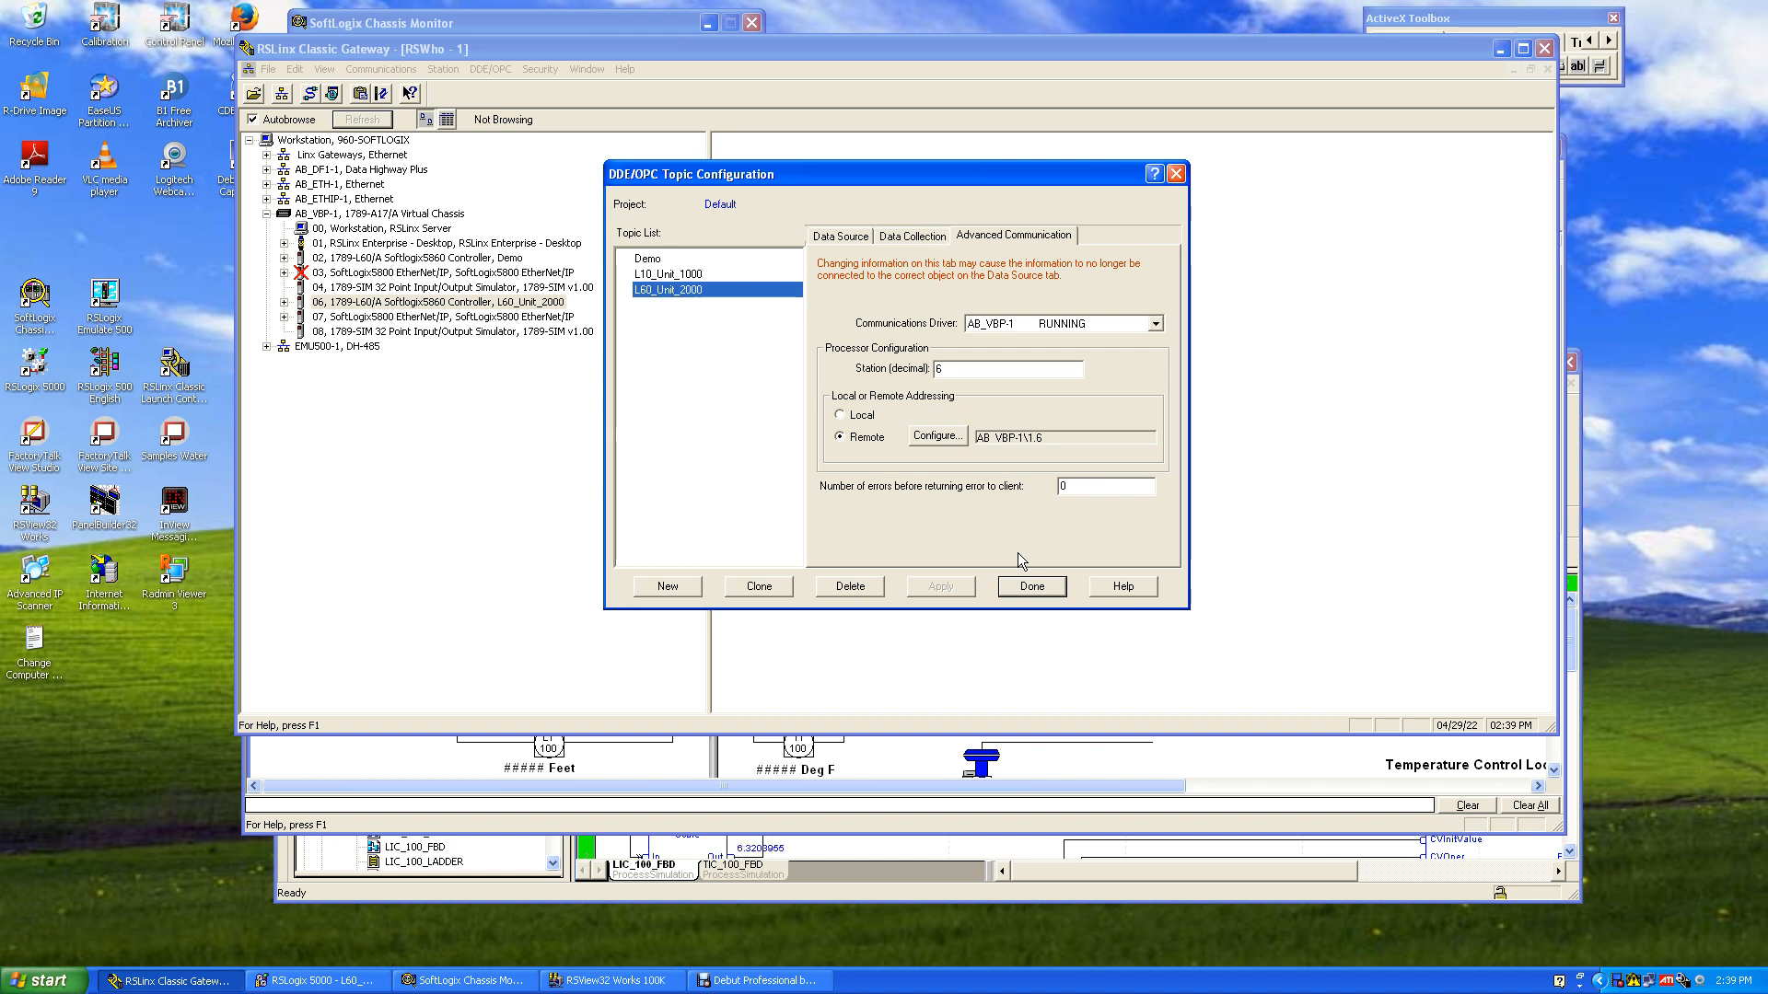
pyautogui.click(1055, 590)
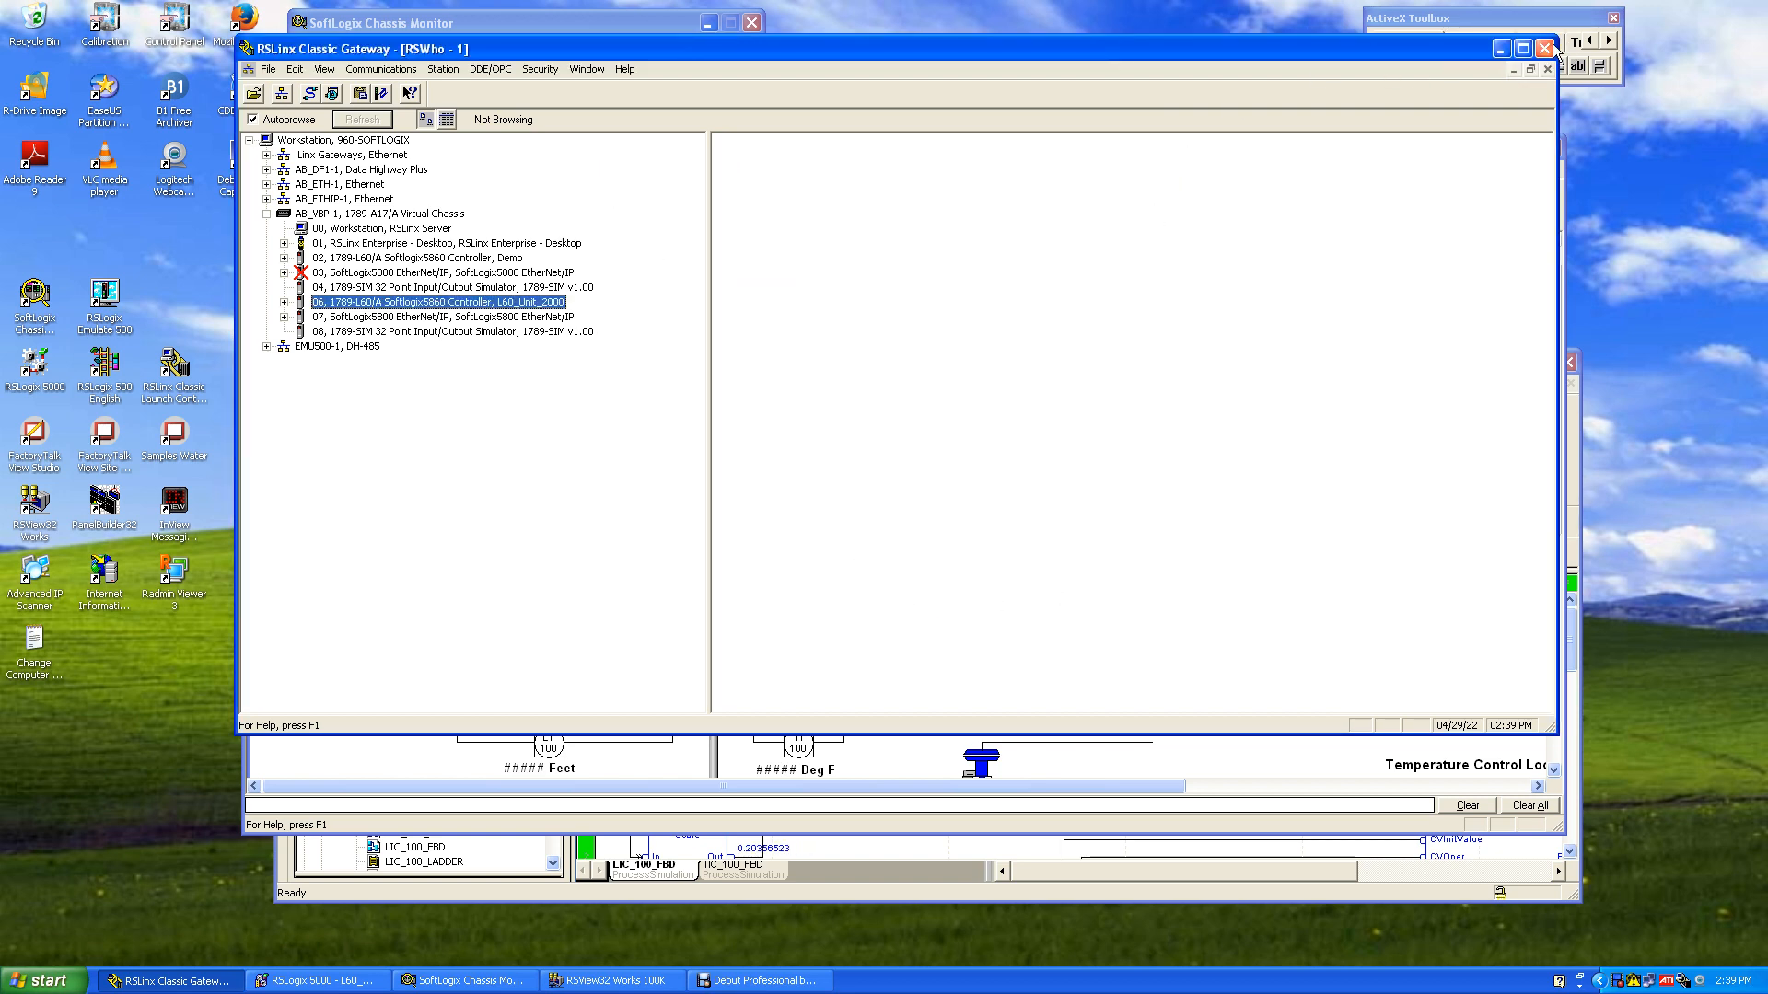
pyautogui.click(1547, 46)
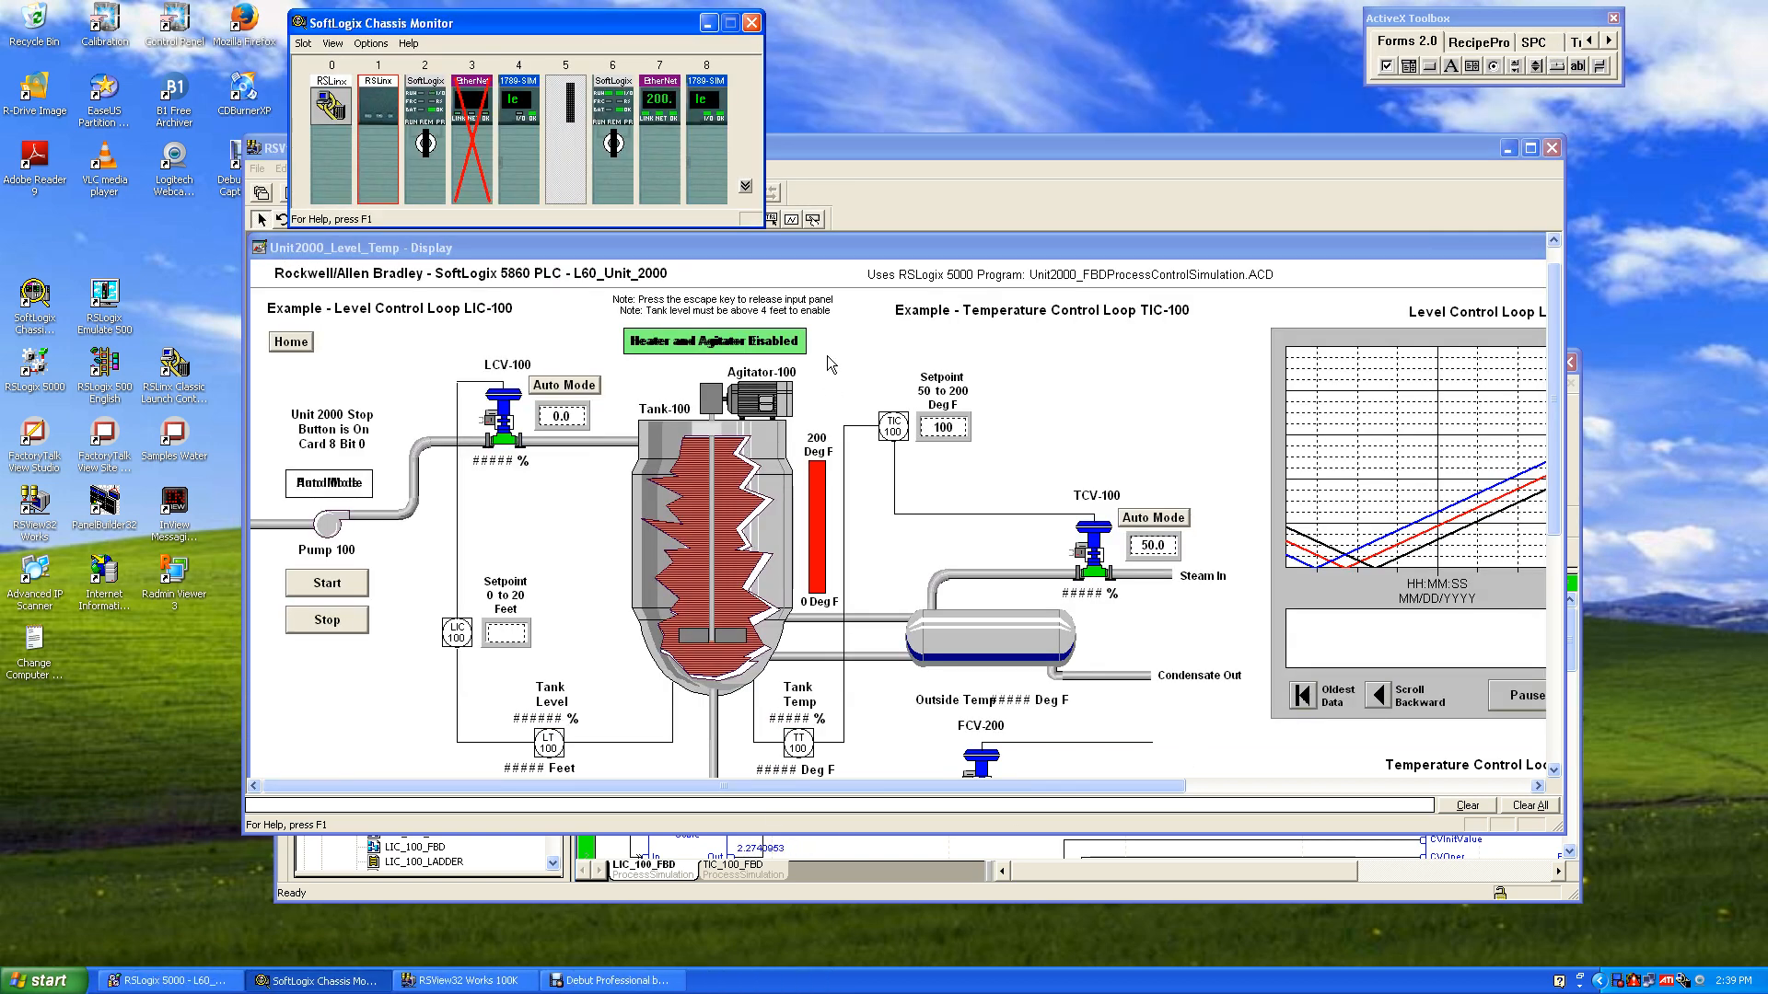
# Switch to RSLogix 5000 in a maximized window and open MainProgram's Function_Generator1 routine to examine its square-wave logic.
pyautogui.click(882, 155)
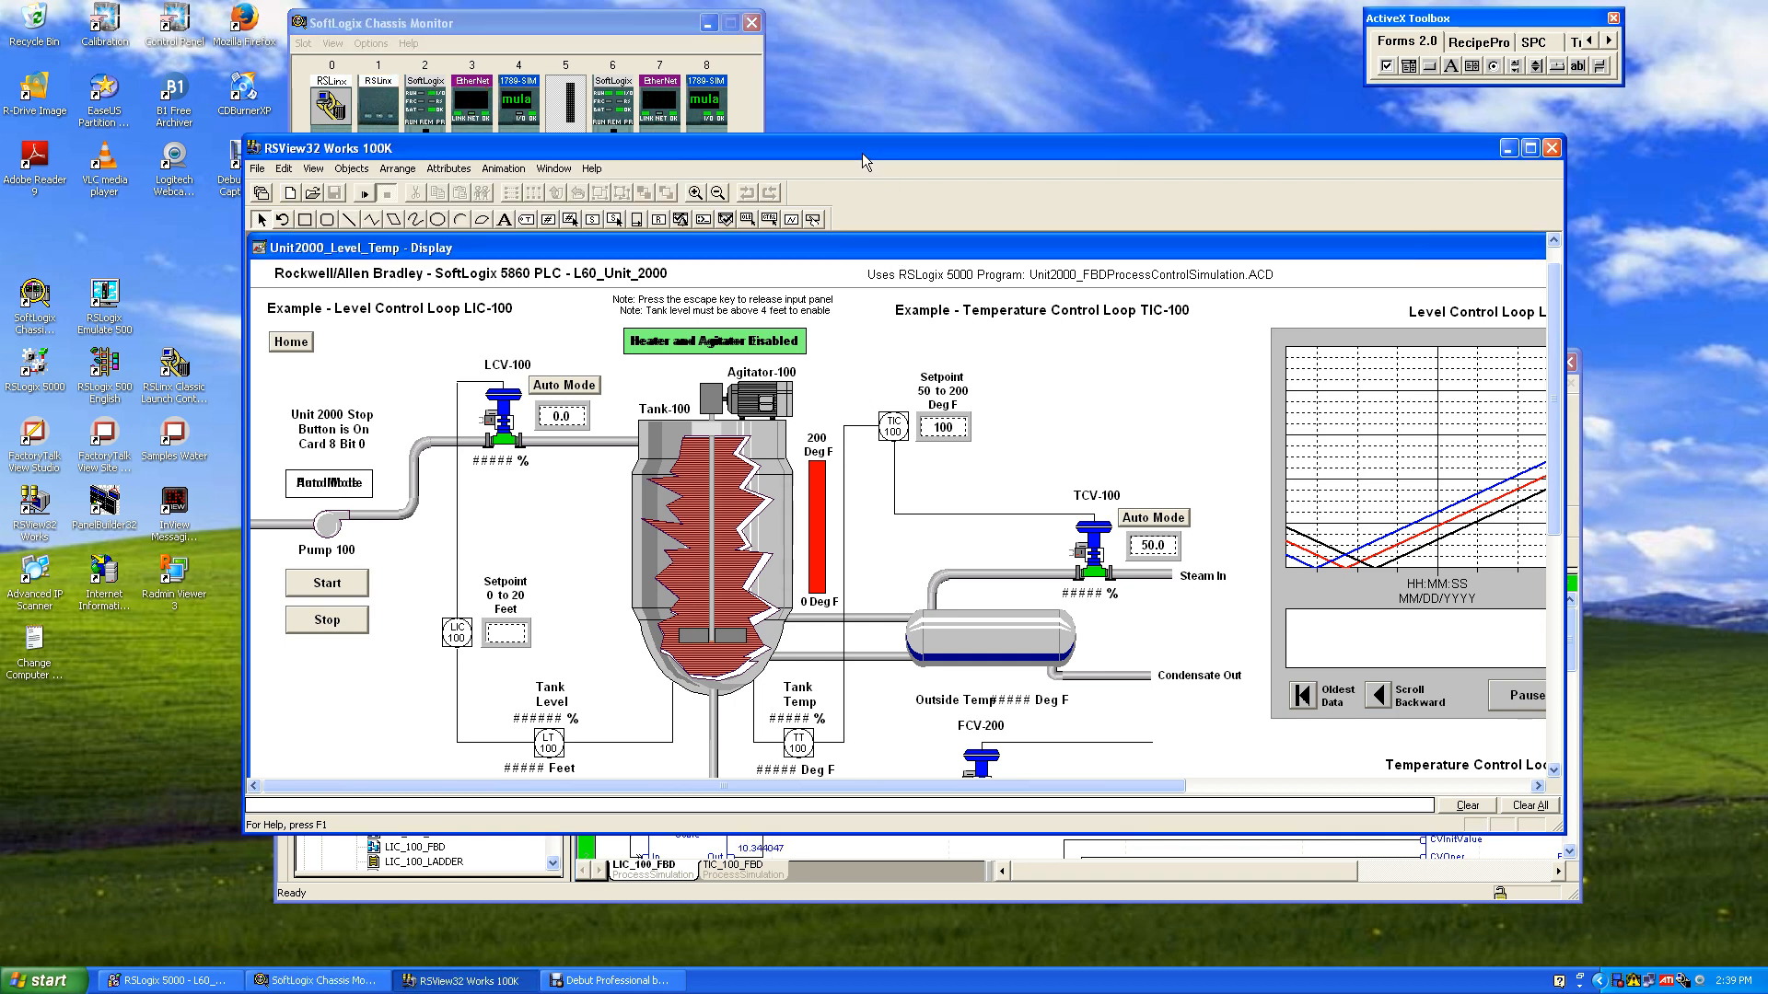
pyautogui.click(603, 890)
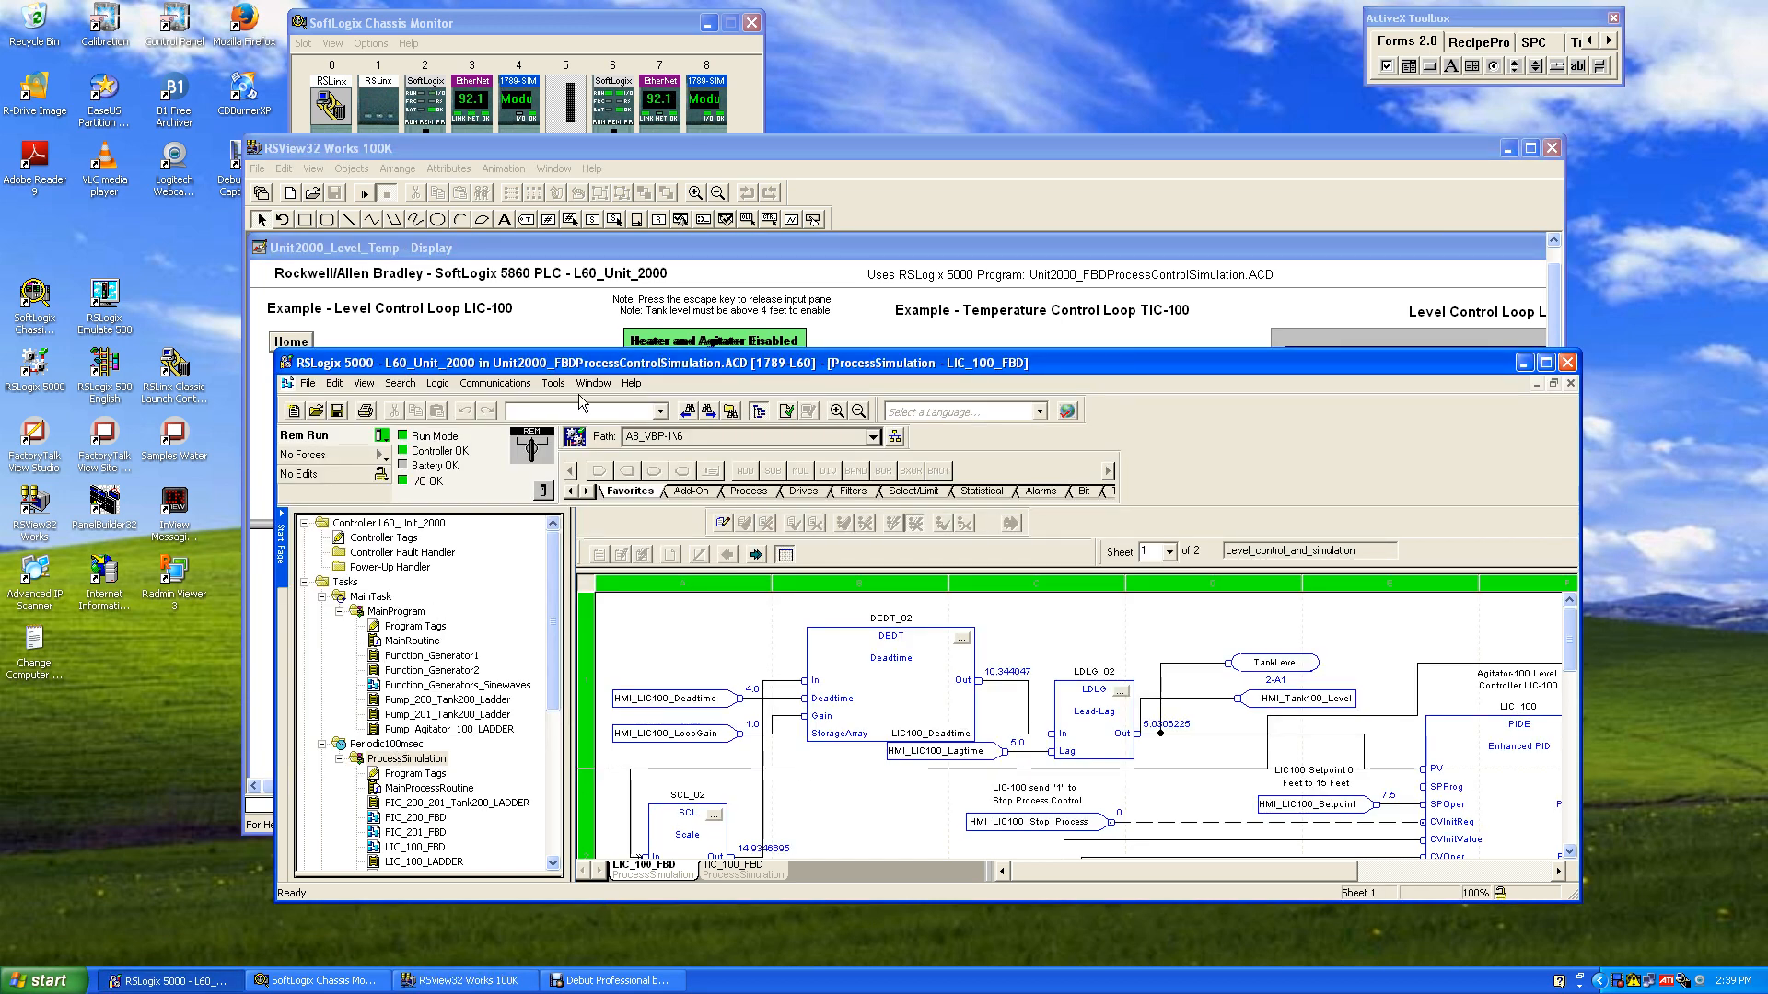
pyautogui.click(1546, 364)
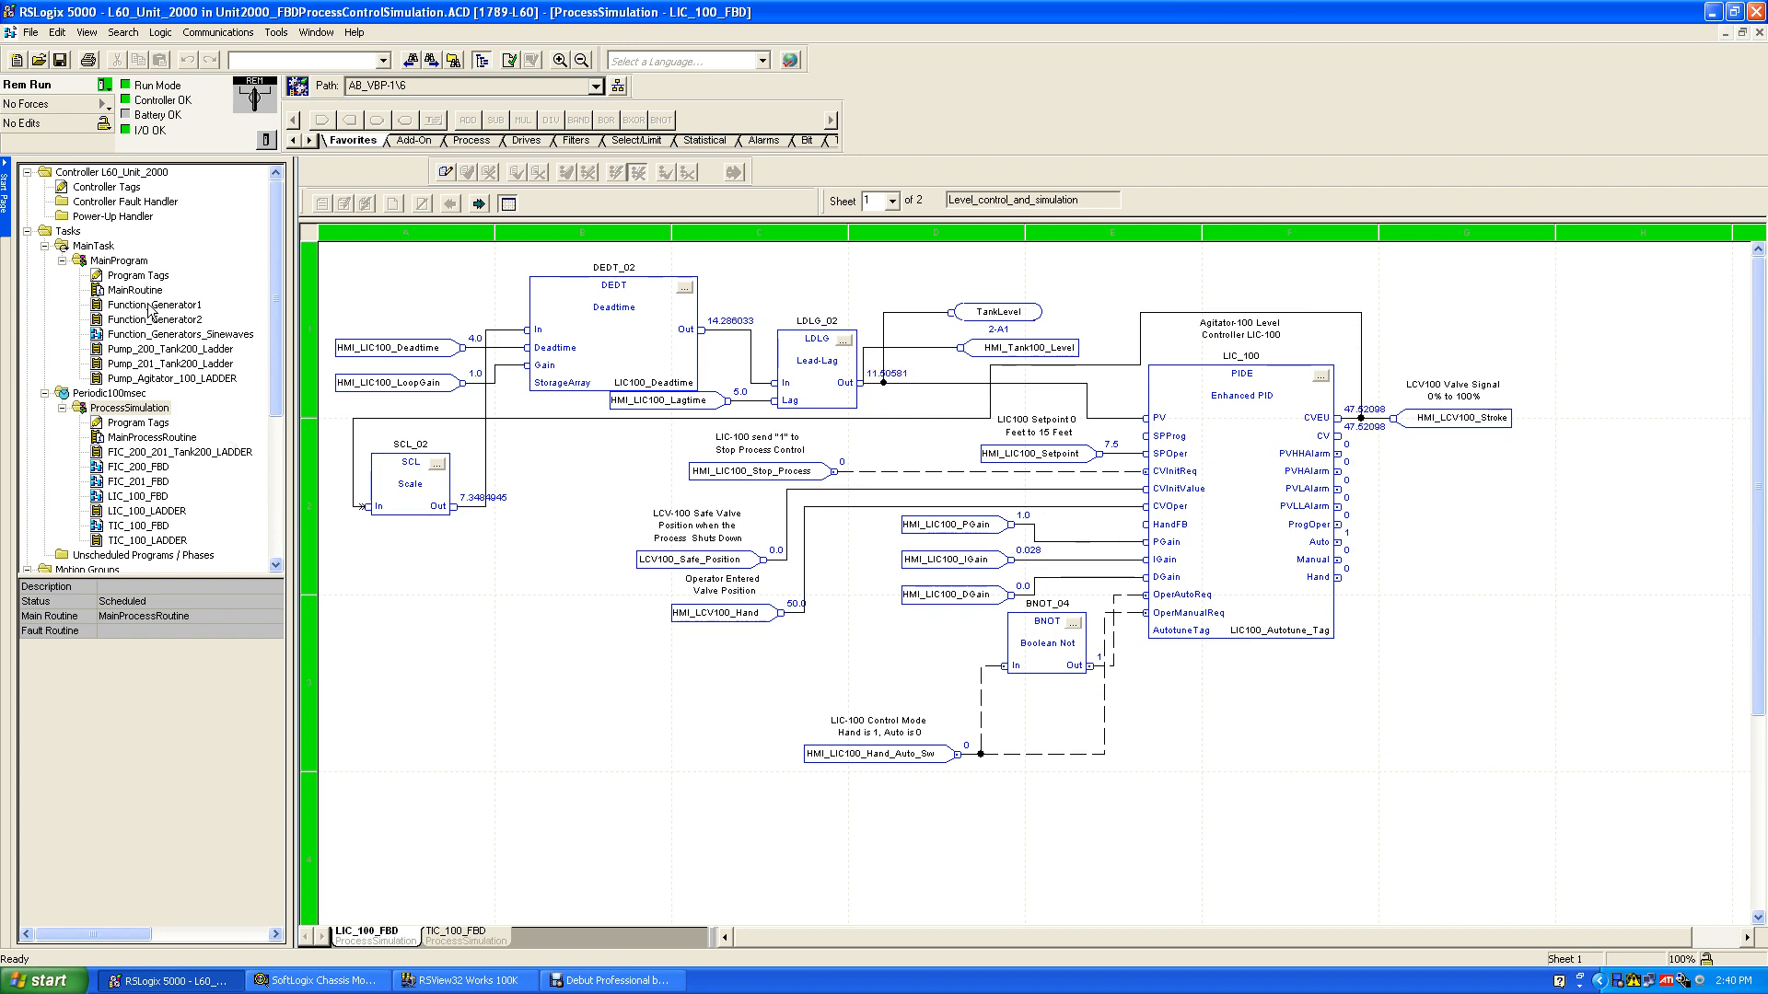
pyautogui.click(149, 304)
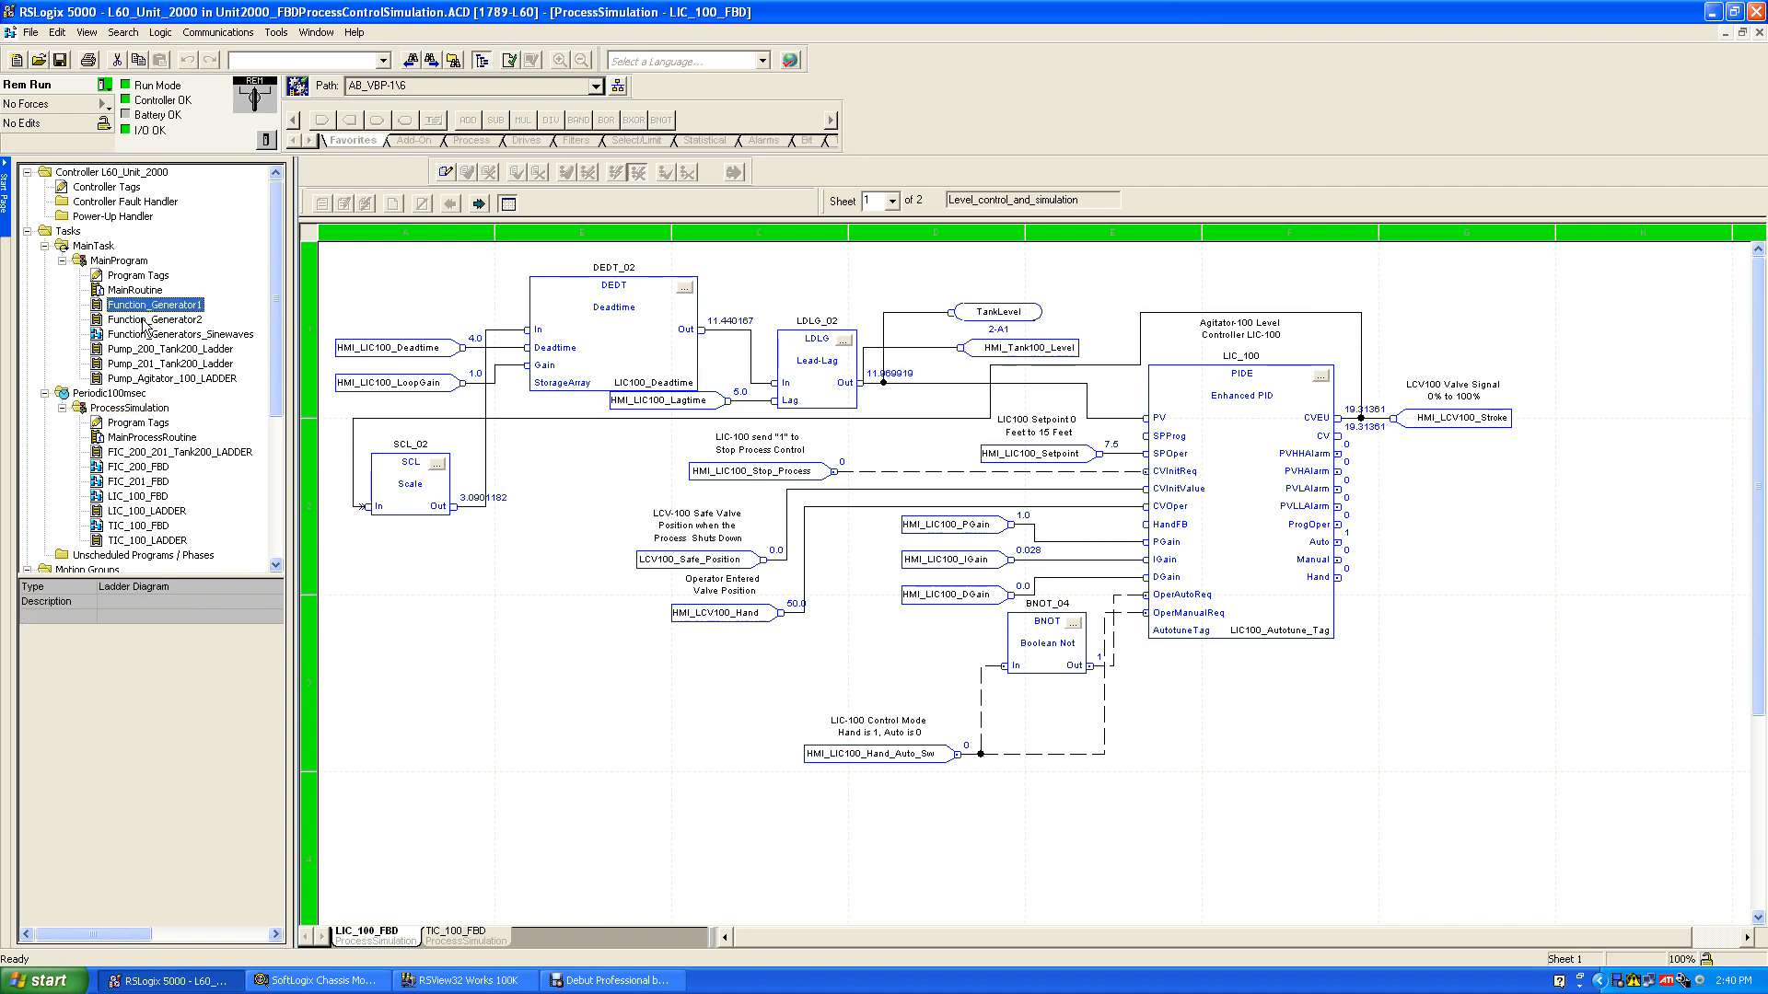
pyautogui.doubleClick(144, 307)
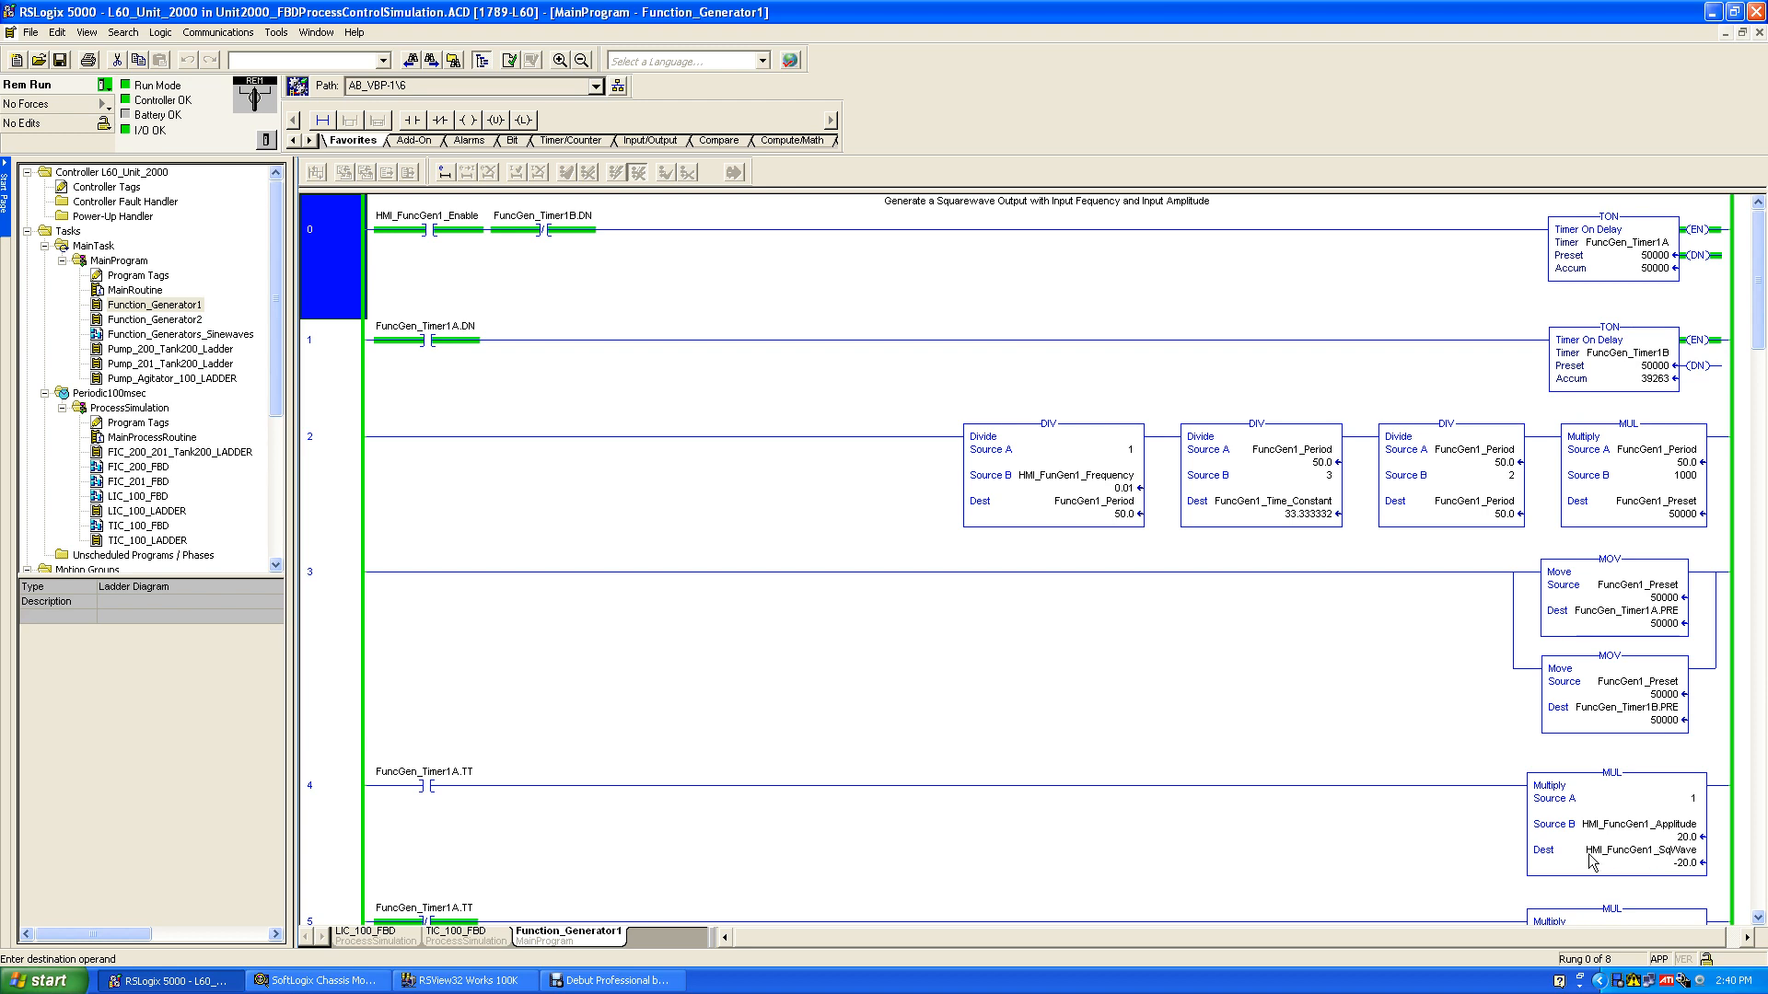
pyautogui.moveTo(1663, 863)
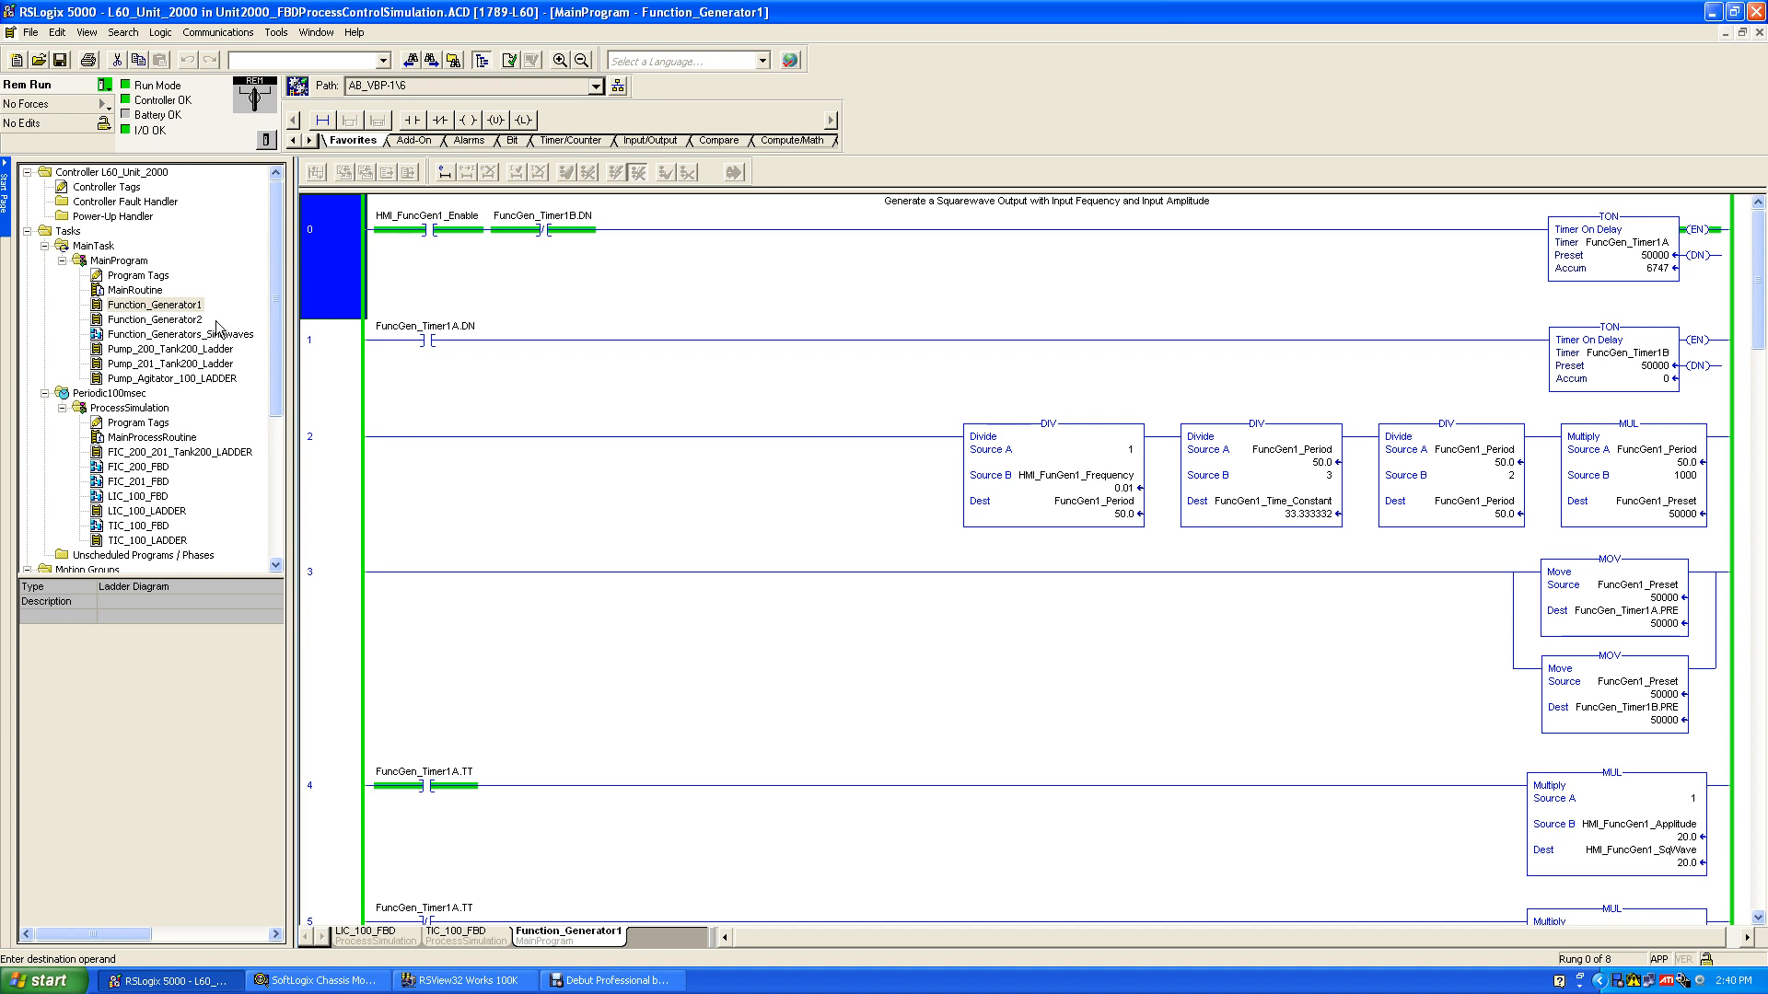
# Open the Function_Generator2 and Function_Generators_Sinewaves routines in MainProgram and examine their square-wave and sine-wave logic.
pyautogui.click(178, 322)
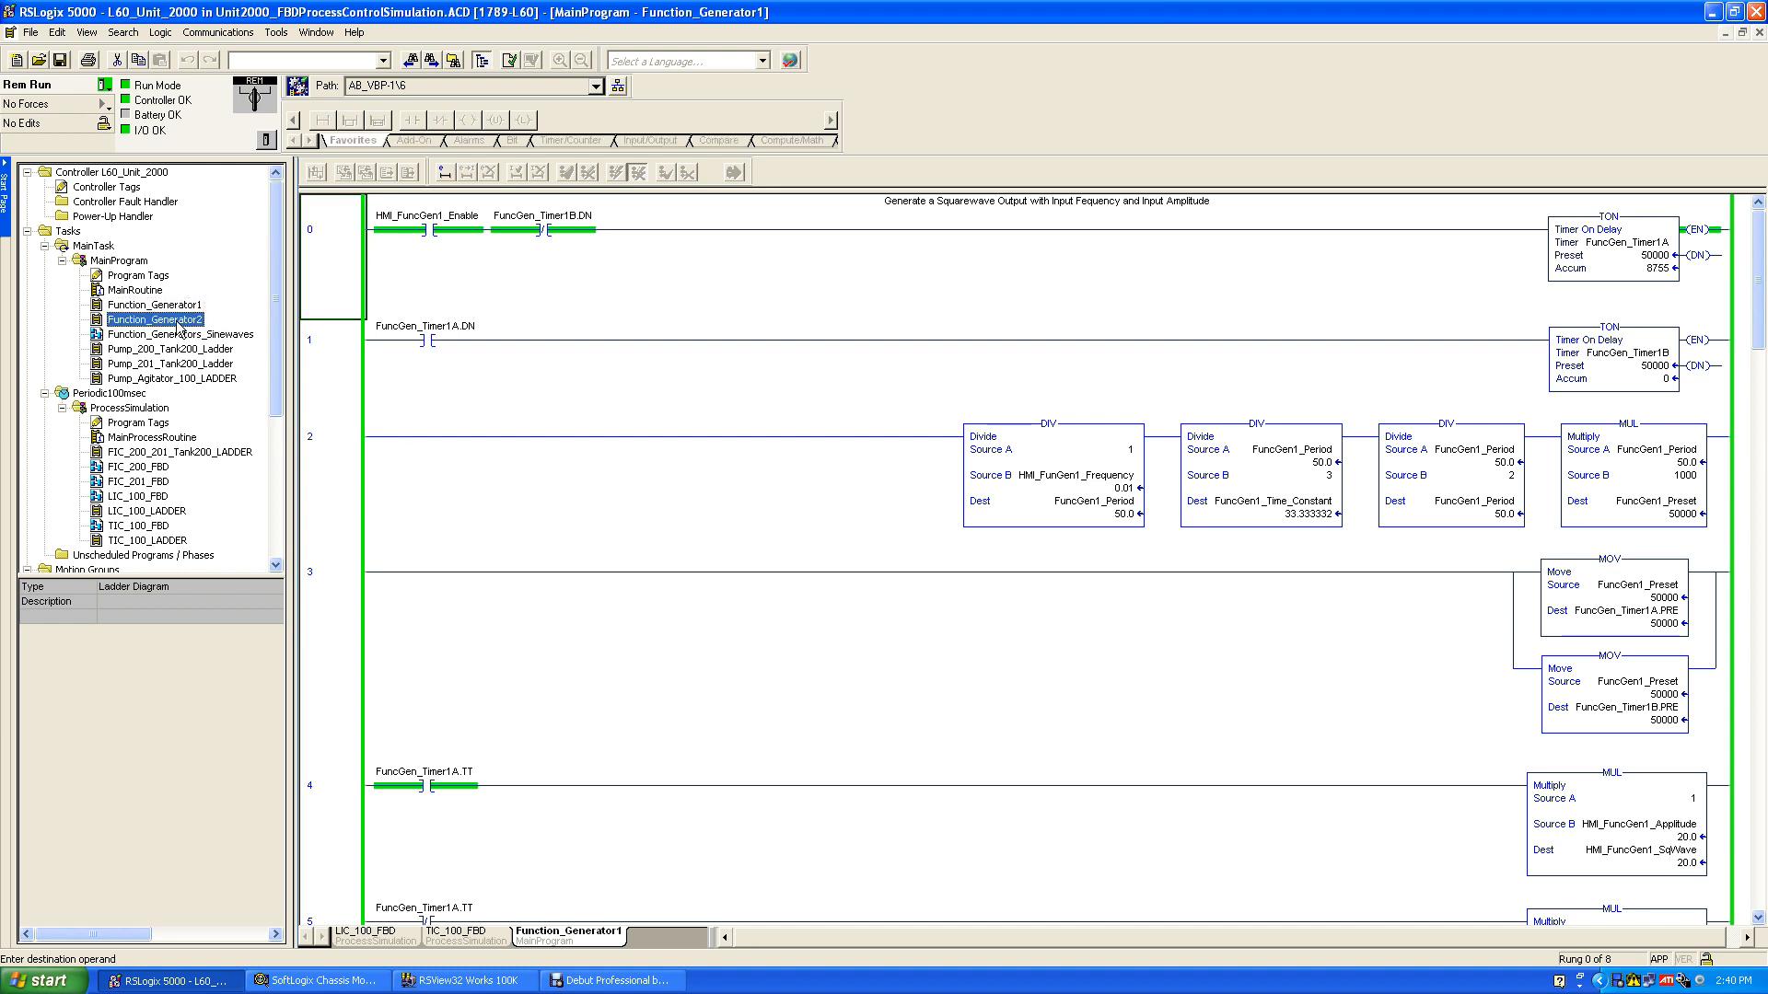
pyautogui.doubleClick(179, 322)
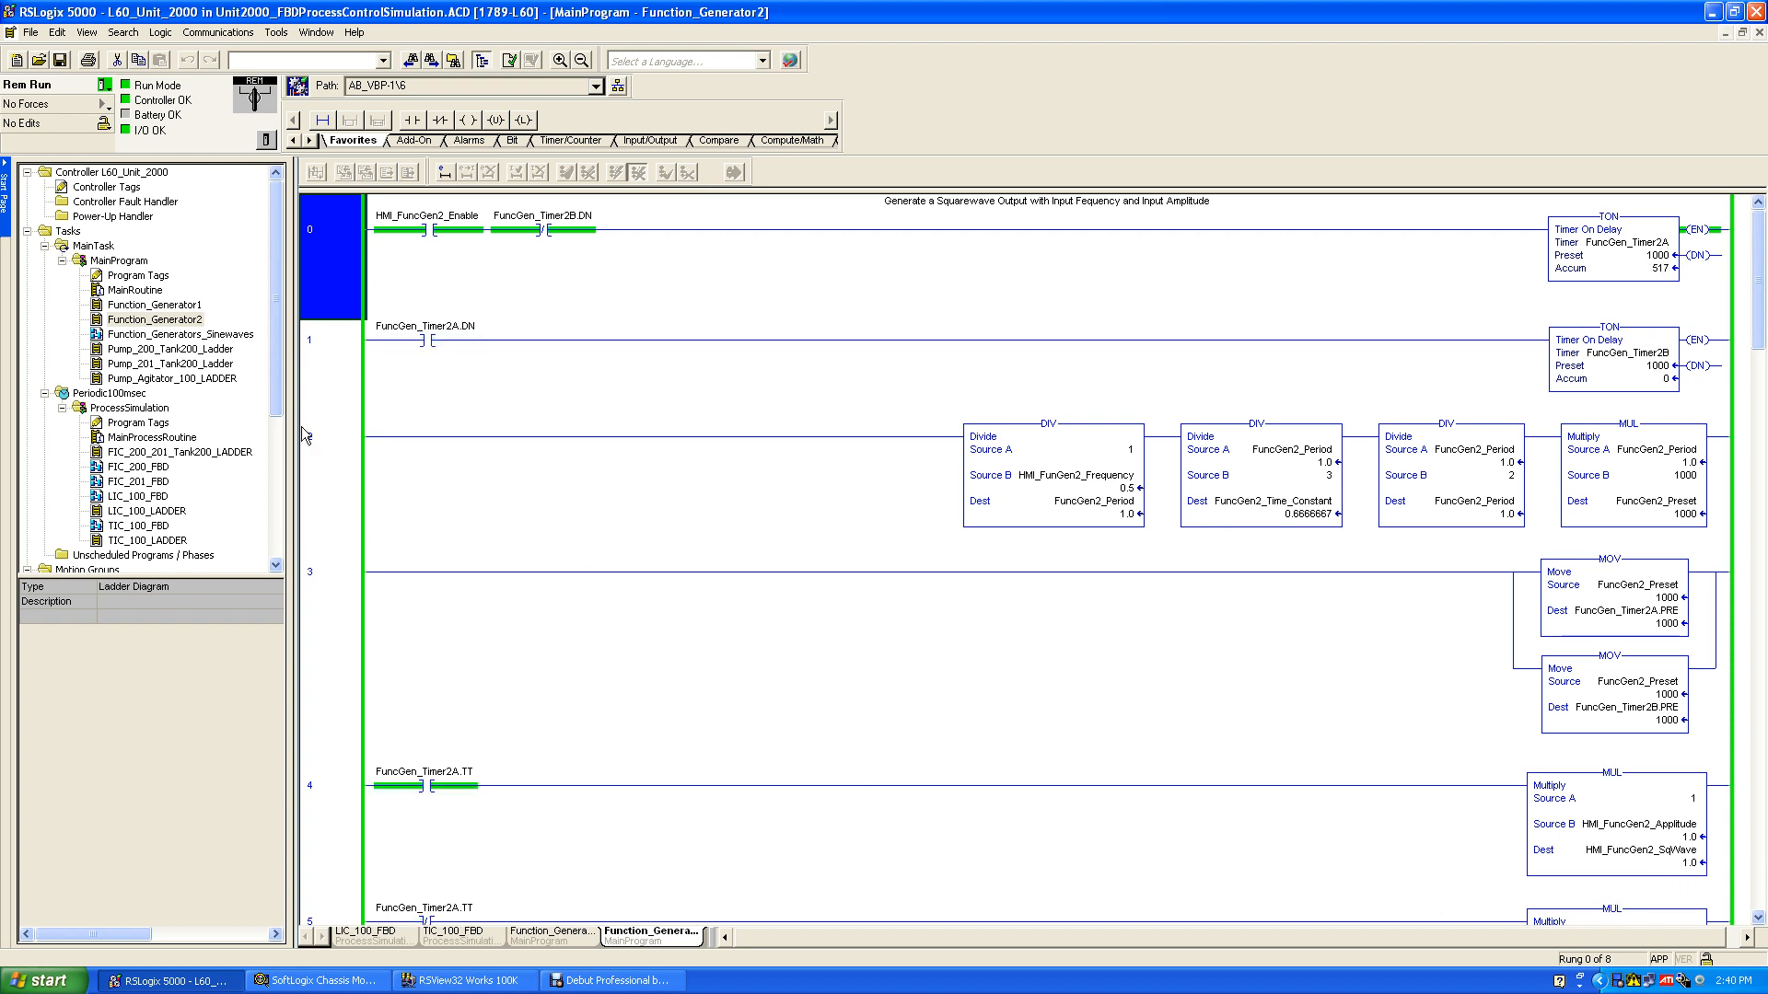
pyautogui.doubleClick(165, 334)
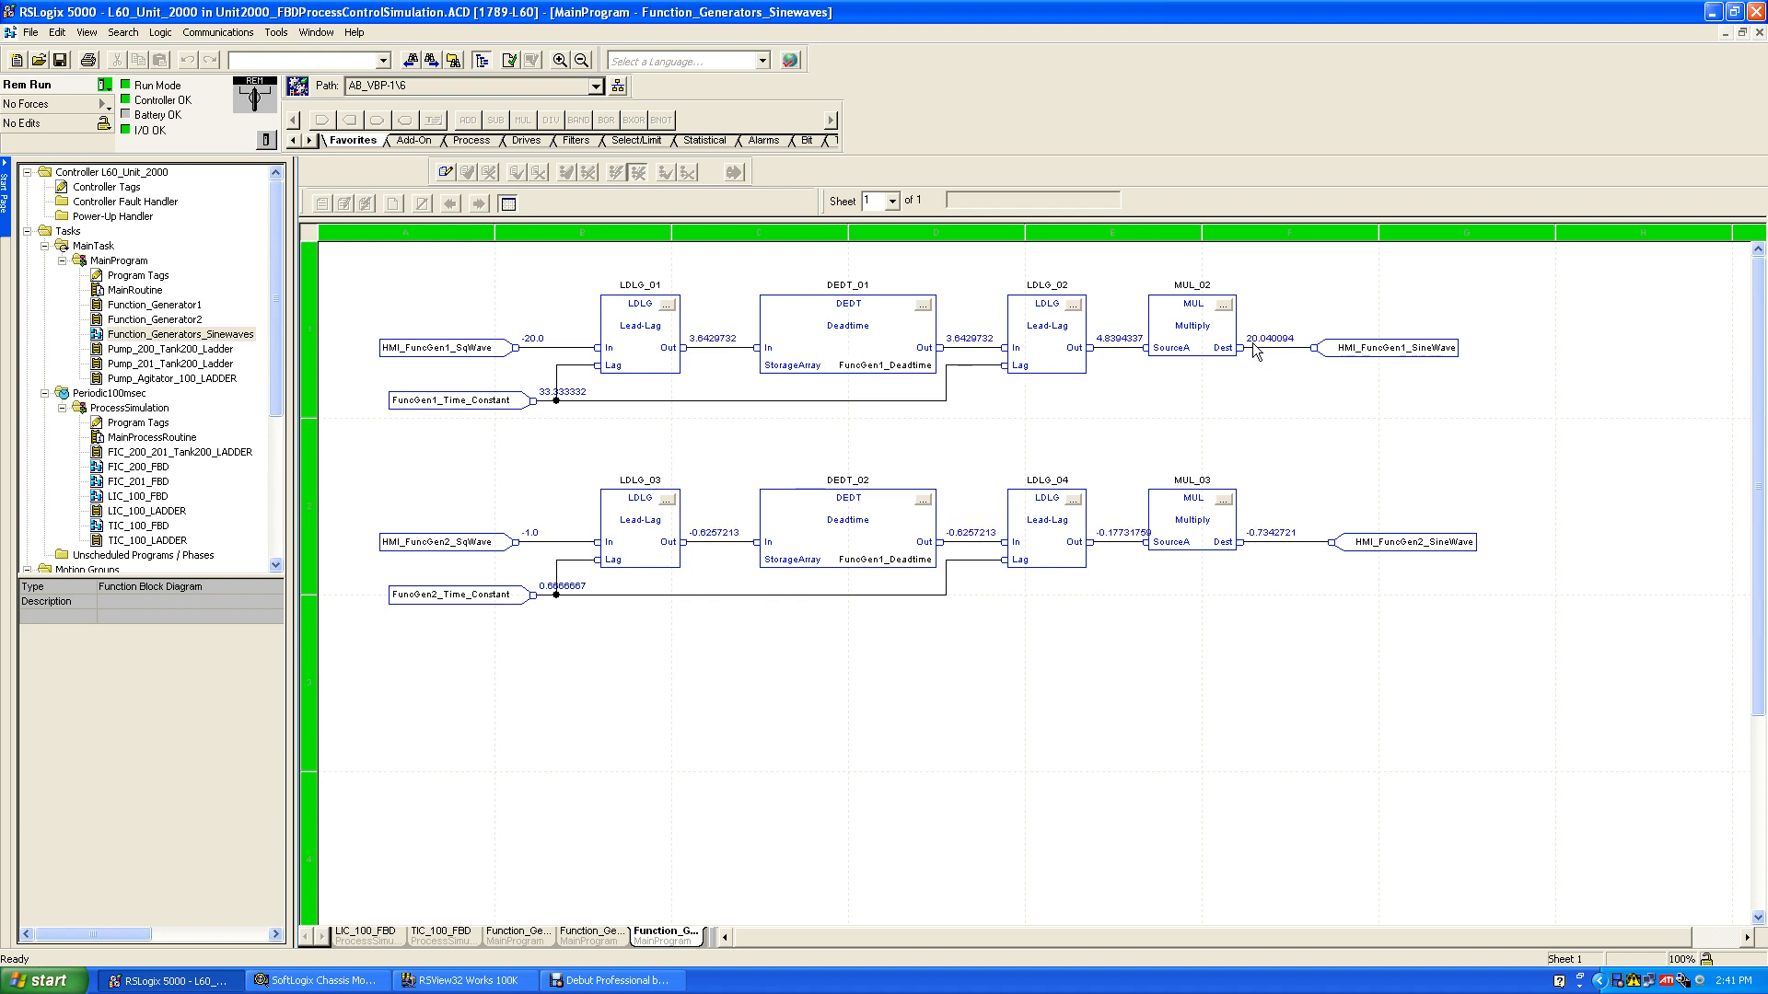
pyautogui.moveTo(1254, 351)
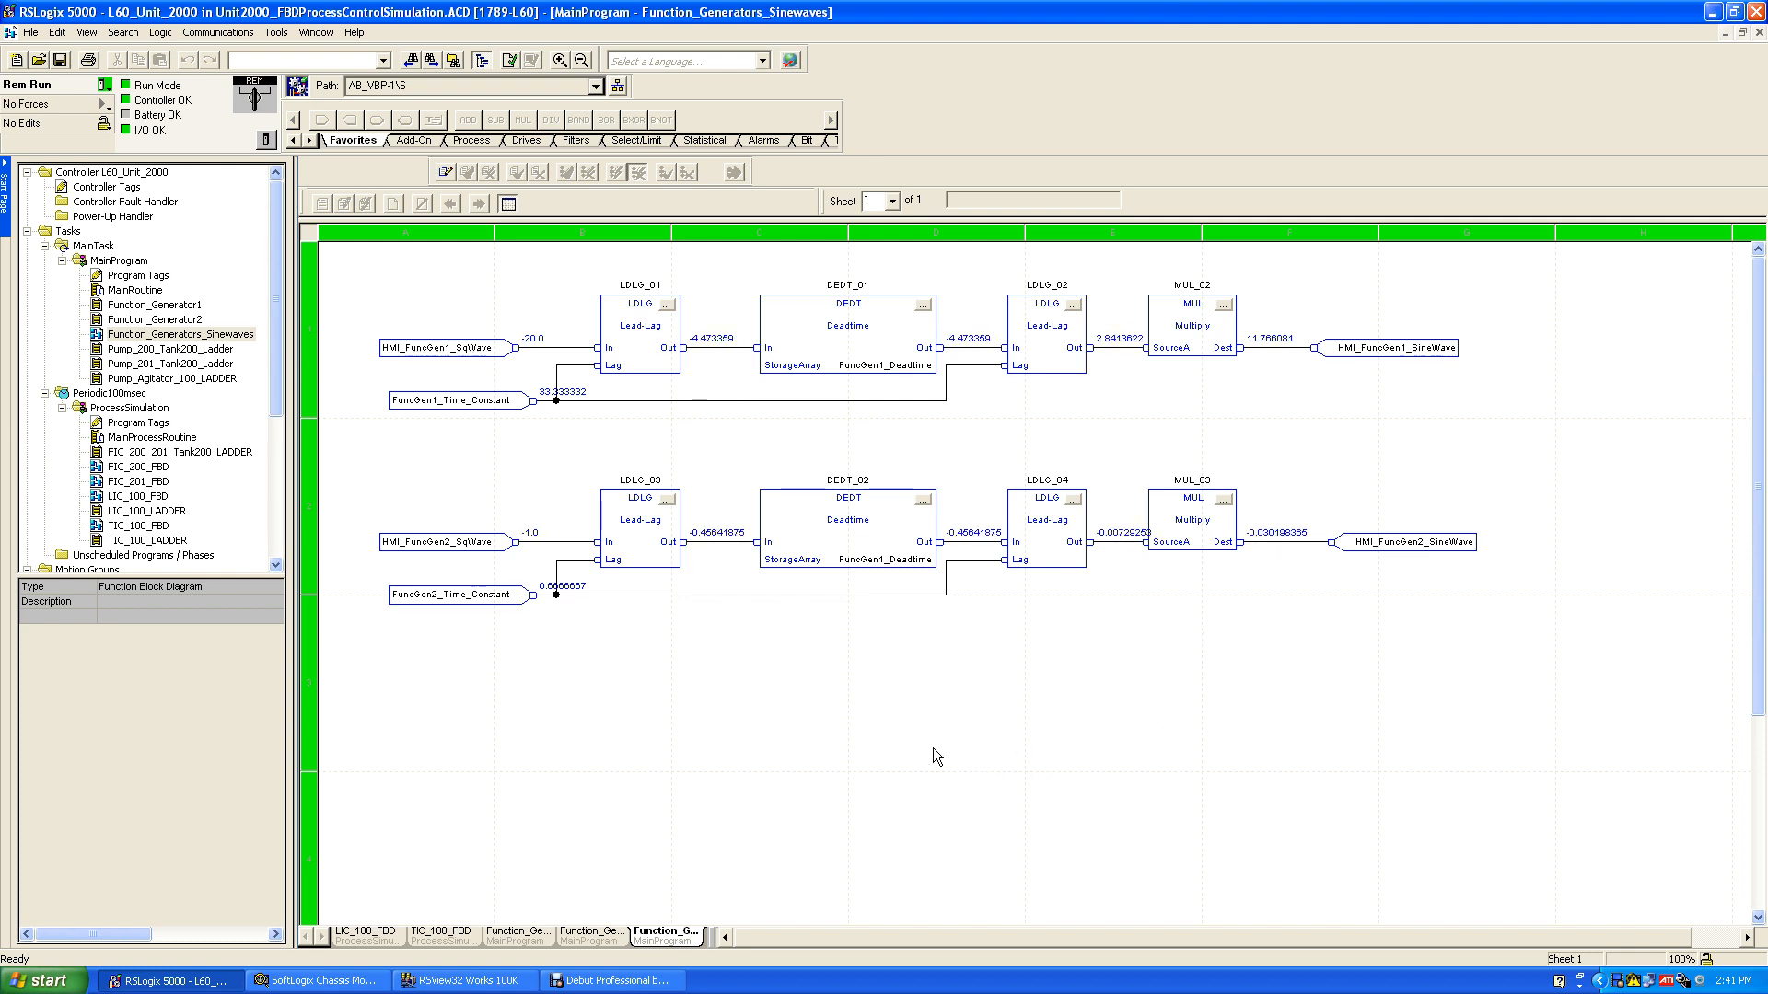
# Open the Function_Generator1 trend and examine its square-wave and sine-wave pens for both generators.
pyautogui.moveTo(280, 353); pyautogui.dragTo(284, 492)
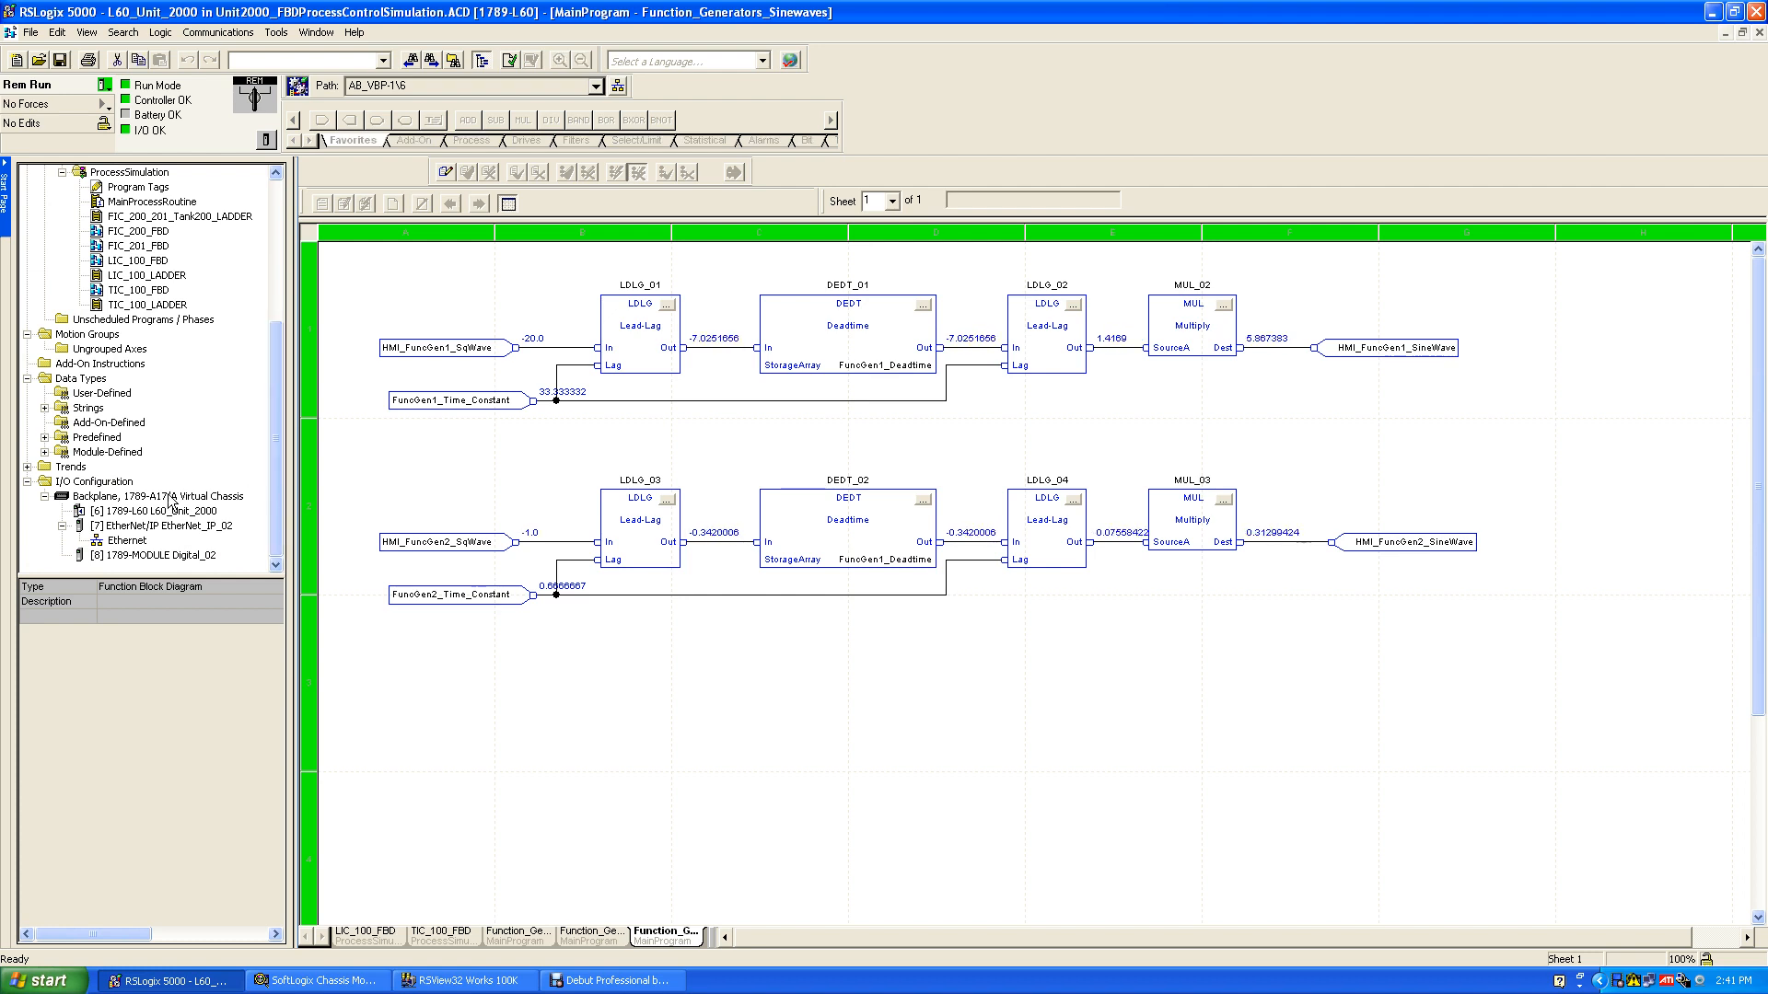
pyautogui.click(28, 467)
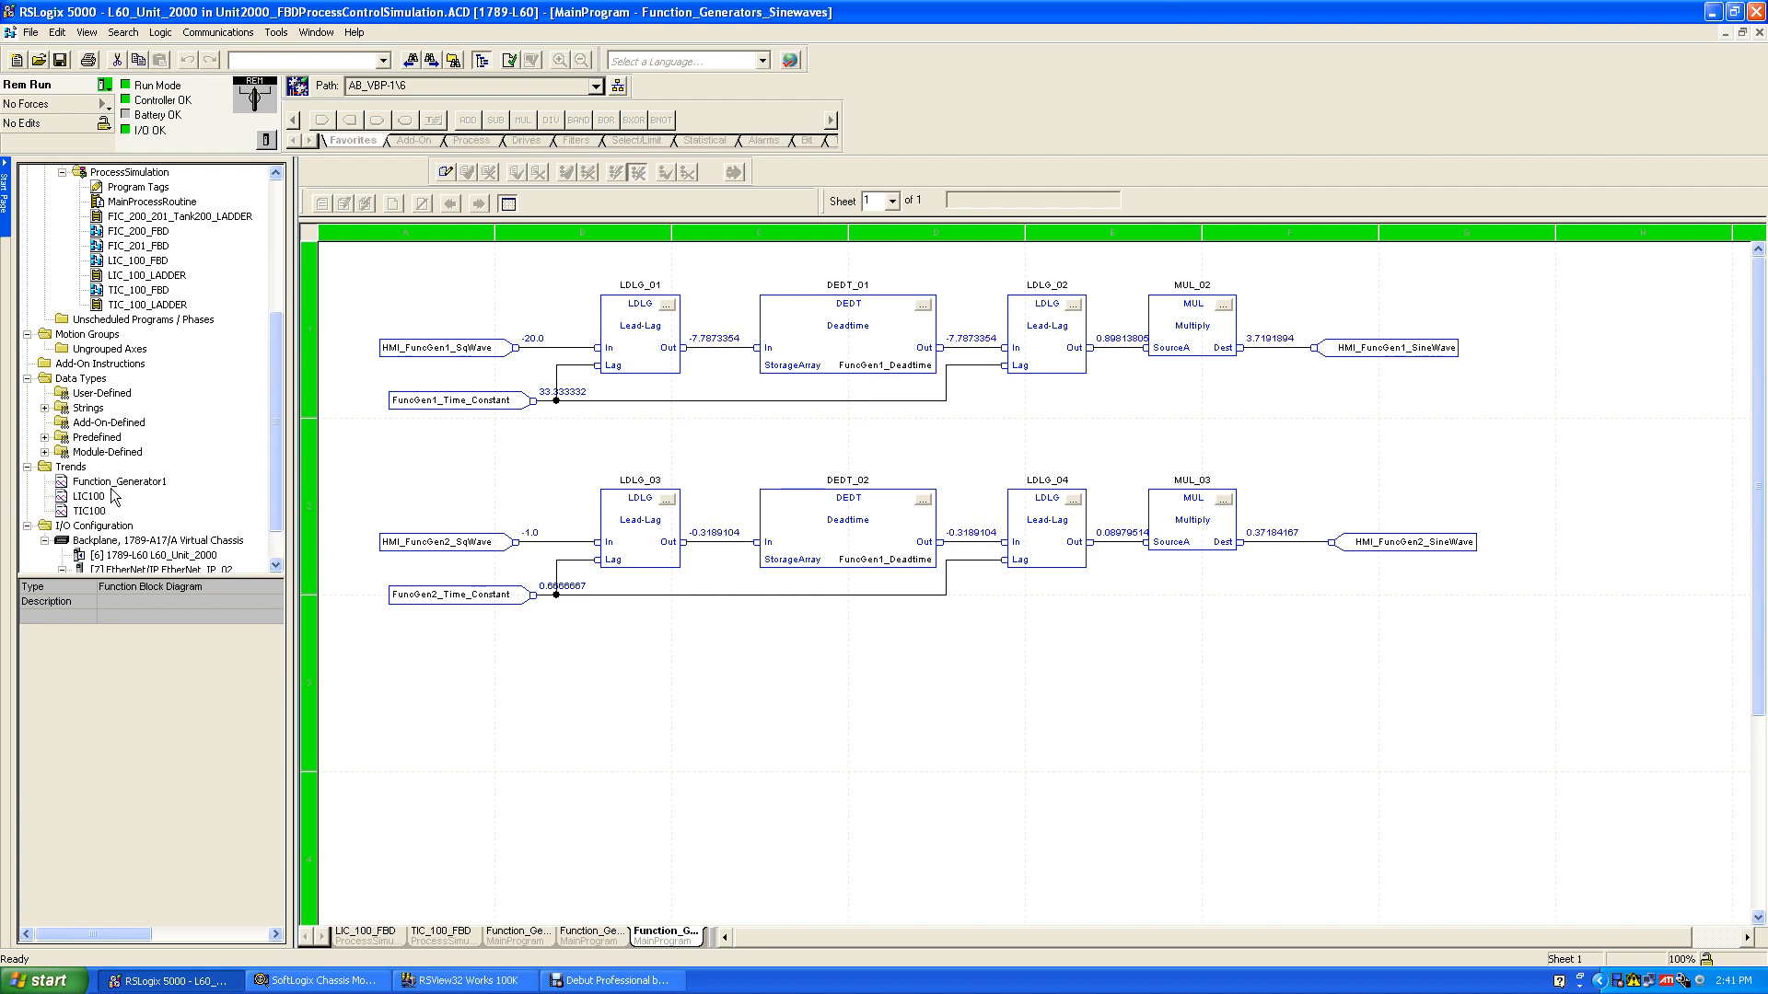
pyautogui.doubleClick(111, 485)
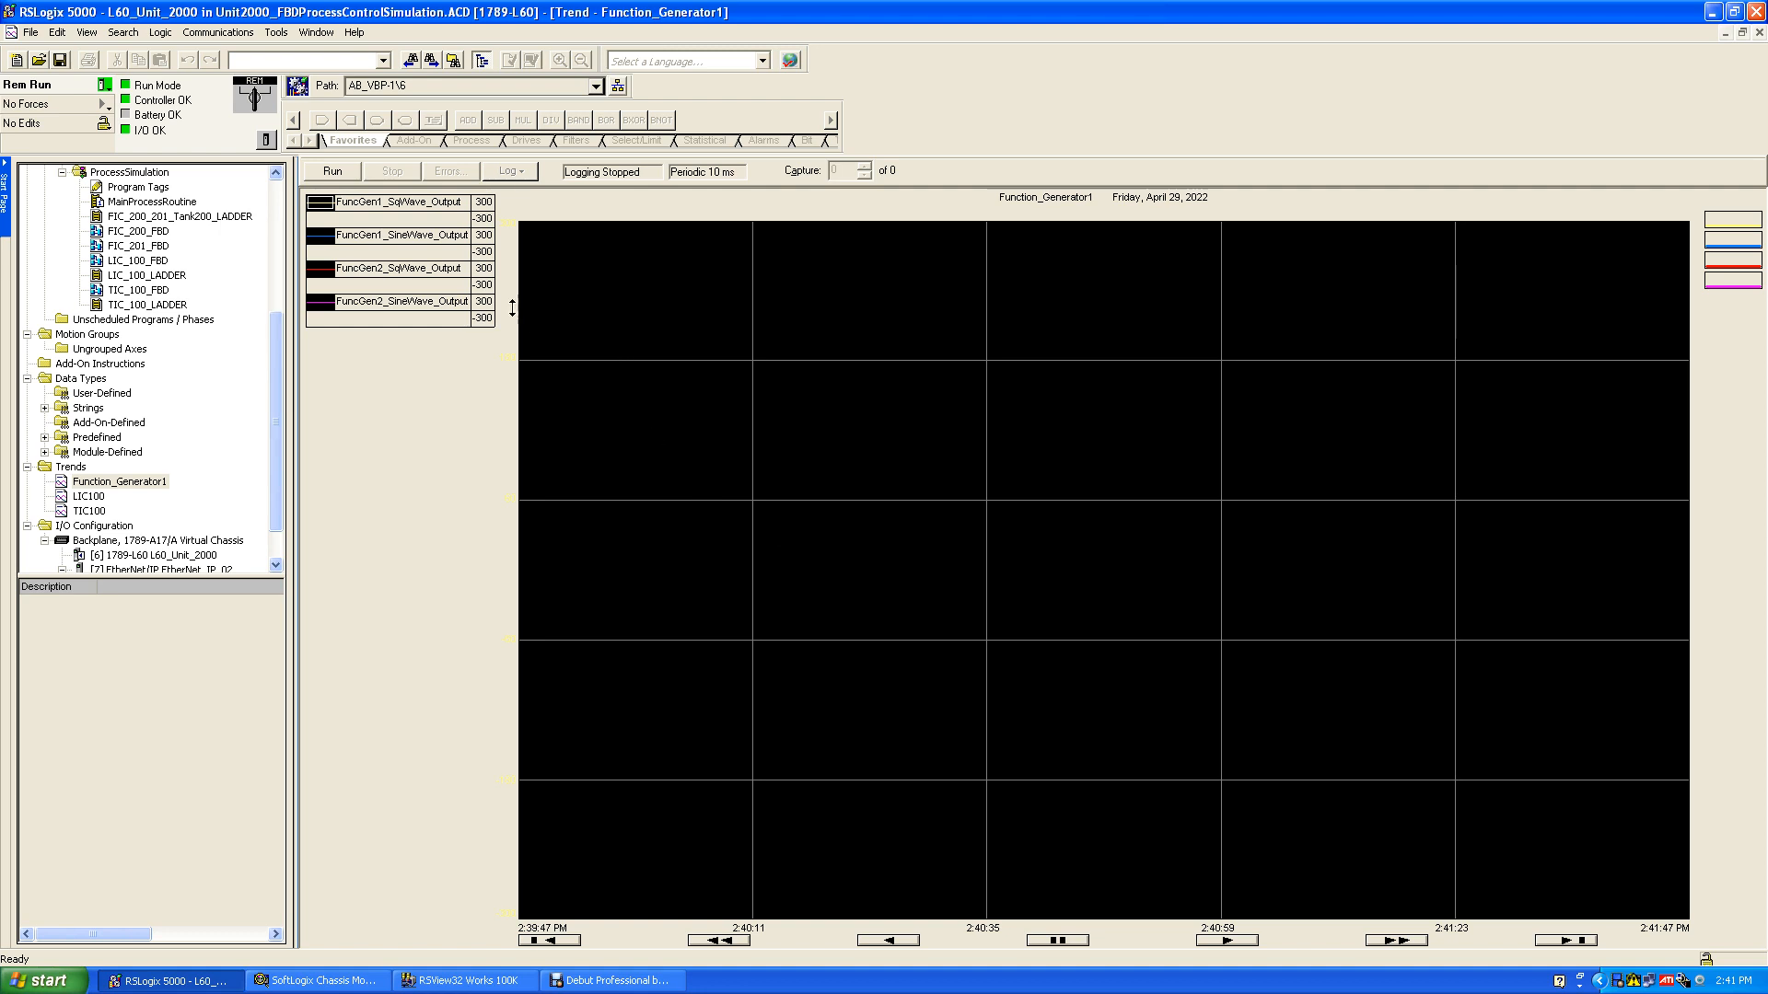
pyautogui.click(435, 221)
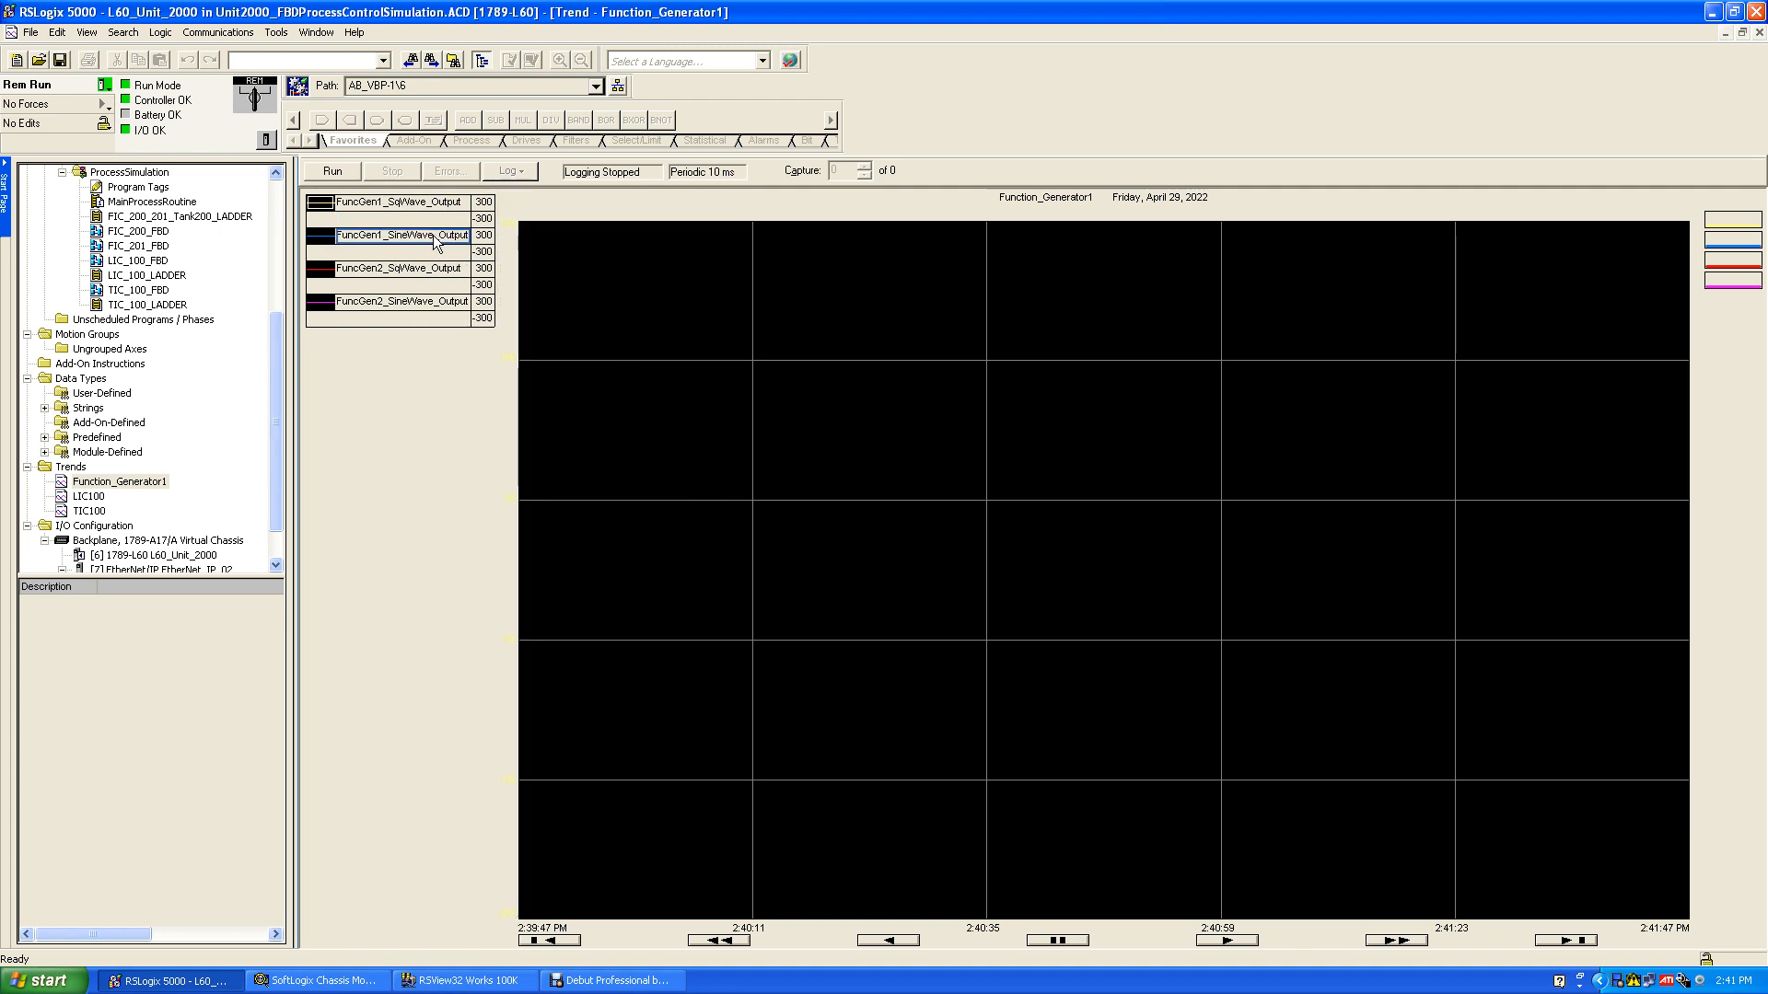
pyautogui.click(414, 303)
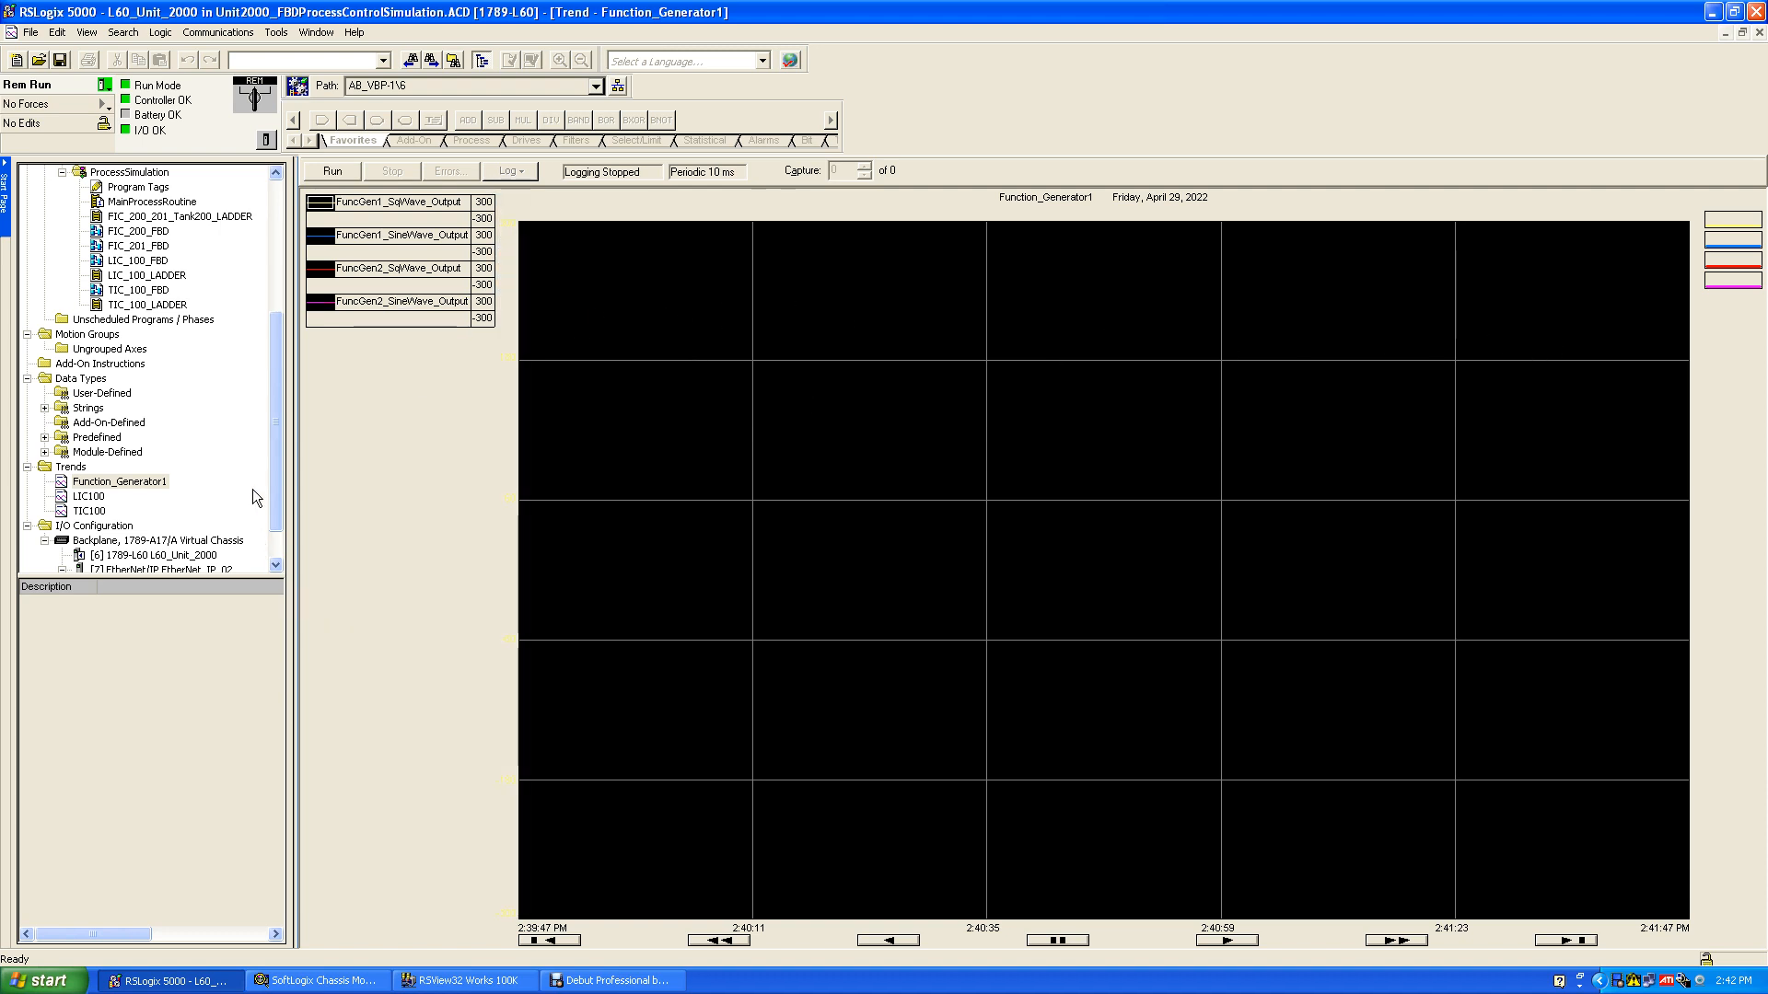
# Reopen the Function_Generators_Sinewaves routine and view the Pump_Agitator_100_LADDER and Pump_200_Tank200_Ladder routines in MainProgram.
pyautogui.moveTo(274, 423); pyautogui.dragTo(265, 499)
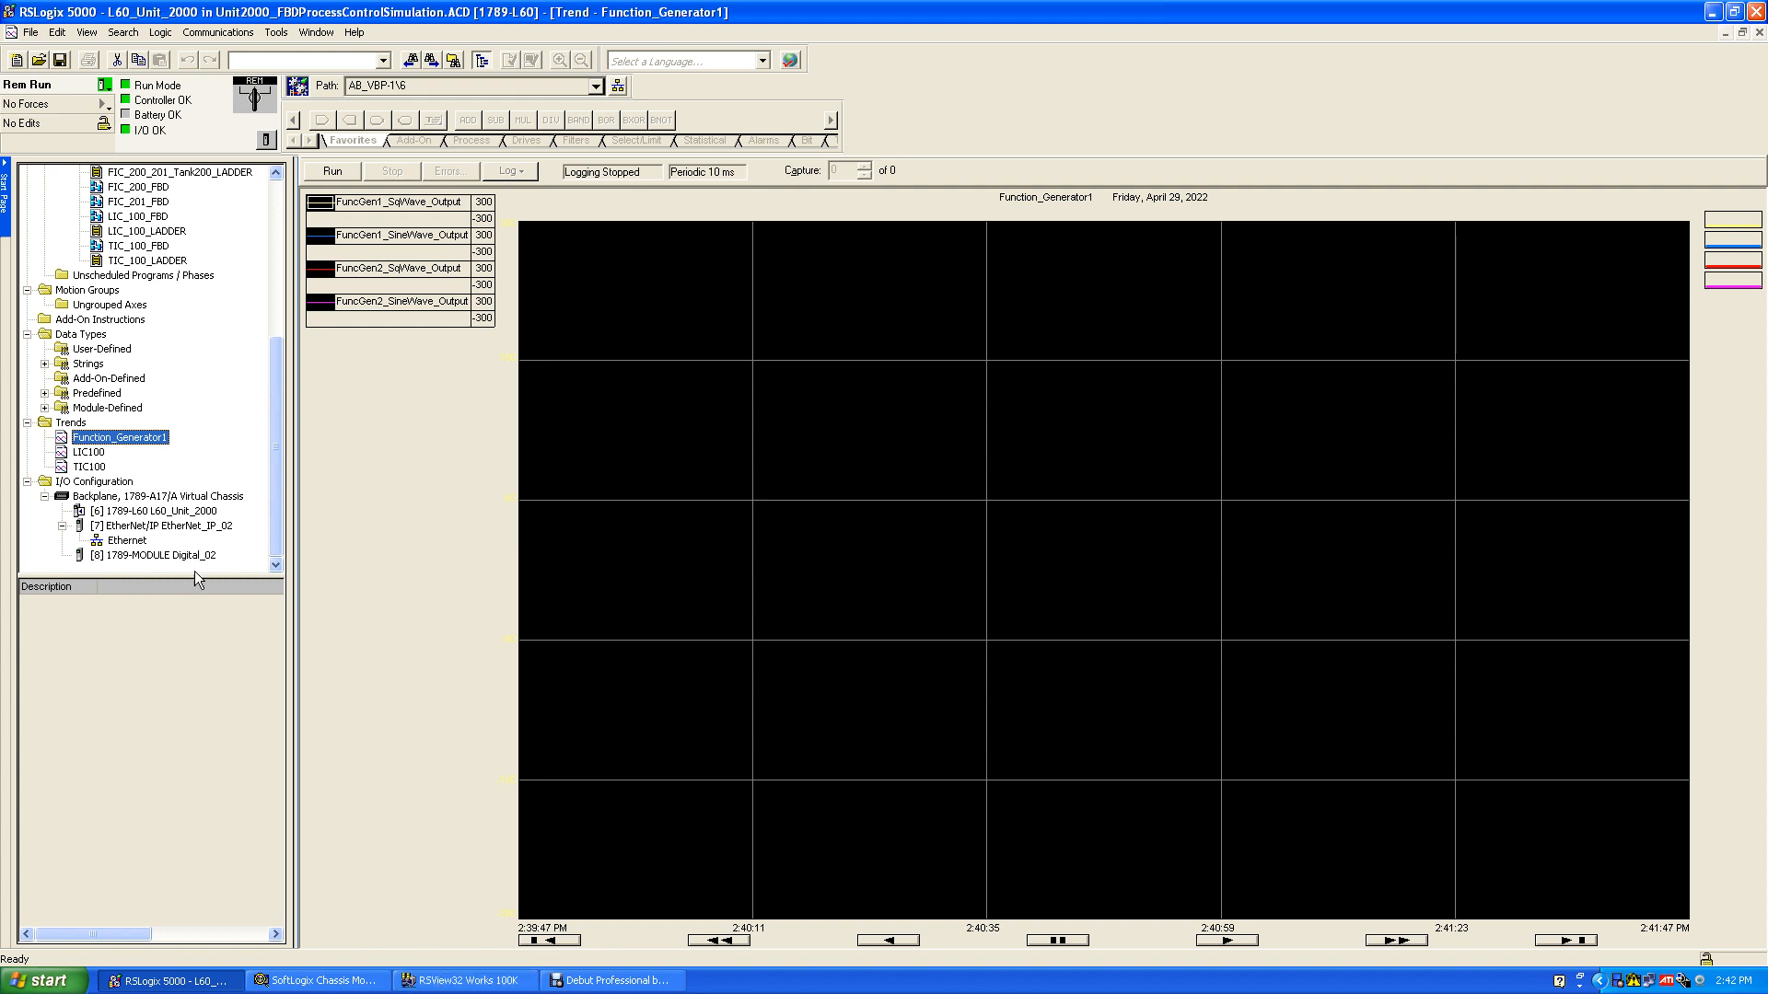
pyautogui.moveTo(276, 380); pyautogui.dragTo(278, 243)
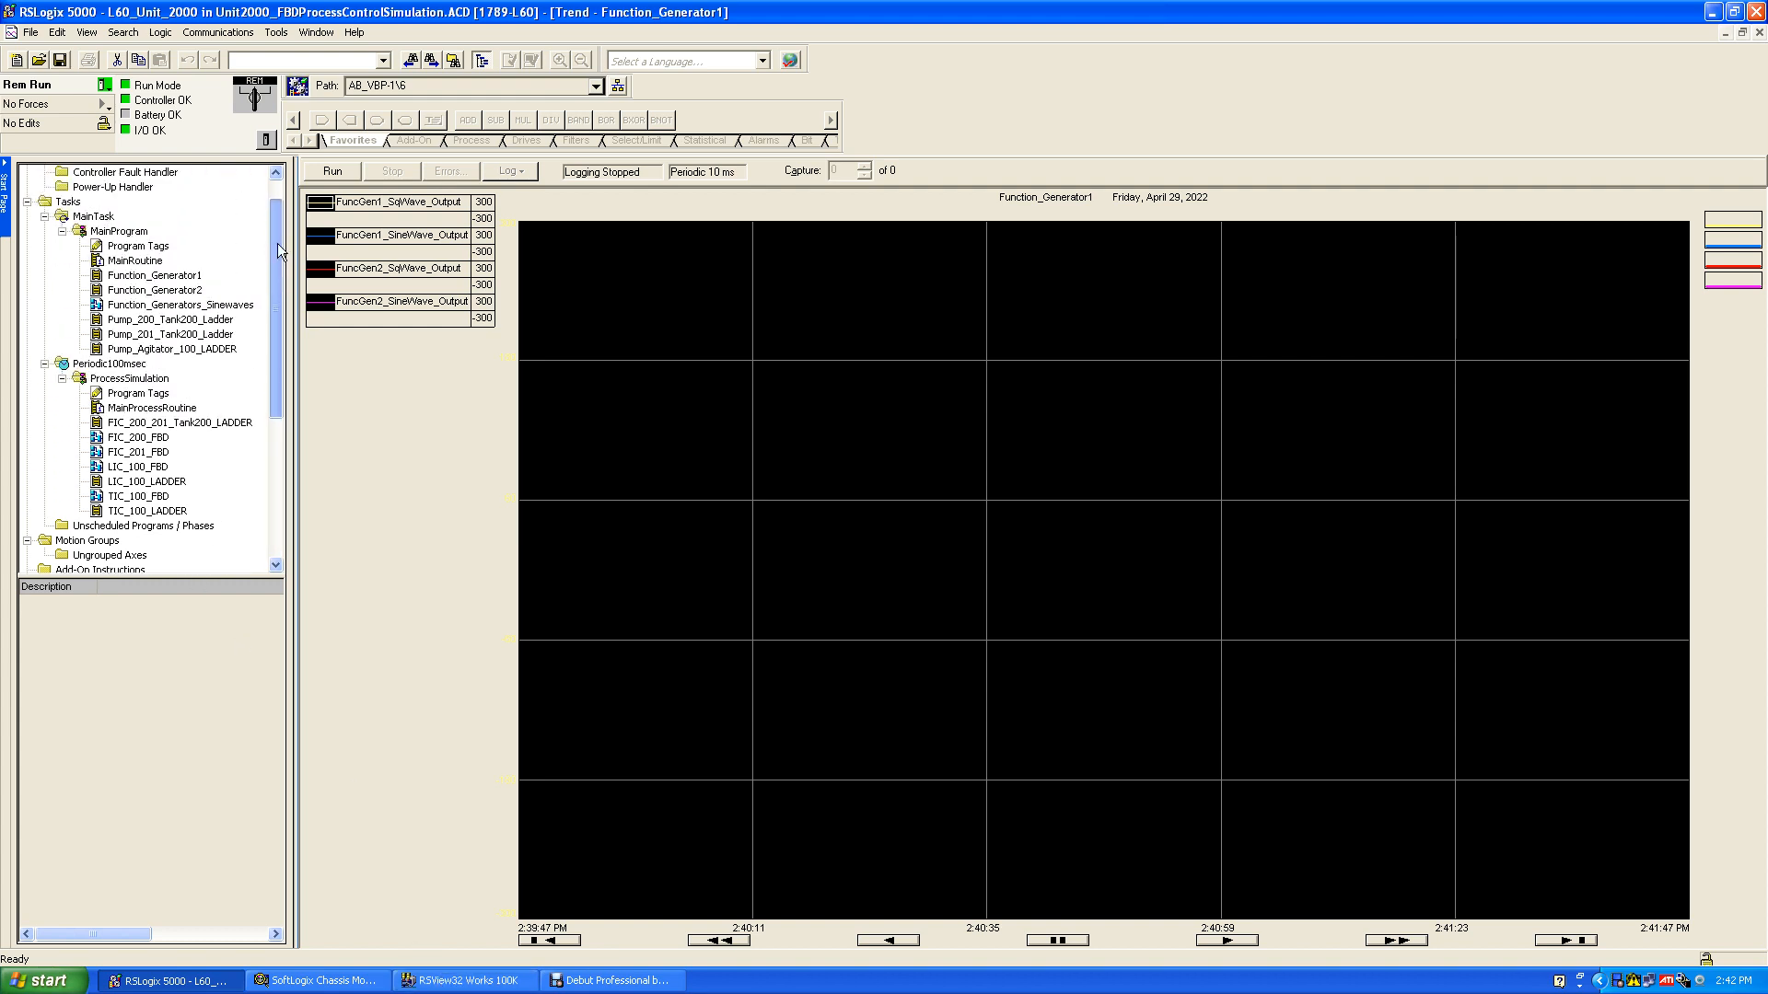
pyautogui.doubleClick(169, 304)
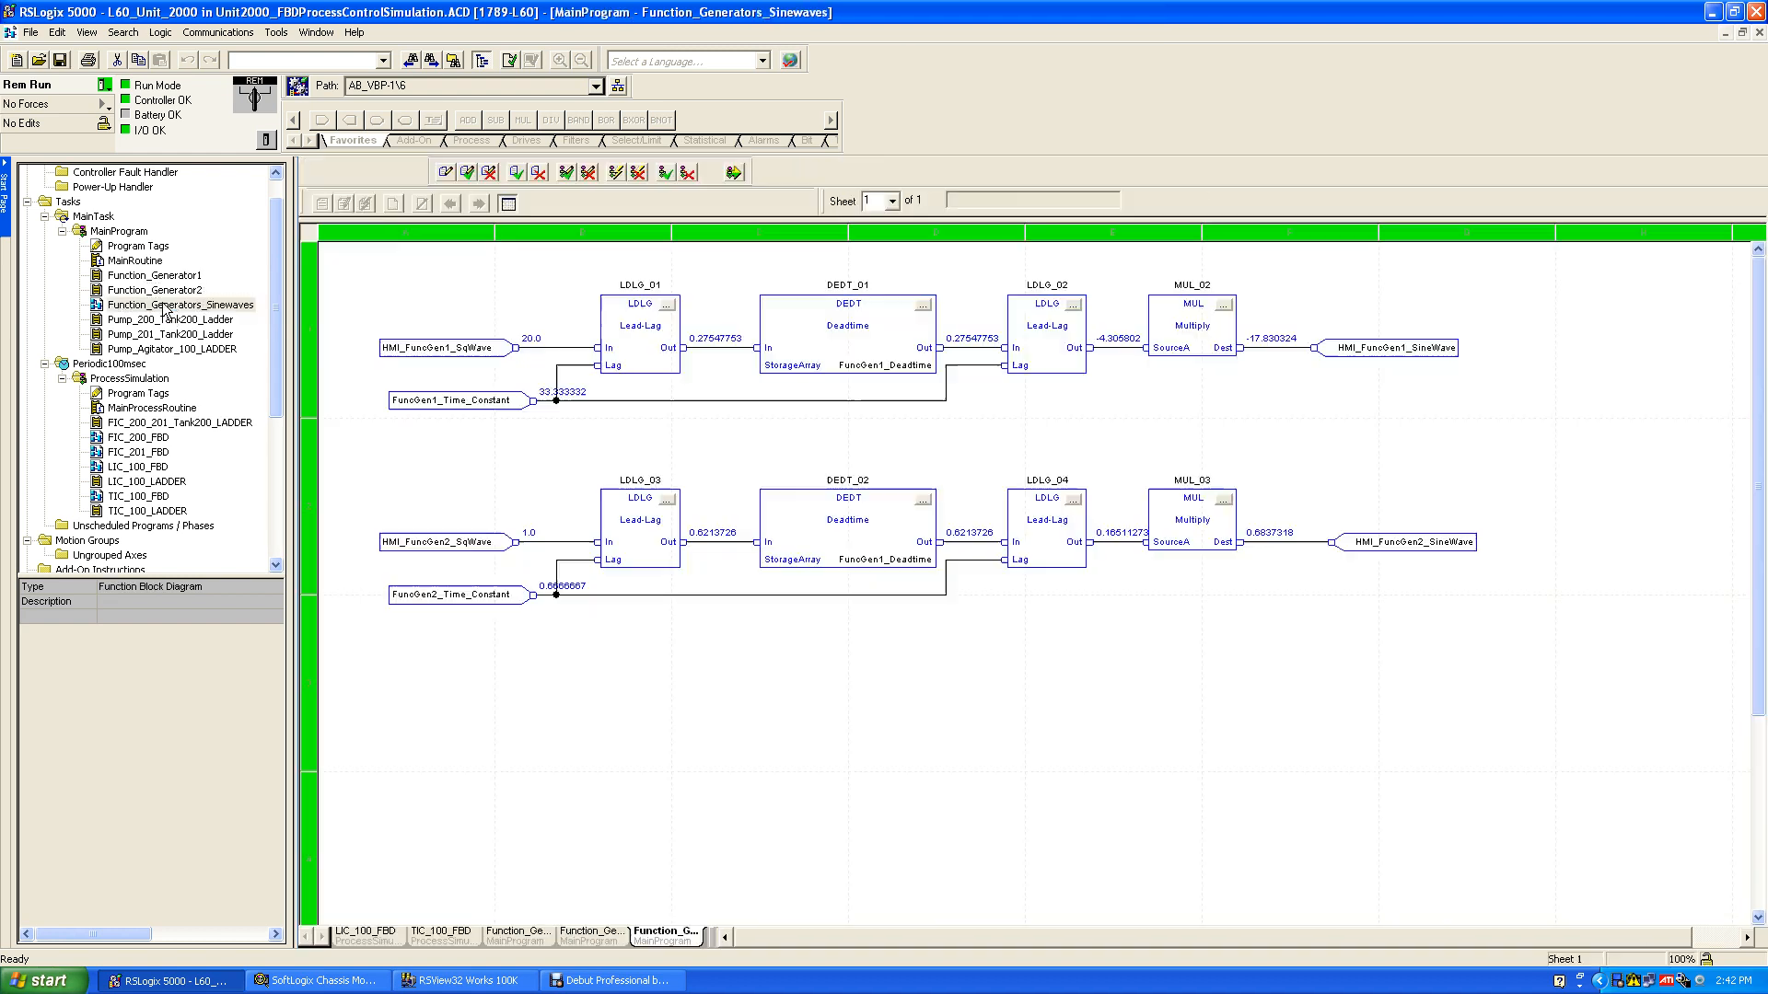
pyautogui.doubleClick(170, 348)
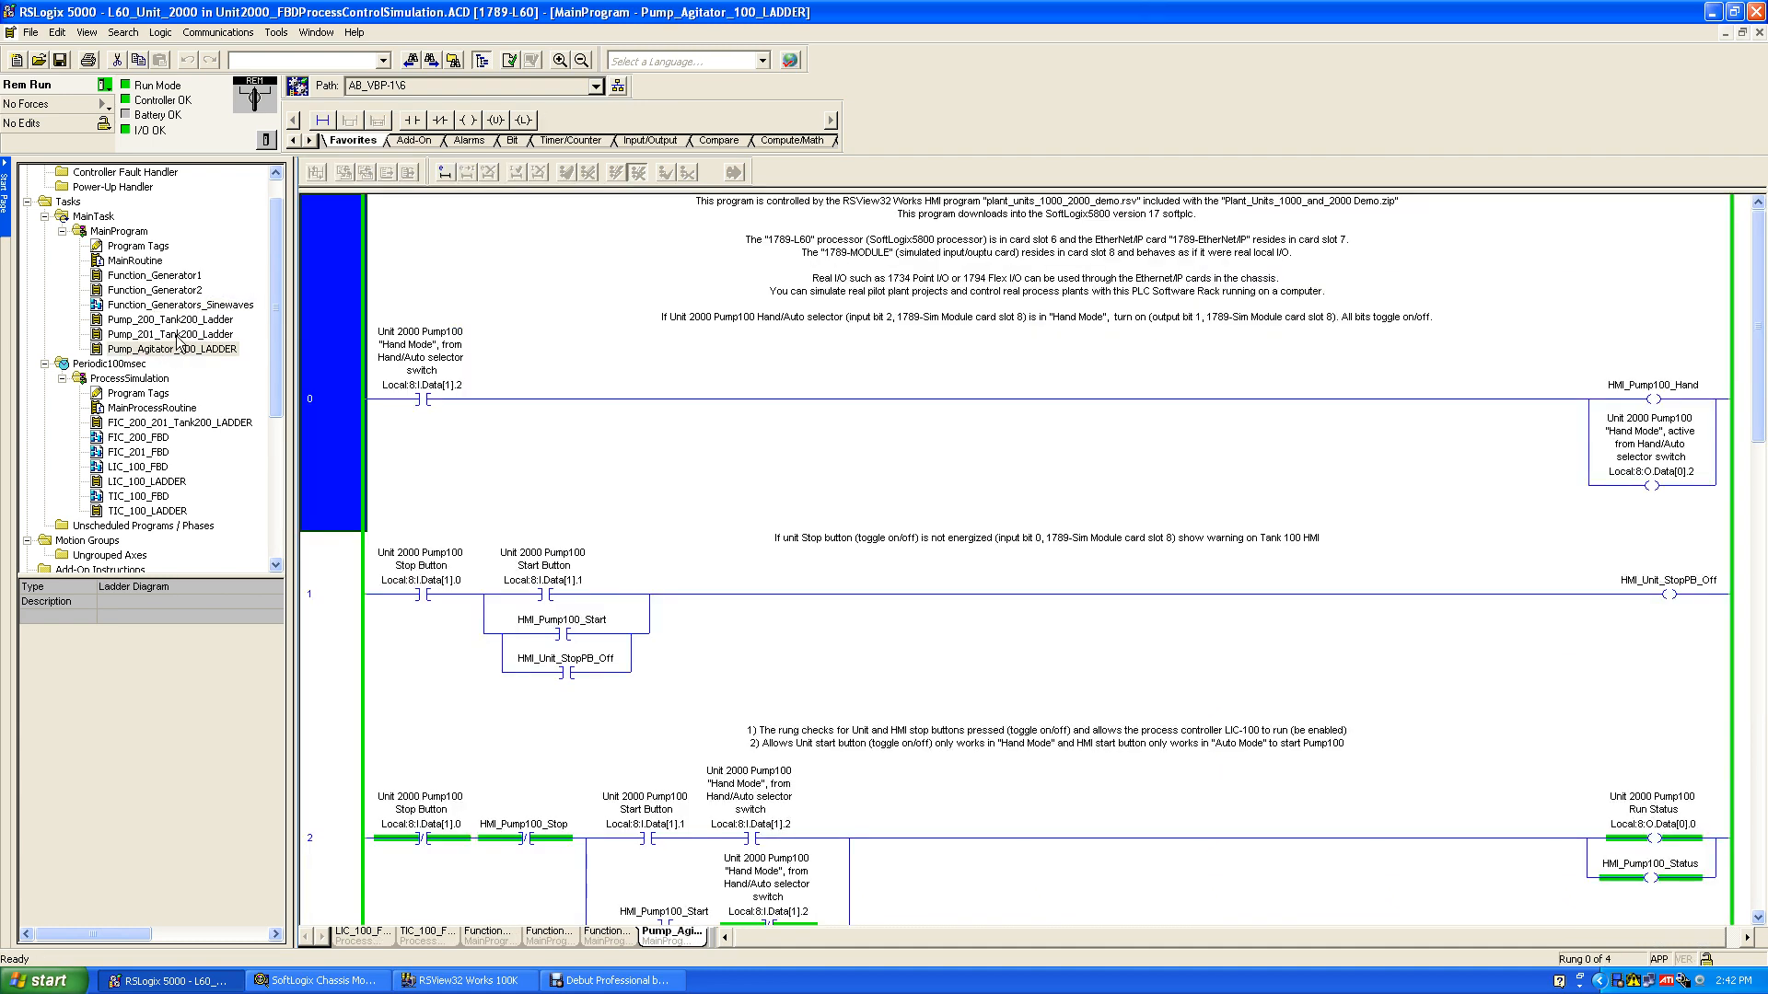
pyautogui.click(177, 337)
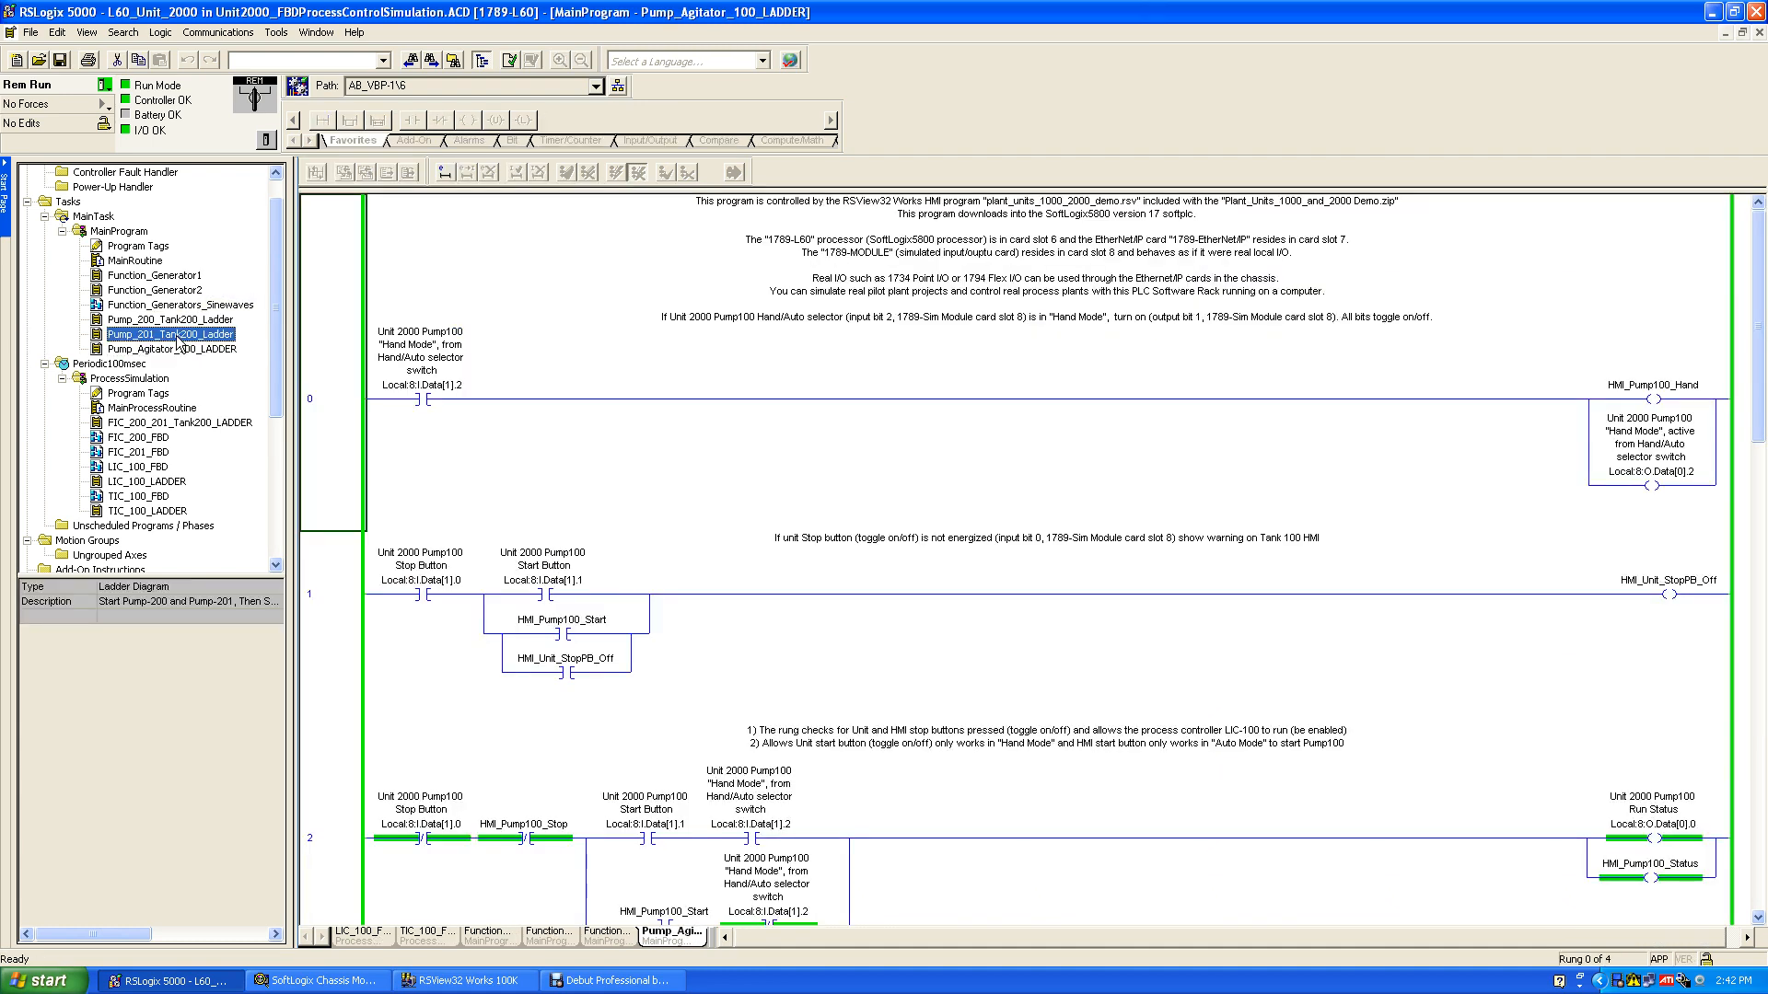
pyautogui.doubleClick(178, 322)
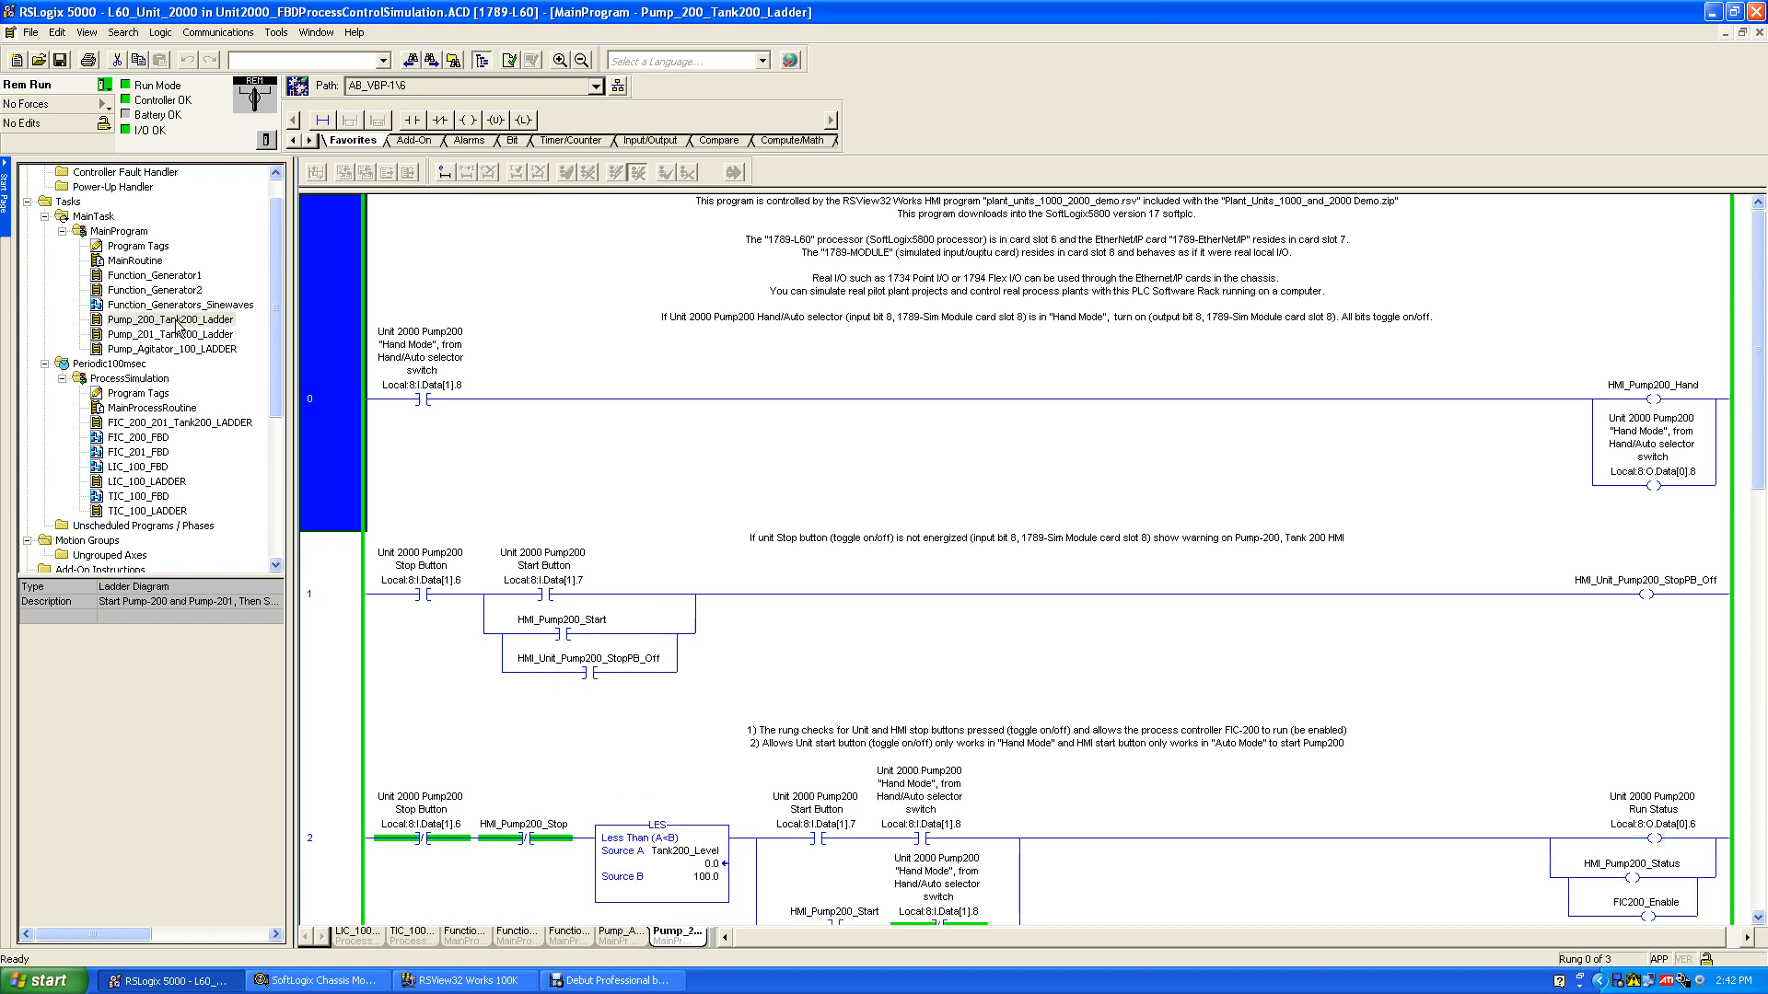
# Open the LIC_100_LADDER routine of the ProcessSimulation program to examine its good and poor tuning rungs.
pyautogui.click(143, 379)
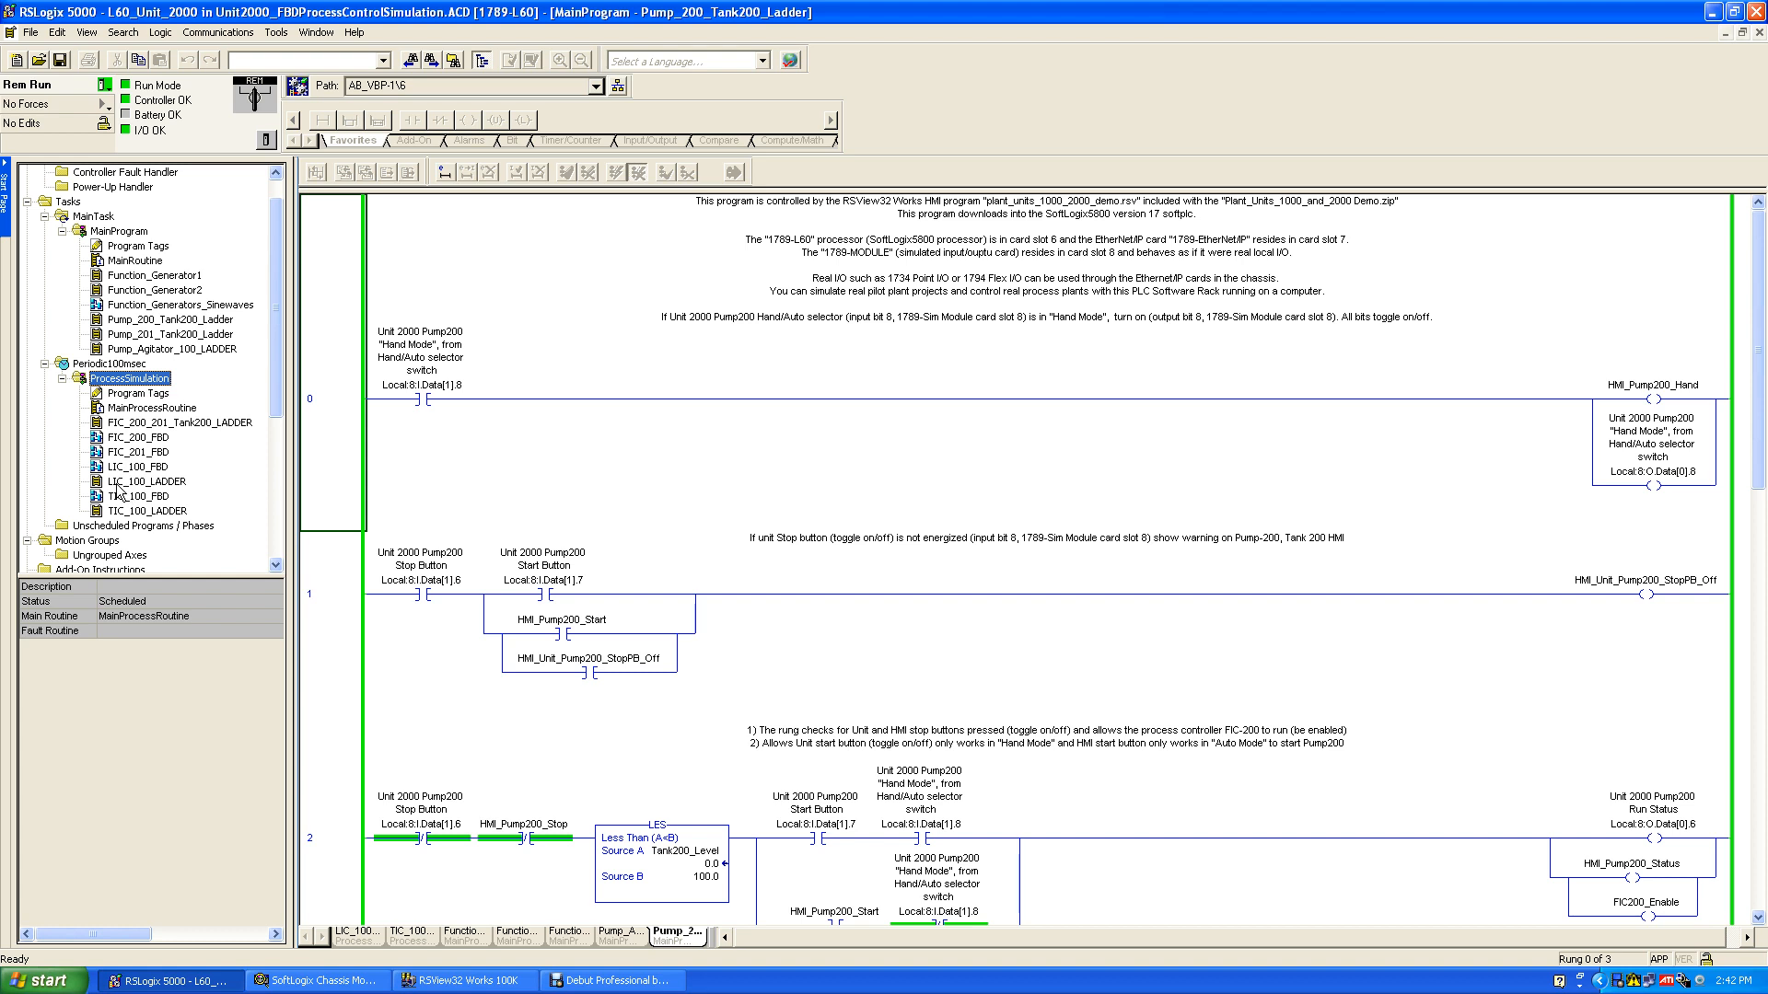
pyautogui.doubleClick(138, 485)
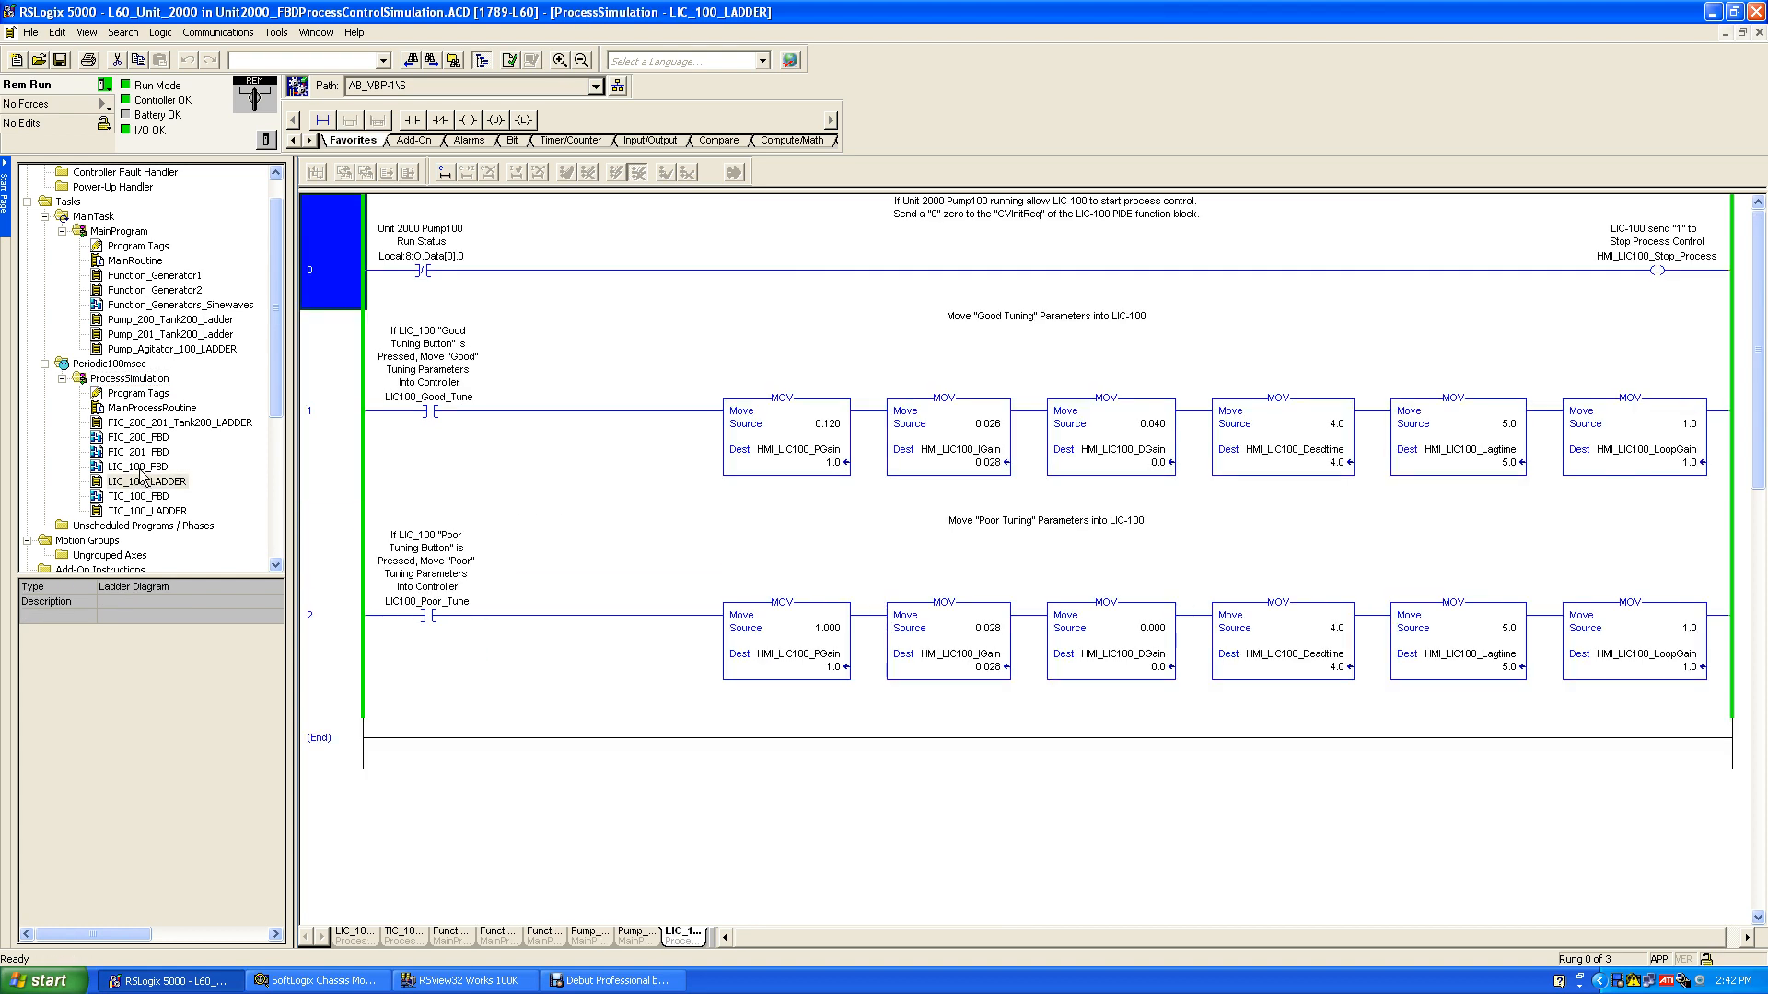
# Open the LIC_100_FBD routine and examine the LIC_100 PIDE block's general configuration and EU limits and the SCL_02 block's scaling parameters.
pyautogui.doubleClick(138, 468)
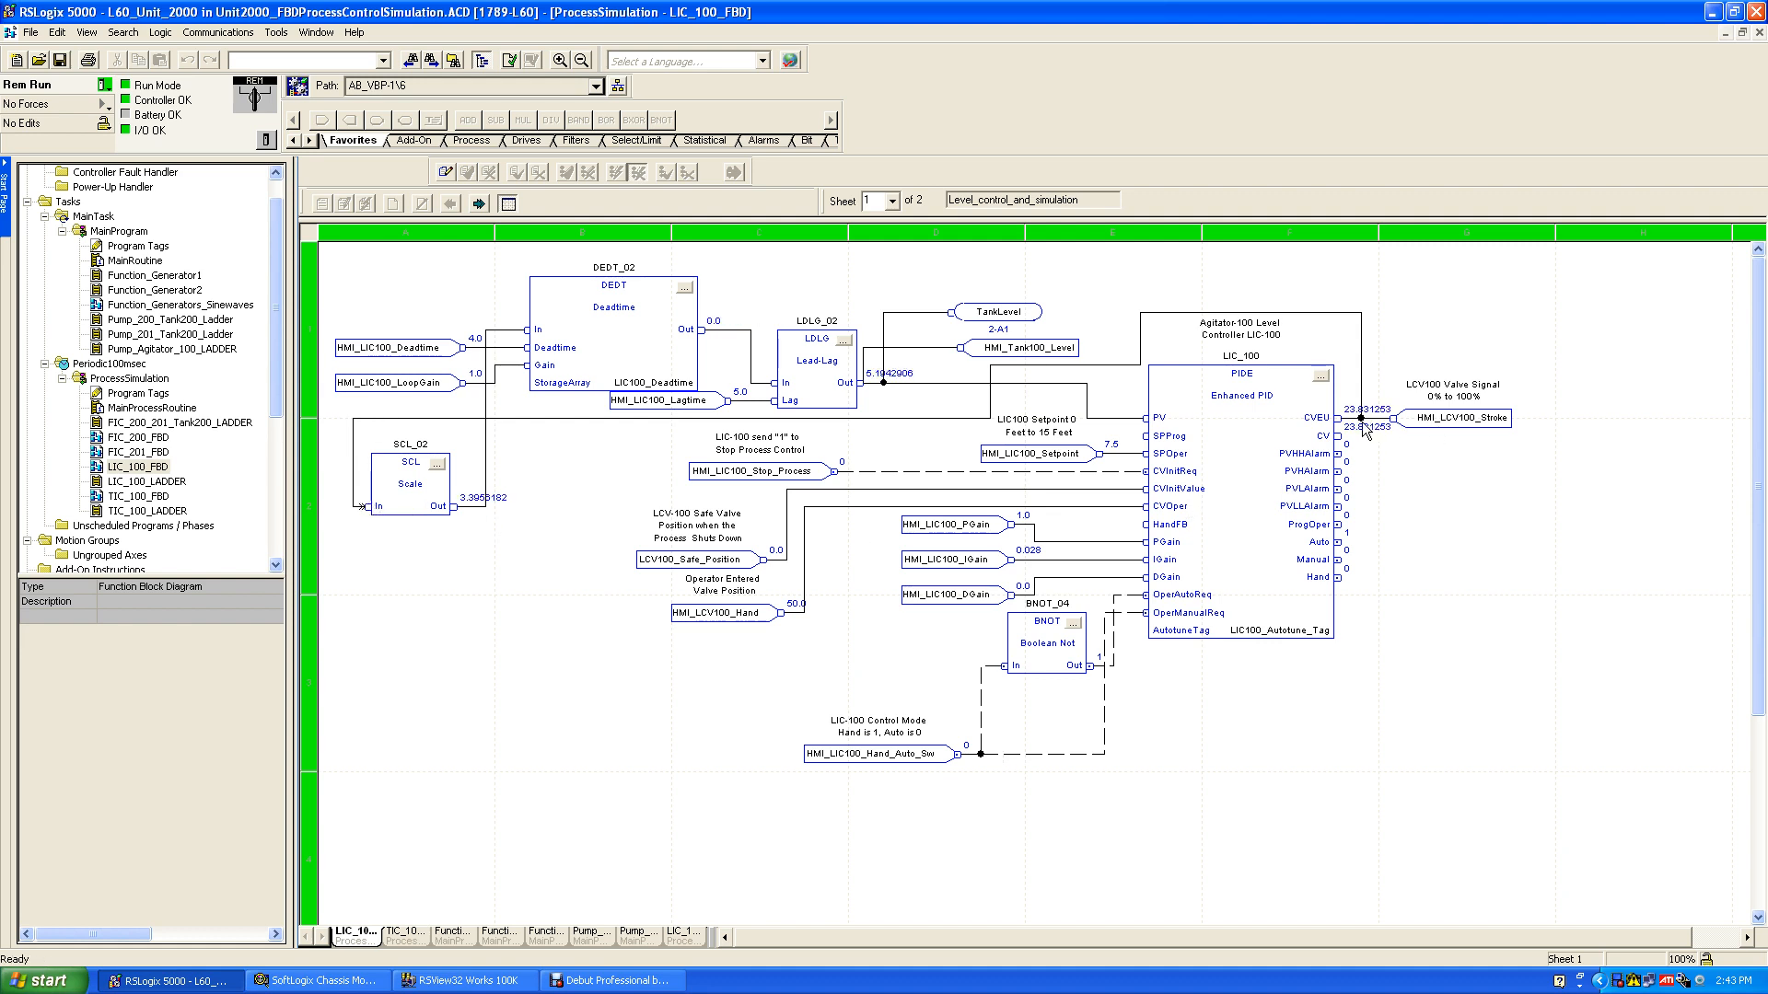
pyautogui.click(1320, 377)
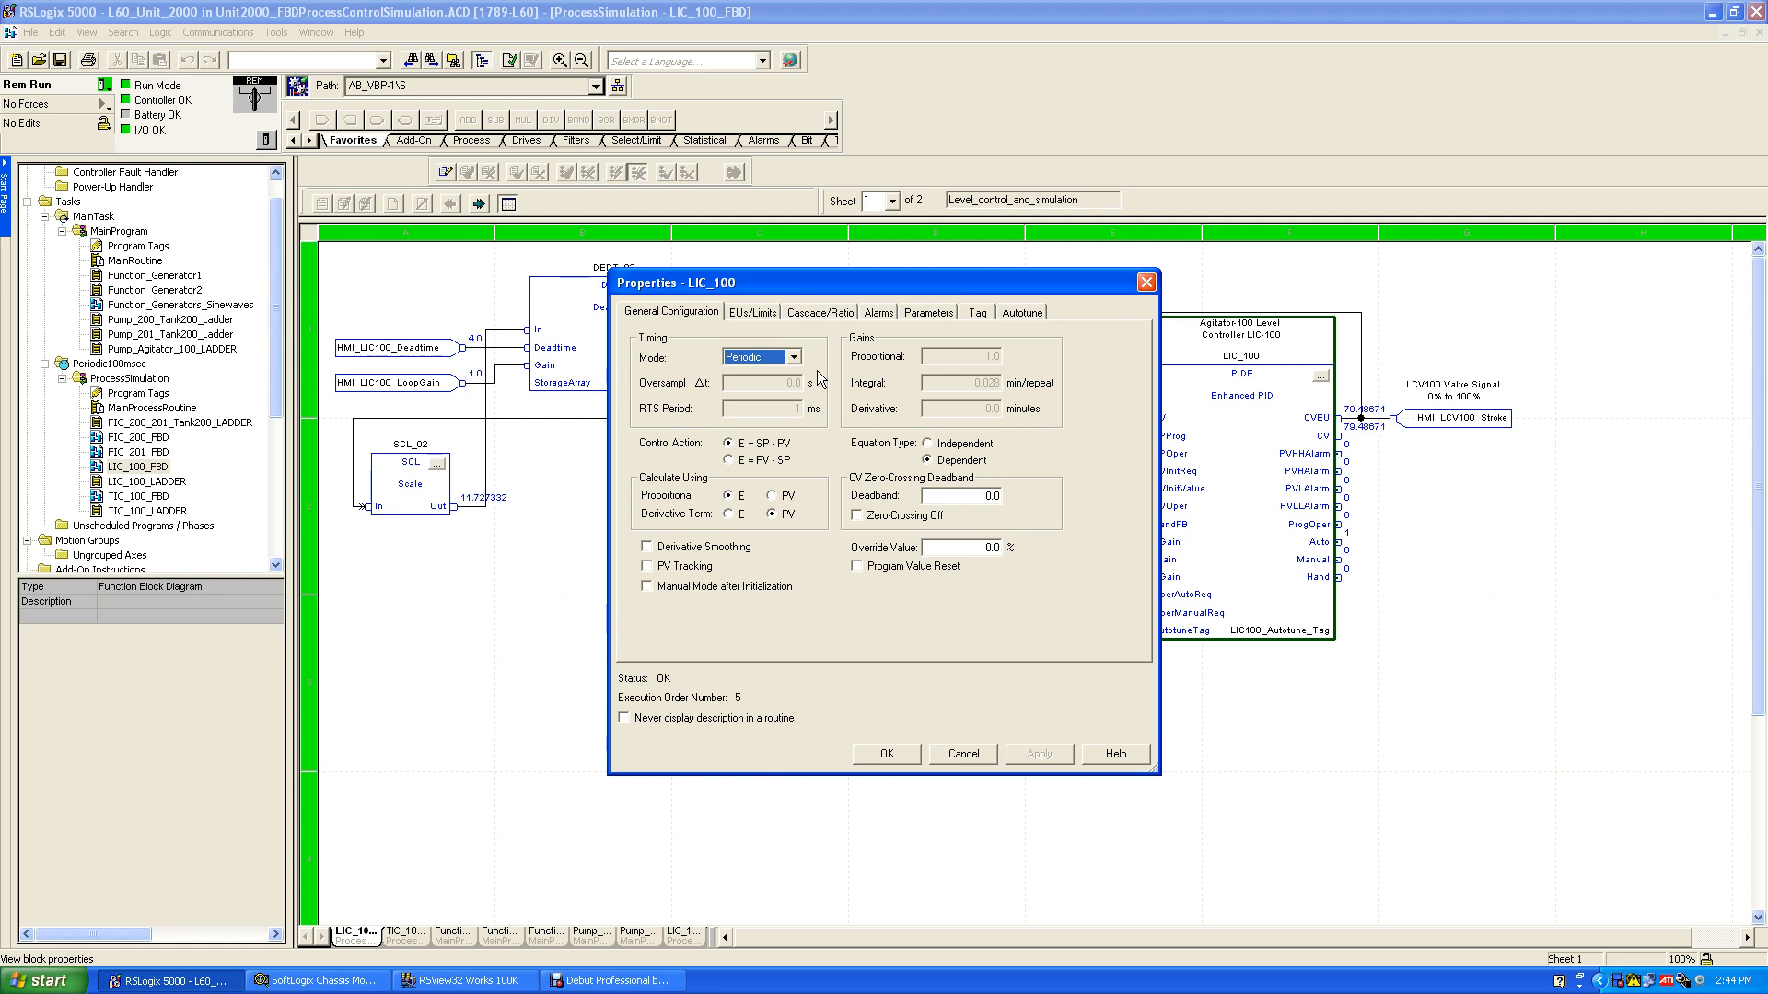
pyautogui.click(775, 311)
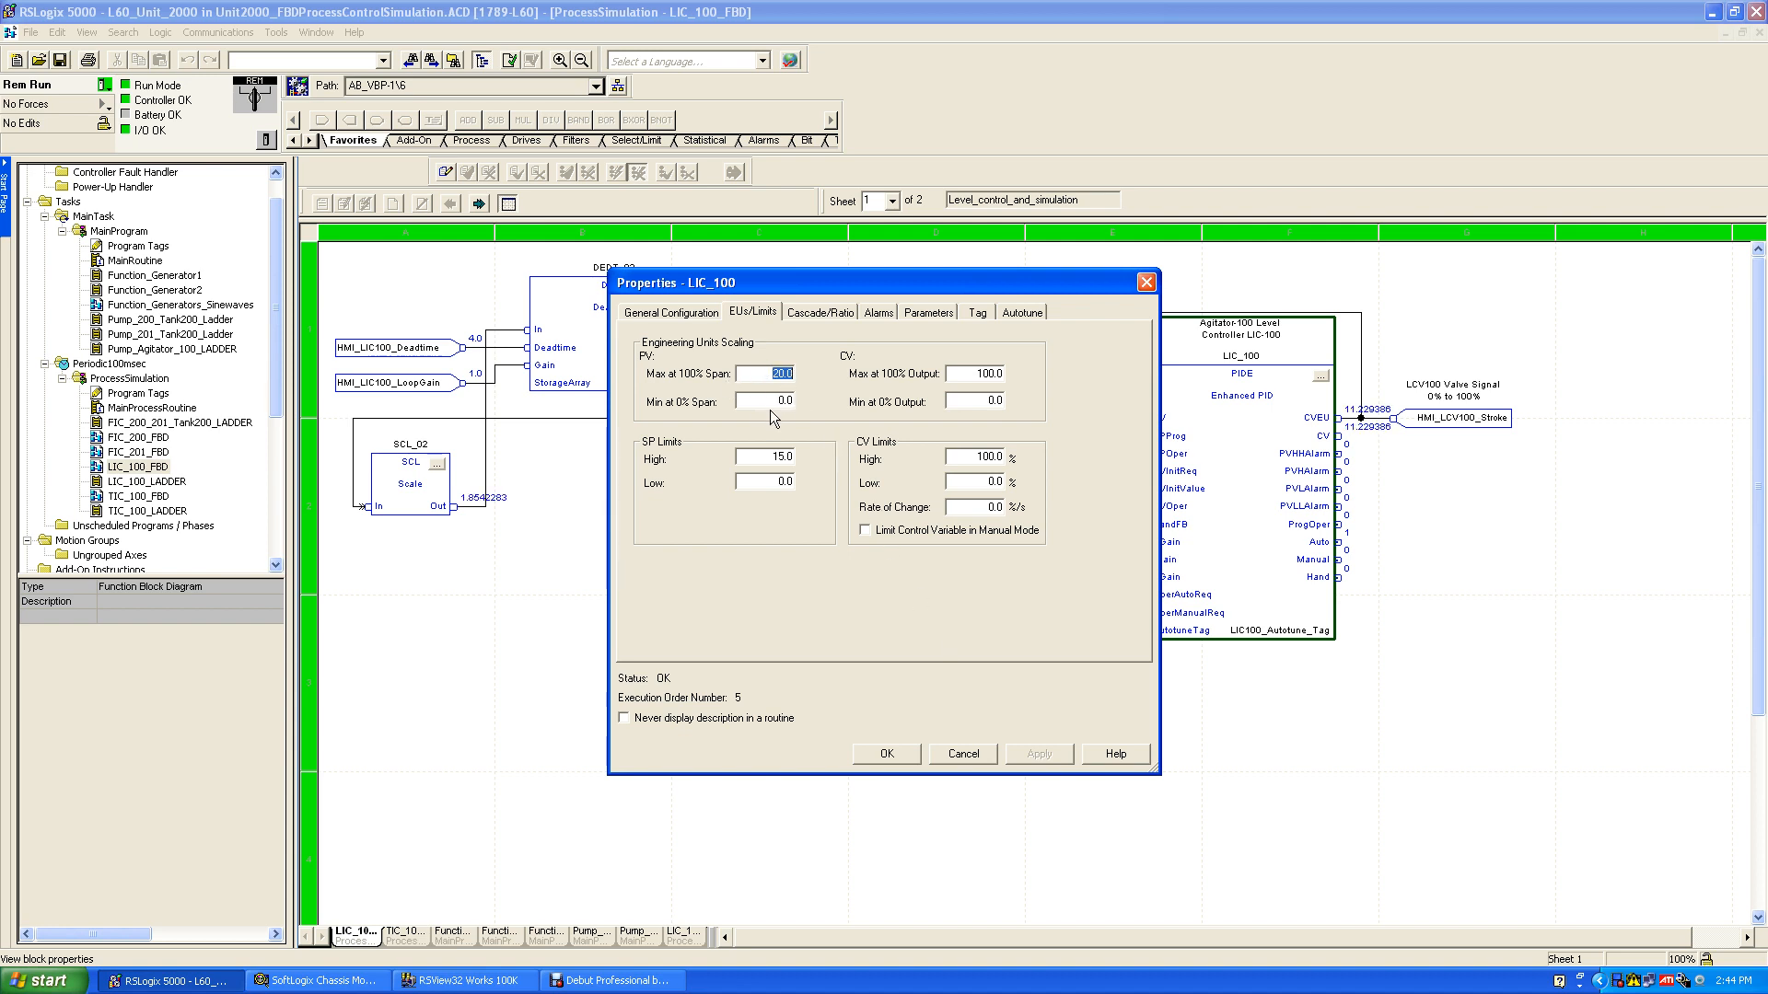
pyautogui.click(938, 755)
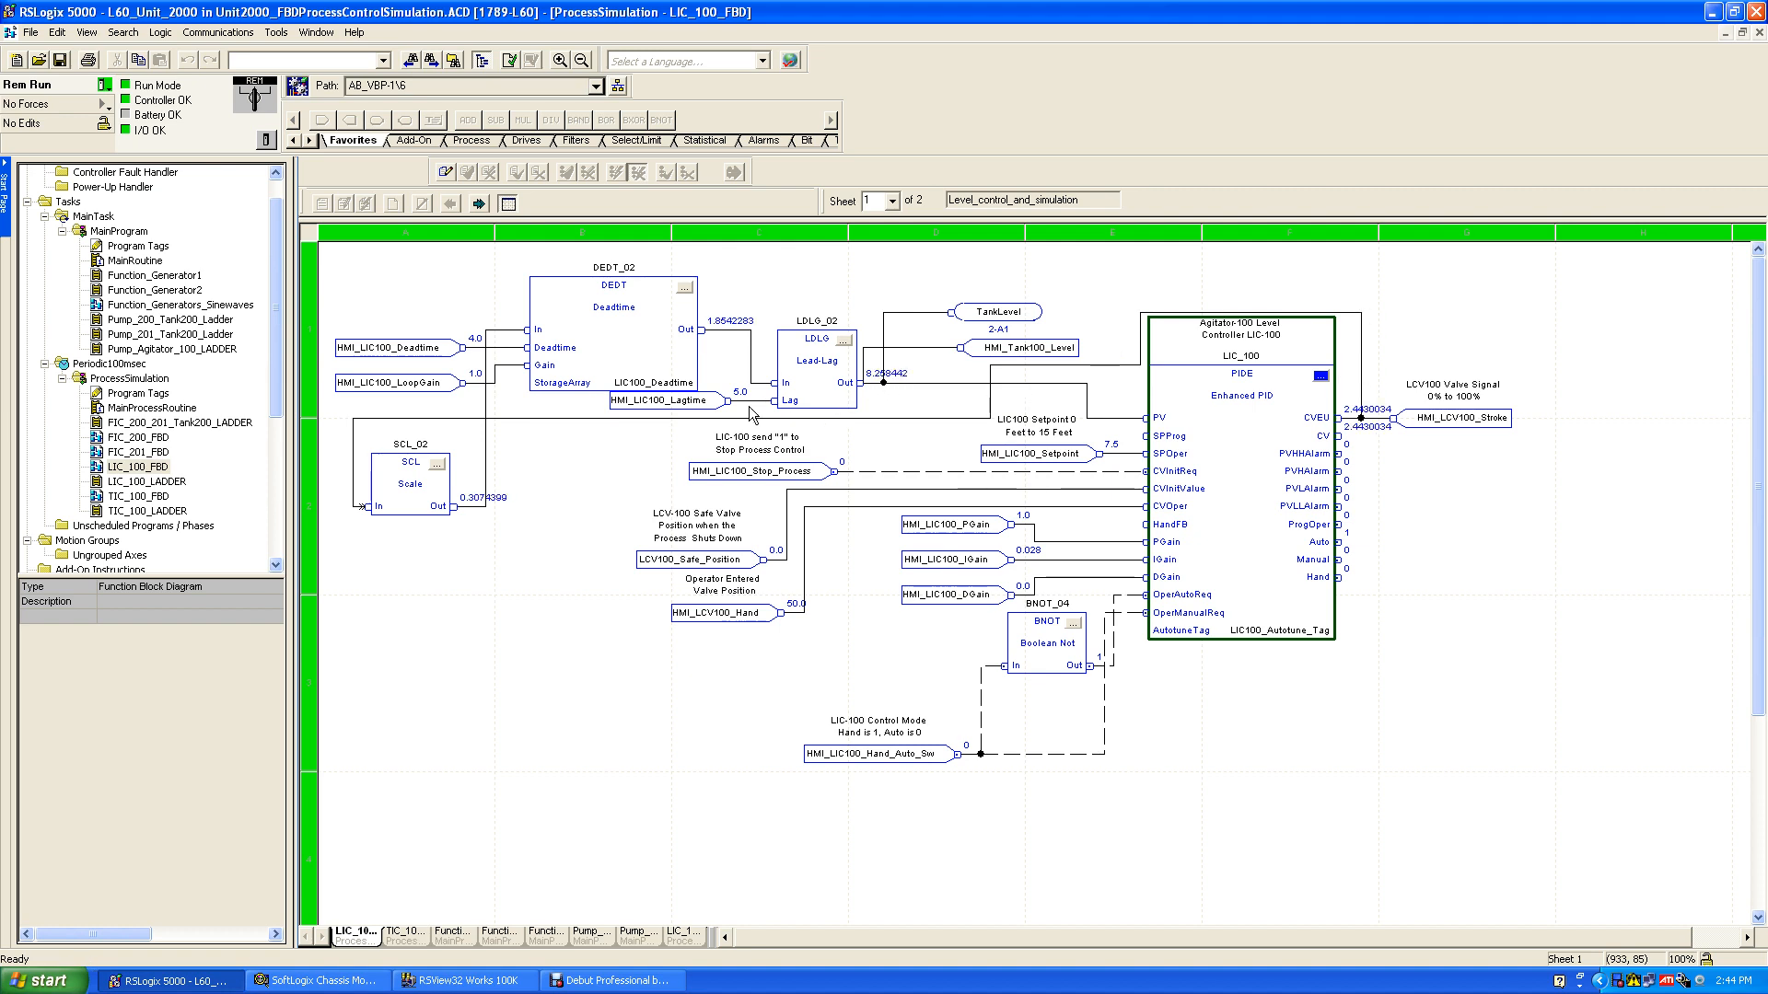
pyautogui.click(436, 464)
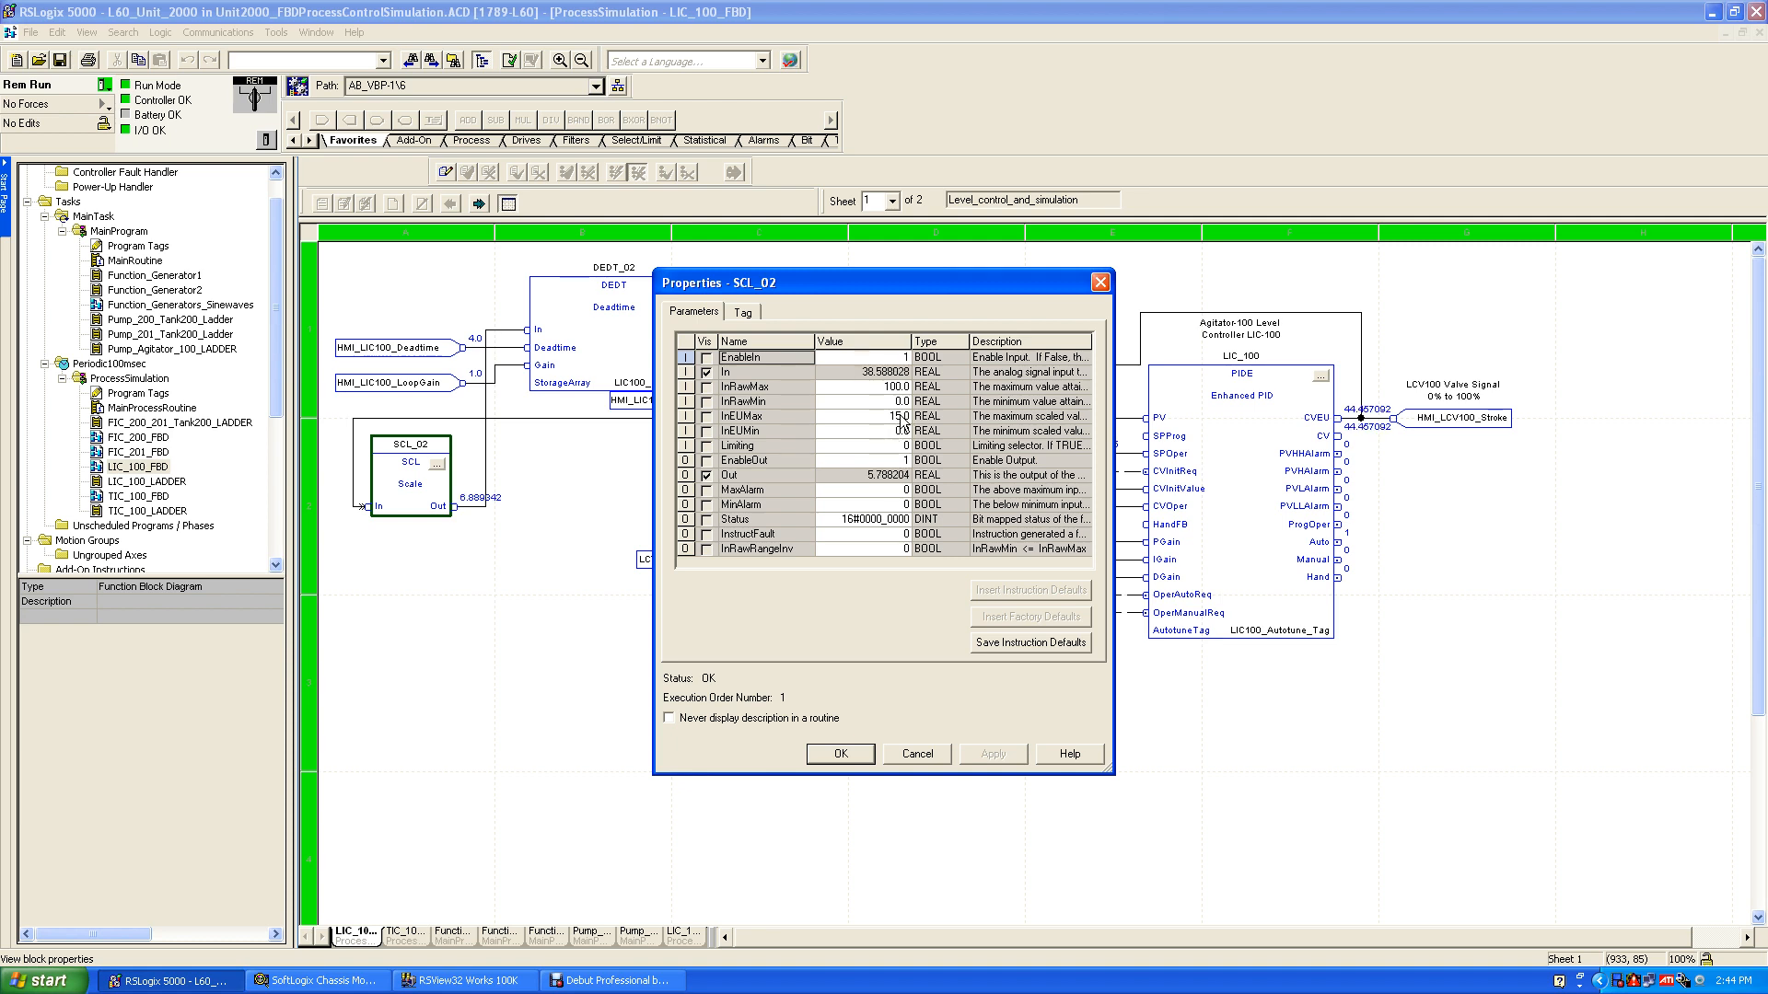
pyautogui.click(909, 755)
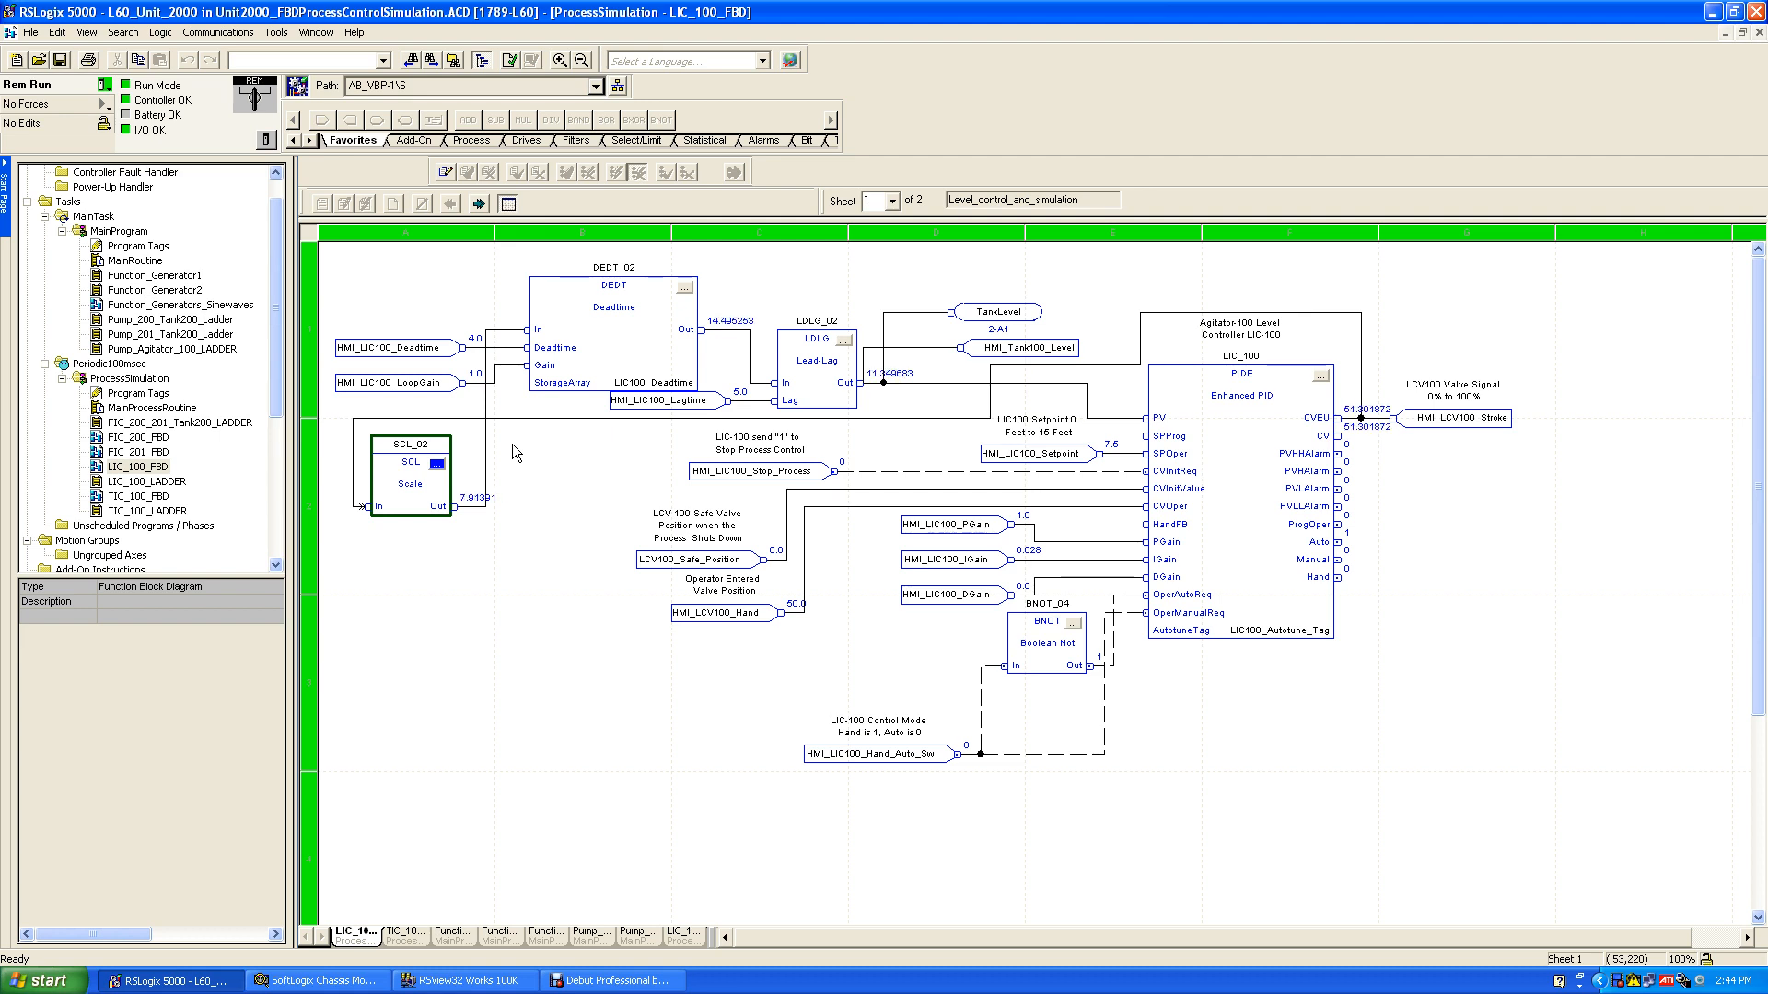
# Examine the storage array, parameters and tag properties of the DEDT_02 deadtime block.
pyautogui.moveTo(1076, 461)
pyautogui.doubleClick(674, 385)
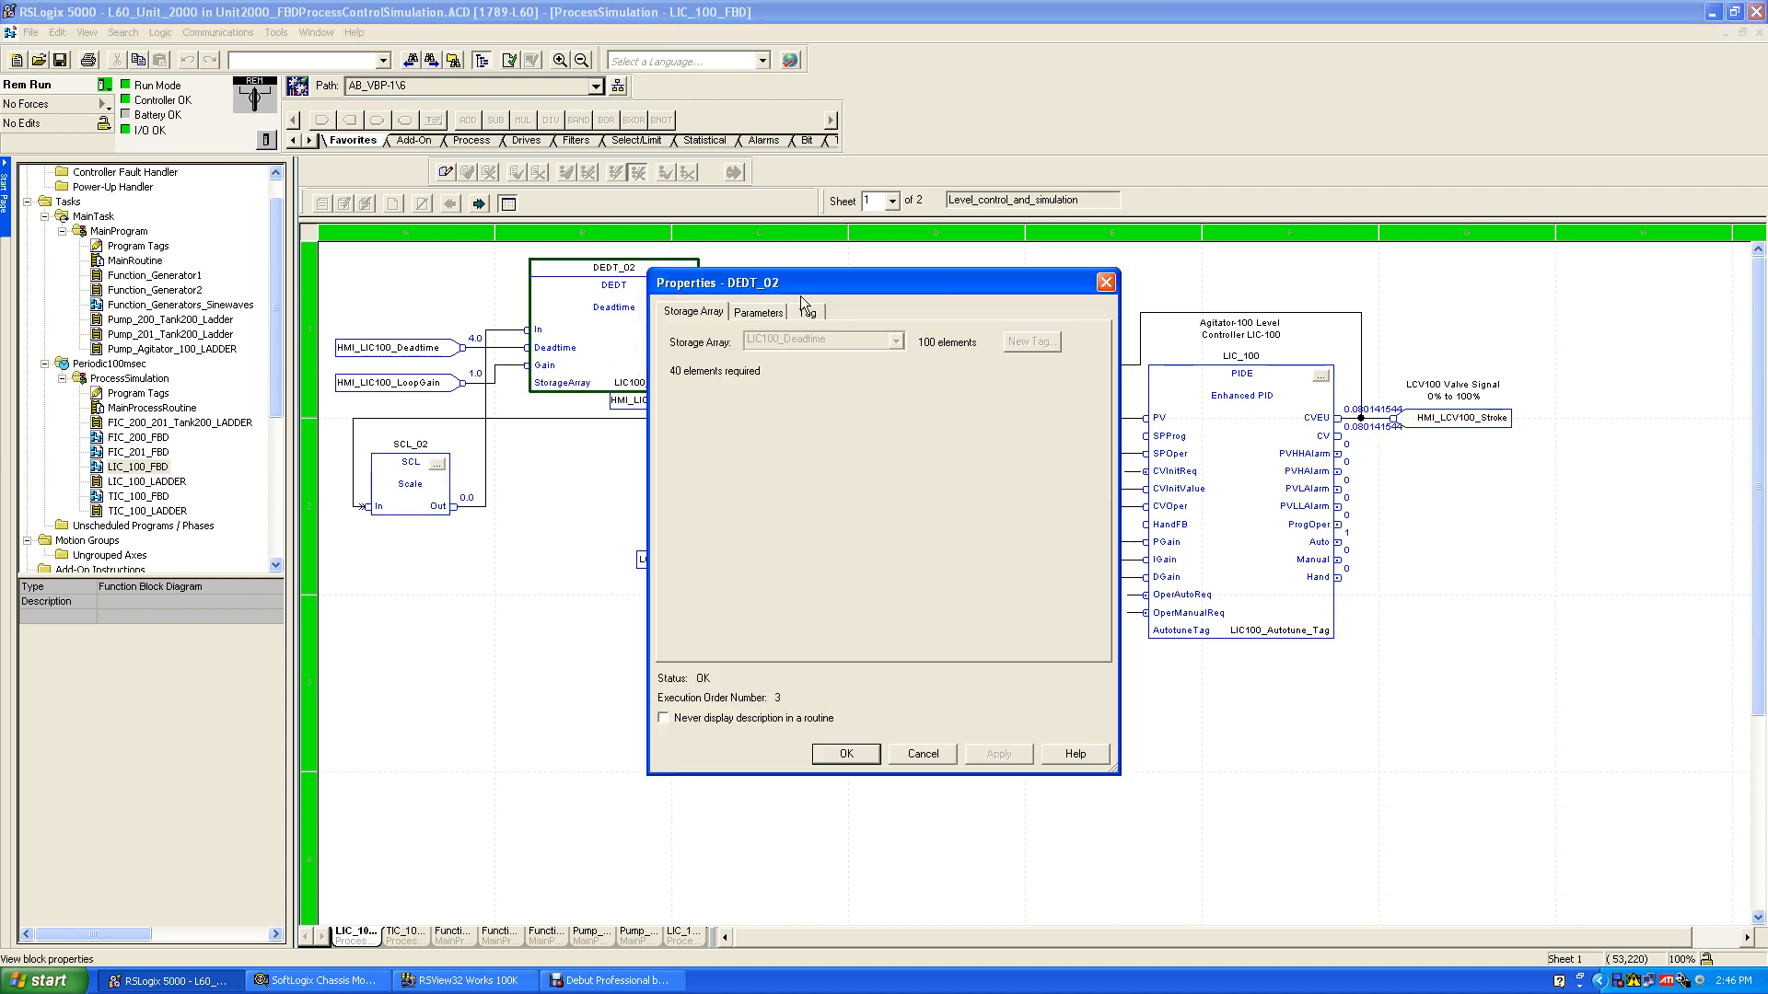
pyautogui.click(768, 313)
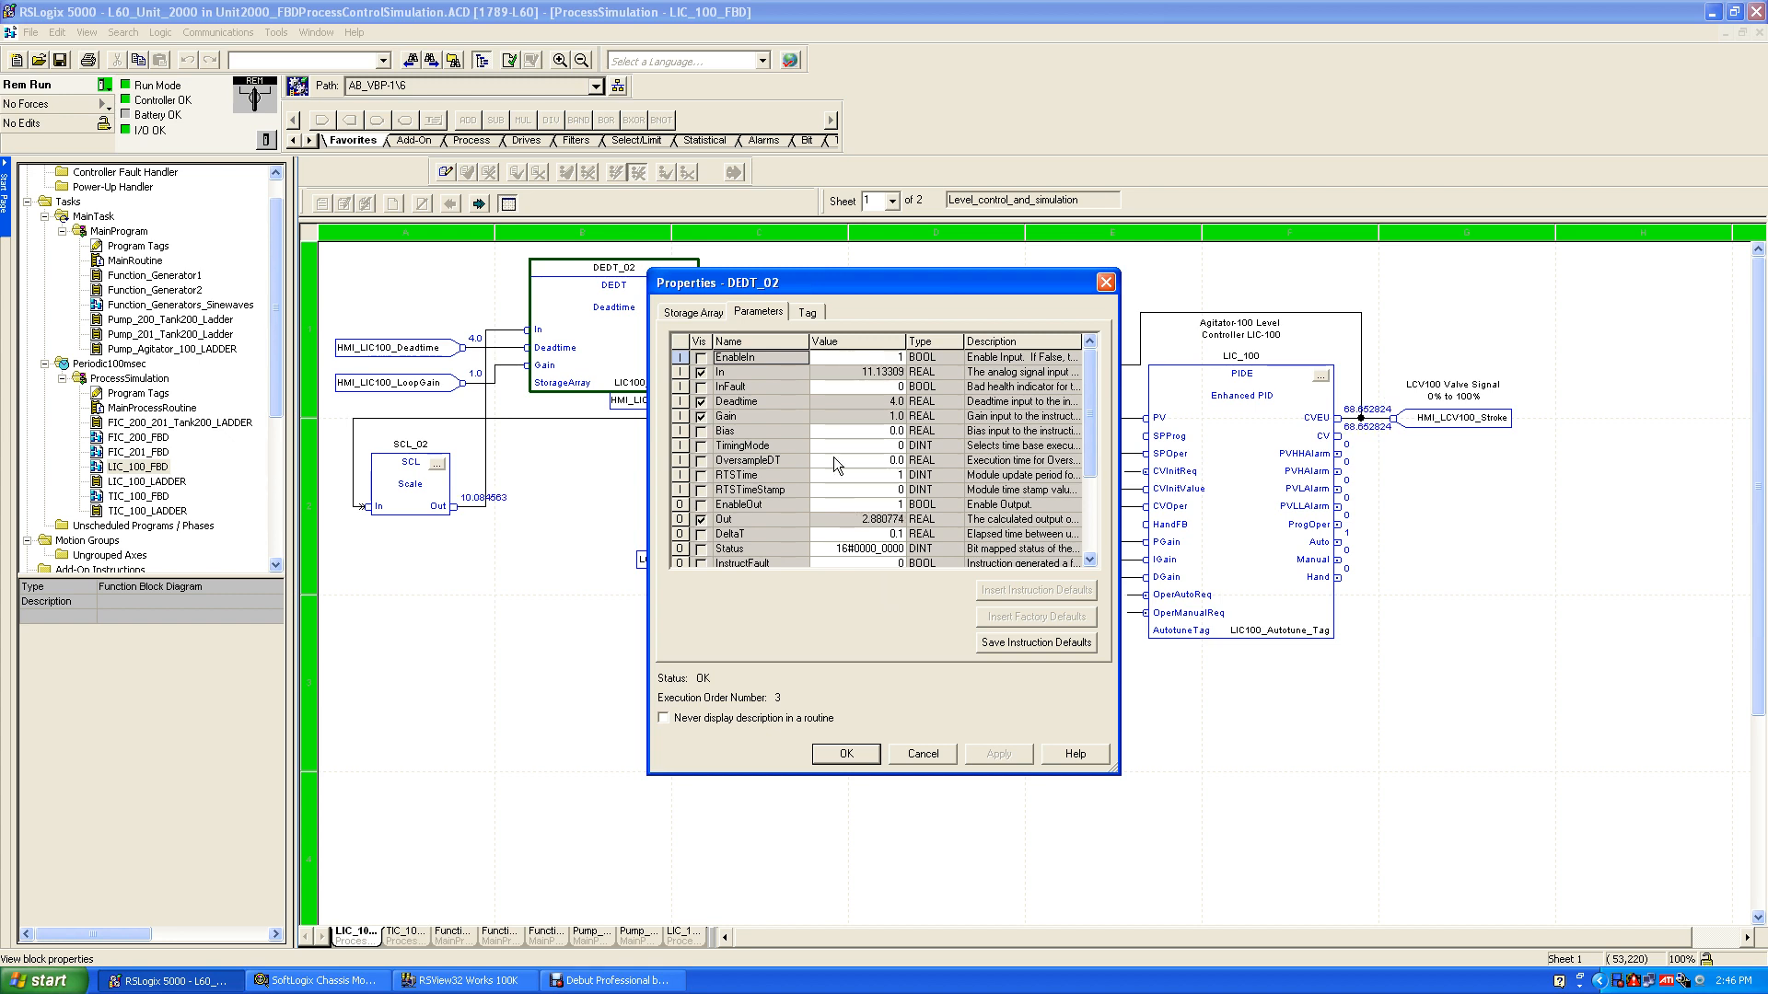
pyautogui.click(806, 313)
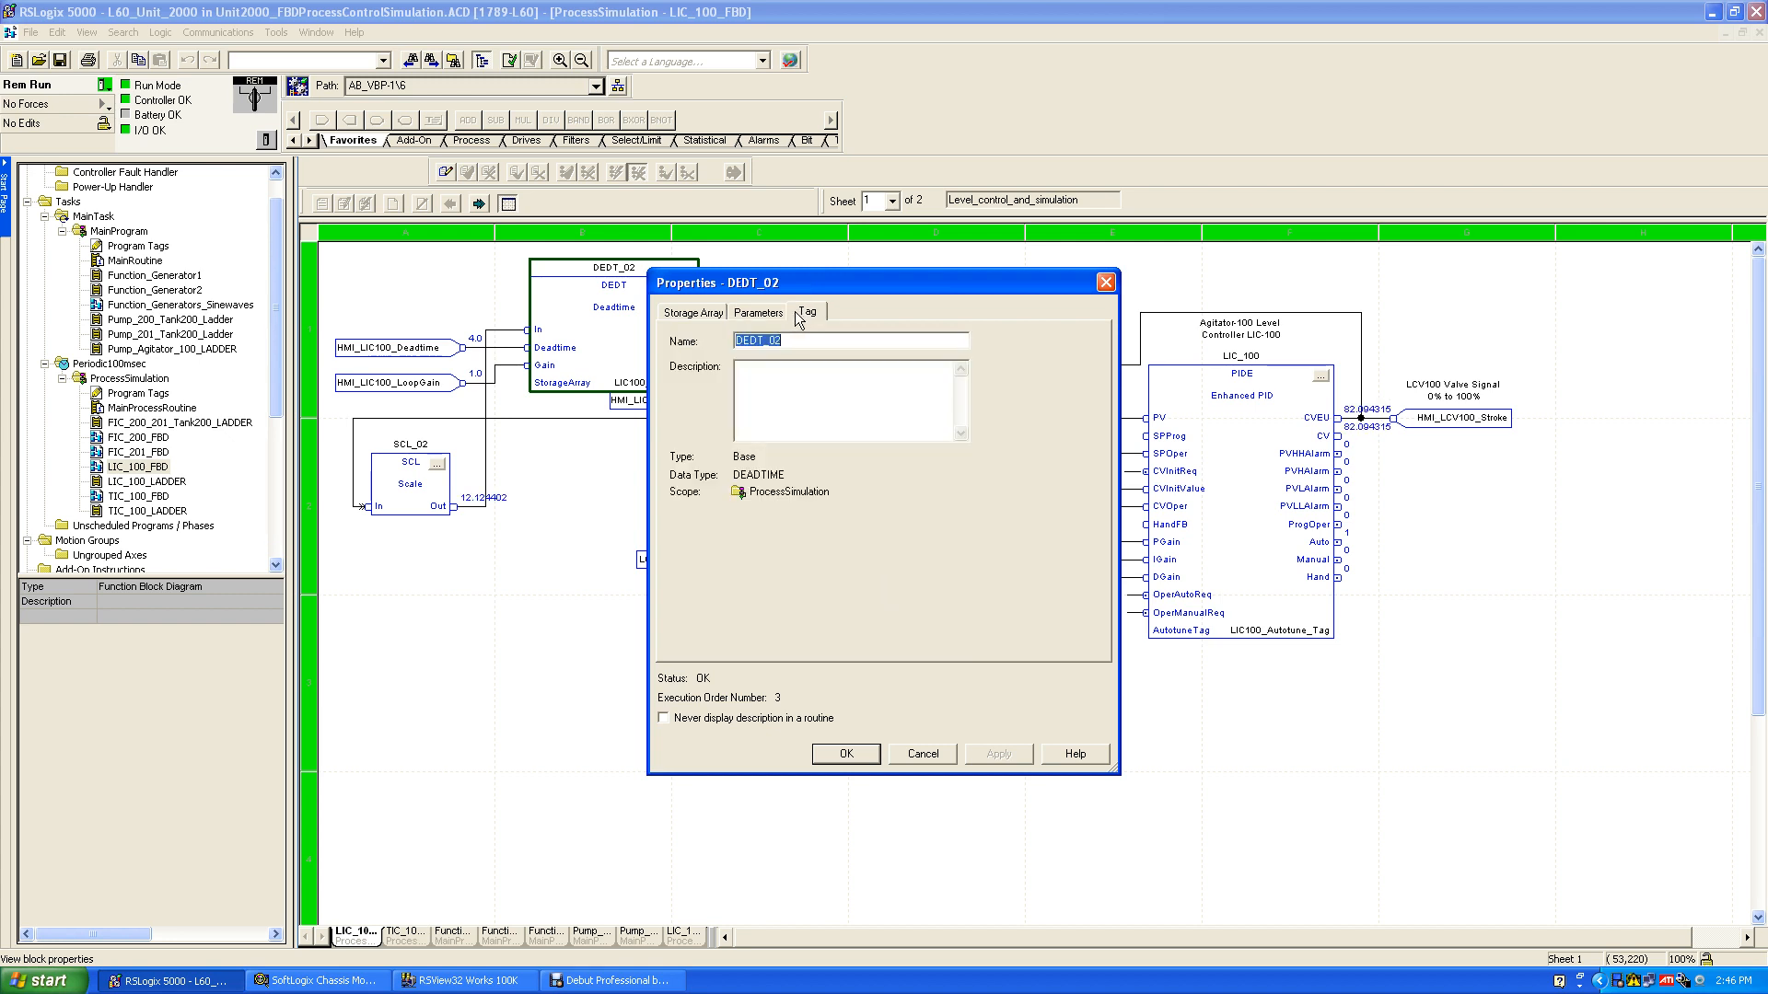
pyautogui.click(705, 314)
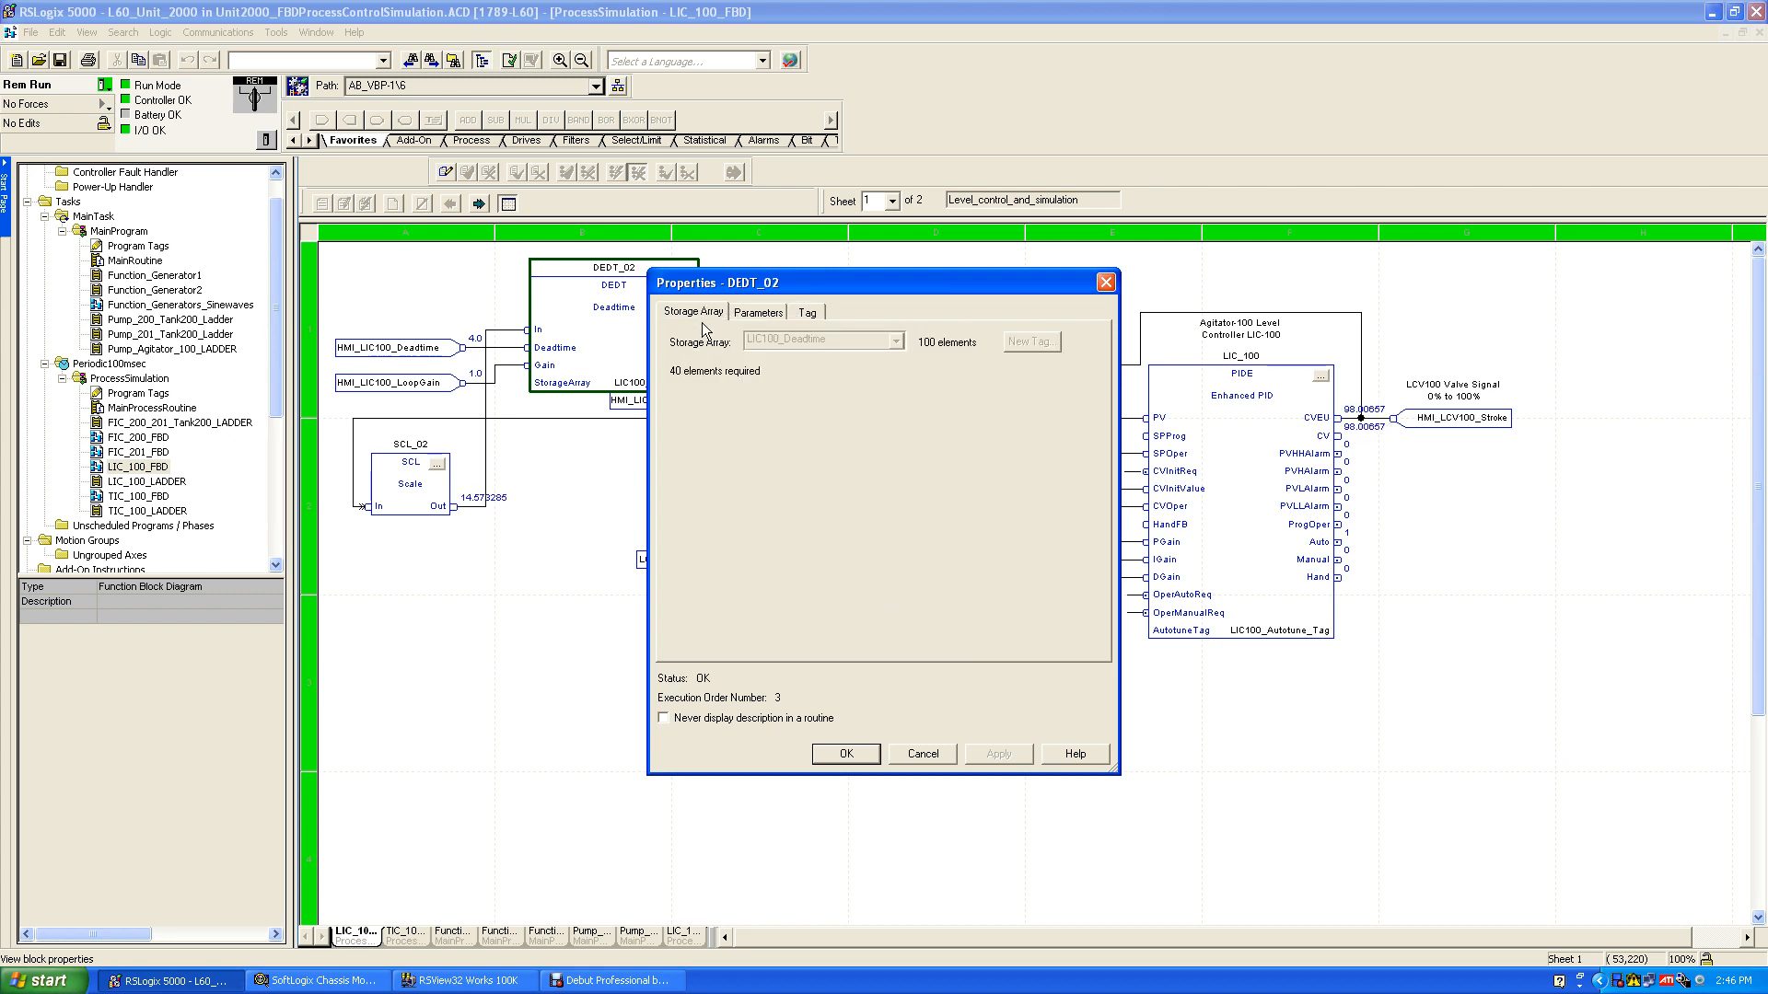
pyautogui.click(772, 316)
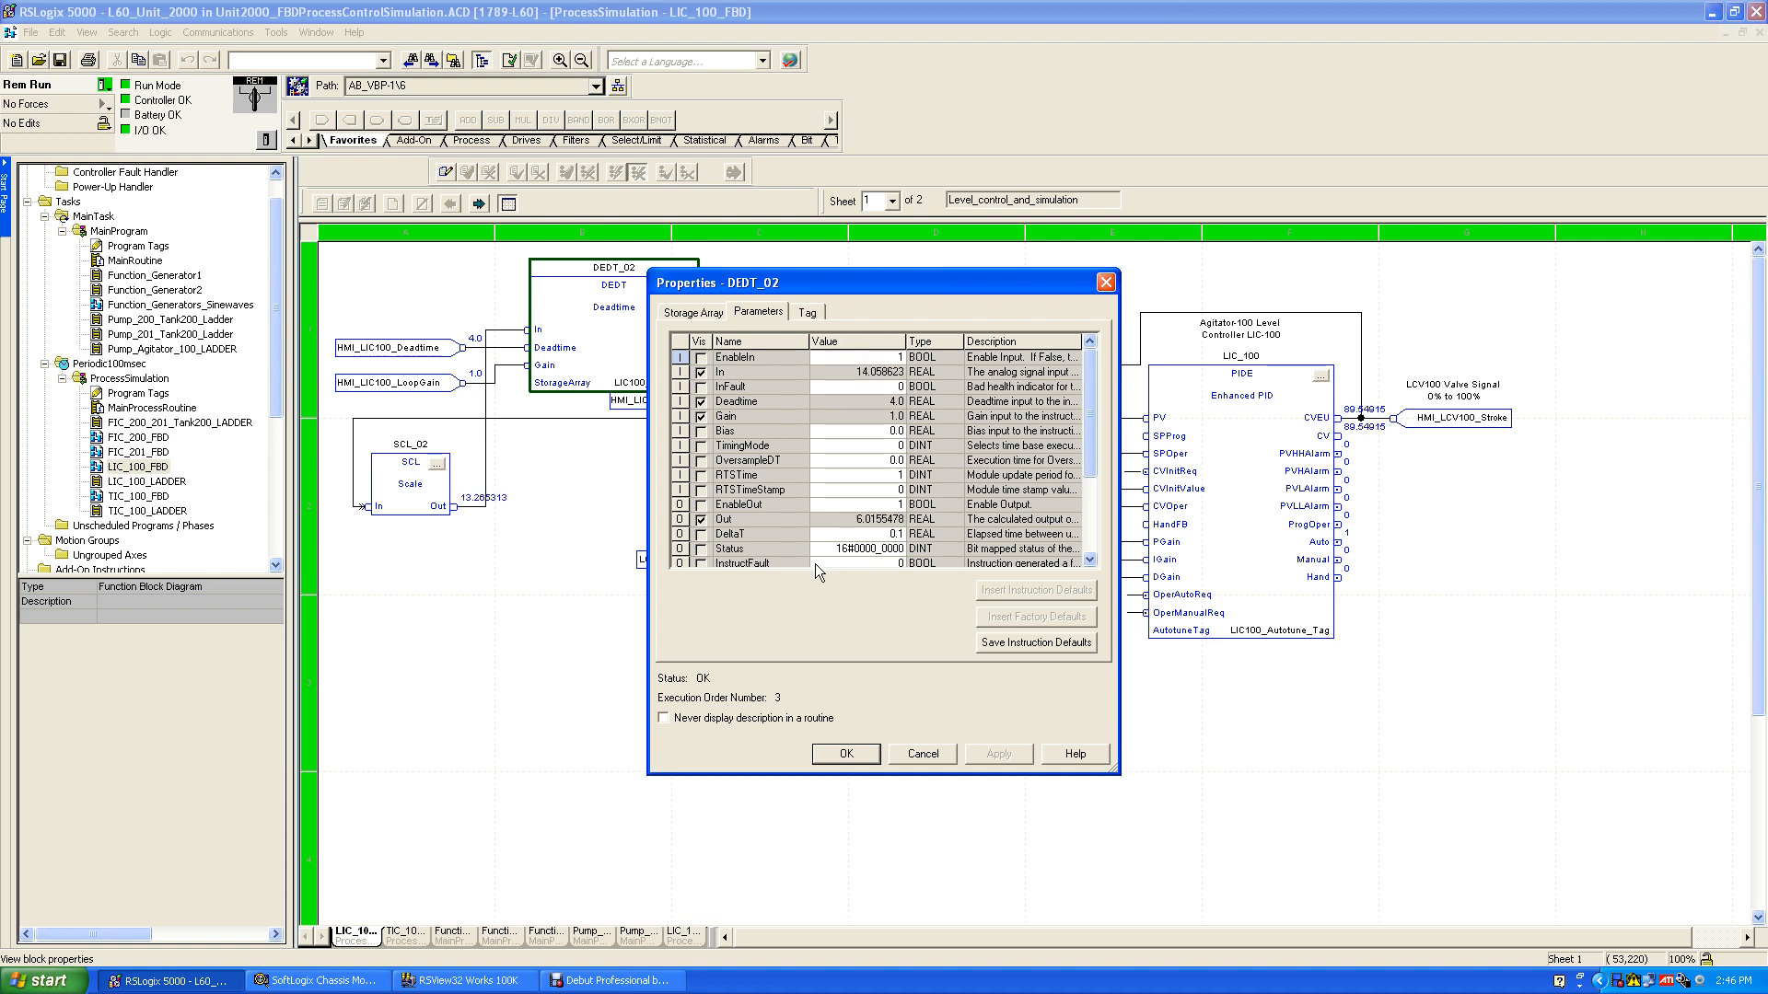
pyautogui.click(1106, 284)
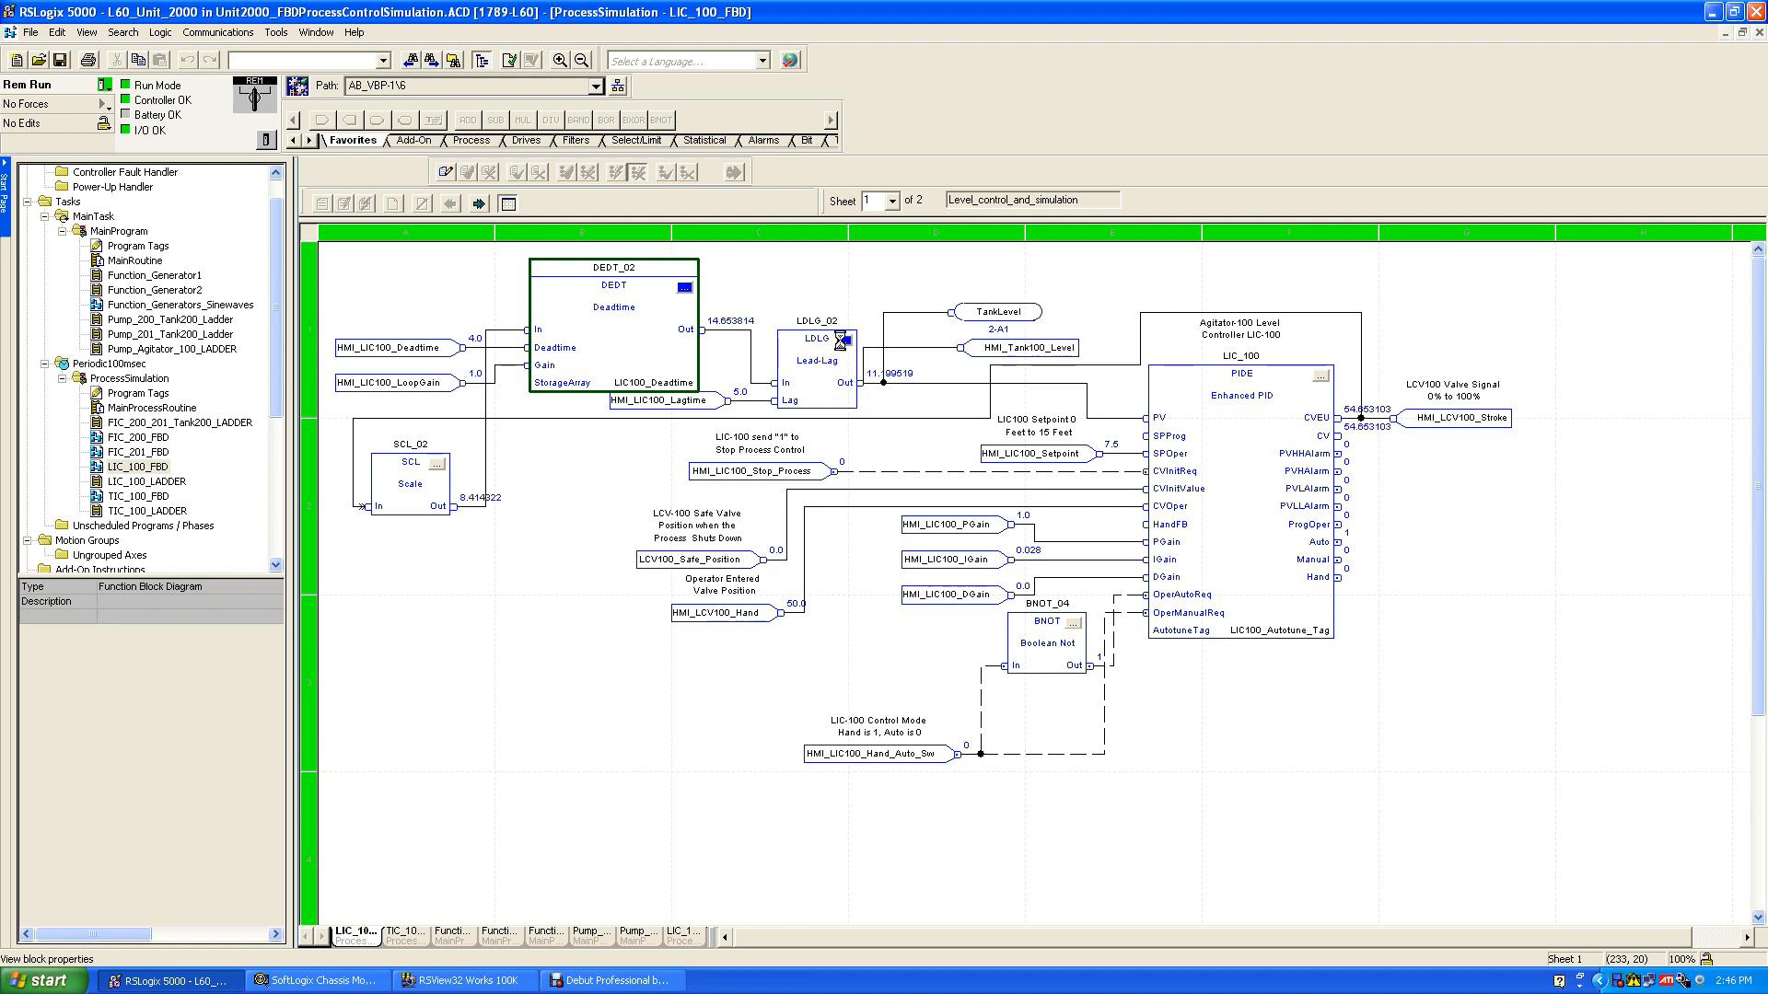
# Examine the LDLG_02 lead-lag block's parameters, keeping its properties window clear of the diagram, and close the properties.
pyautogui.click(842, 340)
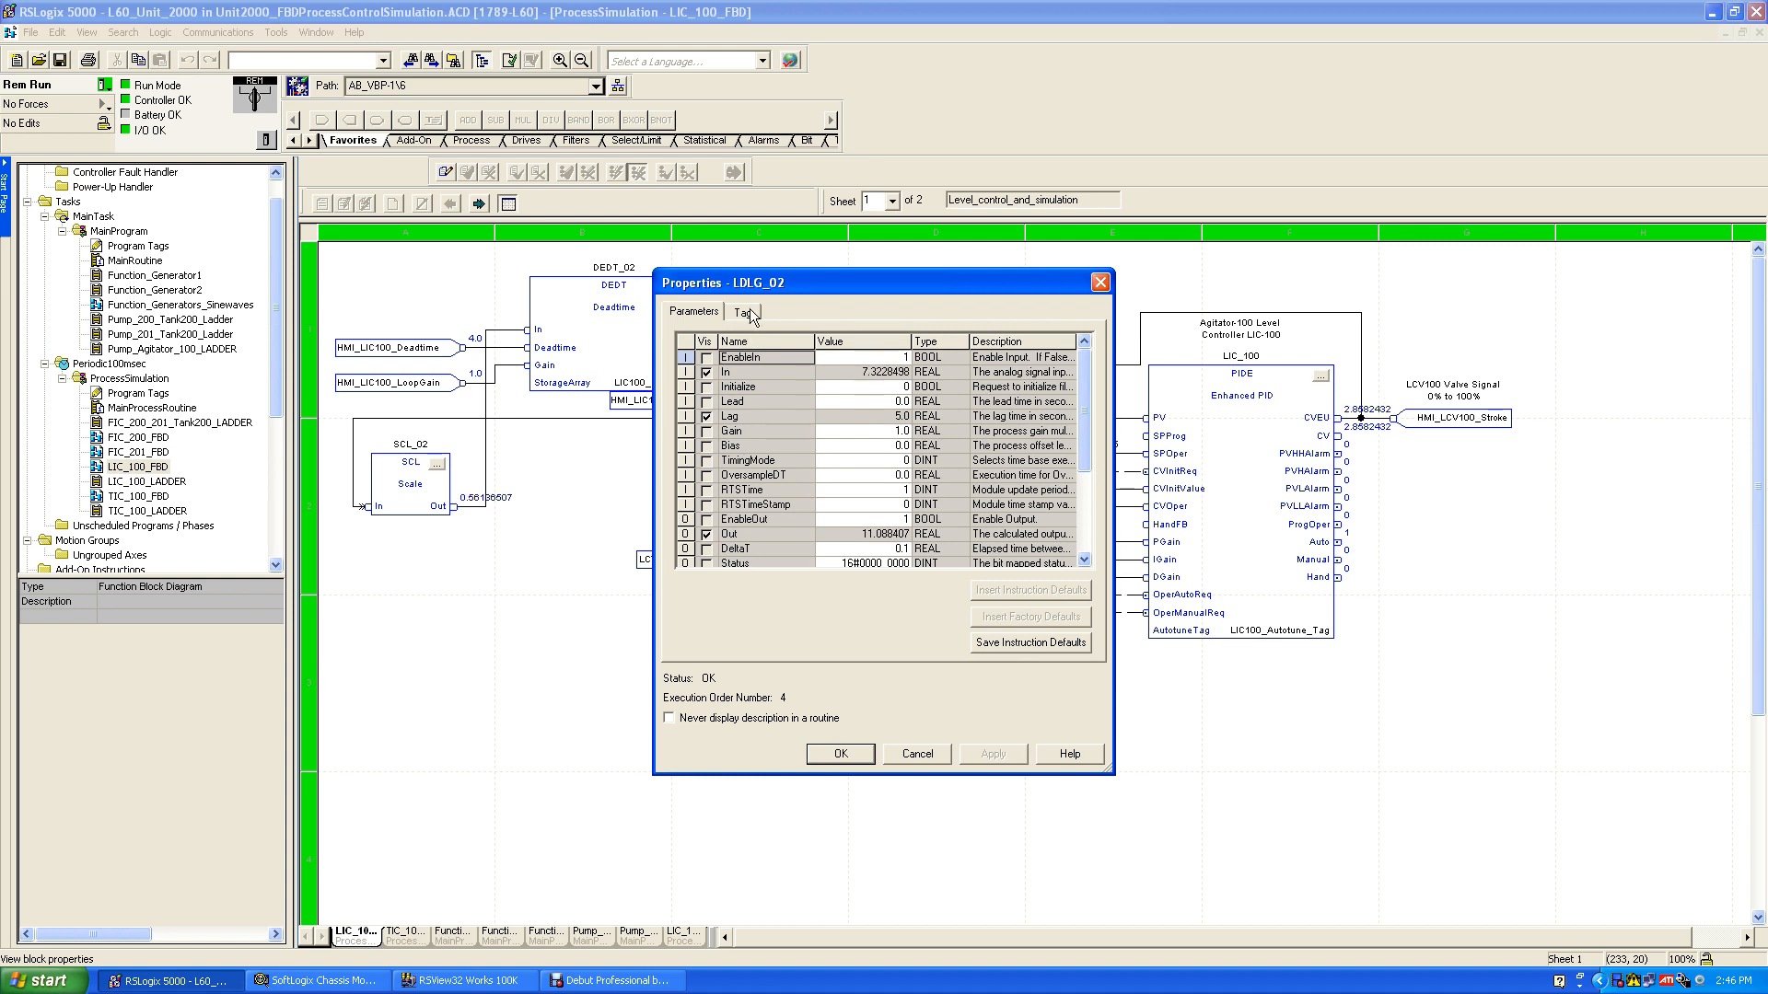
pyautogui.moveTo(754, 291); pyautogui.dragTo(983, 309)
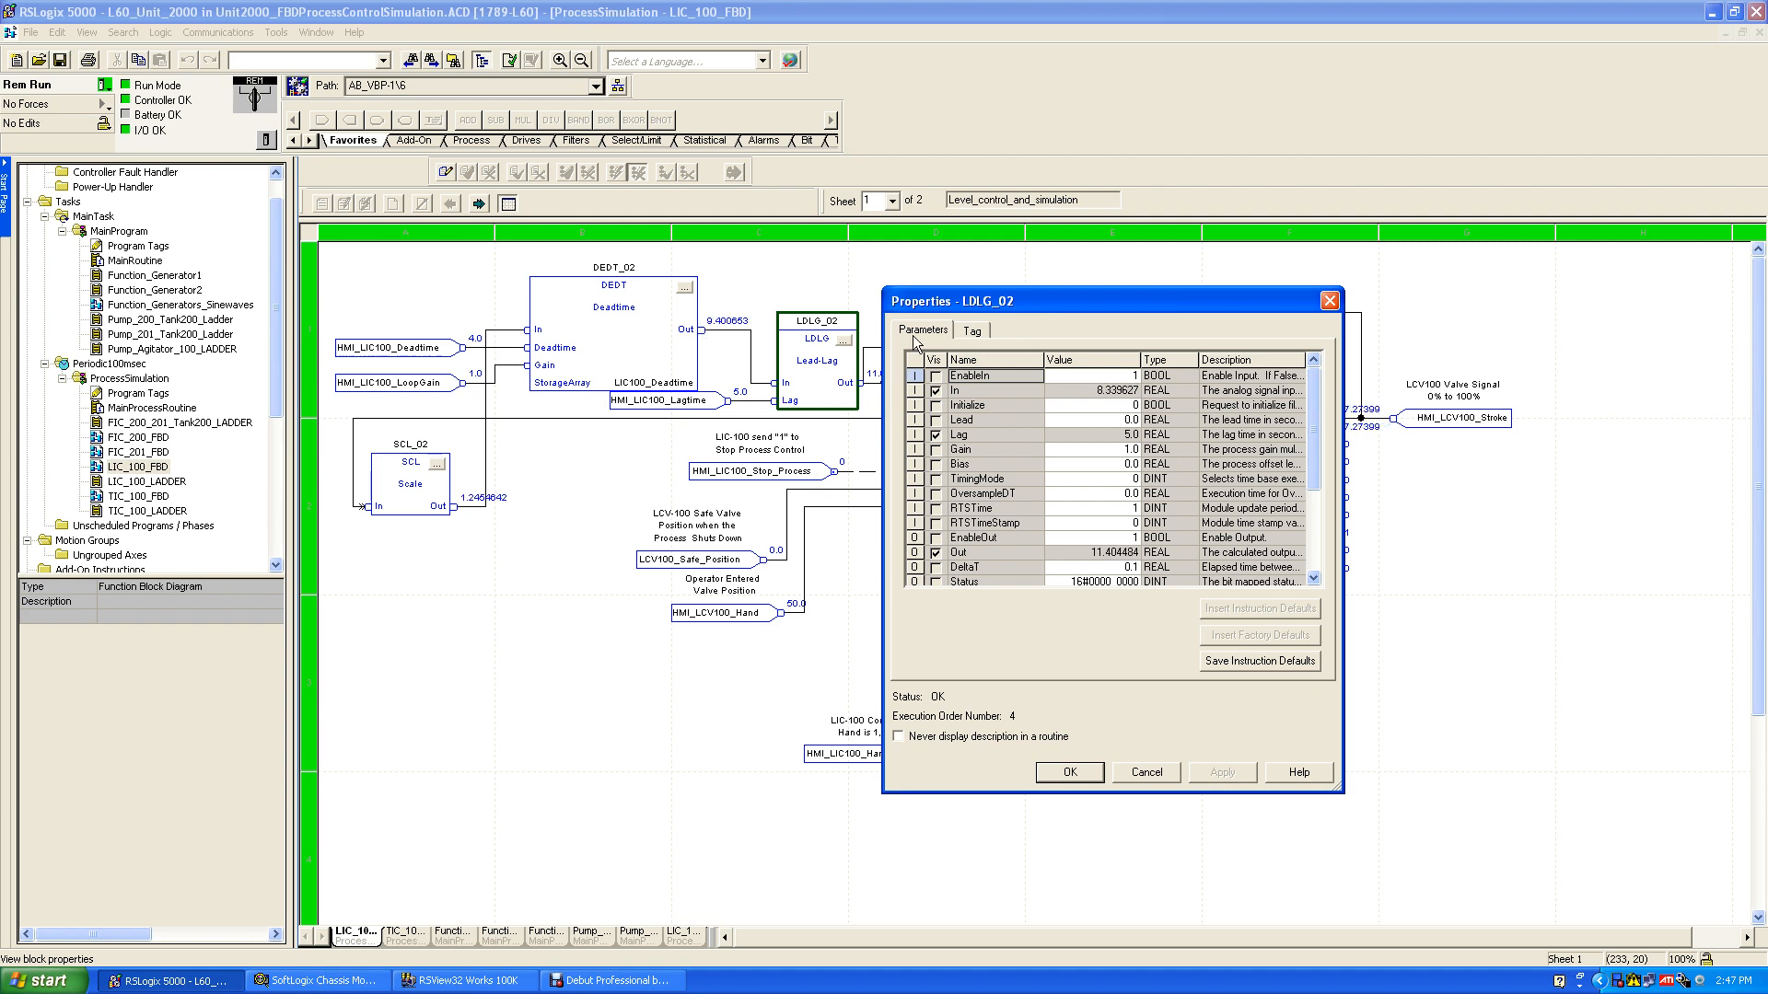
pyautogui.moveTo(944, 300); pyautogui.dragTo(1237, 292)
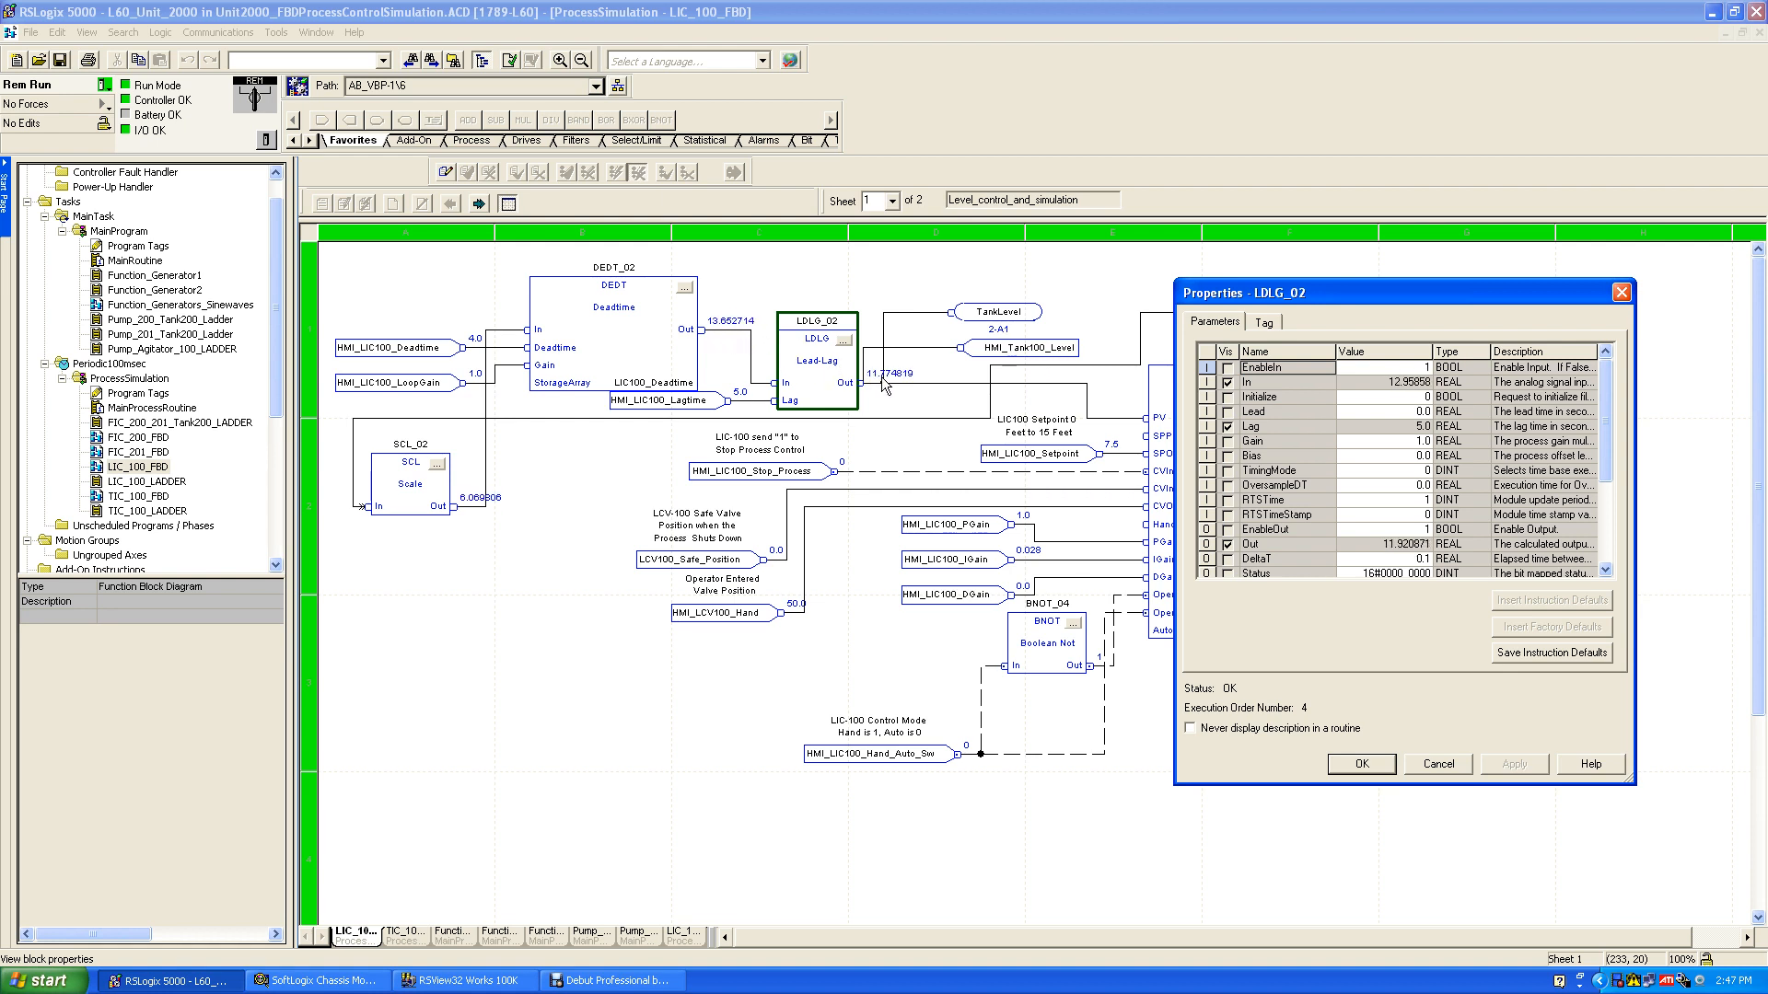
pyautogui.moveTo(1392, 311); pyautogui.dragTo(1378, 573)
pyautogui.click(1608, 553)
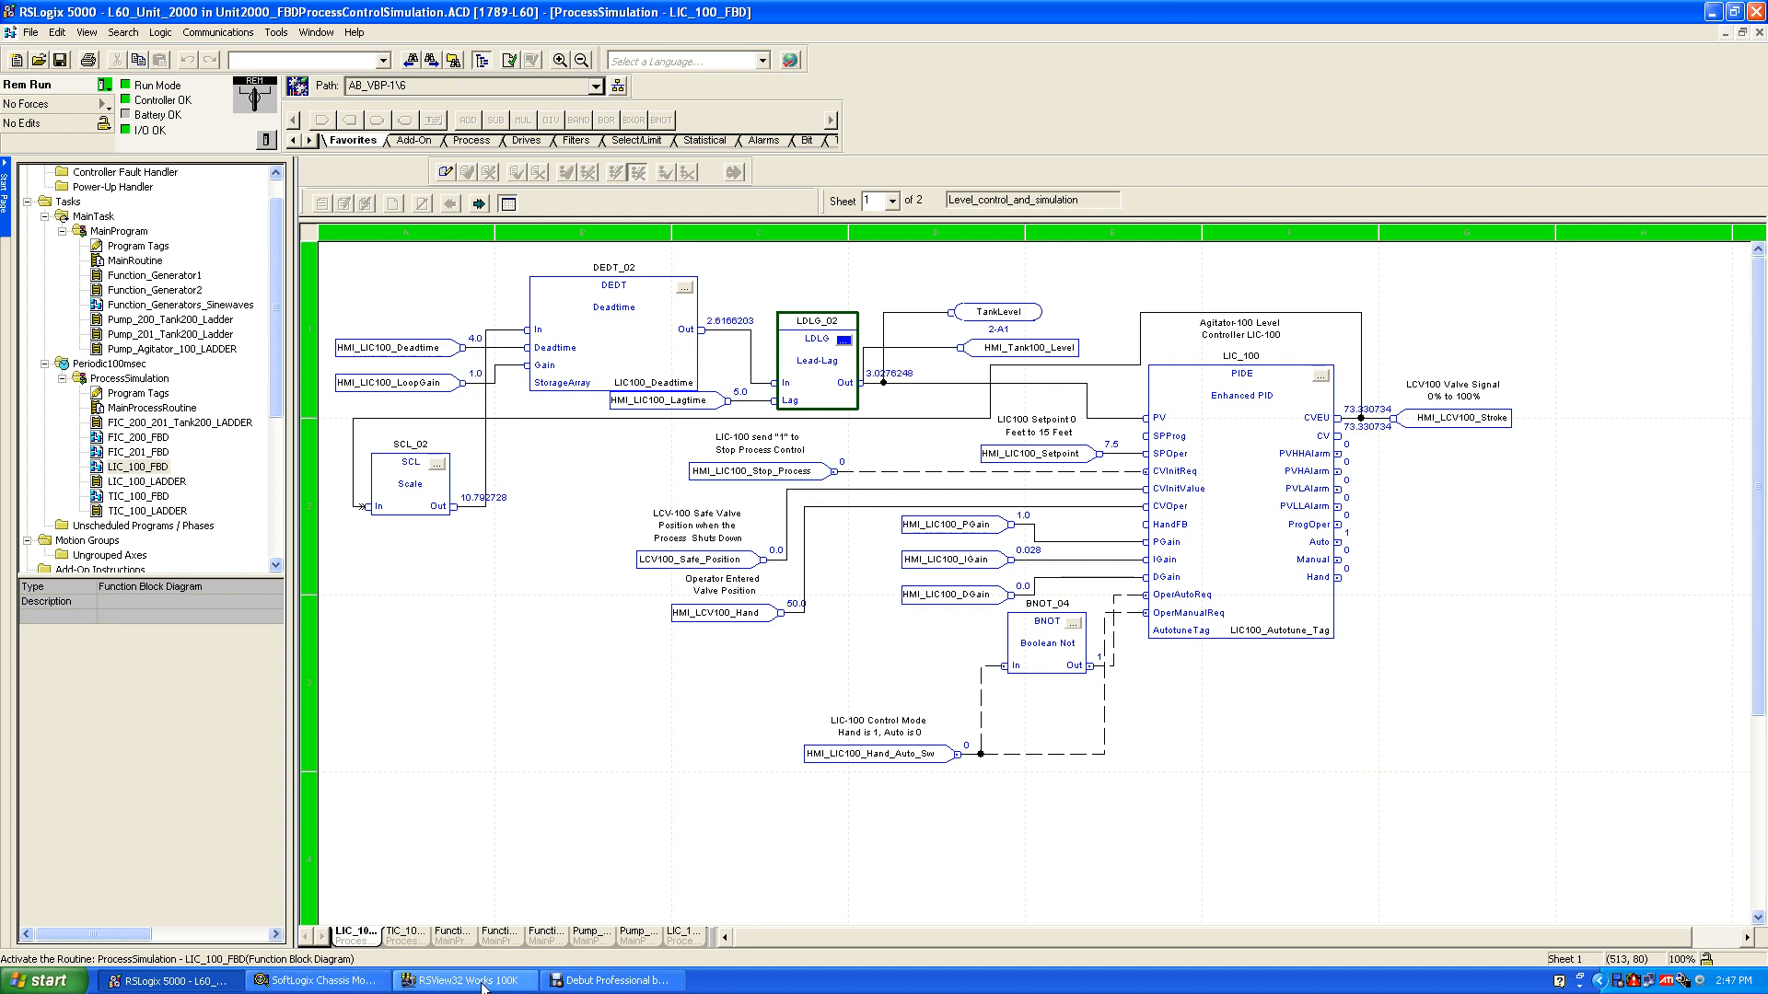
# View the TIC_100_FBD routine and examine the scaling parameters of its SCL_01 block.
pyautogui.click(398, 938)
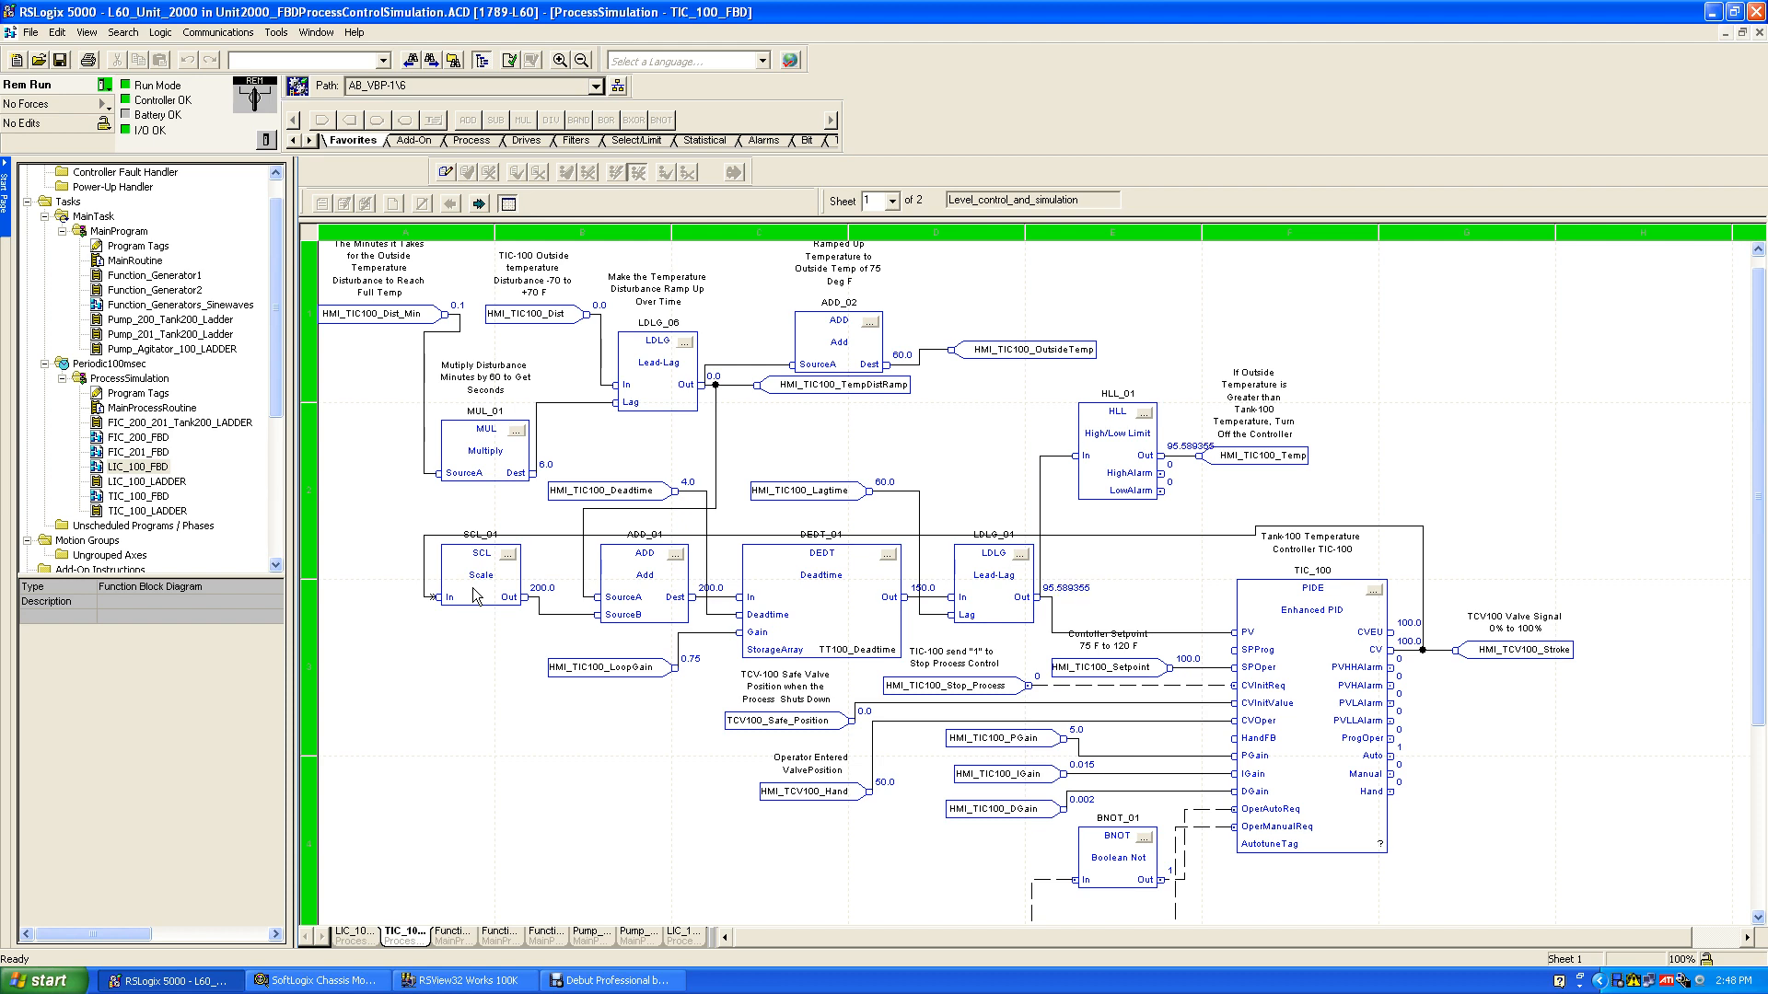
pyautogui.click(508, 554)
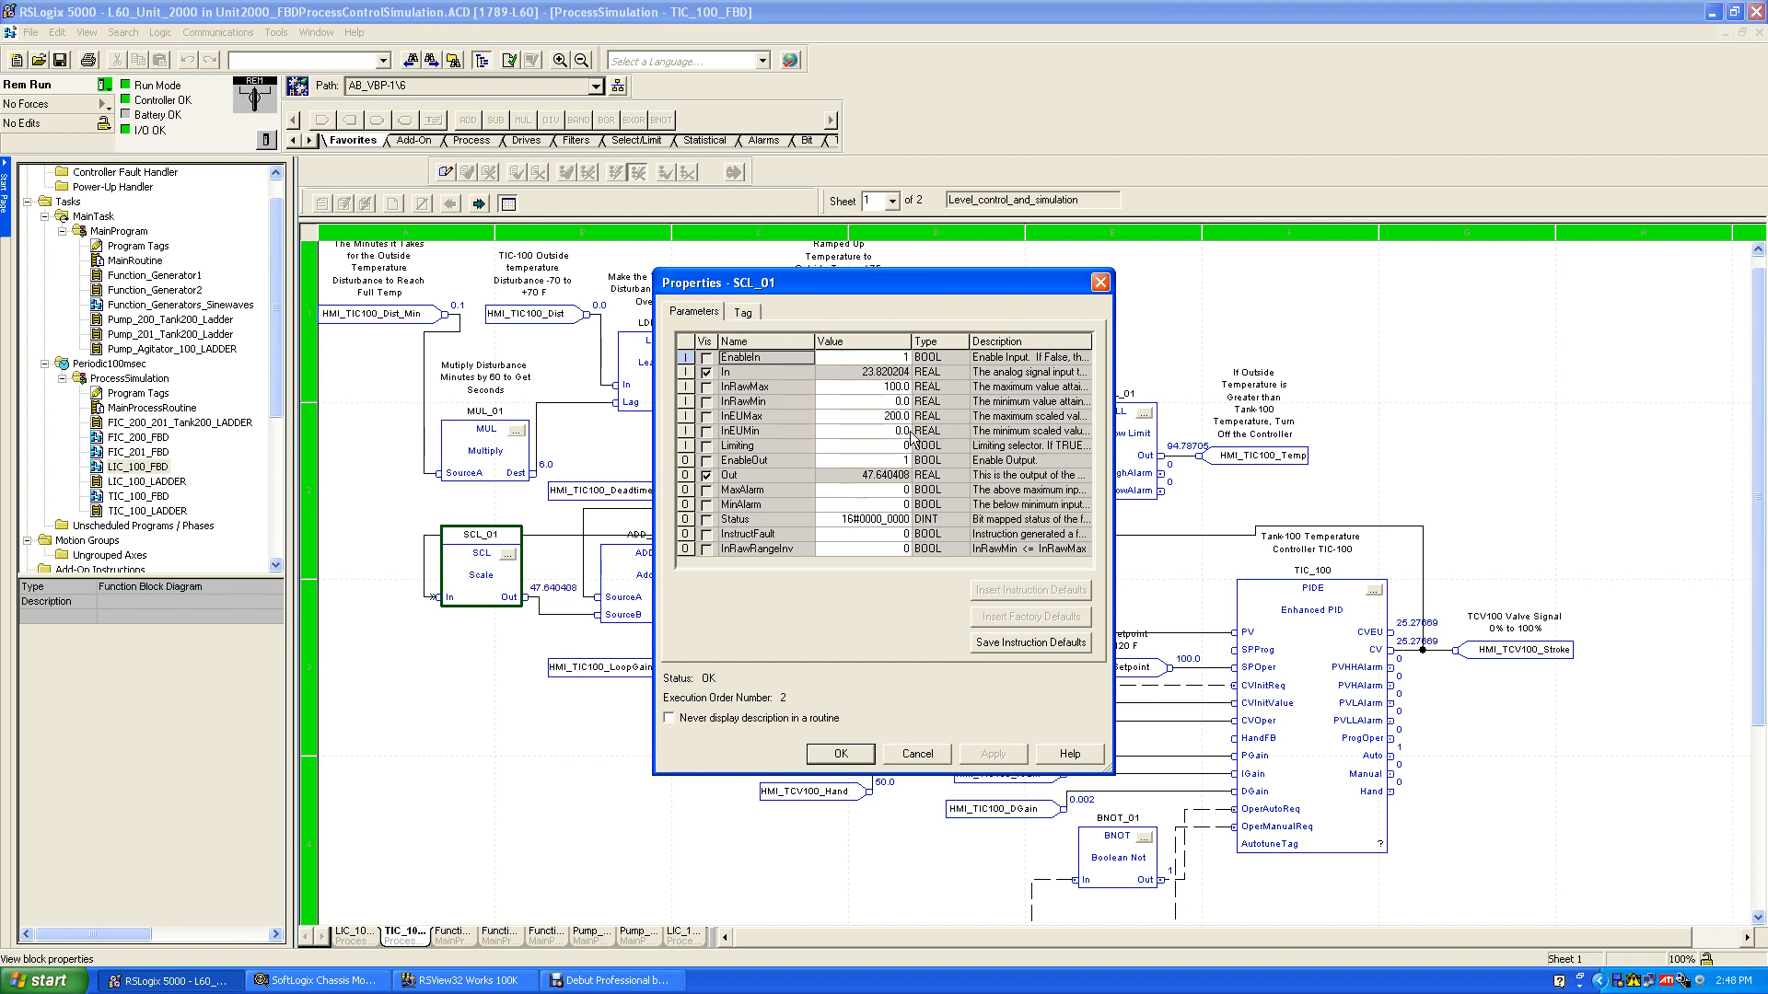
pyautogui.click(918, 755)
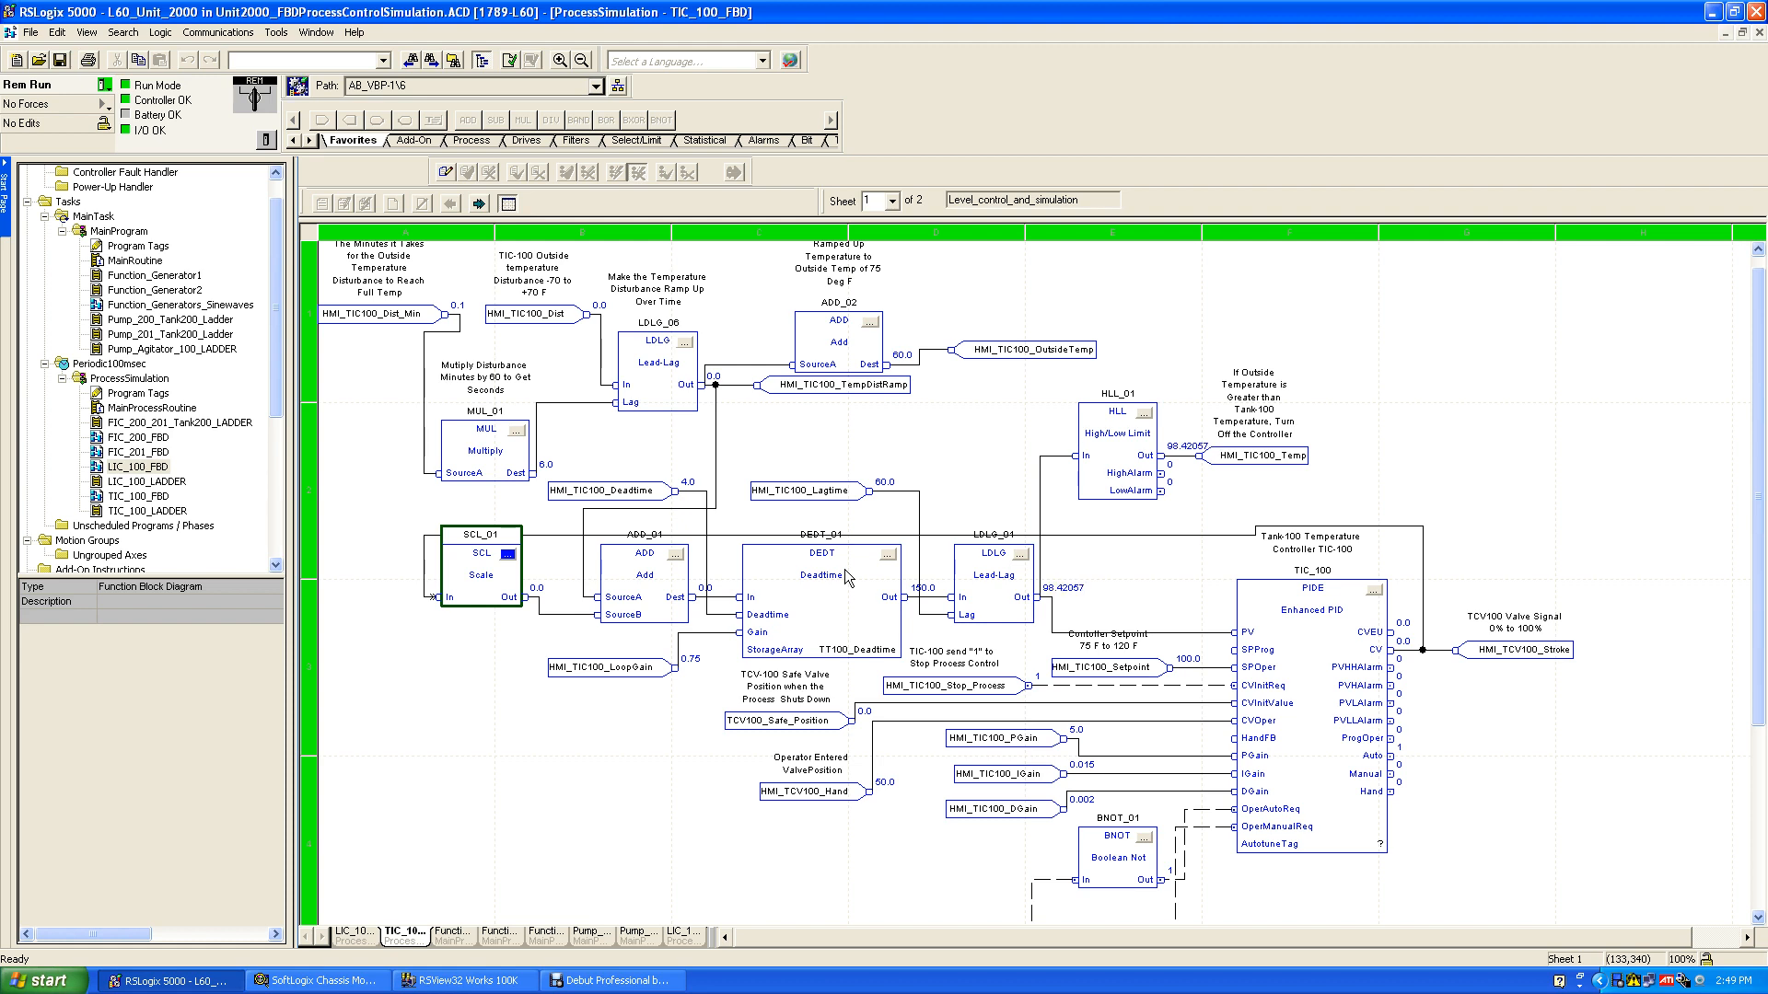
# Select the DEDT_01 block's TT100_Deadtime storage array and locate that tag in the ProcessSimulation program tags.
pyautogui.click(857, 650)
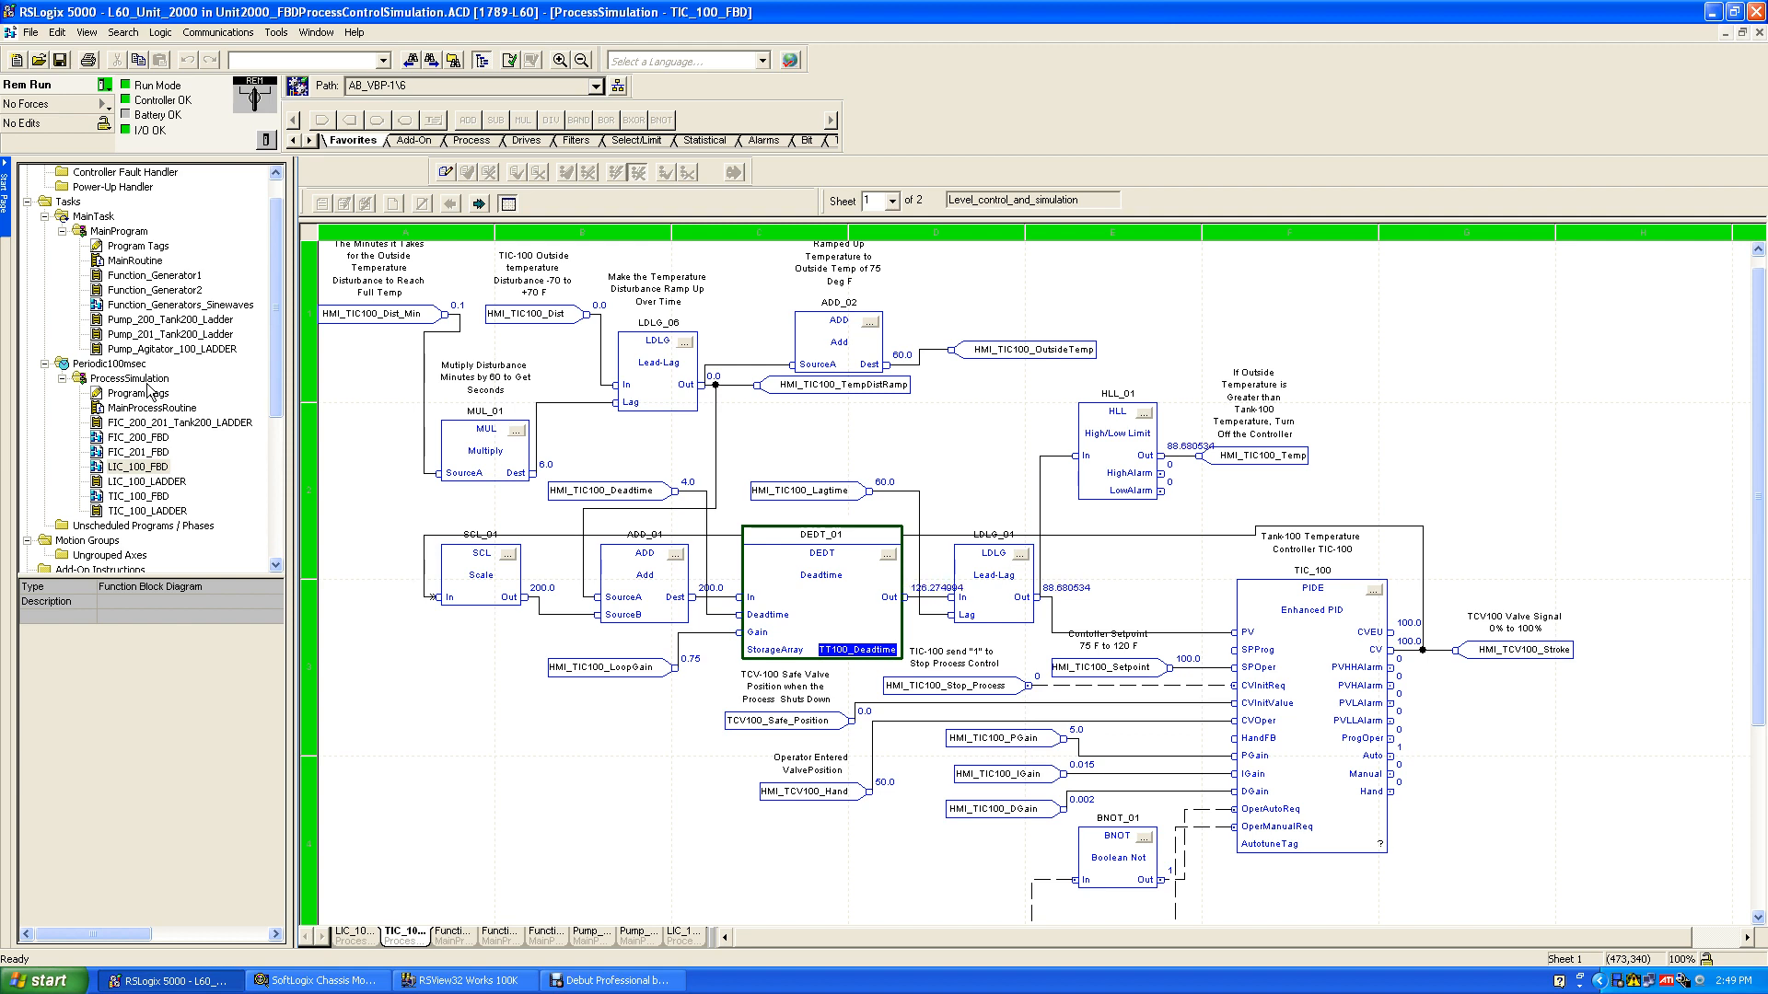
pyautogui.doubleClick(147, 395)
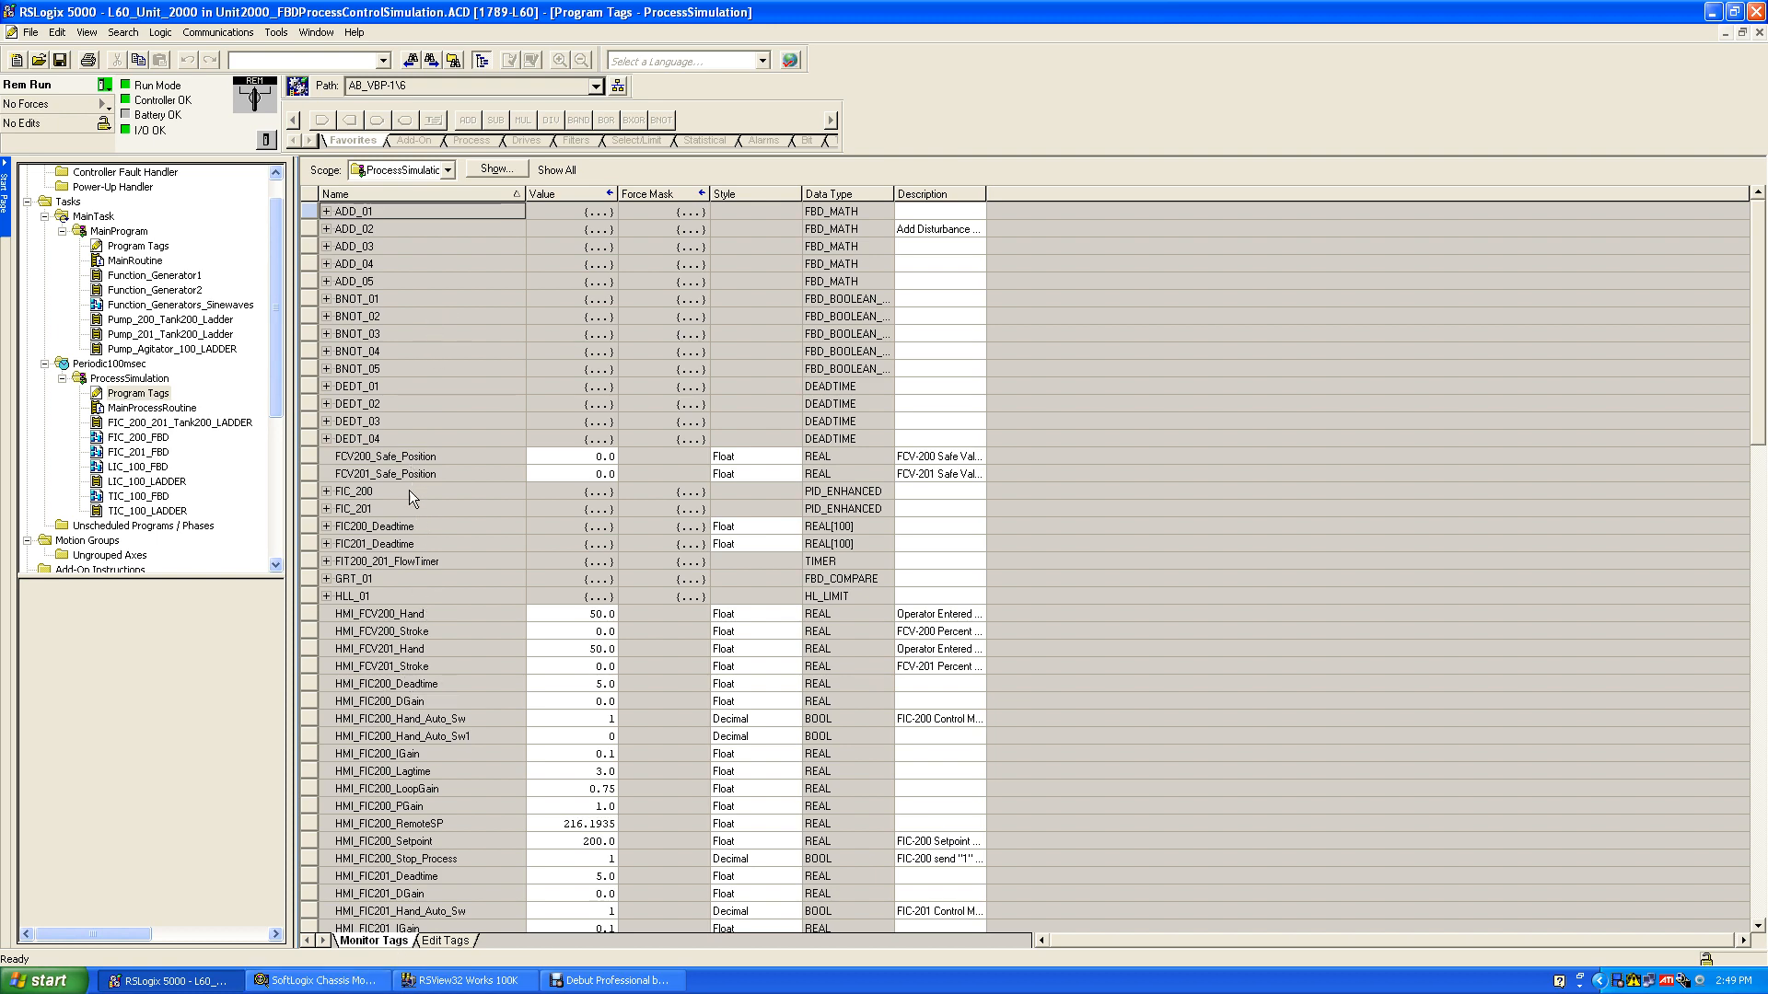
pyautogui.moveTo(1766, 359); pyautogui.dragTo(1766, 855)
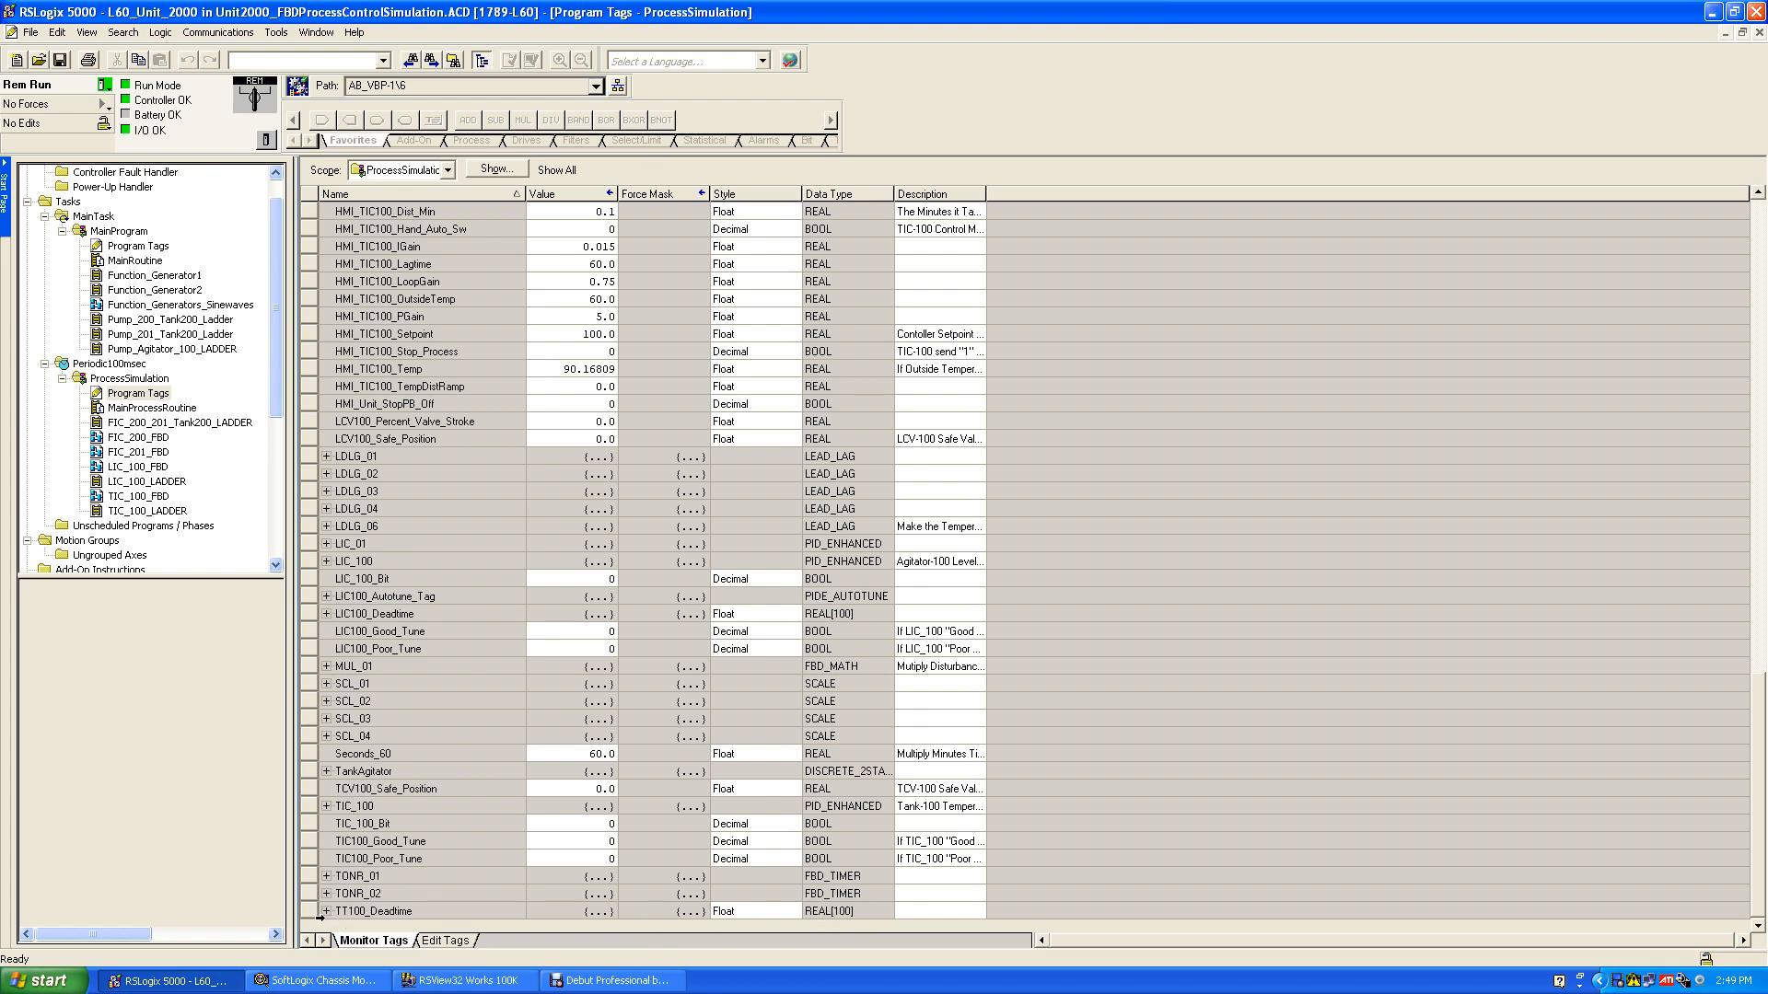
# Return to the TIC_100_FBD routine and examine the parameters of the DEDT_01 deadtime block.
pyautogui.doubleClick(140, 496)
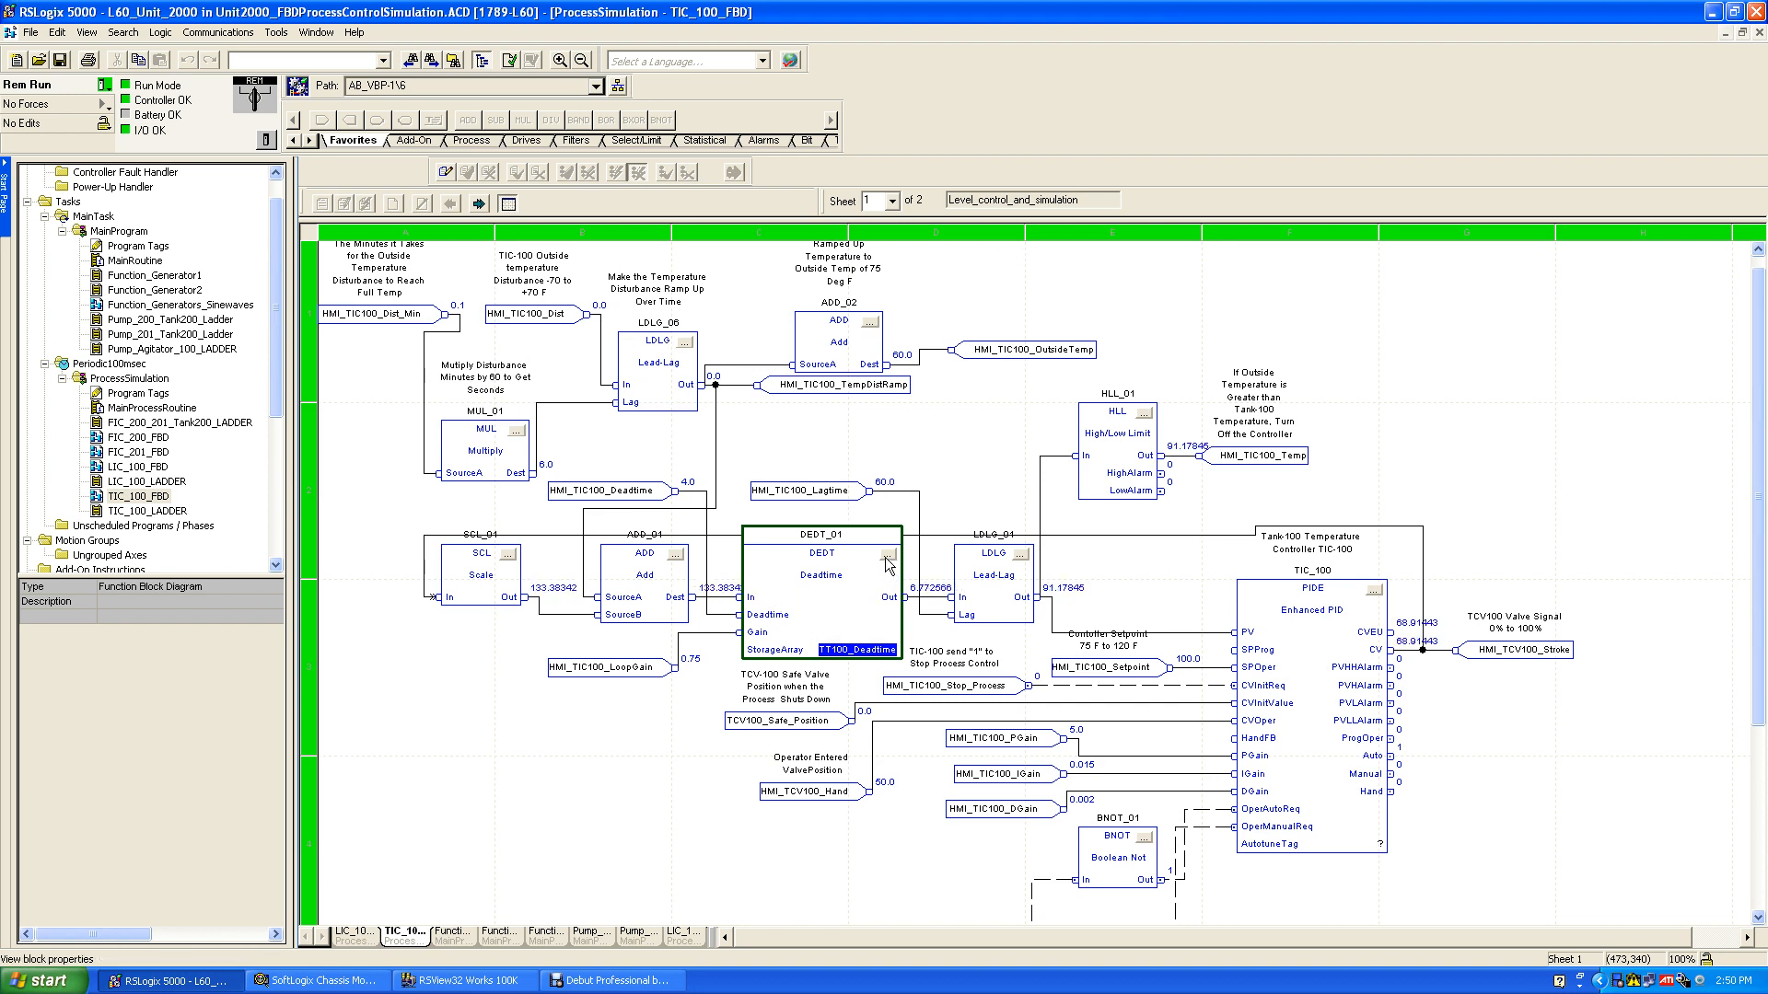
pyautogui.doubleClick(857, 595)
pyautogui.click(758, 312)
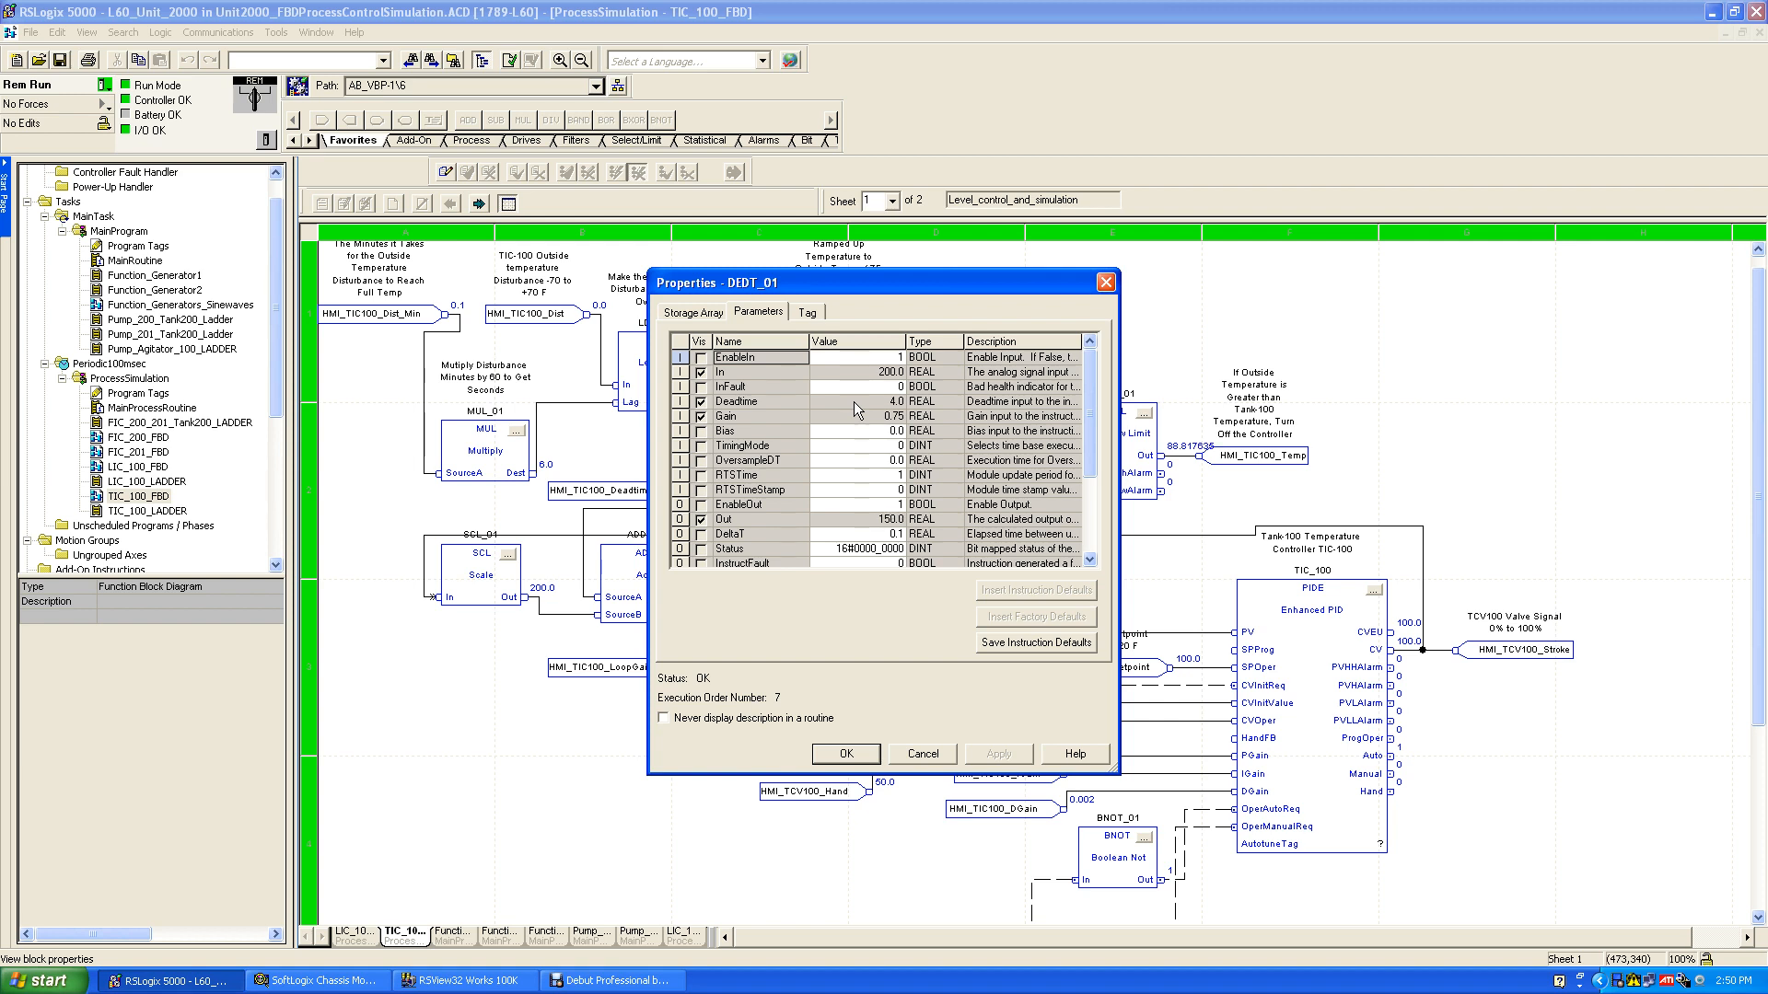
pyautogui.click(846, 755)
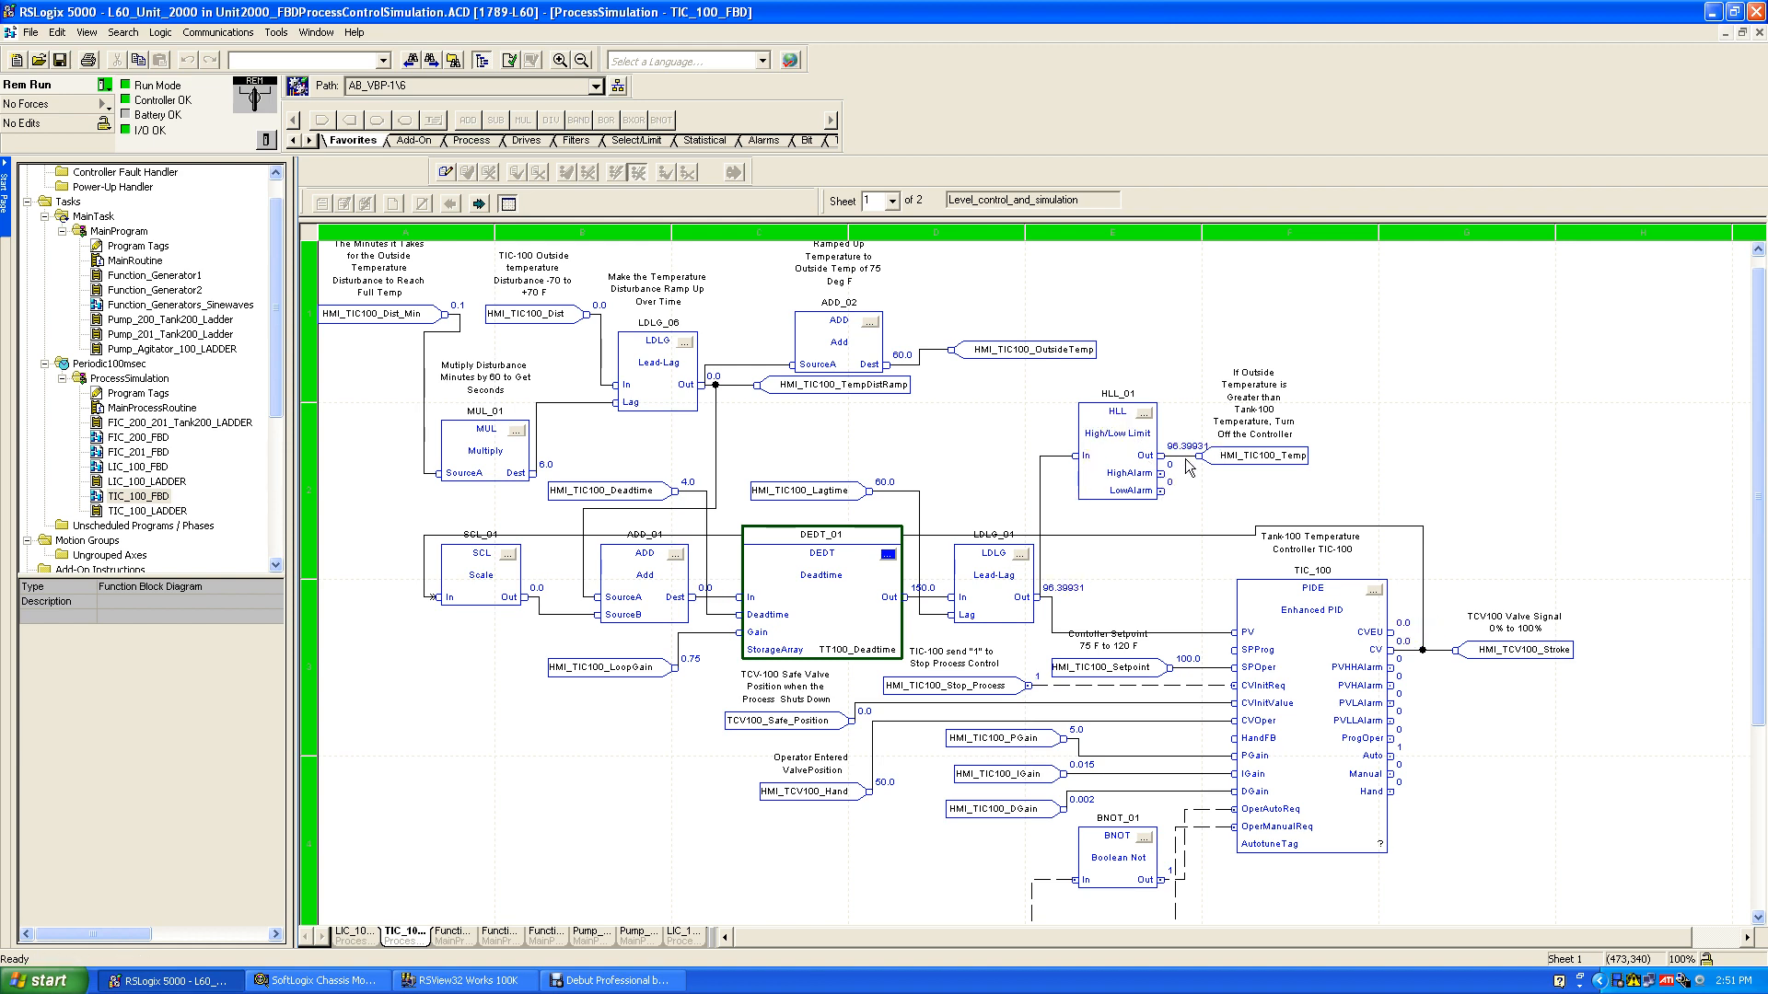
# Examine the high and low limit parameters of the HLL_01 block that feeds HMI_TIC100_Temp.
pyautogui.click(1144, 414)
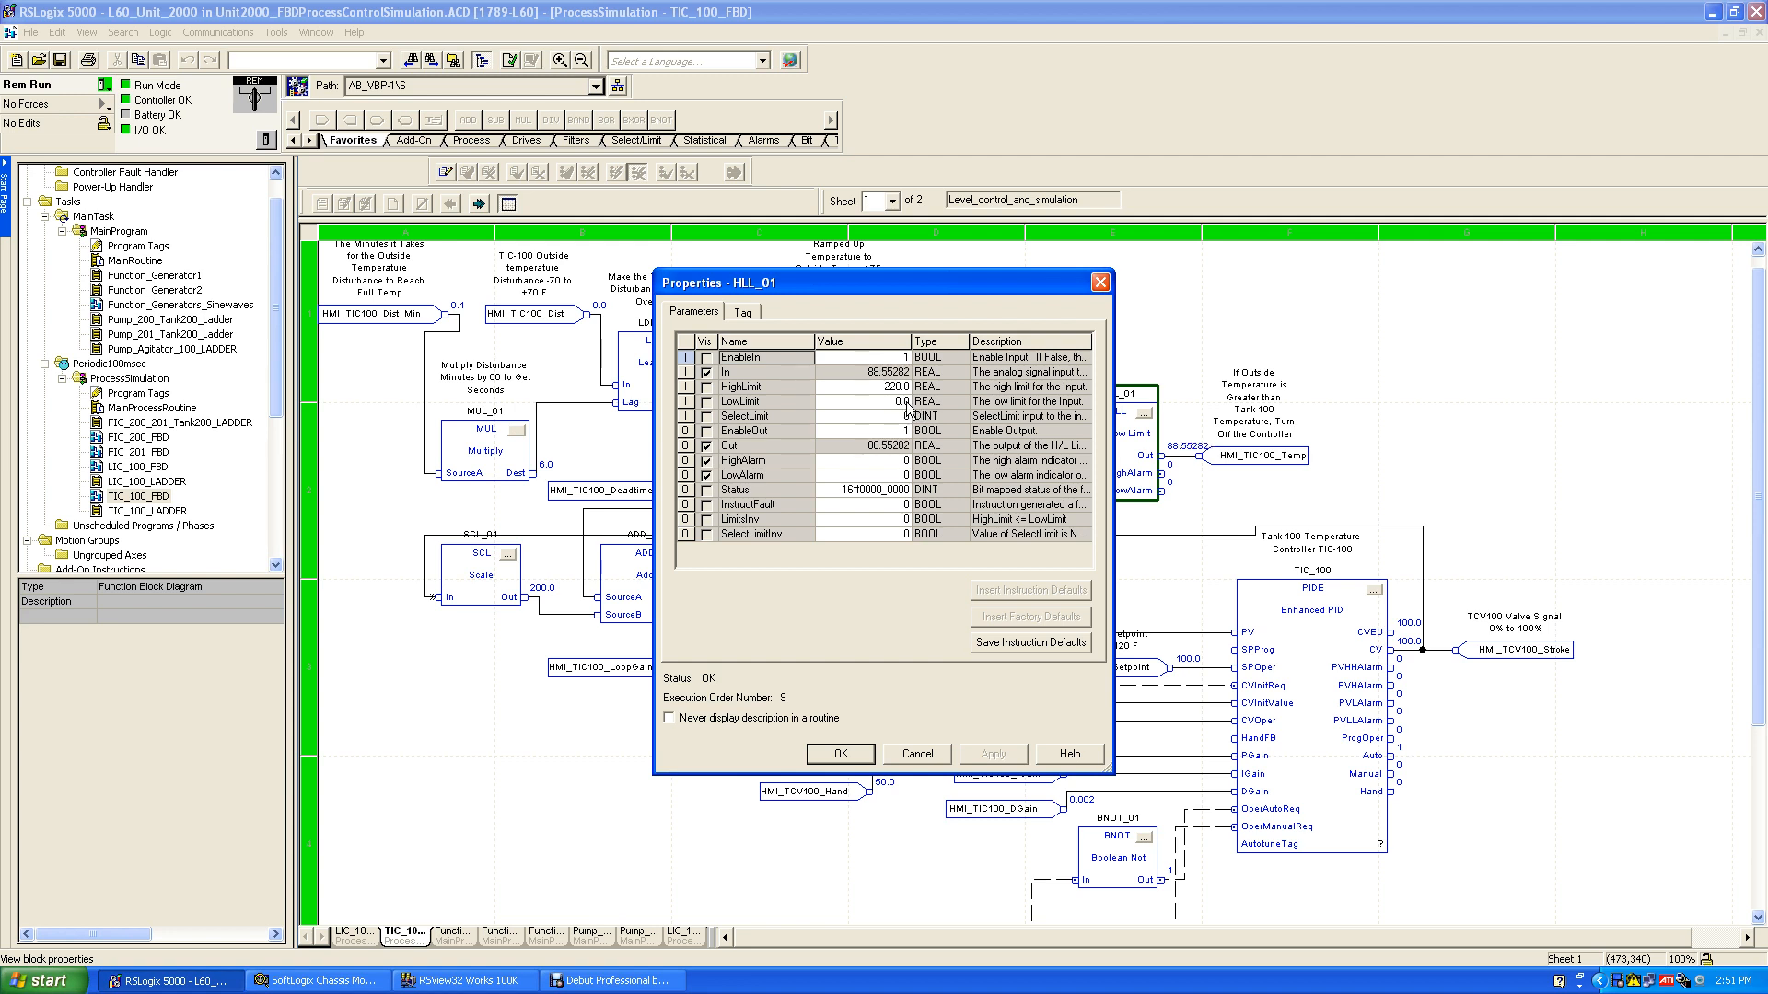
pyautogui.click(1100, 284)
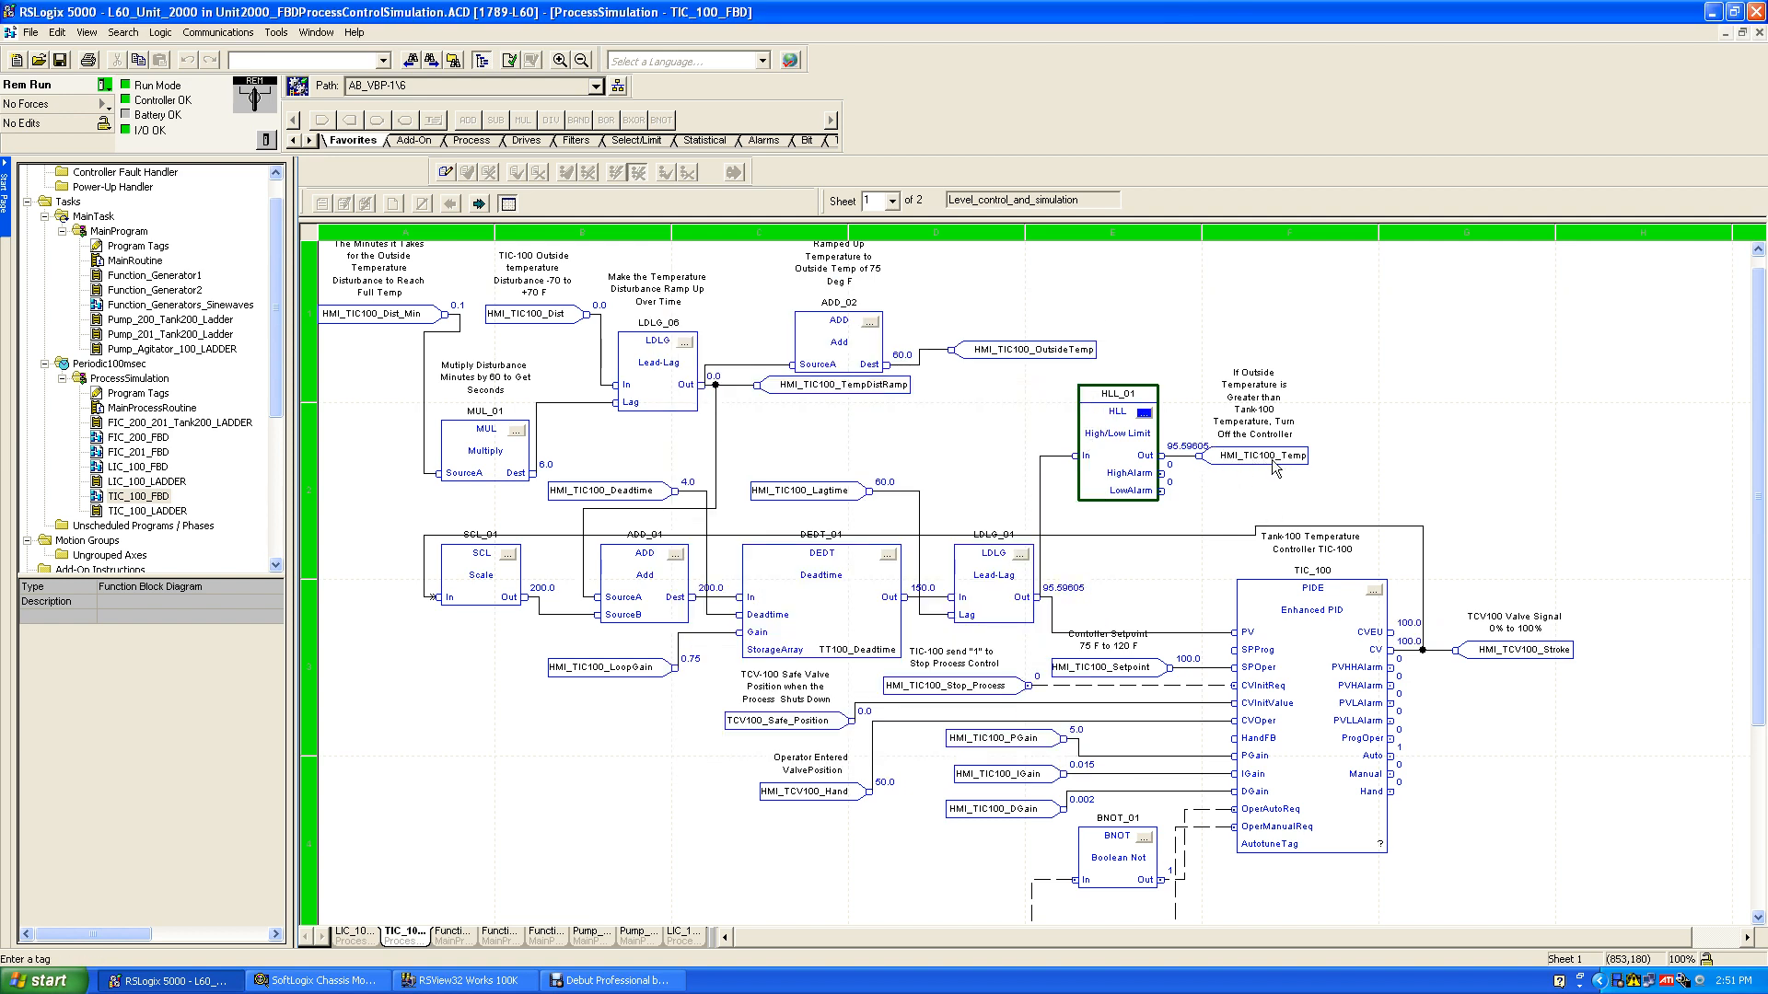
pyautogui.moveTo(1287, 466)
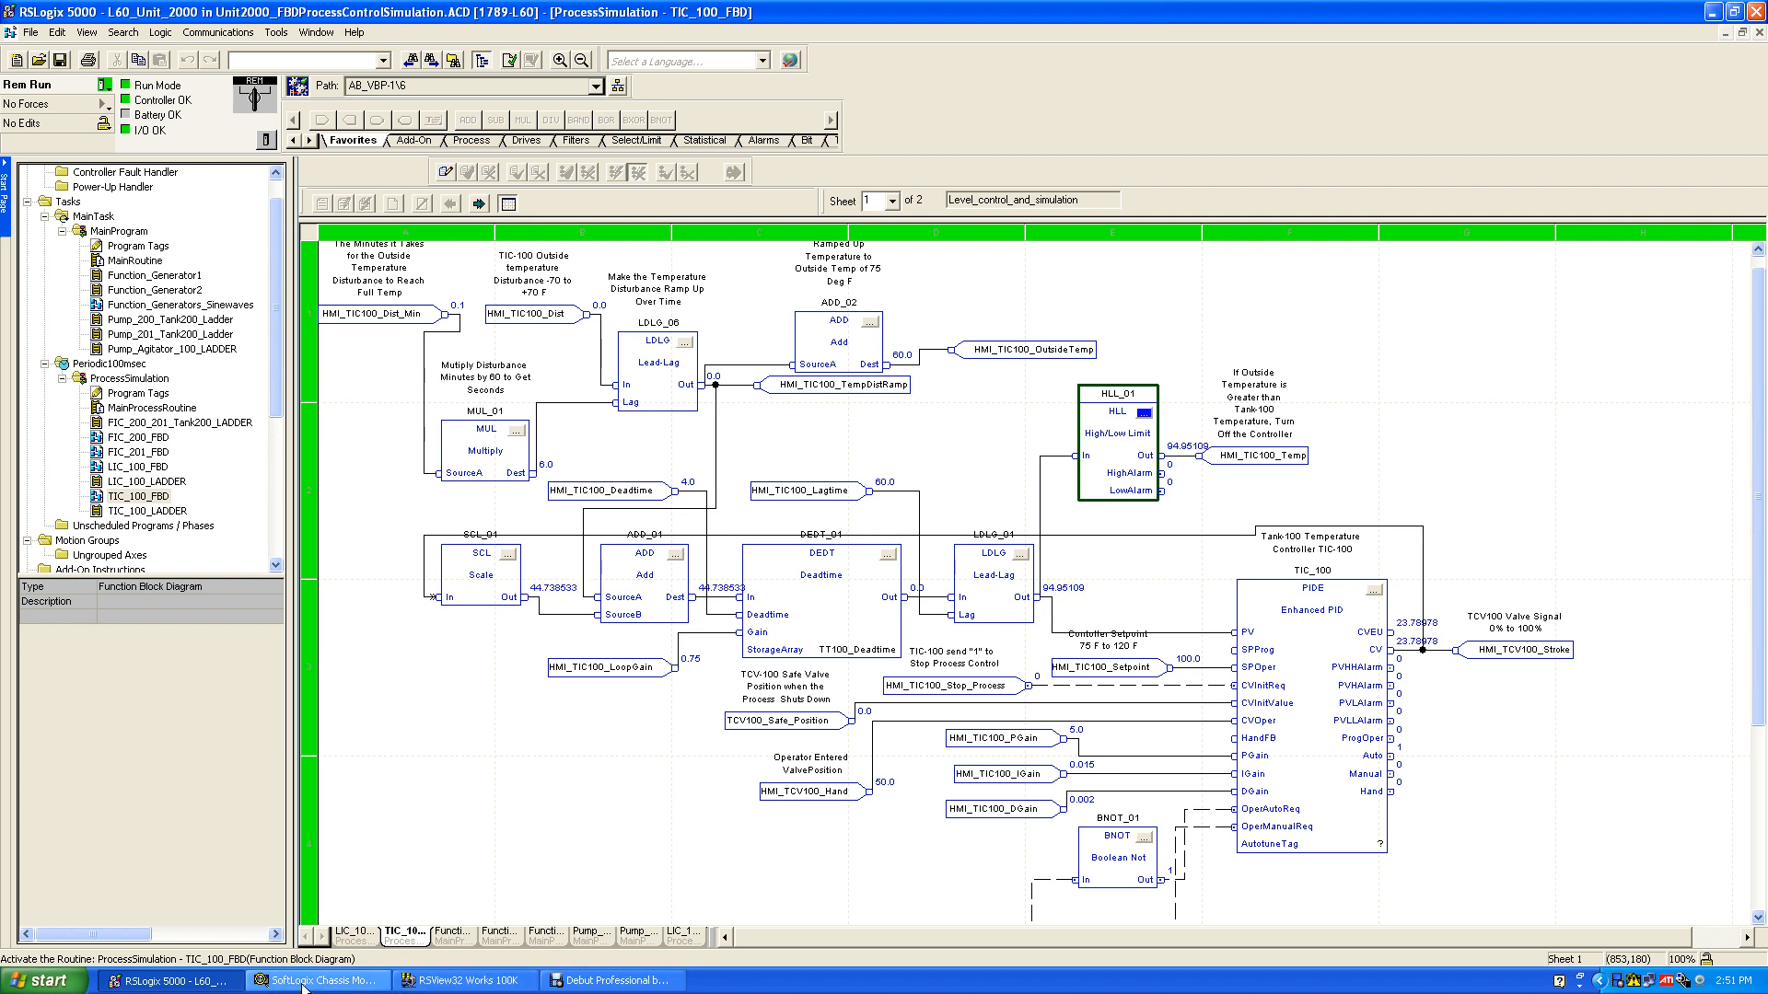
# Switch to RSView32 Works, maximize its window and run the Unit2000_Level_Temp display to watch the Tank-100 level and temperature loops.
pyautogui.click(461, 981)
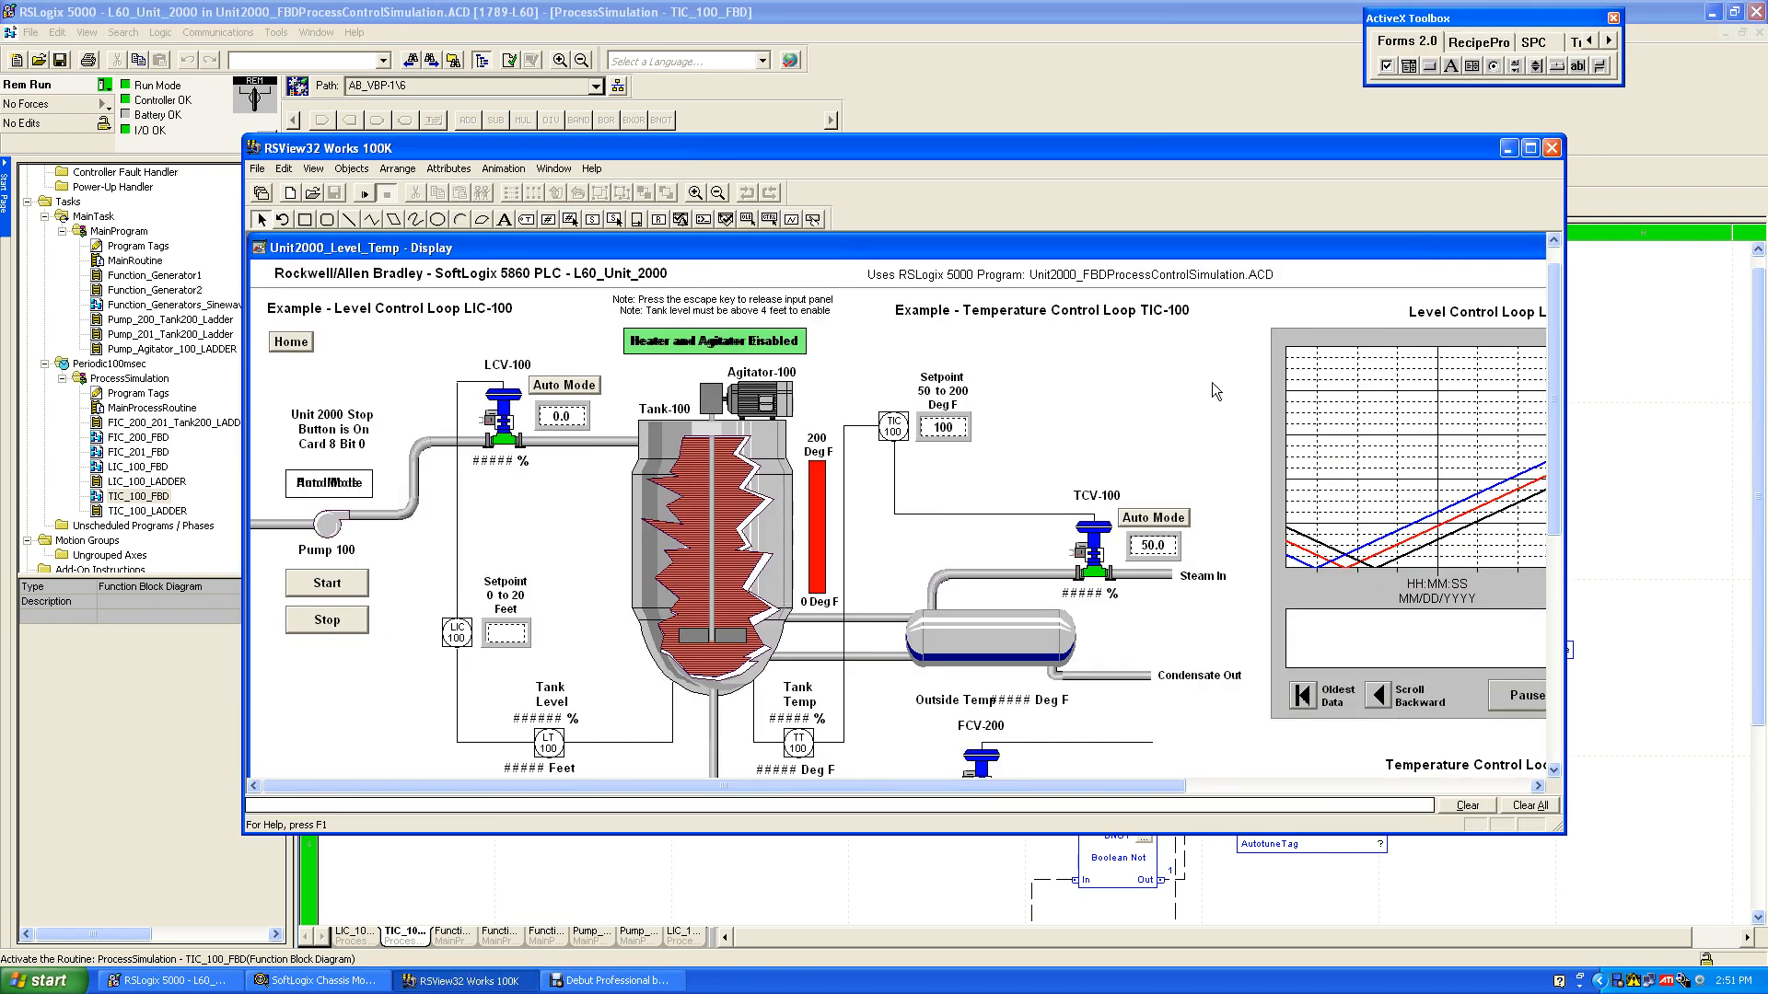
pyautogui.click(1530, 150)
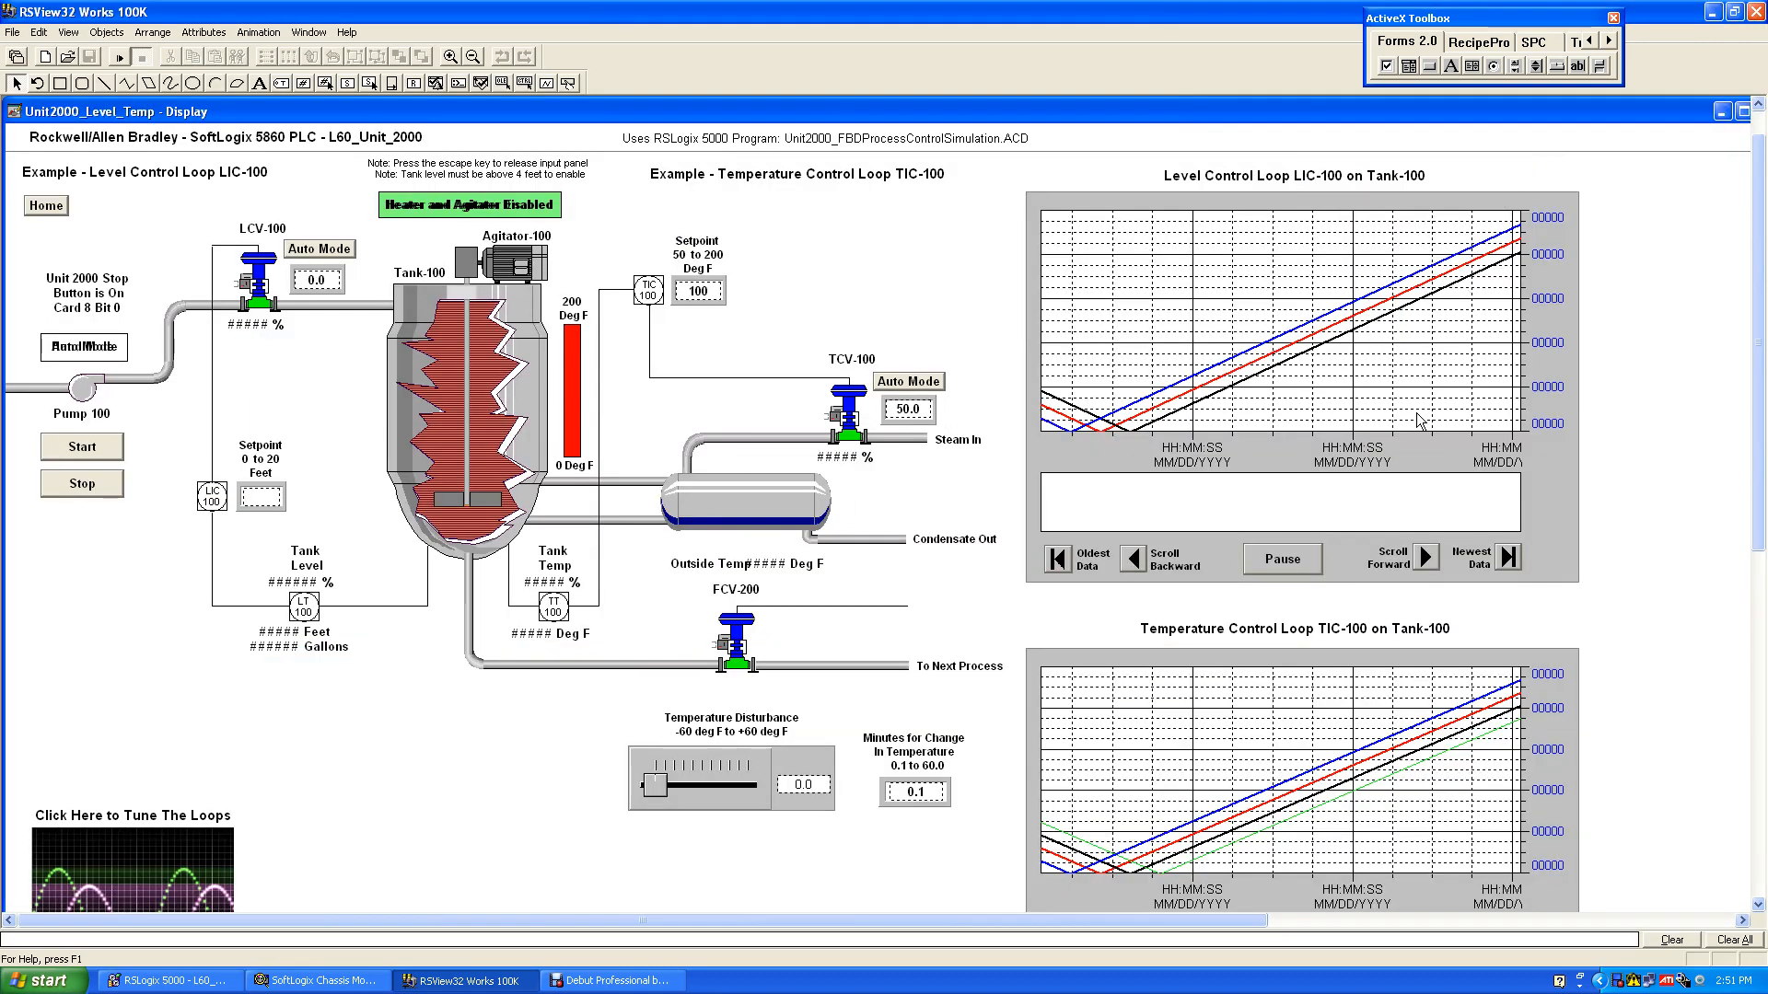
pyautogui.click(119, 57)
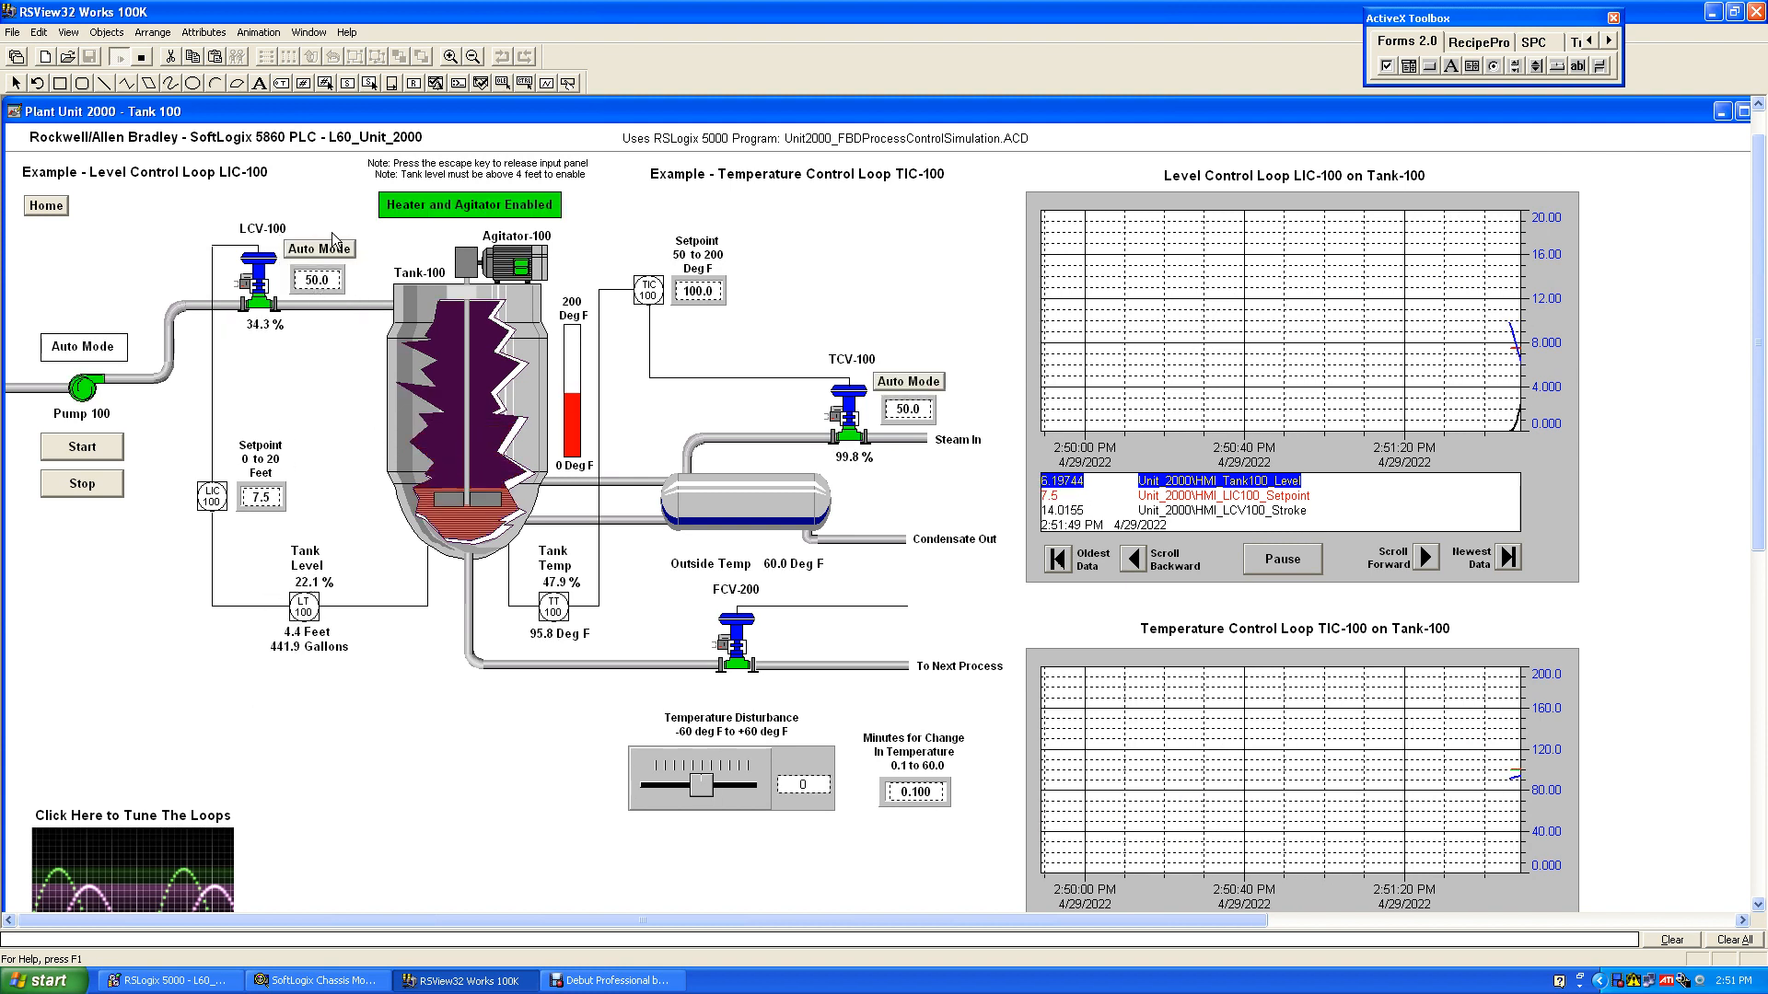
pyautogui.click(311, 252)
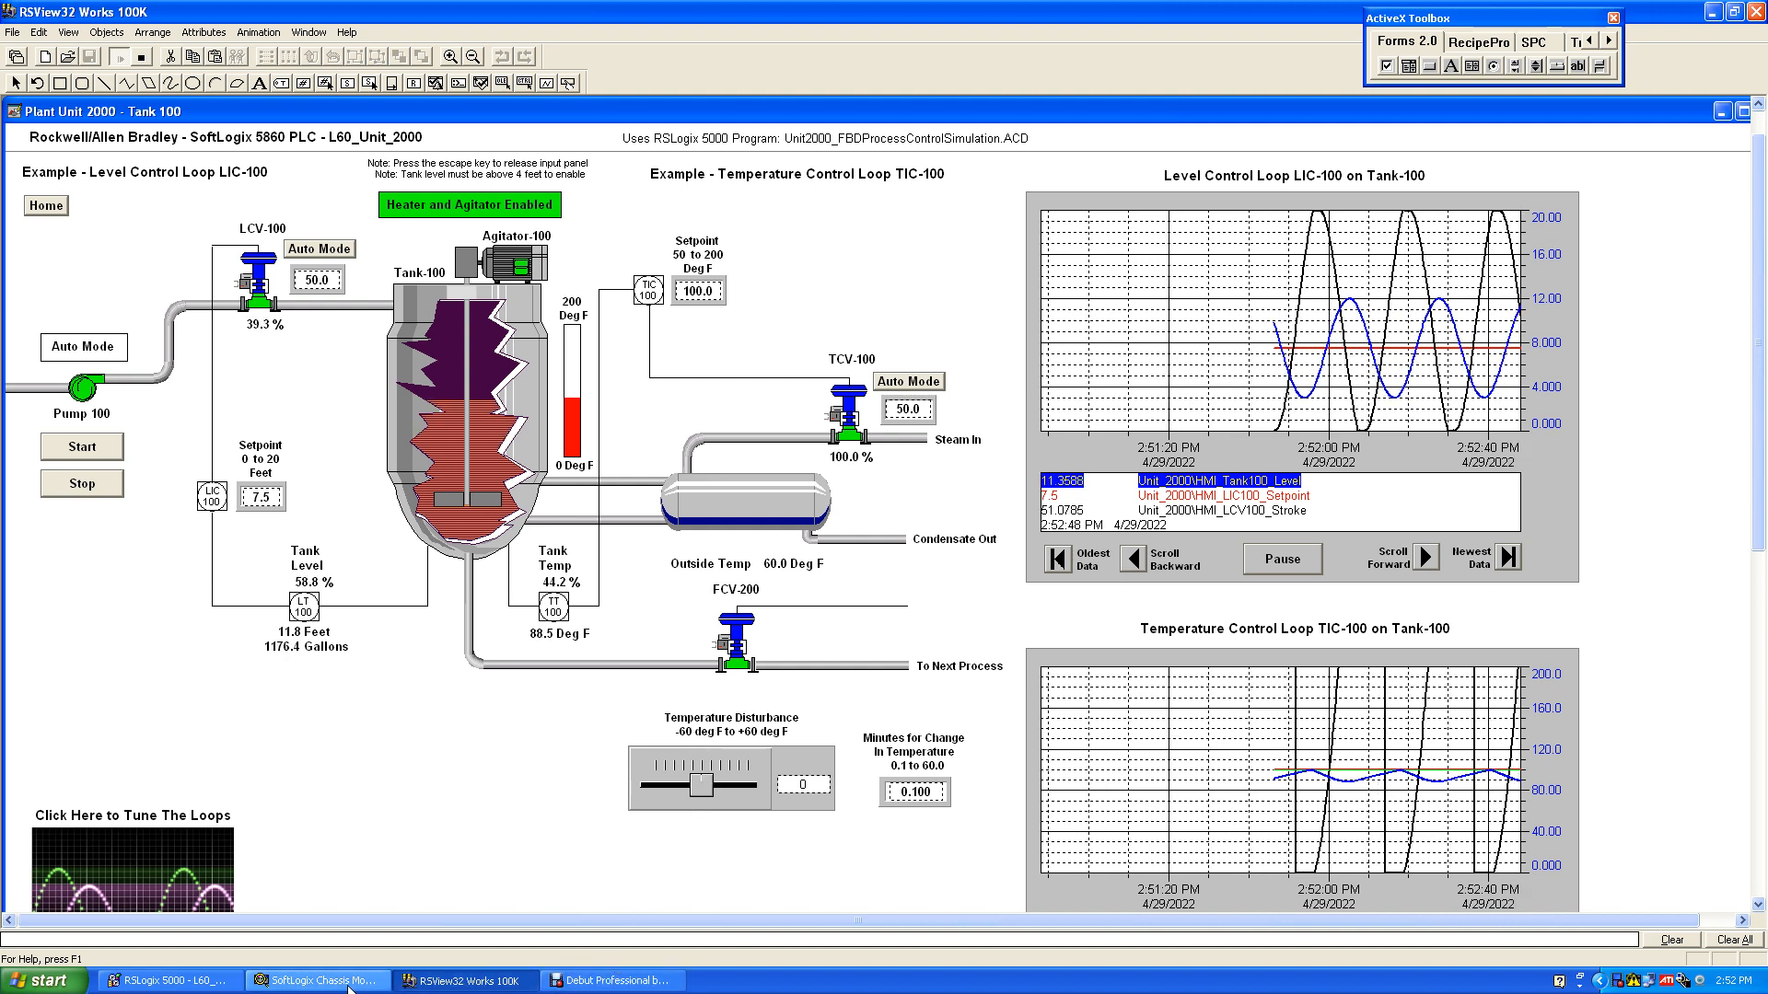
# Compare the temperature disturbance logic of TIC_100_FBD in RSLogix 5000 with the running Tank 100 display in RSView32.
pyautogui.click(166, 981)
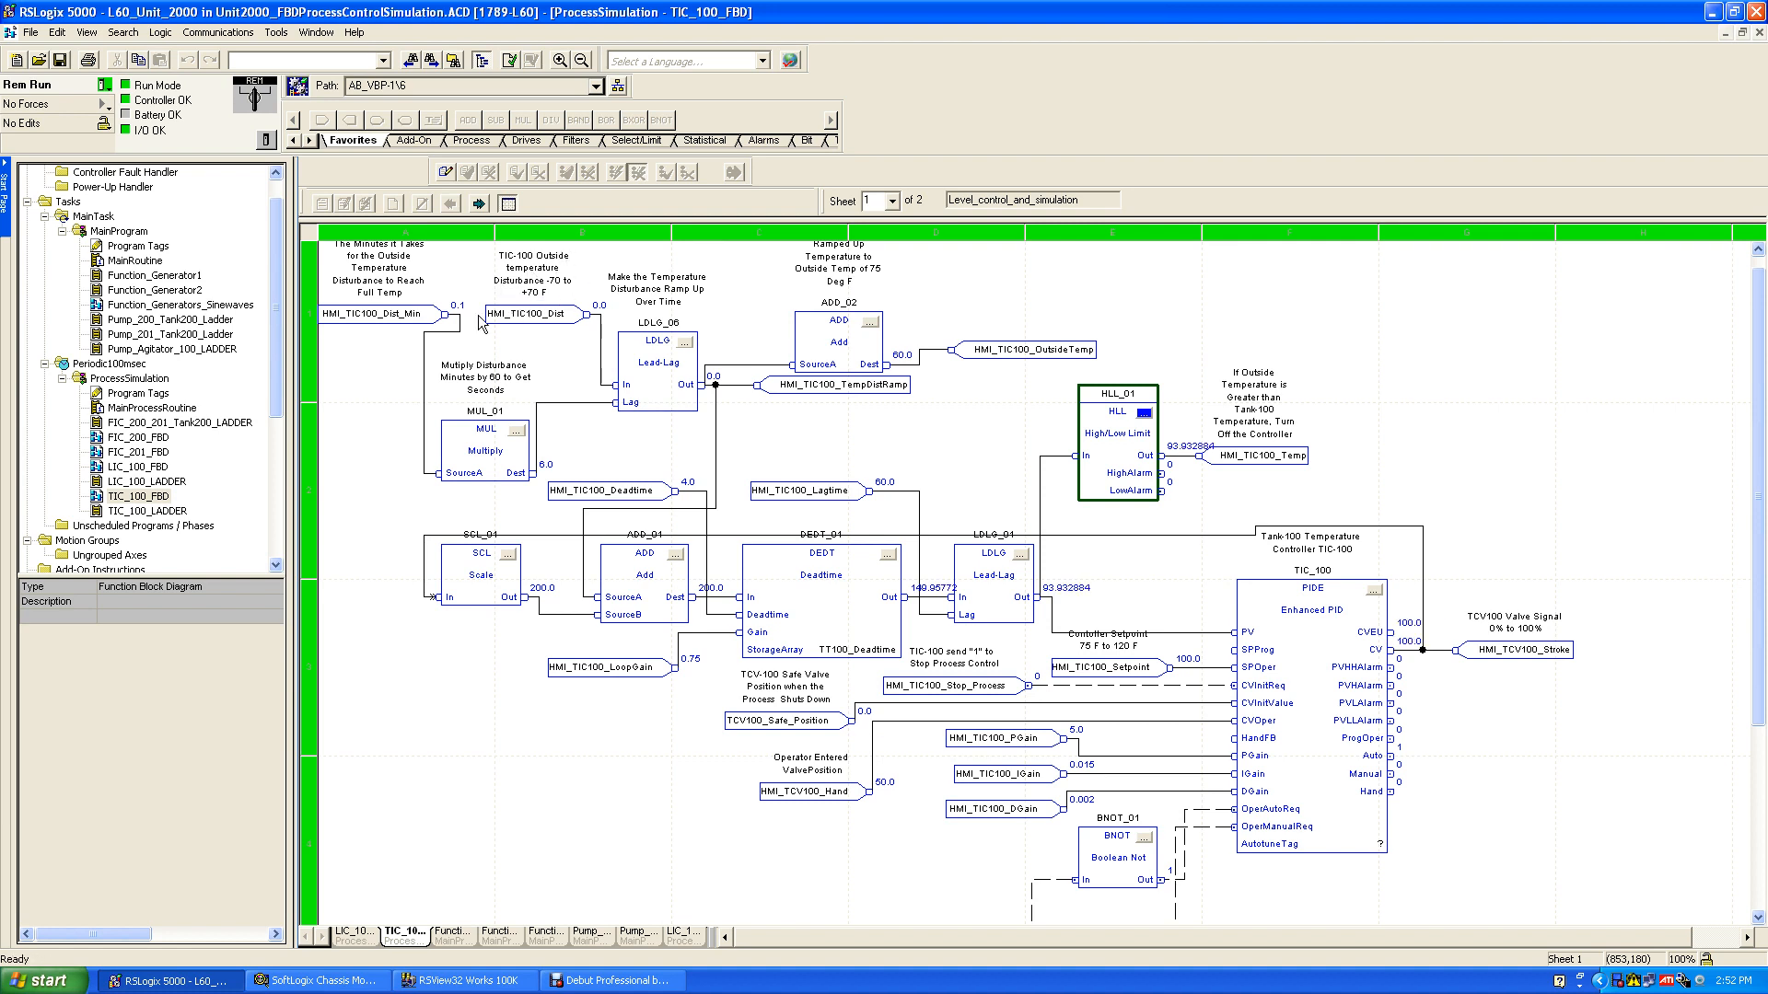
pyautogui.click(472, 983)
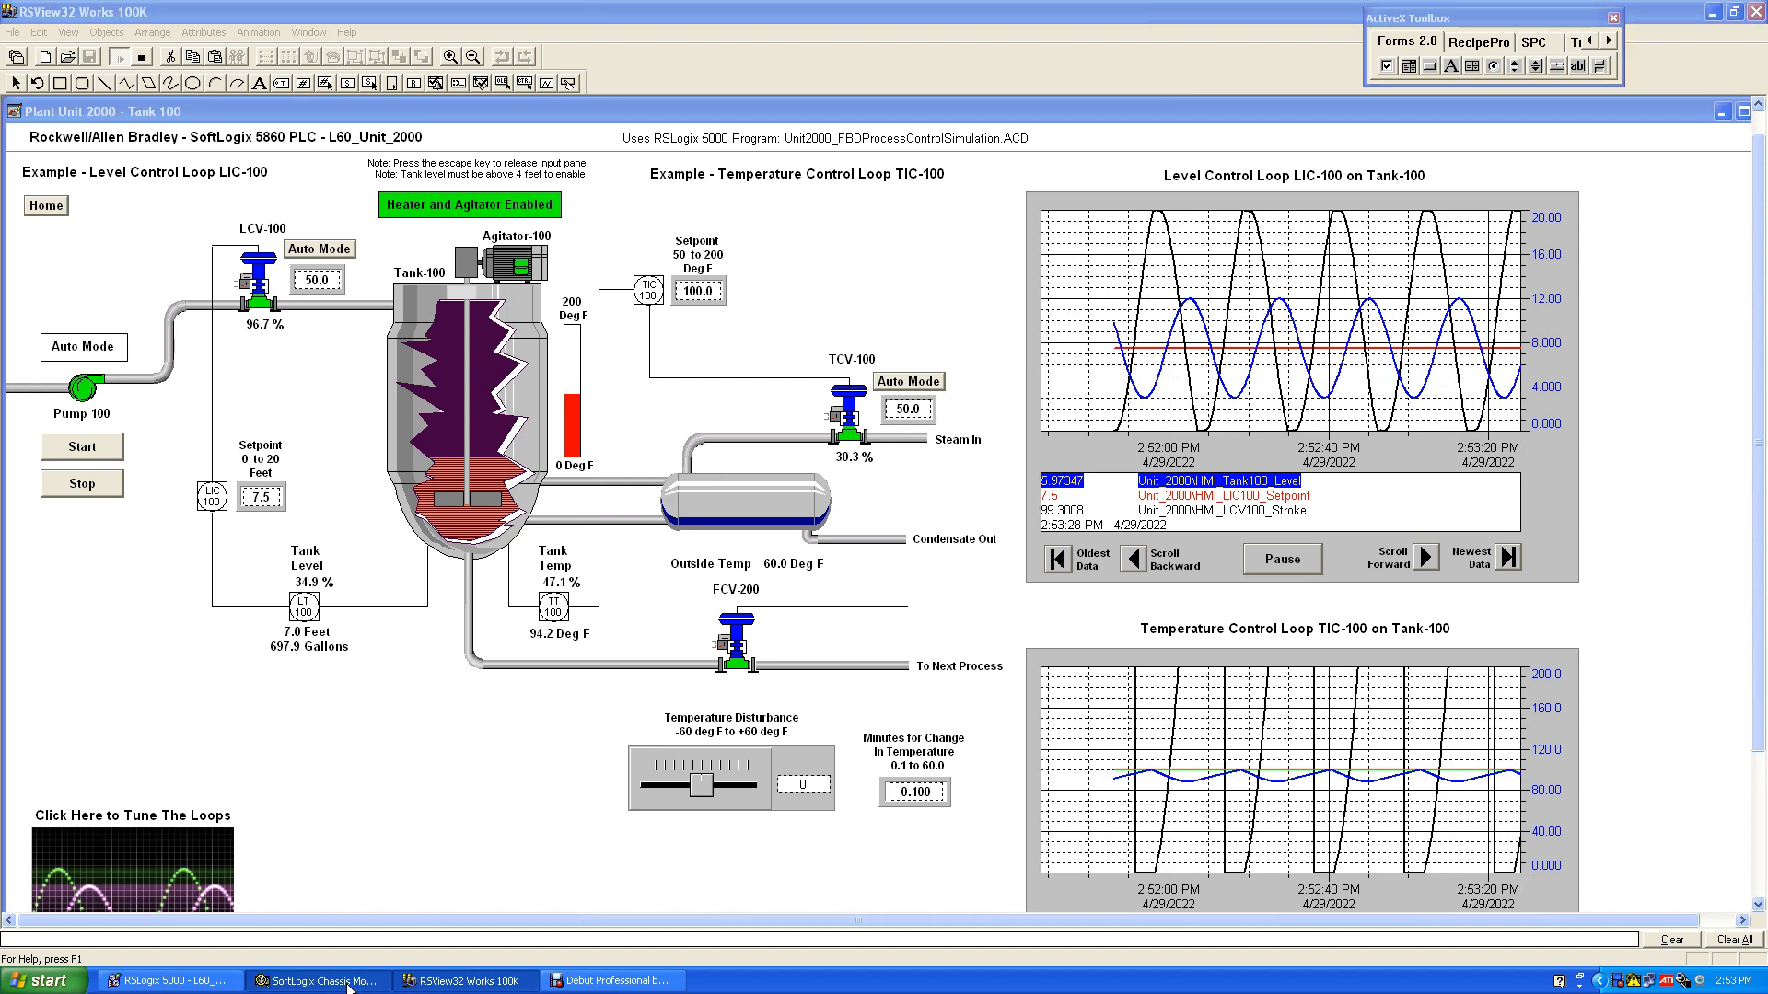
pyautogui.click(175, 981)
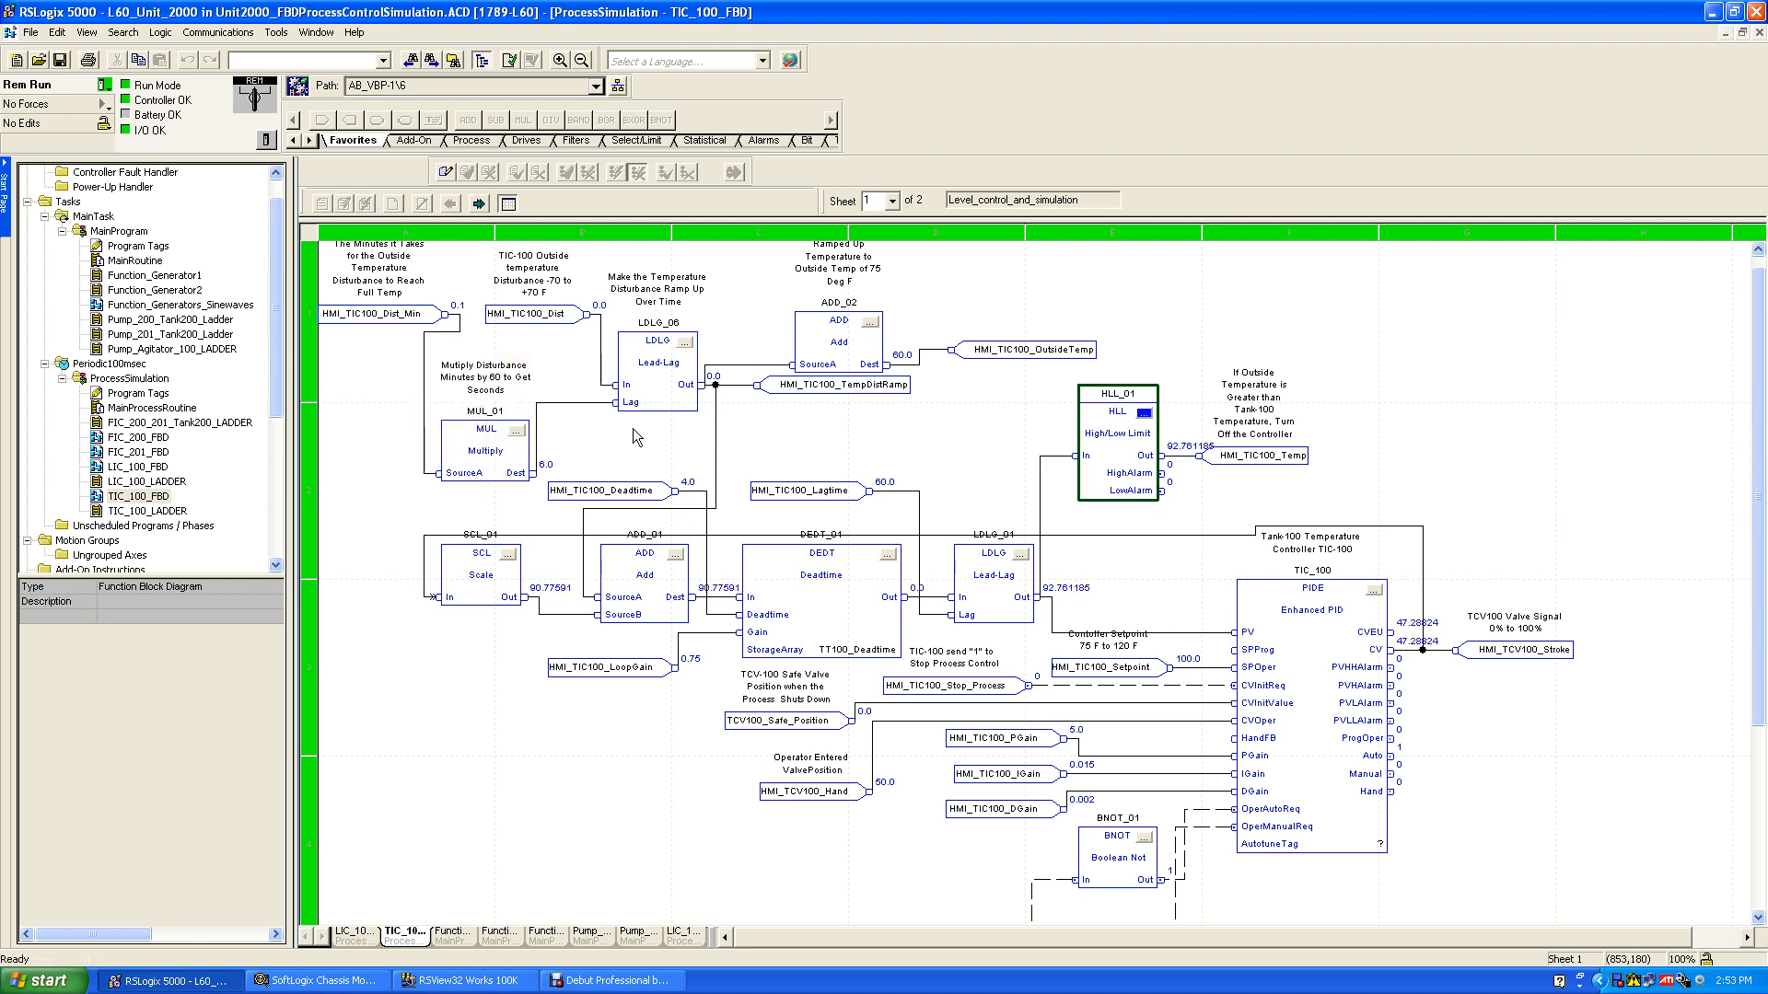
# Examine the parameters of the LDLG_06 lead-lag block that ramps the temperature disturbance, including its link to HMI_TIC100_OutsideTemp.
pyautogui.click(685, 344)
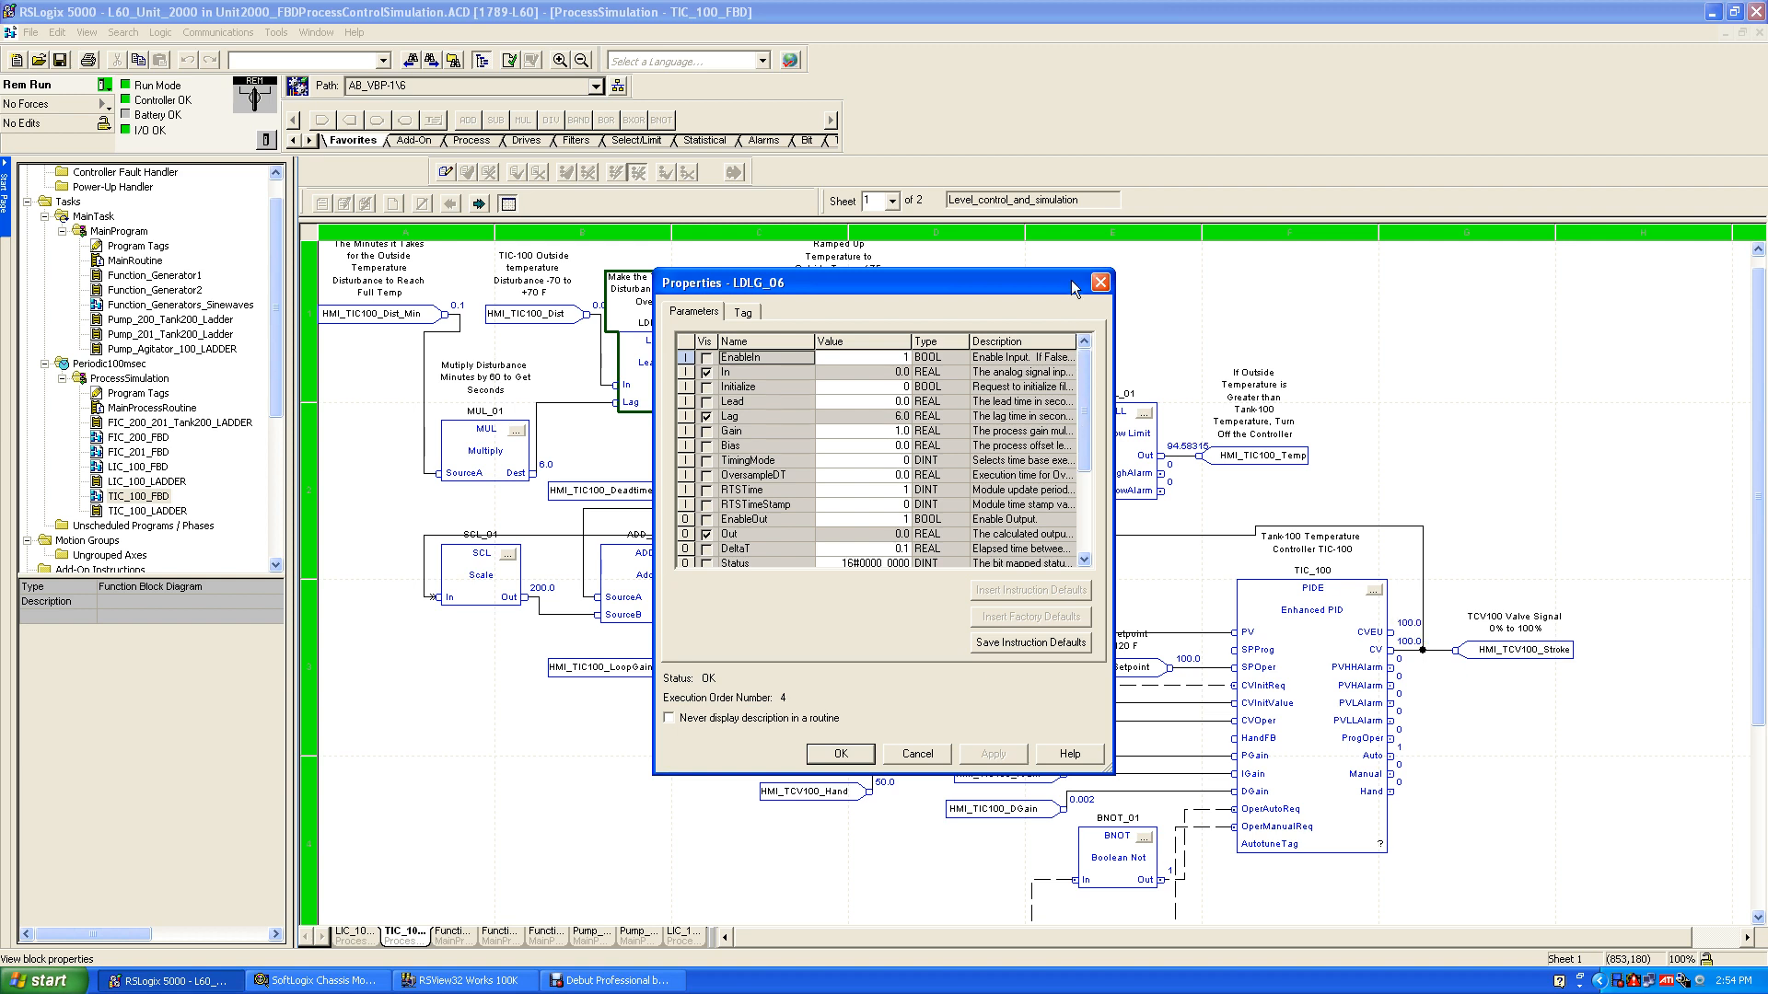
pyautogui.click(1100, 283)
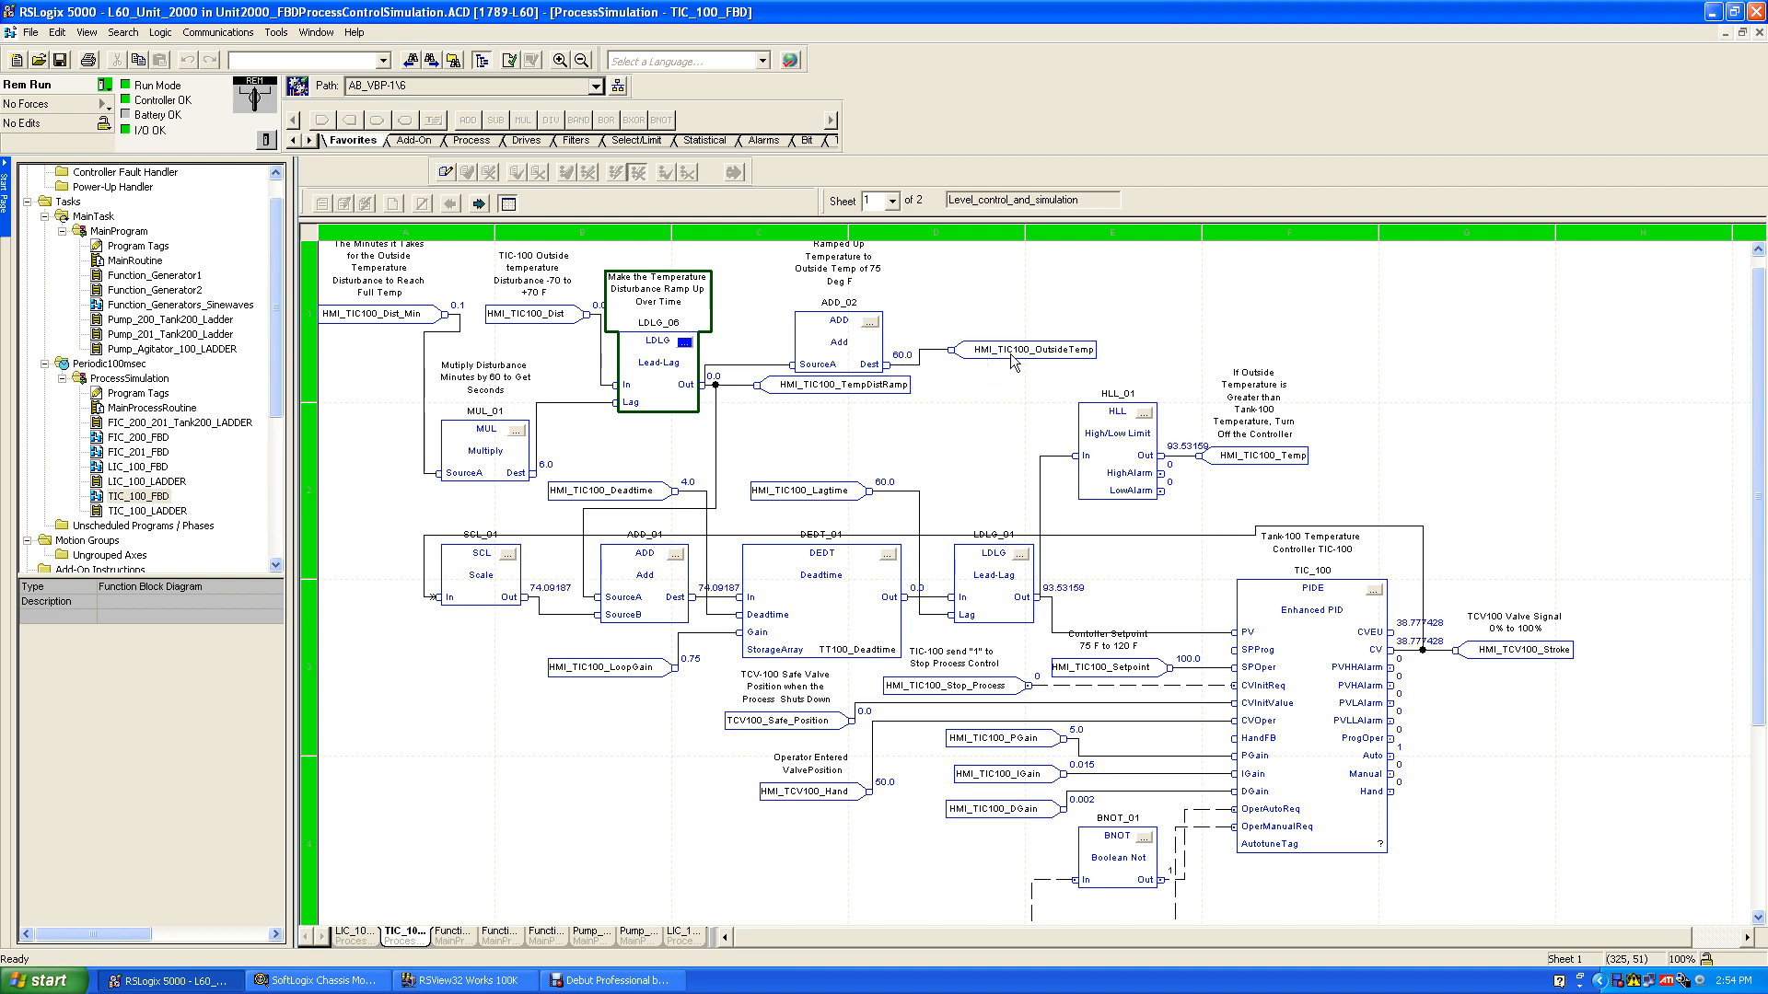
pyautogui.moveTo(1046, 357)
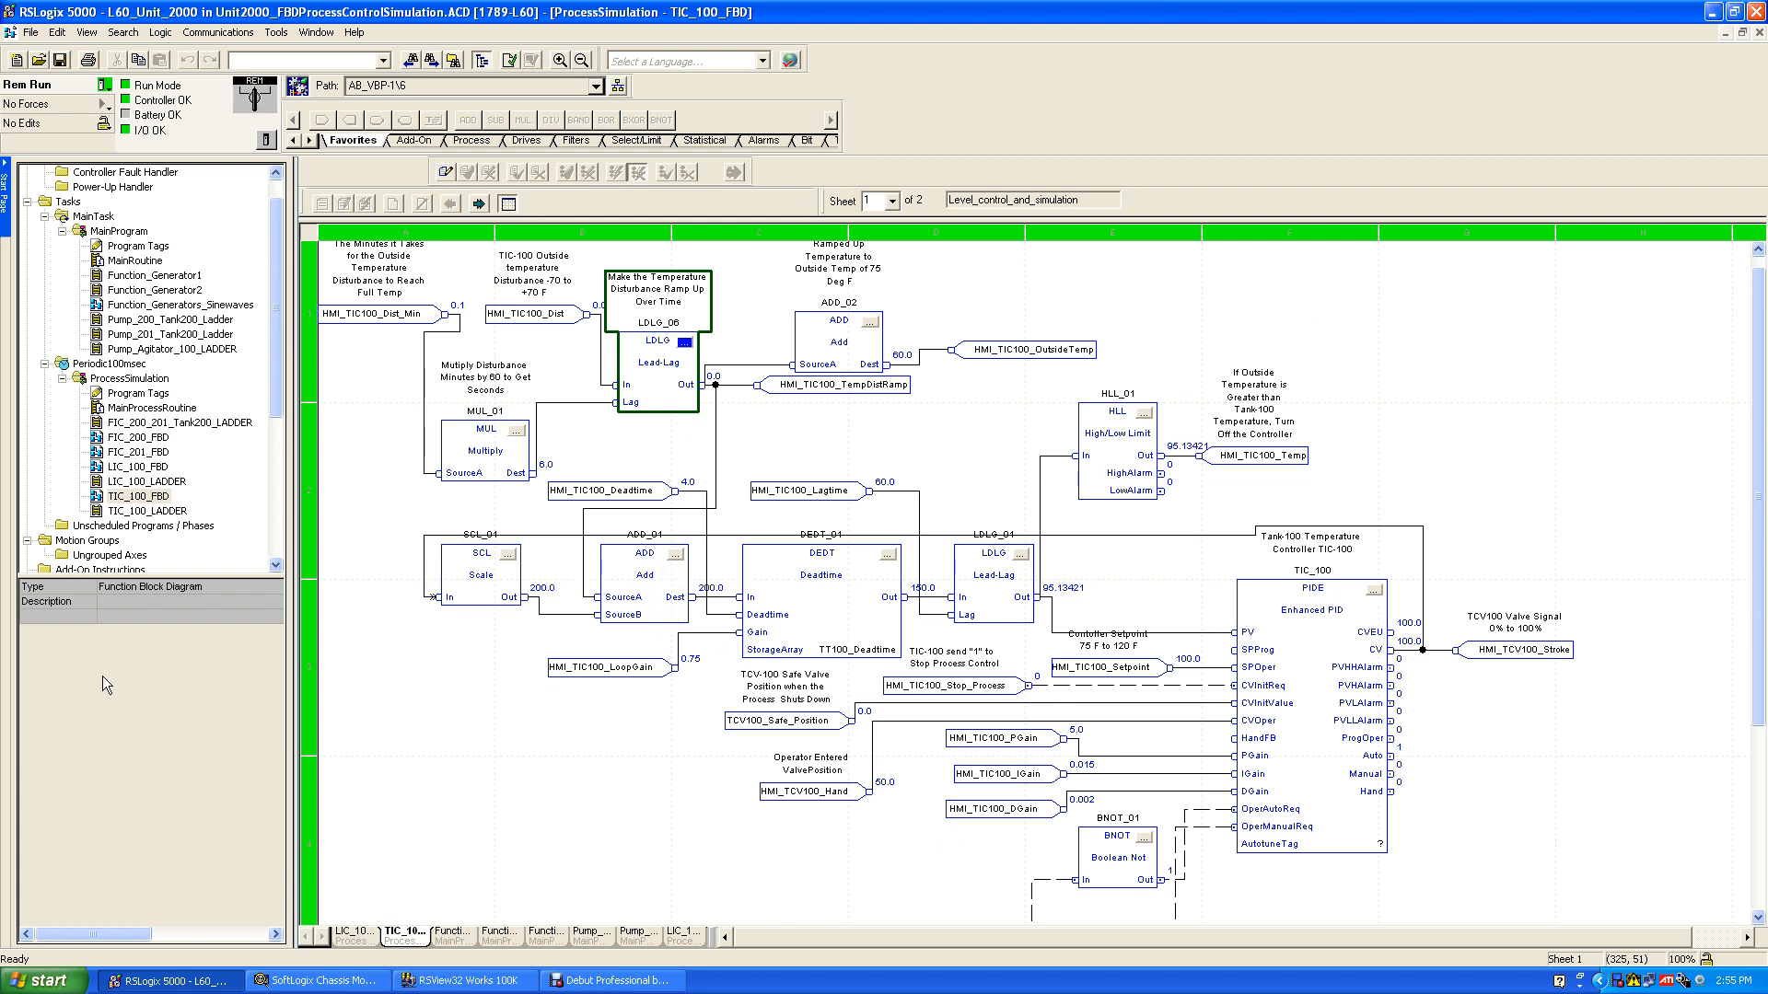
# Switch to the RSView32 Tank 100 display, stop Pump 100 to let the tank drain, and restart the pump.
pyautogui.click(448, 983)
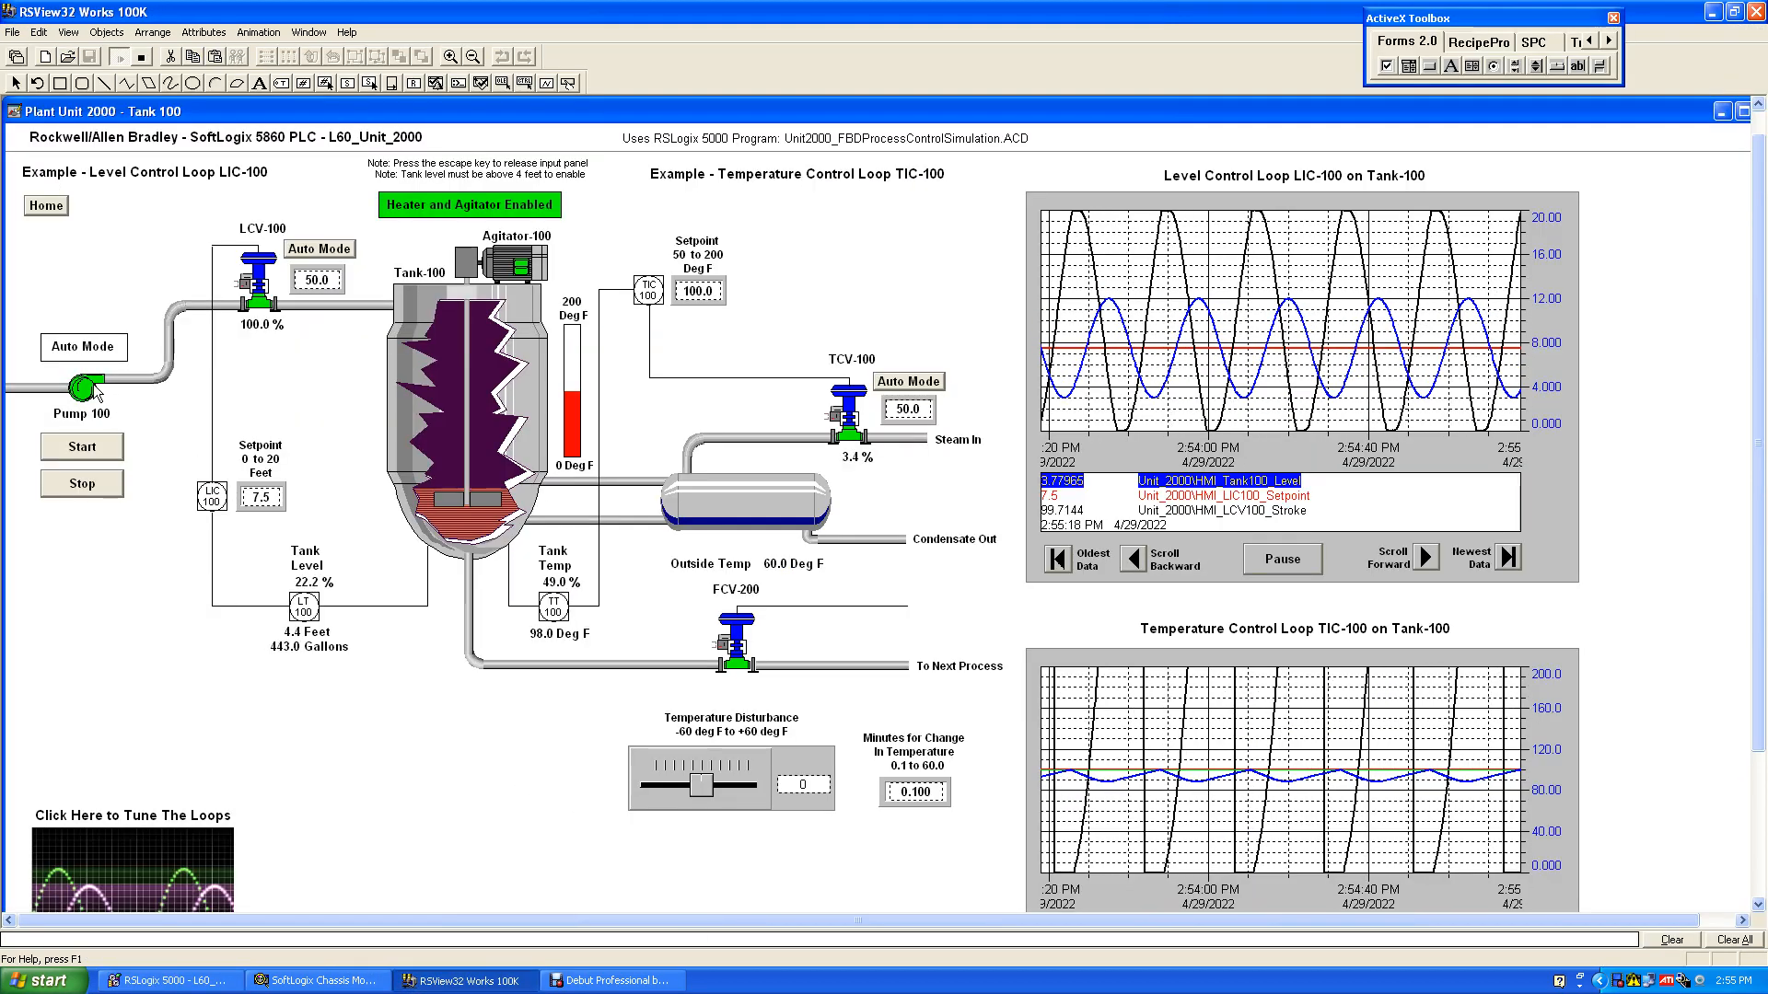
pyautogui.click(97, 486)
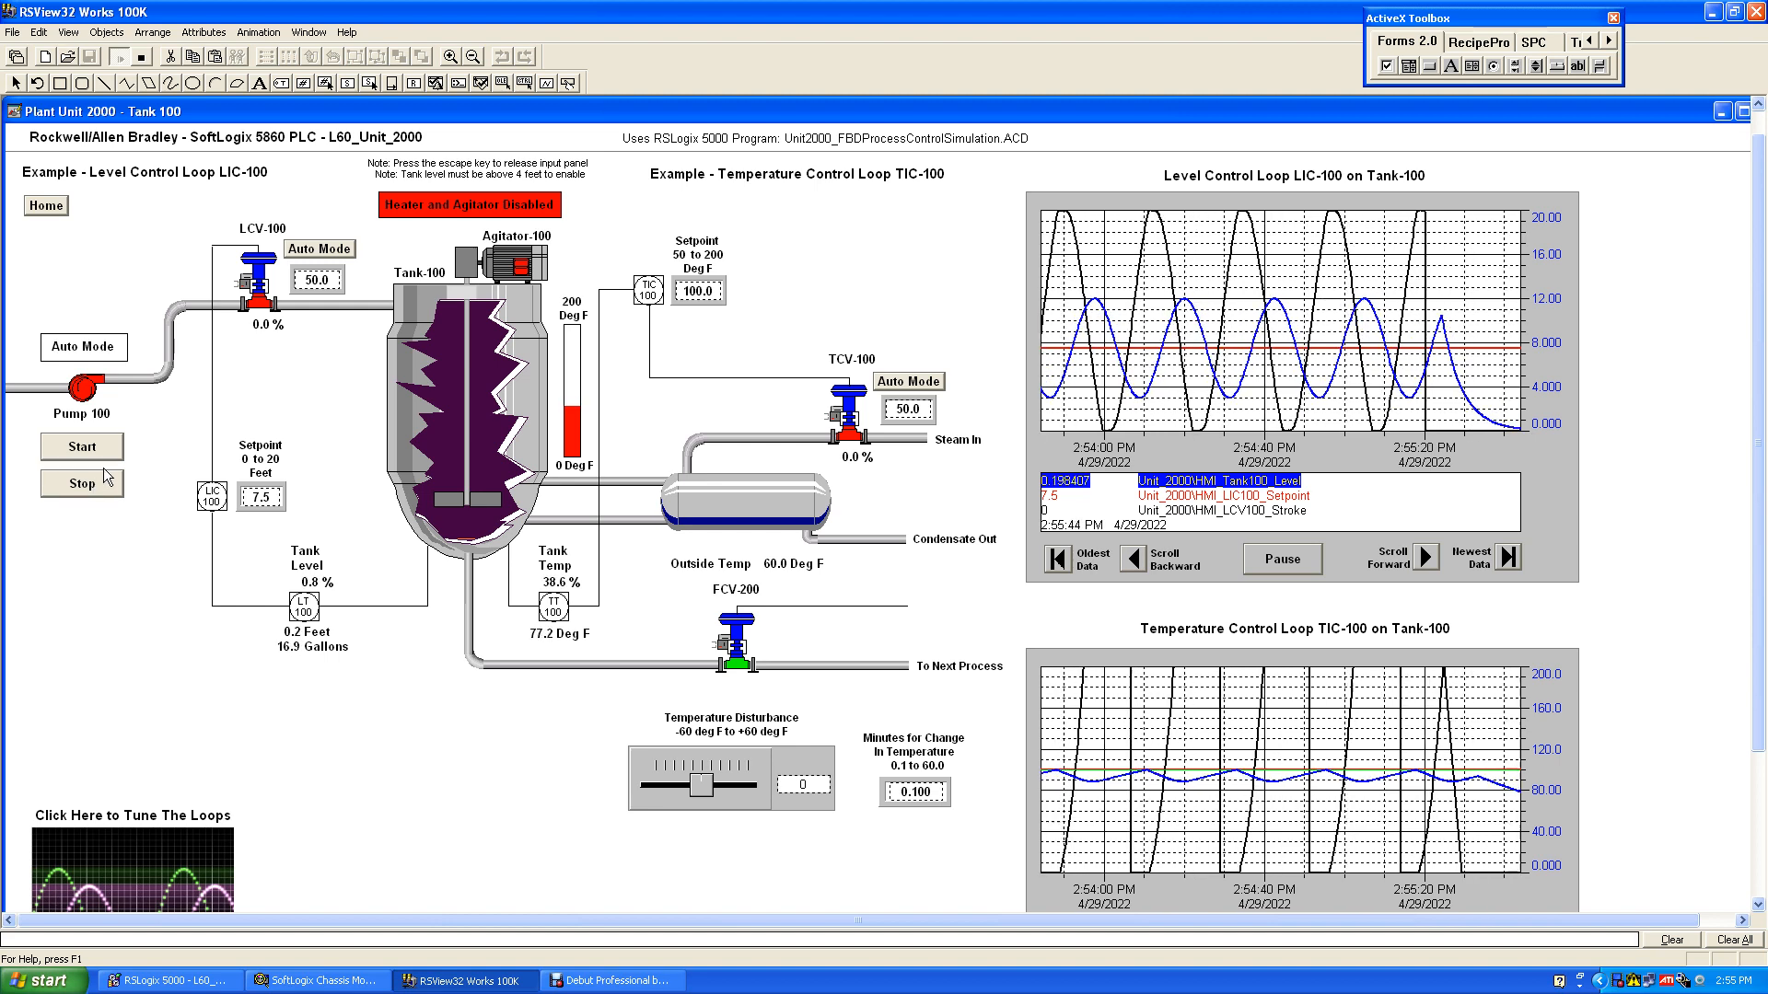
pyautogui.click(96, 451)
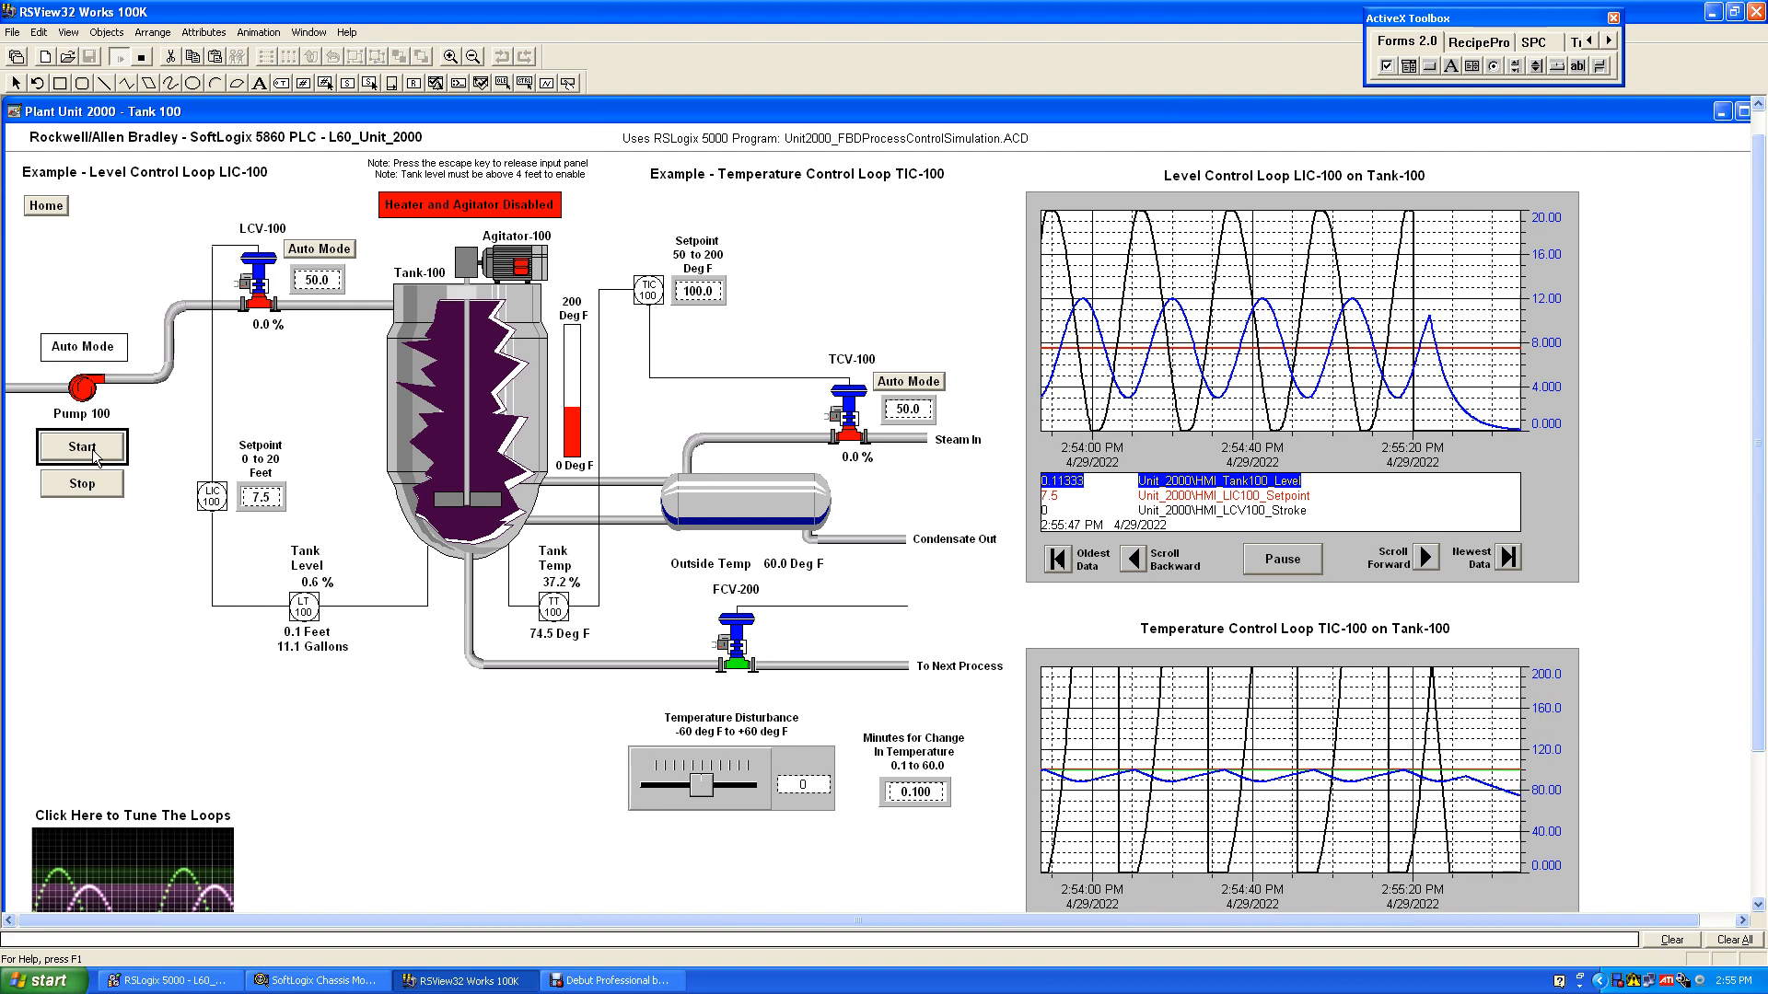
pyautogui.click(94, 453)
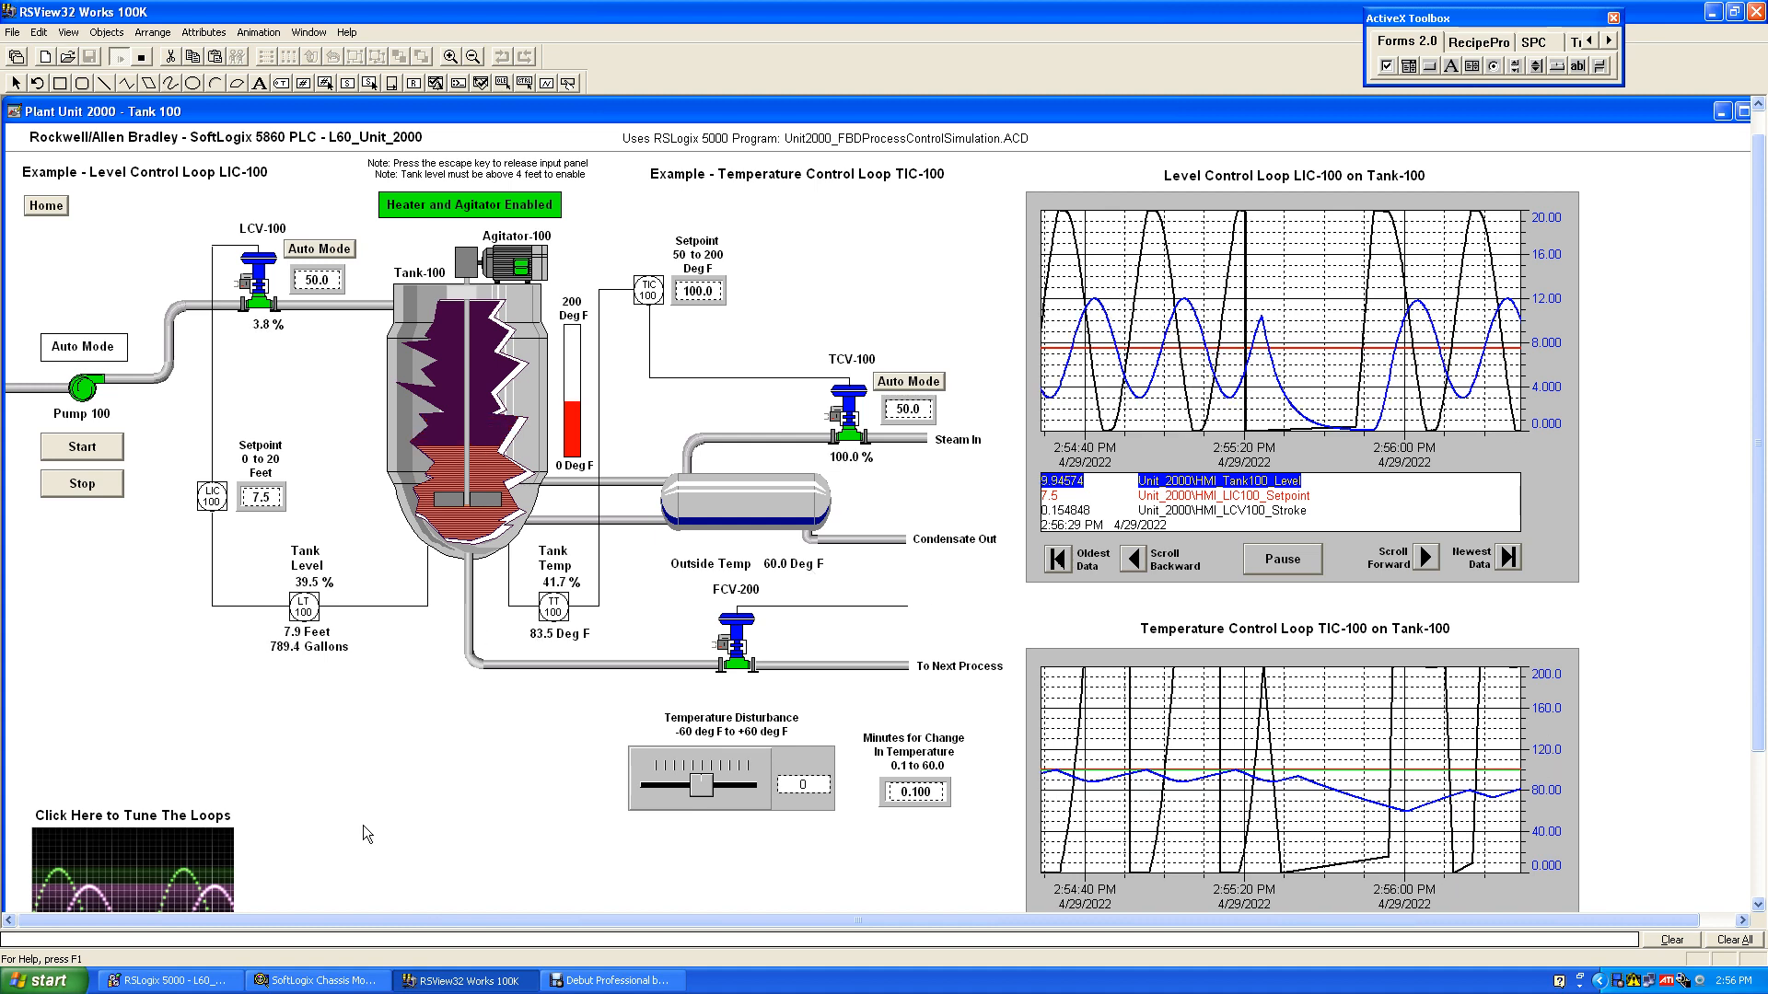
# Put the LCV-100 level valve and the TCV-100 temperature valve in Hand Mode.
pyautogui.click(323, 250)
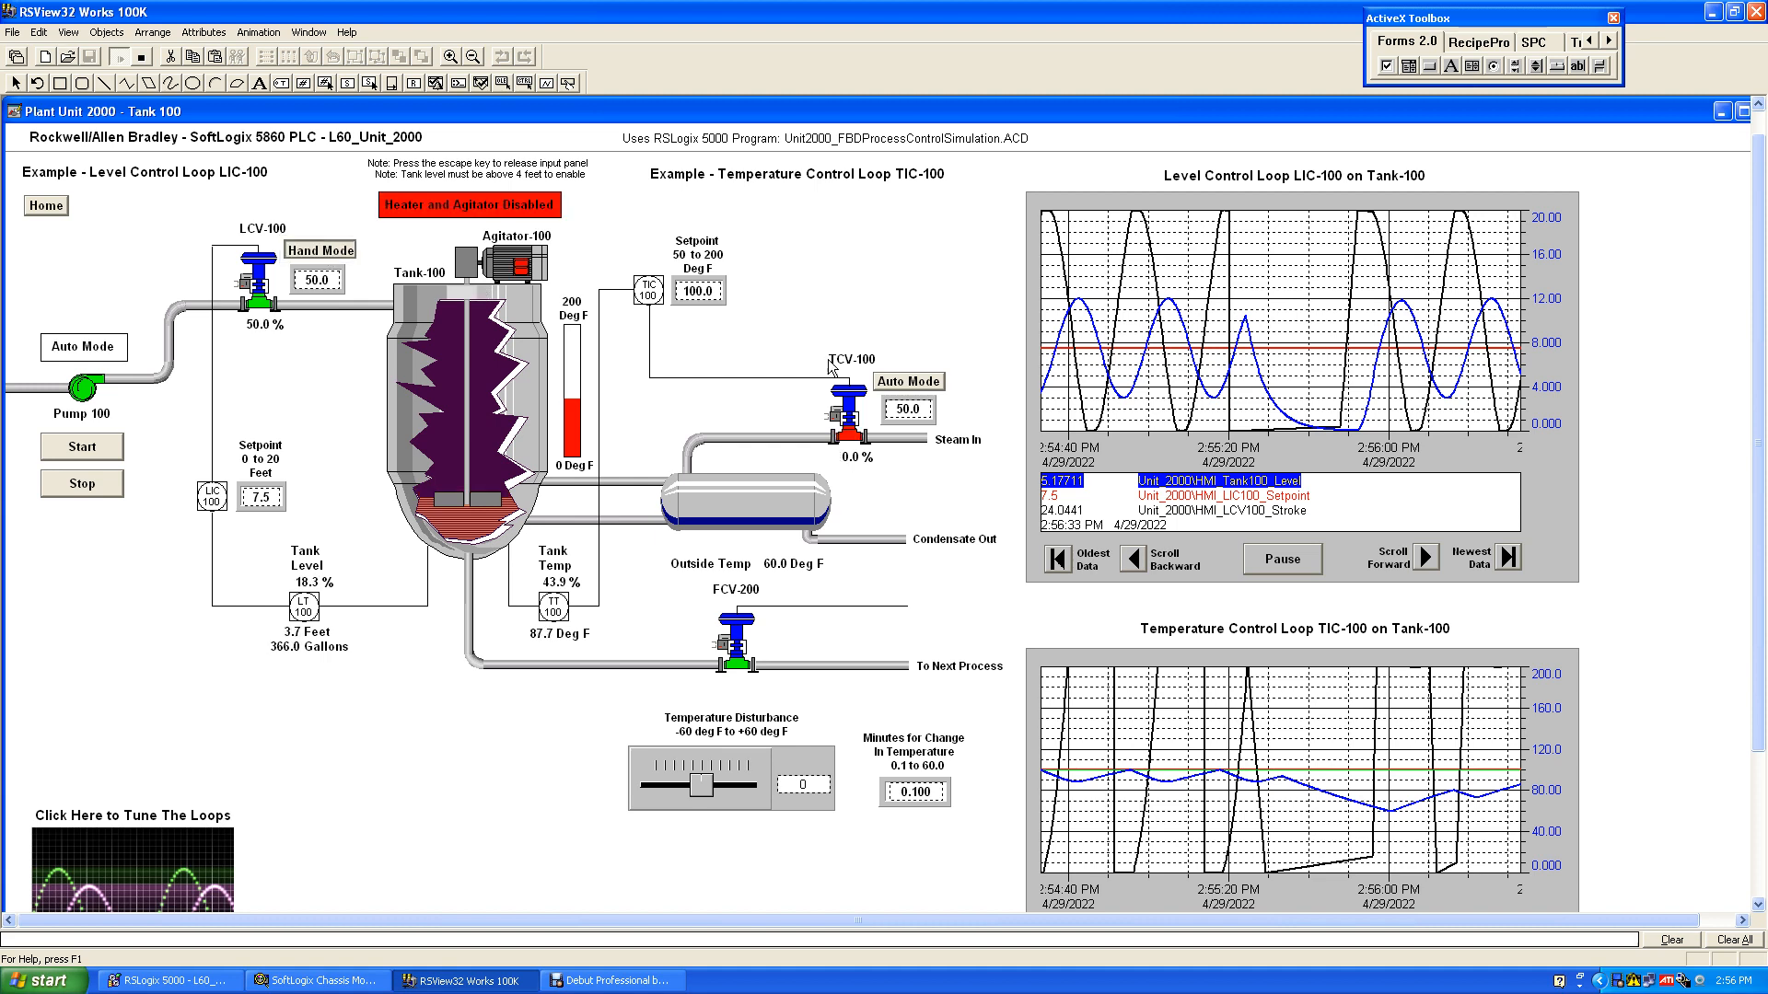
pyautogui.click(909, 385)
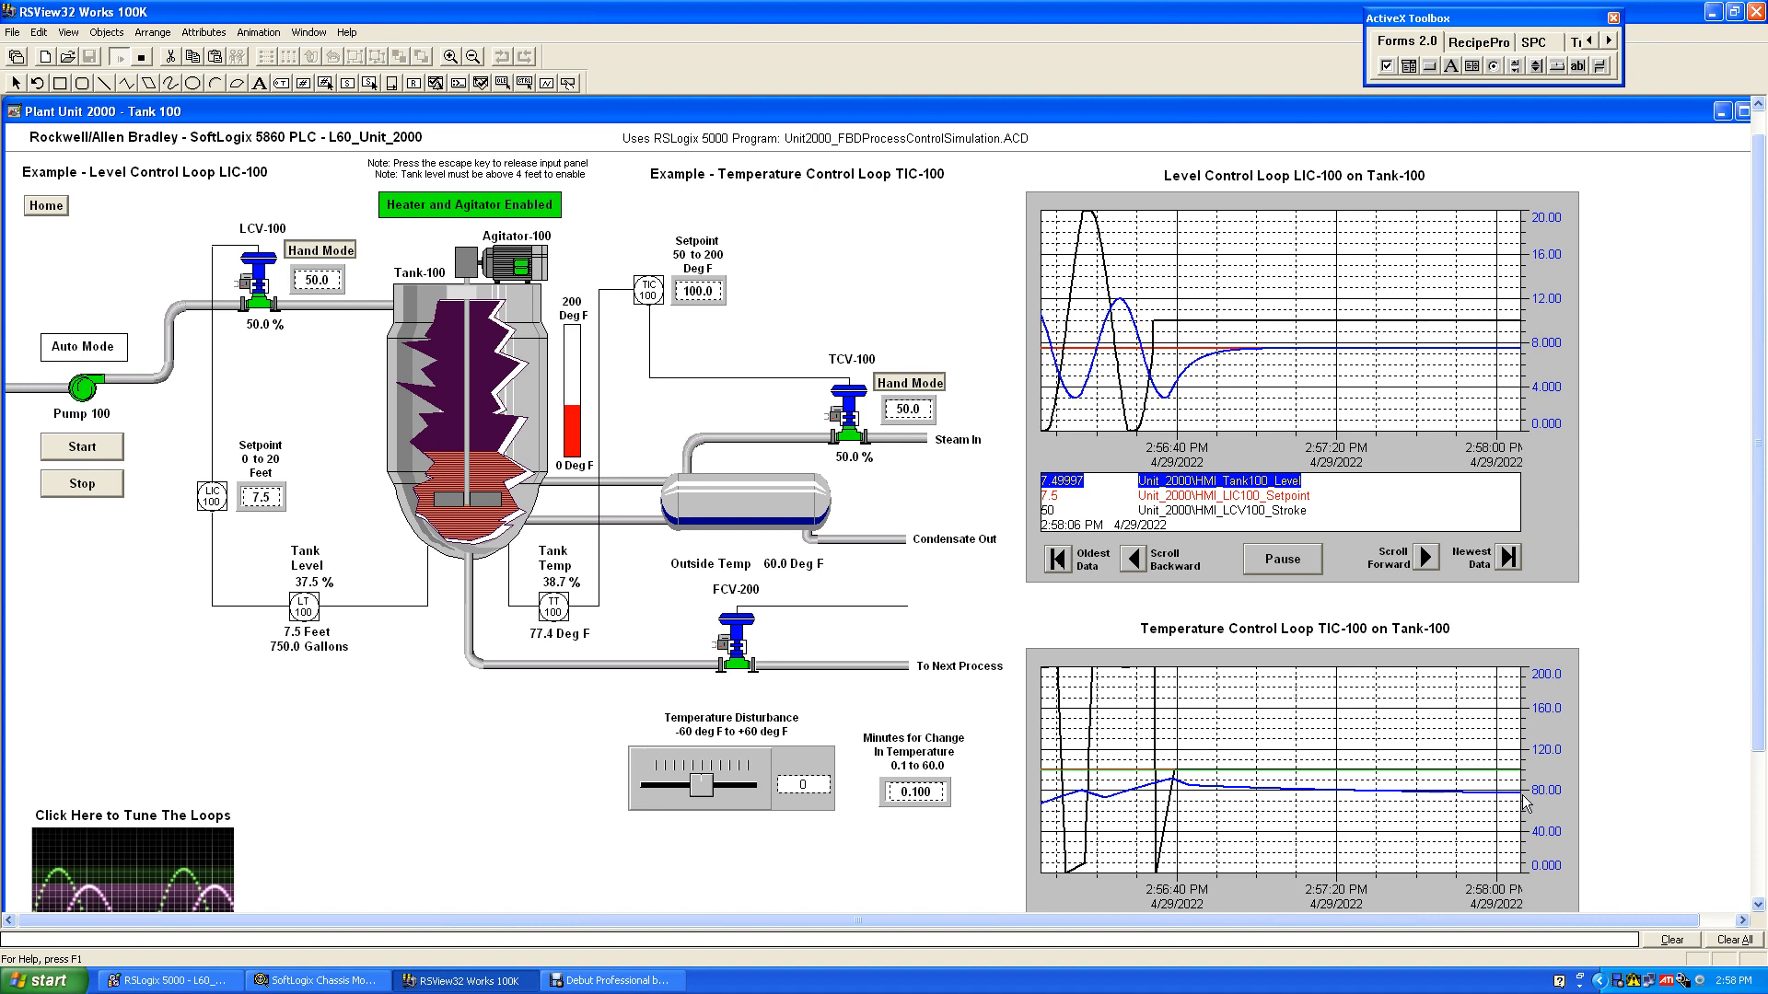
# Open the Tank 100 loop tuning display and return the TCV-100 and LCV-100 valves to Auto Mode.
pyautogui.click(172, 857)
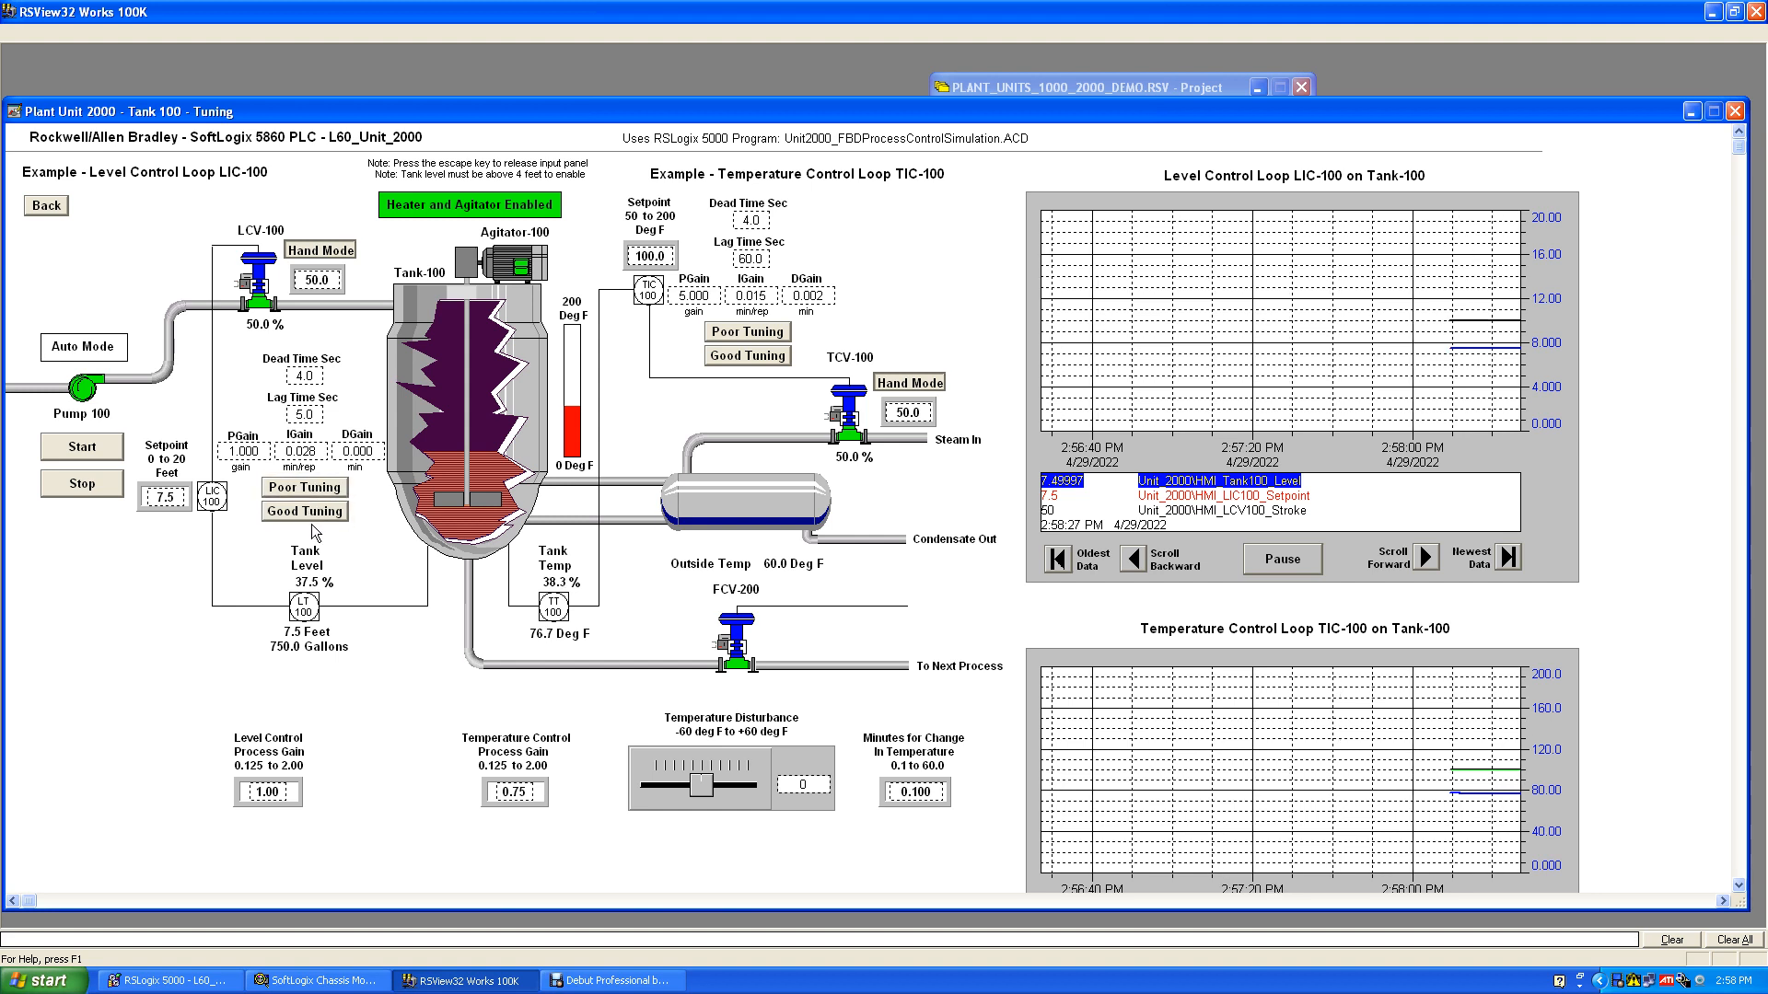
pyautogui.click(910, 383)
pyautogui.click(327, 251)
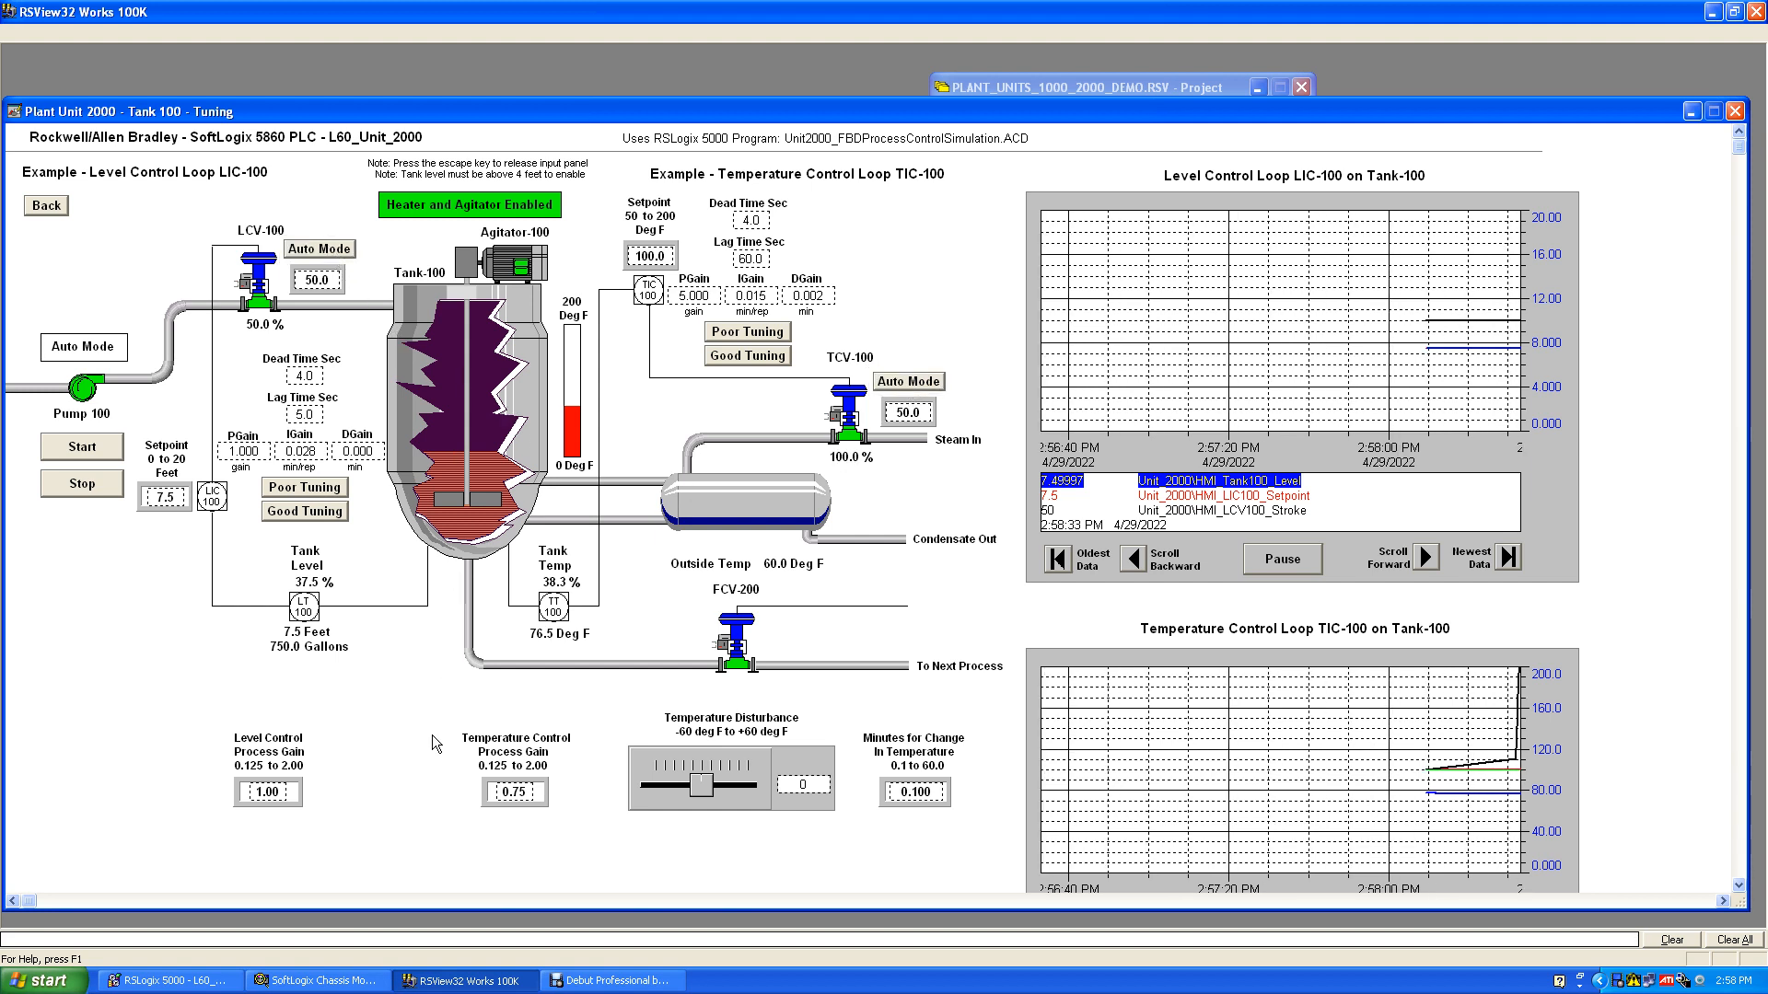
# Set the LIC-100 level setpoint to 10 feet and download it to the controller.
pyautogui.click(179, 501)
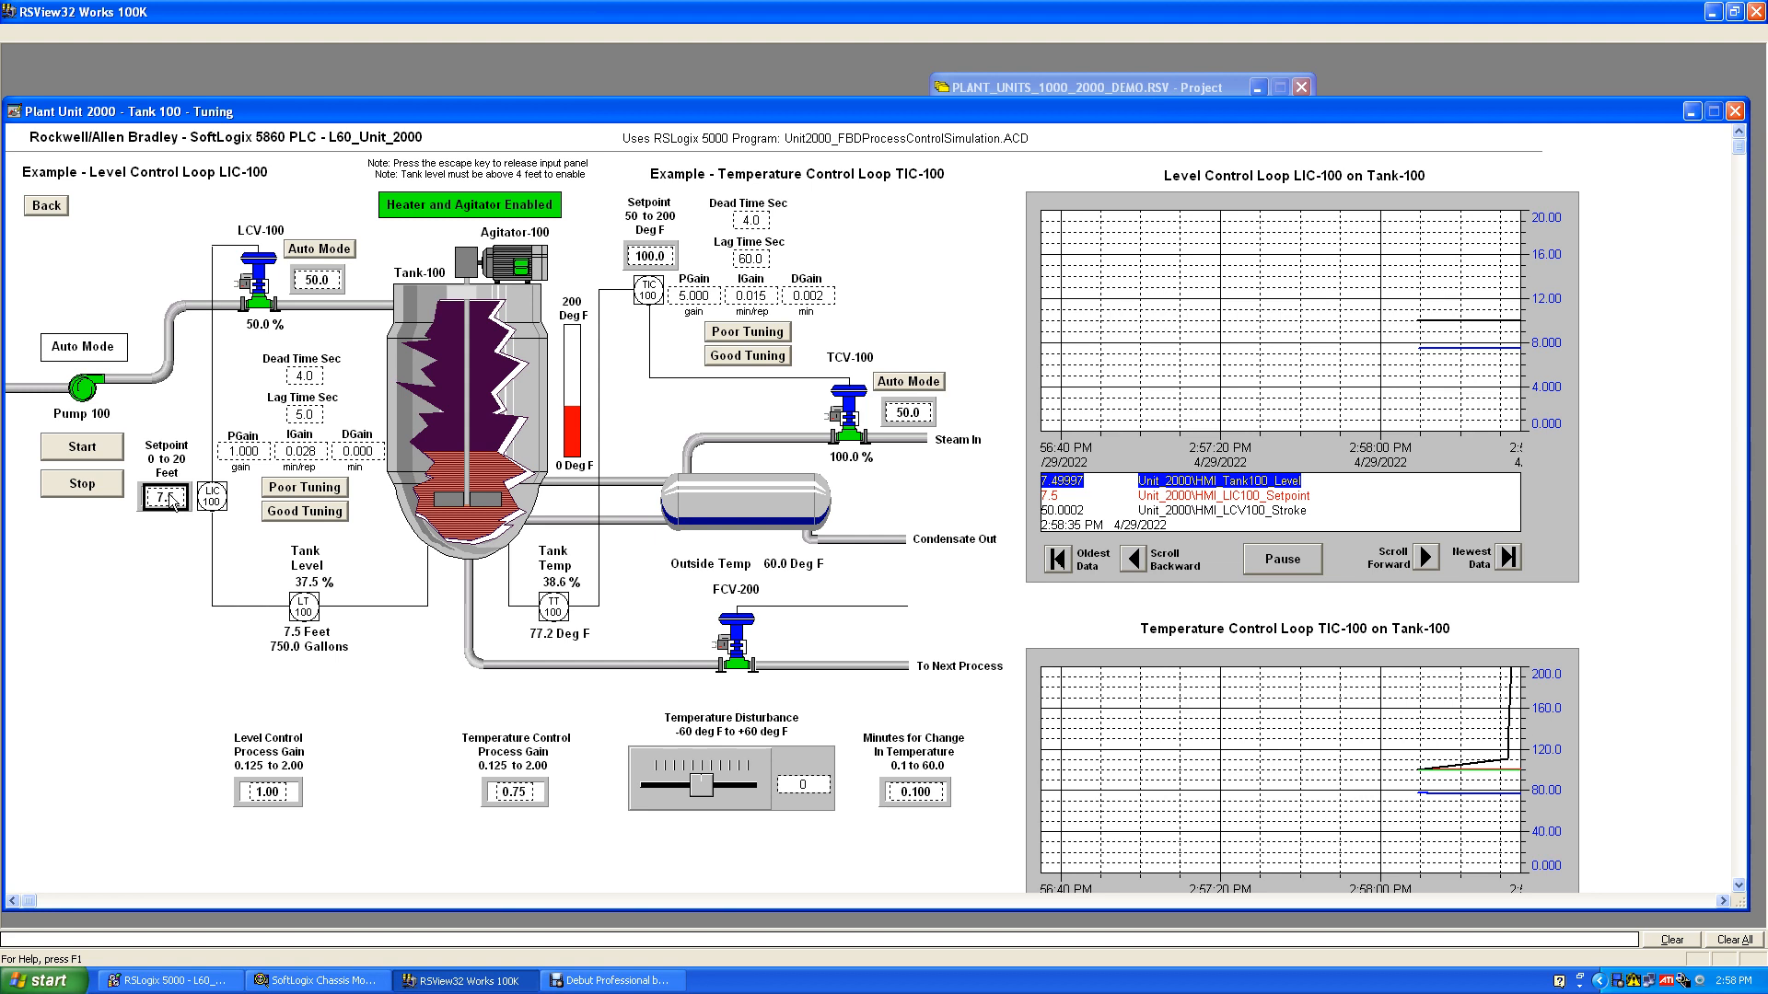
pyautogui.write('11')
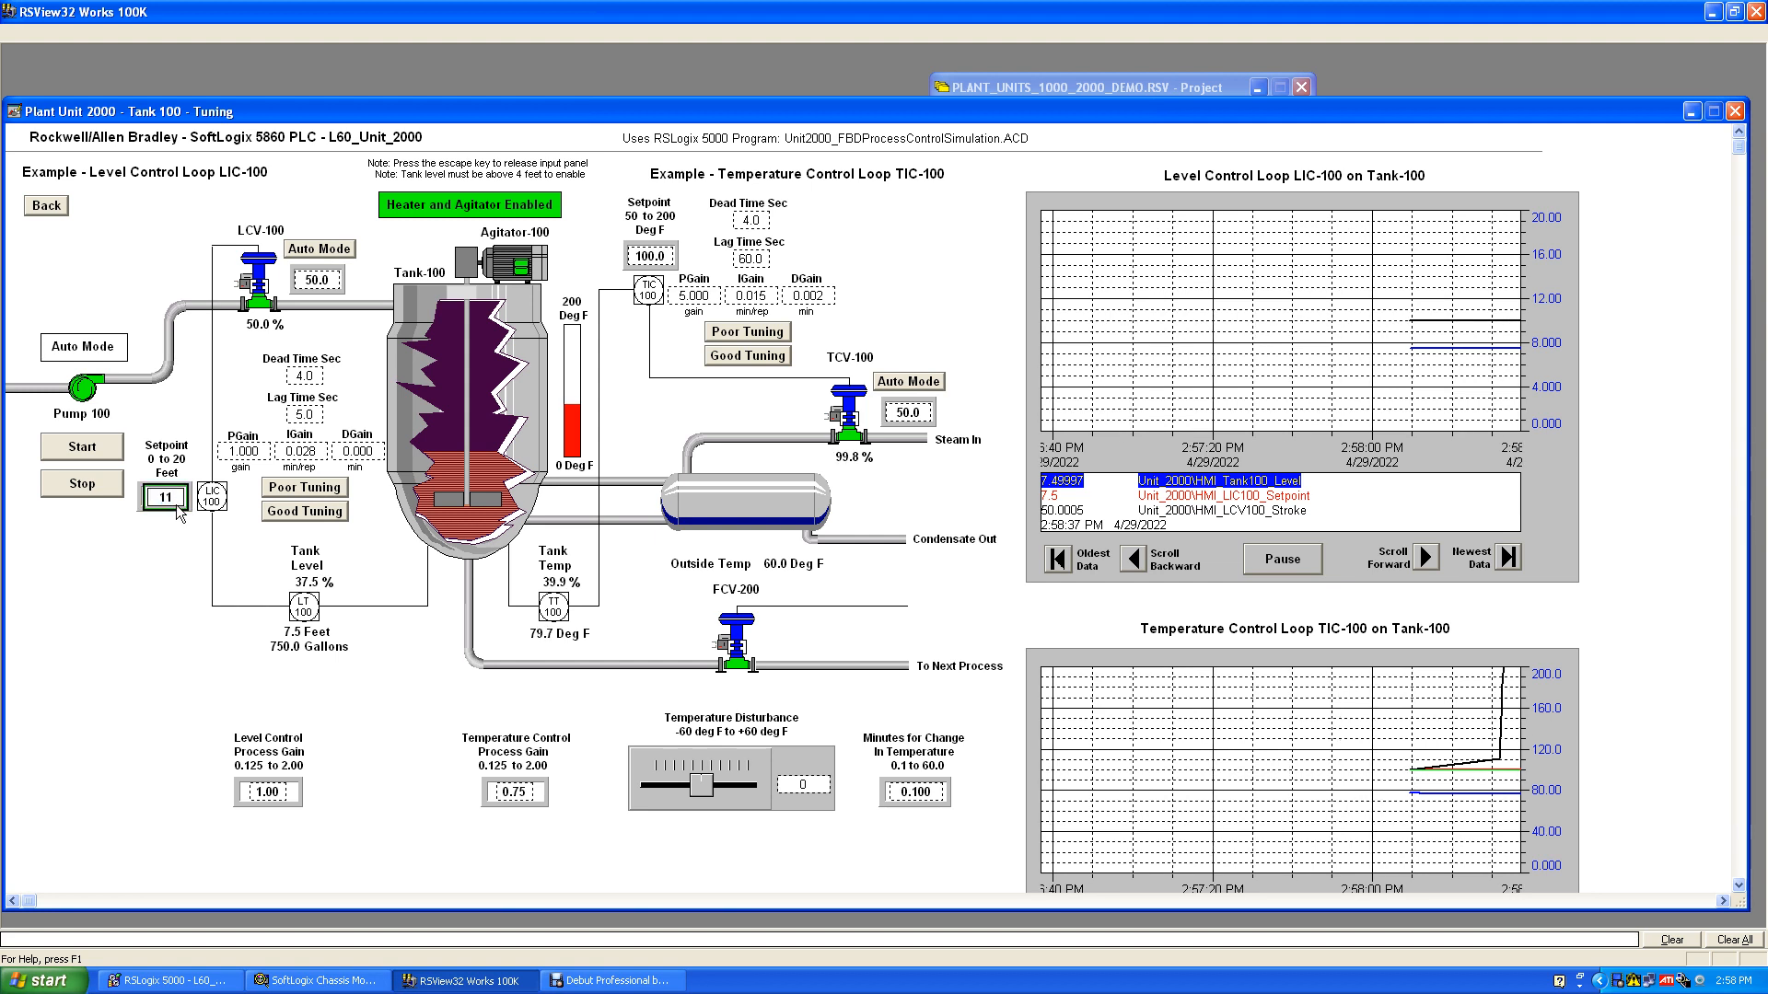
pyautogui.write('0')
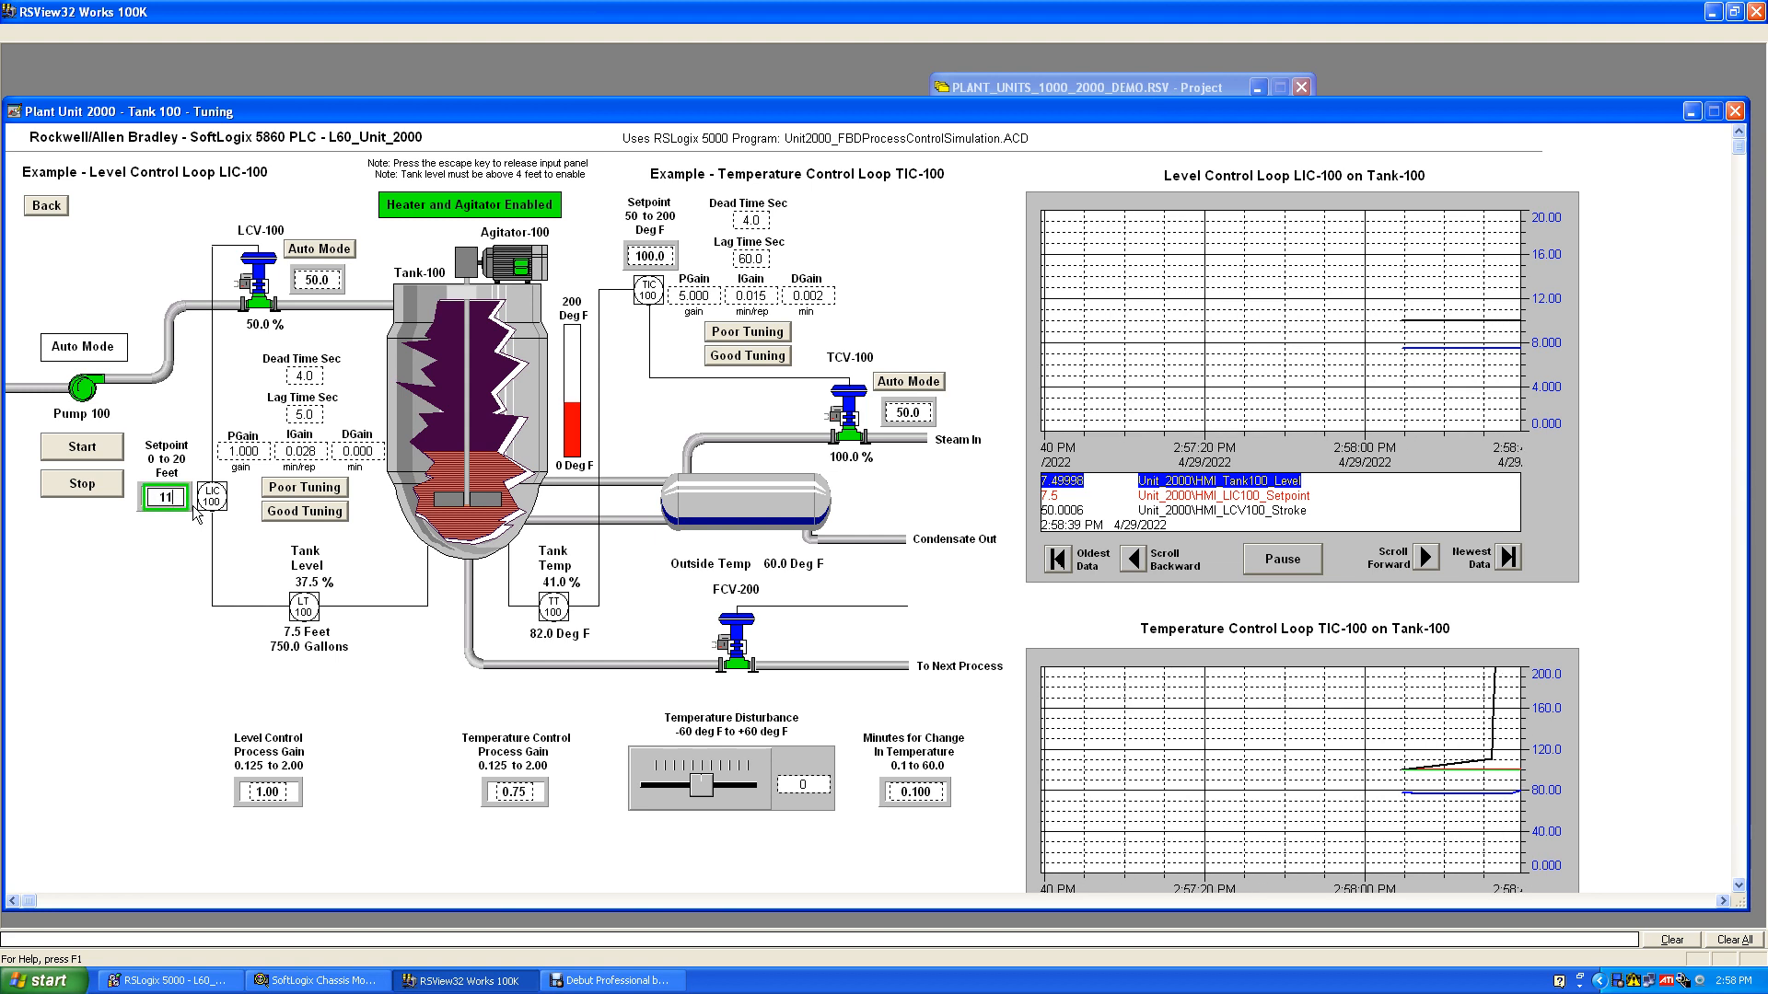
pyautogui.press('BackSpace')
pyautogui.press('Return')
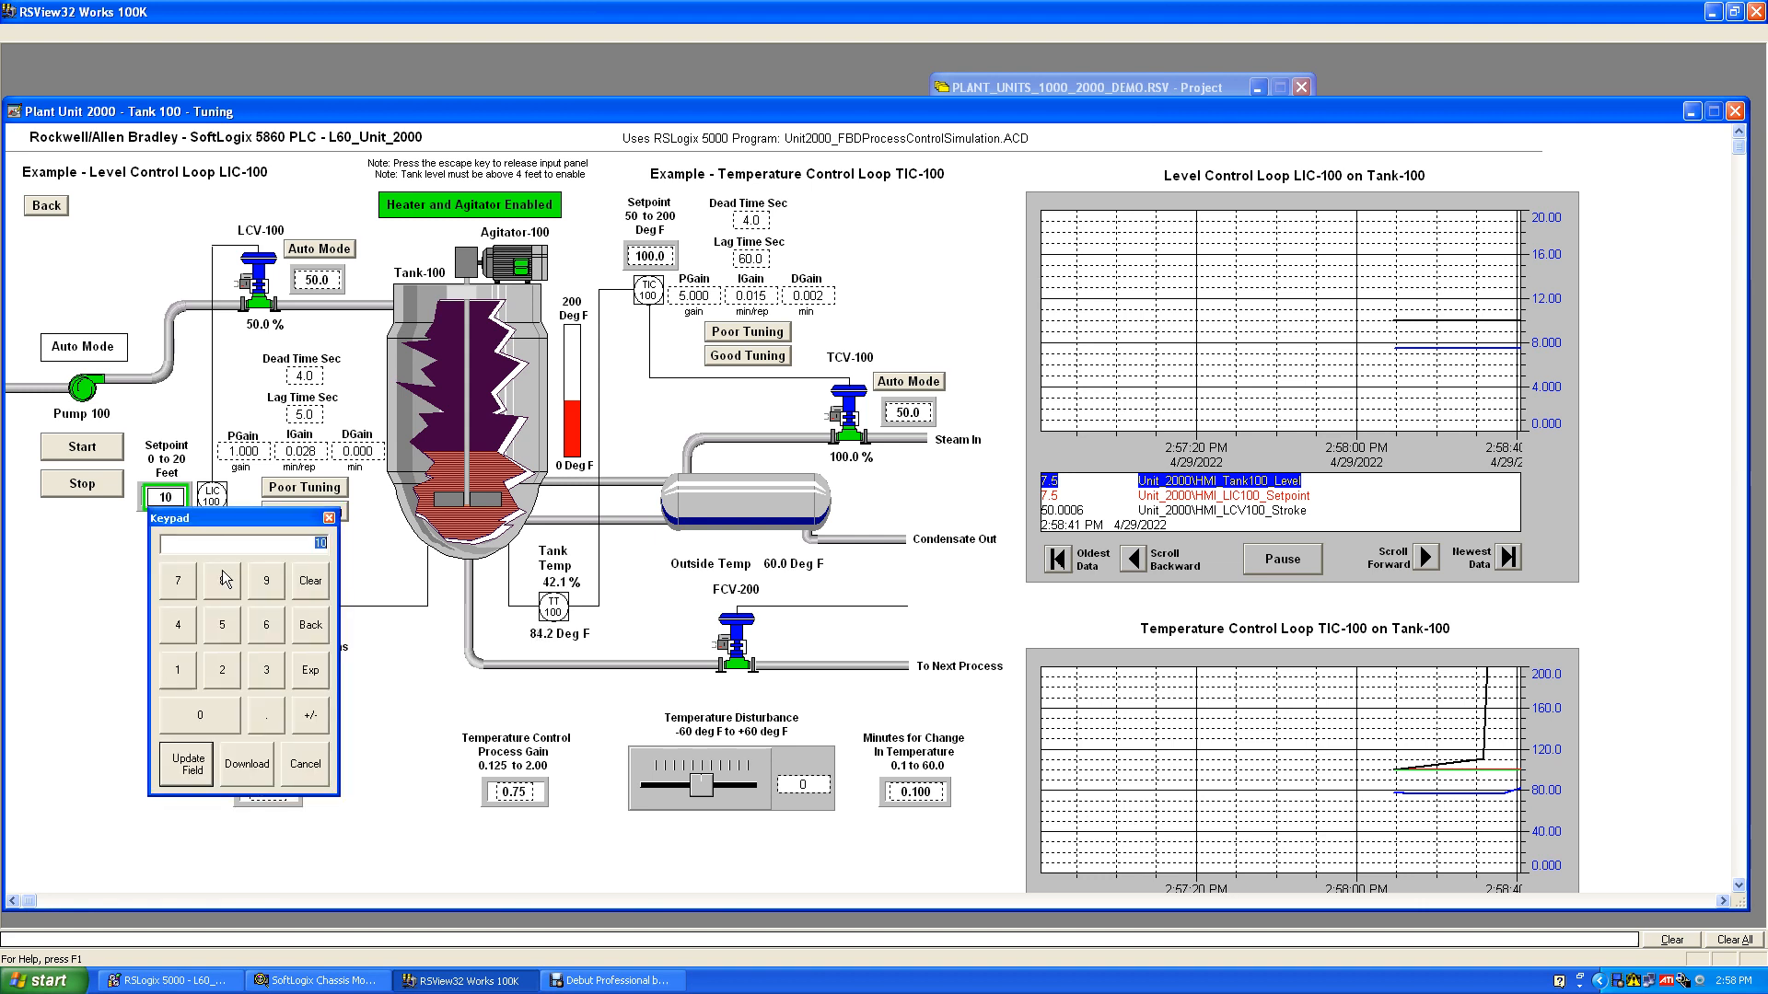
pyautogui.click(262, 772)
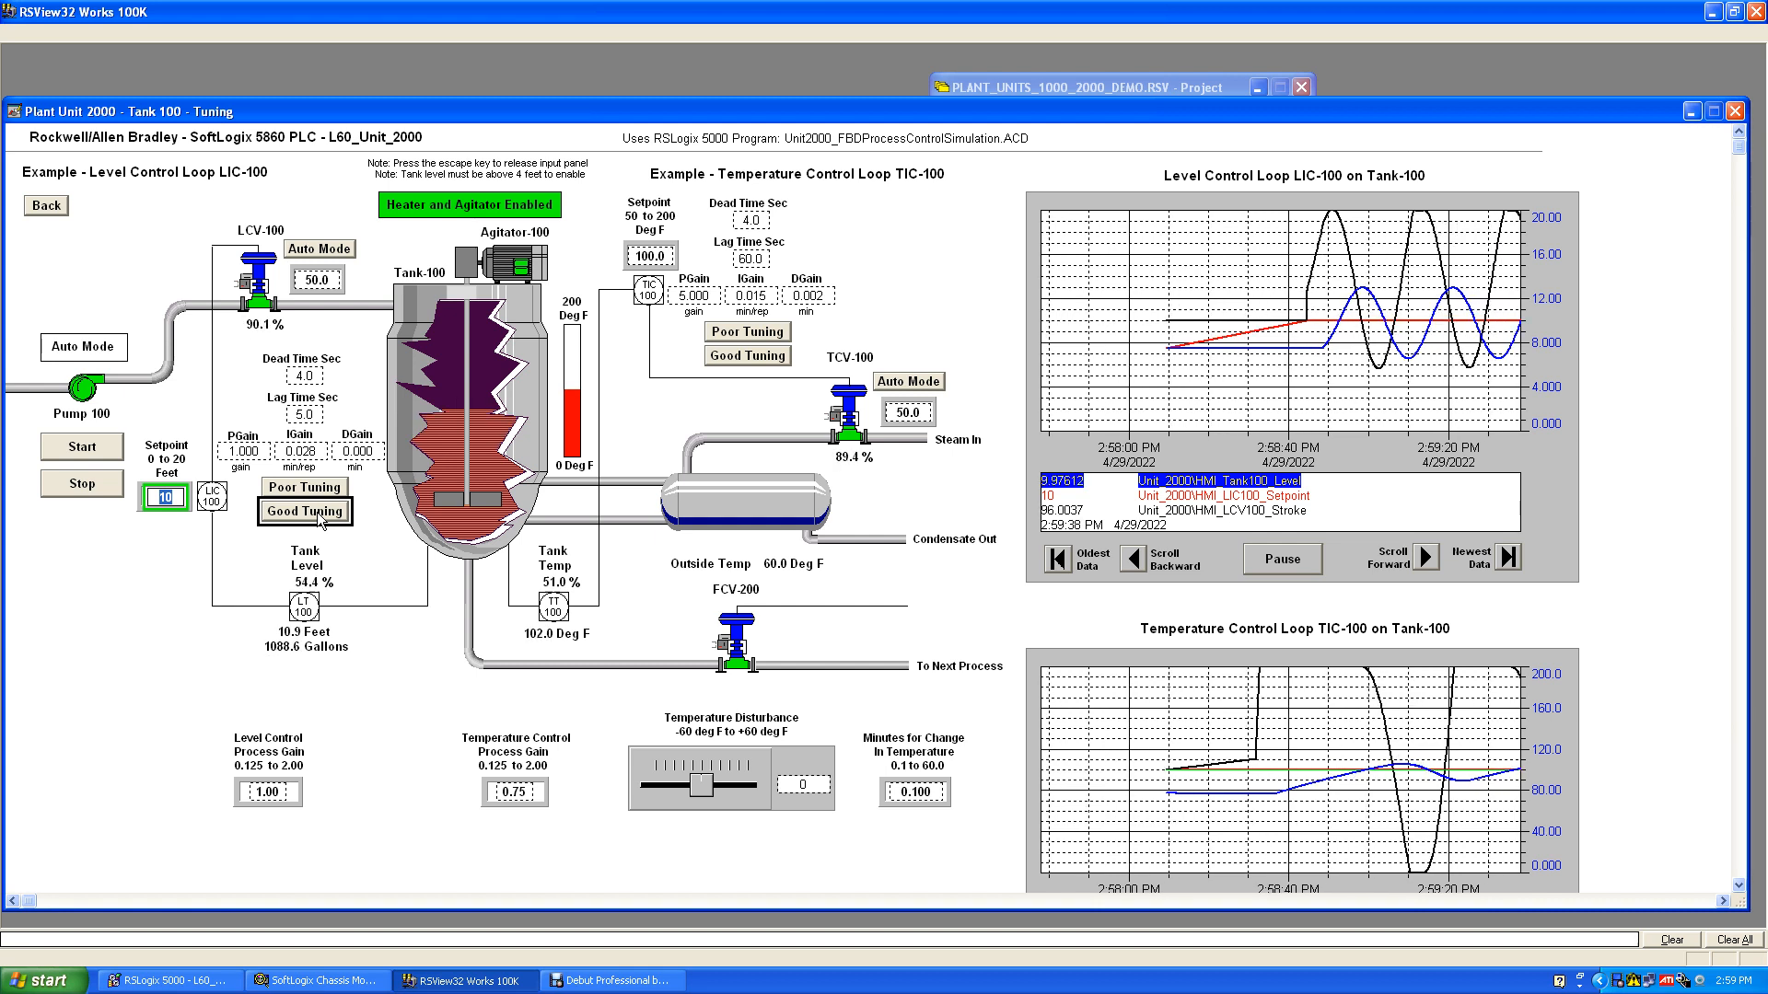
# Apply the Good Tuning gains to the LIC-100 level loop and to the TIC-100 temperature loop.
pyautogui.click(319, 516)
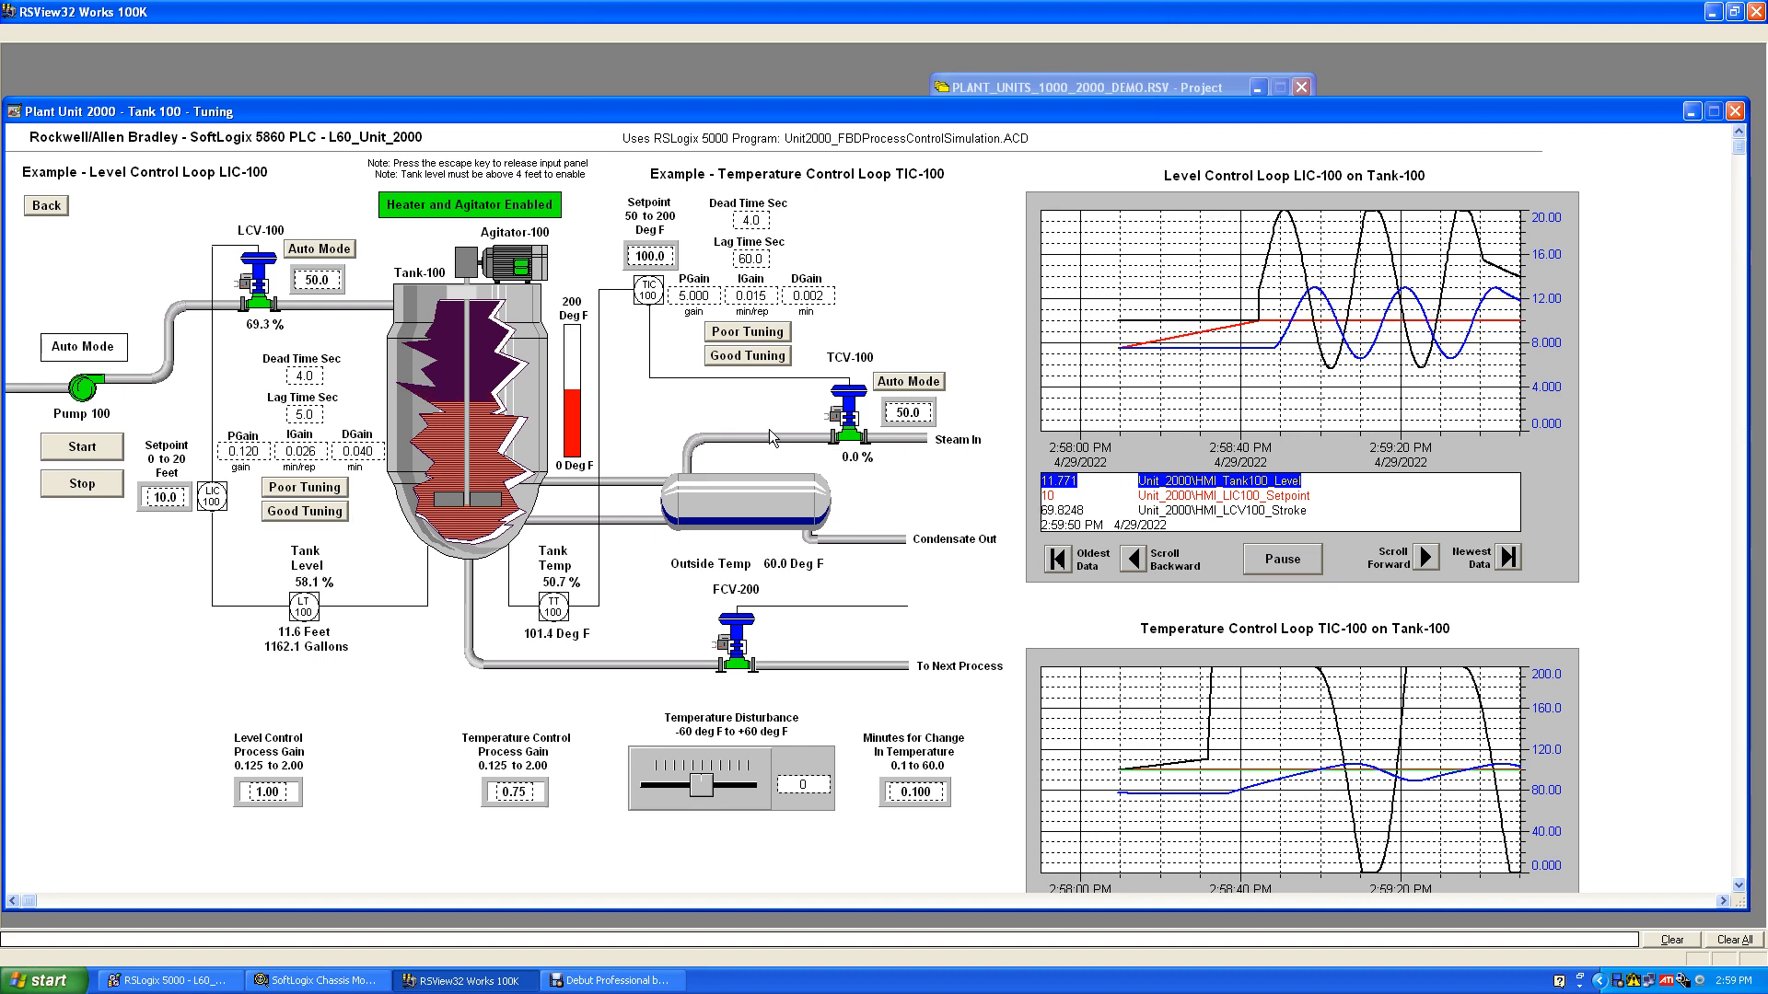
pyautogui.click(759, 357)
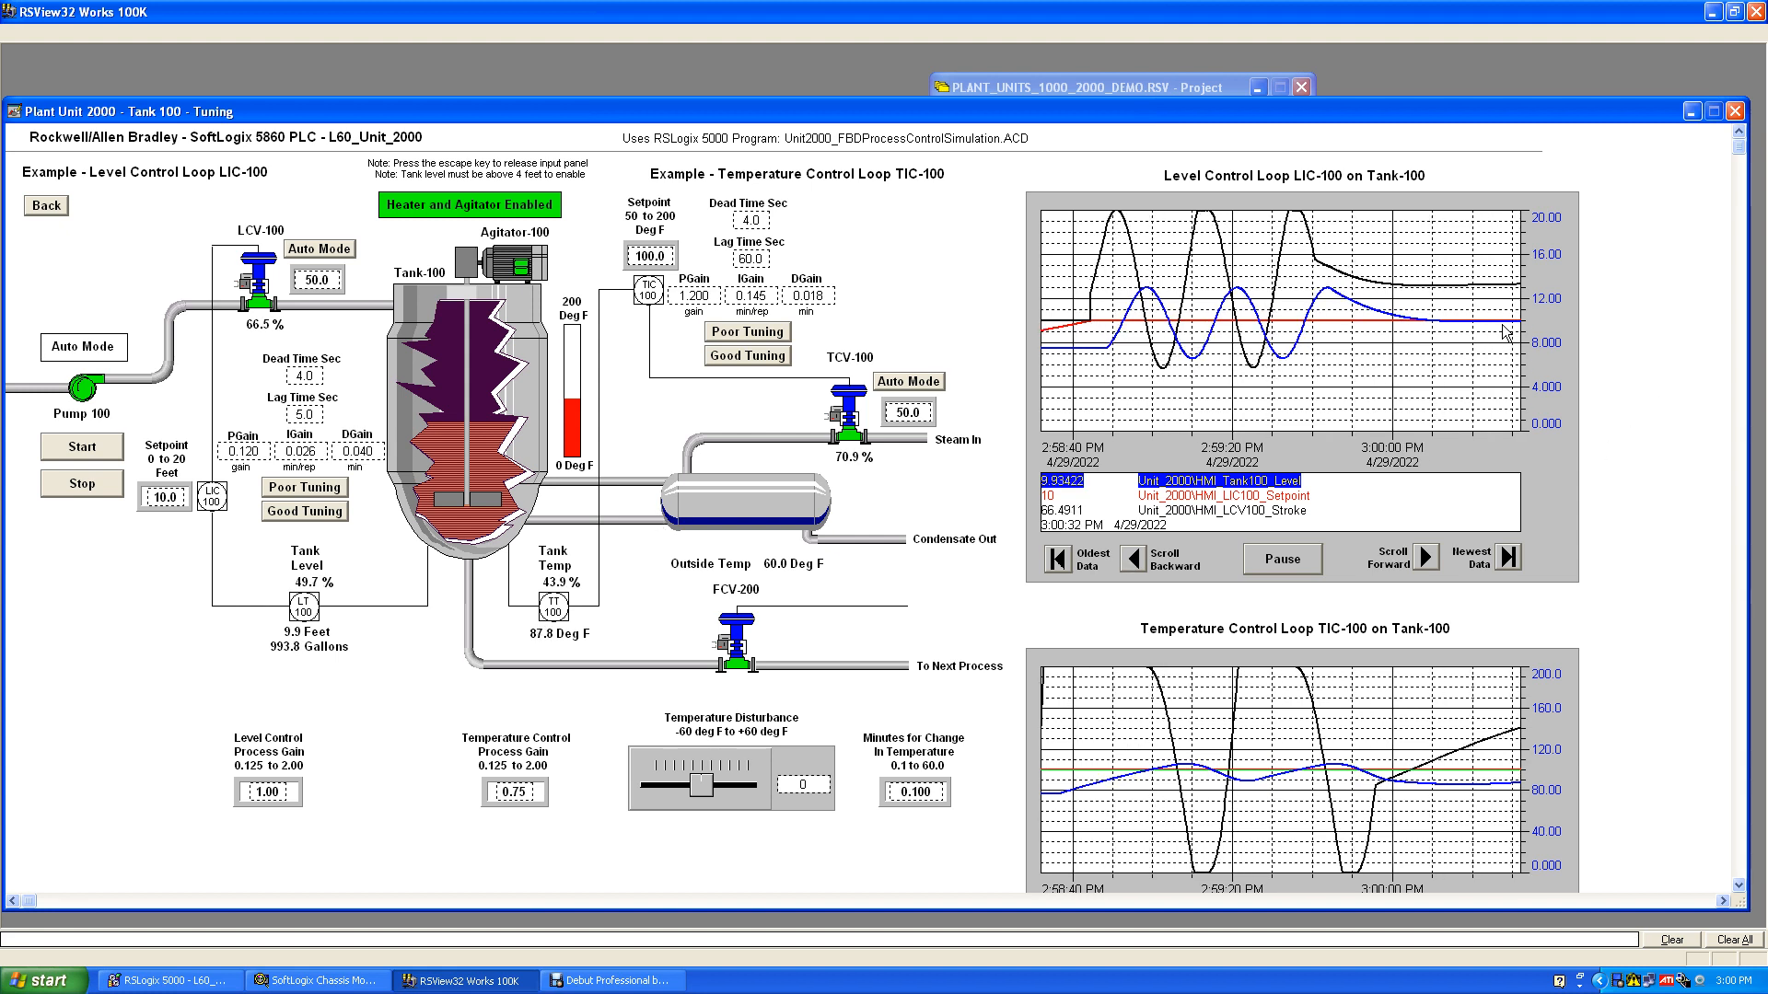
# Apply Poor Tuning to the LIC-100 level loop and download a level setpoint of 7.5 feet.
pyautogui.click(319, 498)
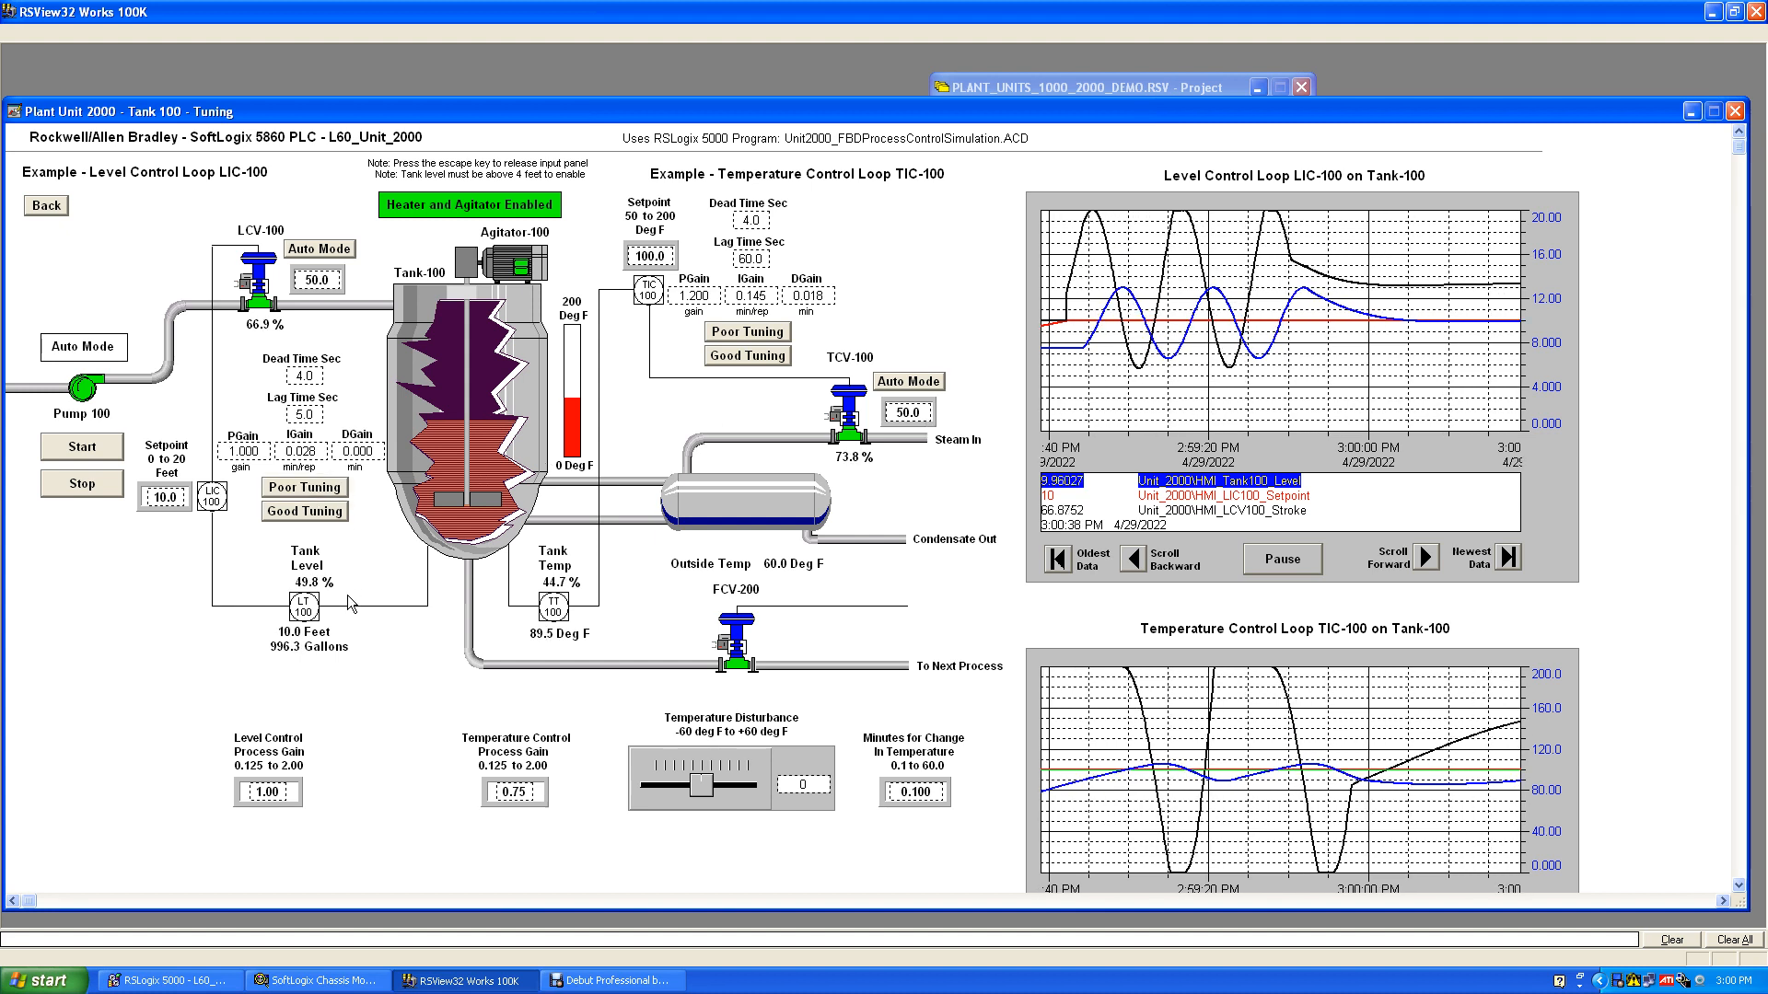
pyautogui.click(162, 499)
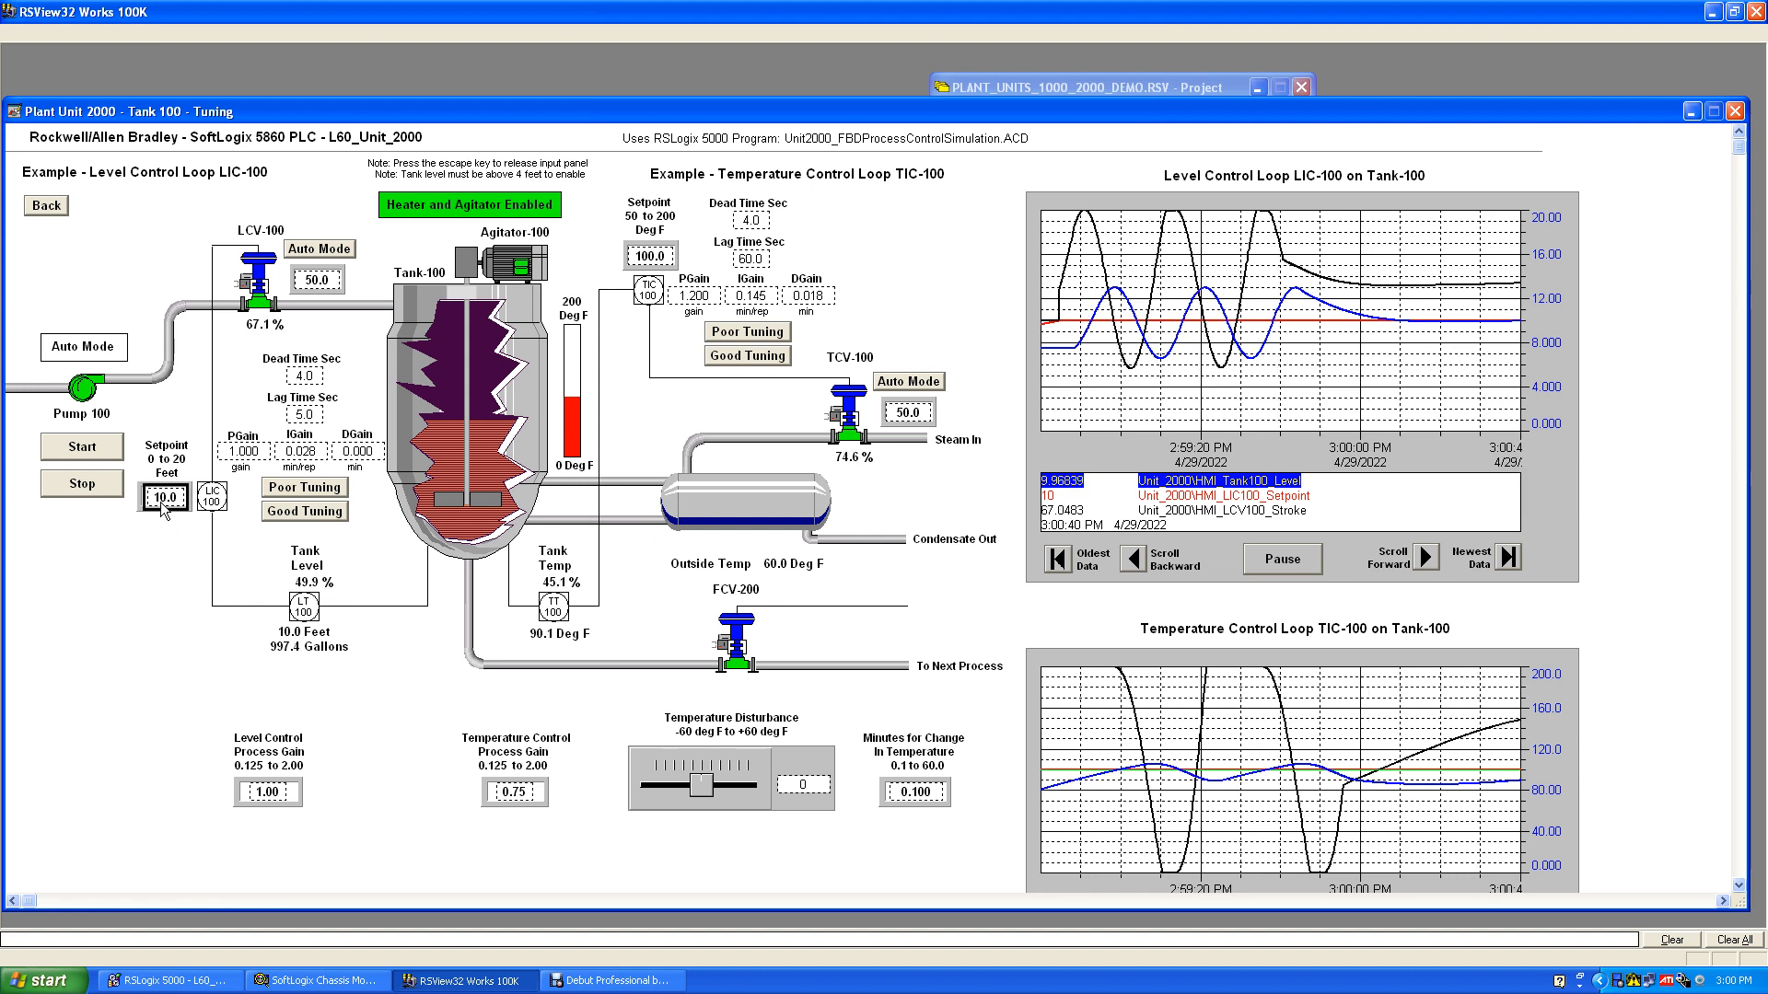
pyautogui.write('7.5')
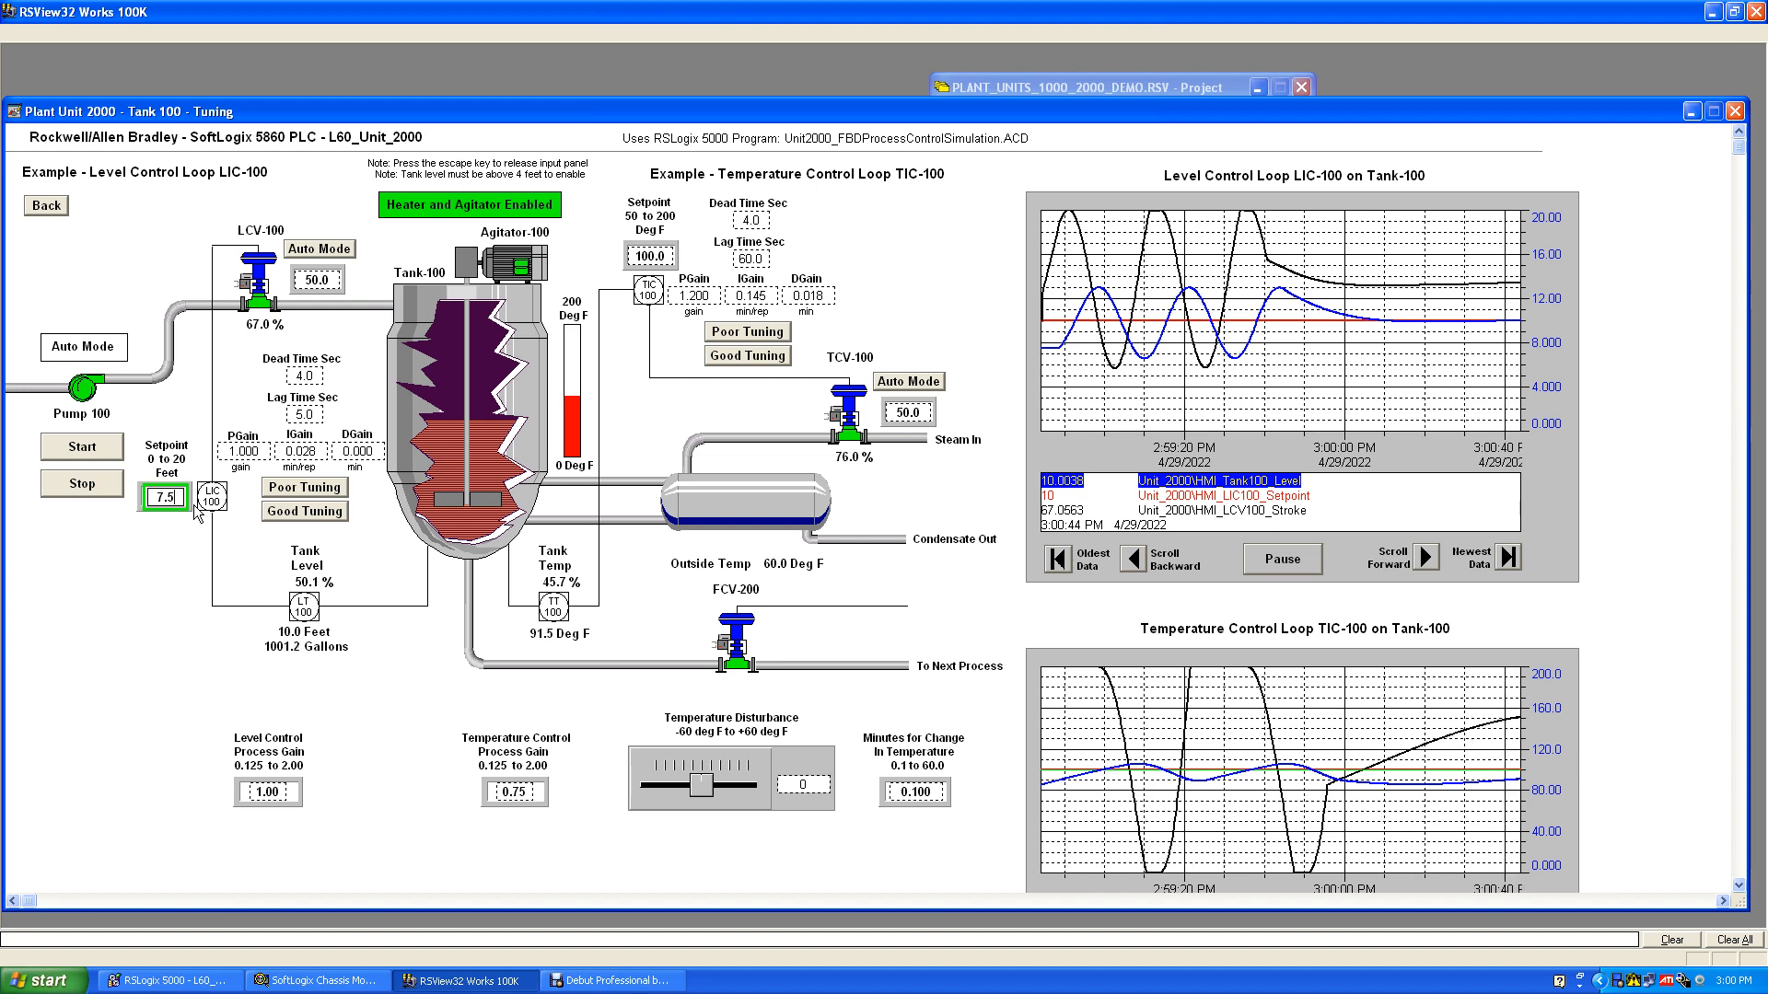
pyautogui.press('Return')
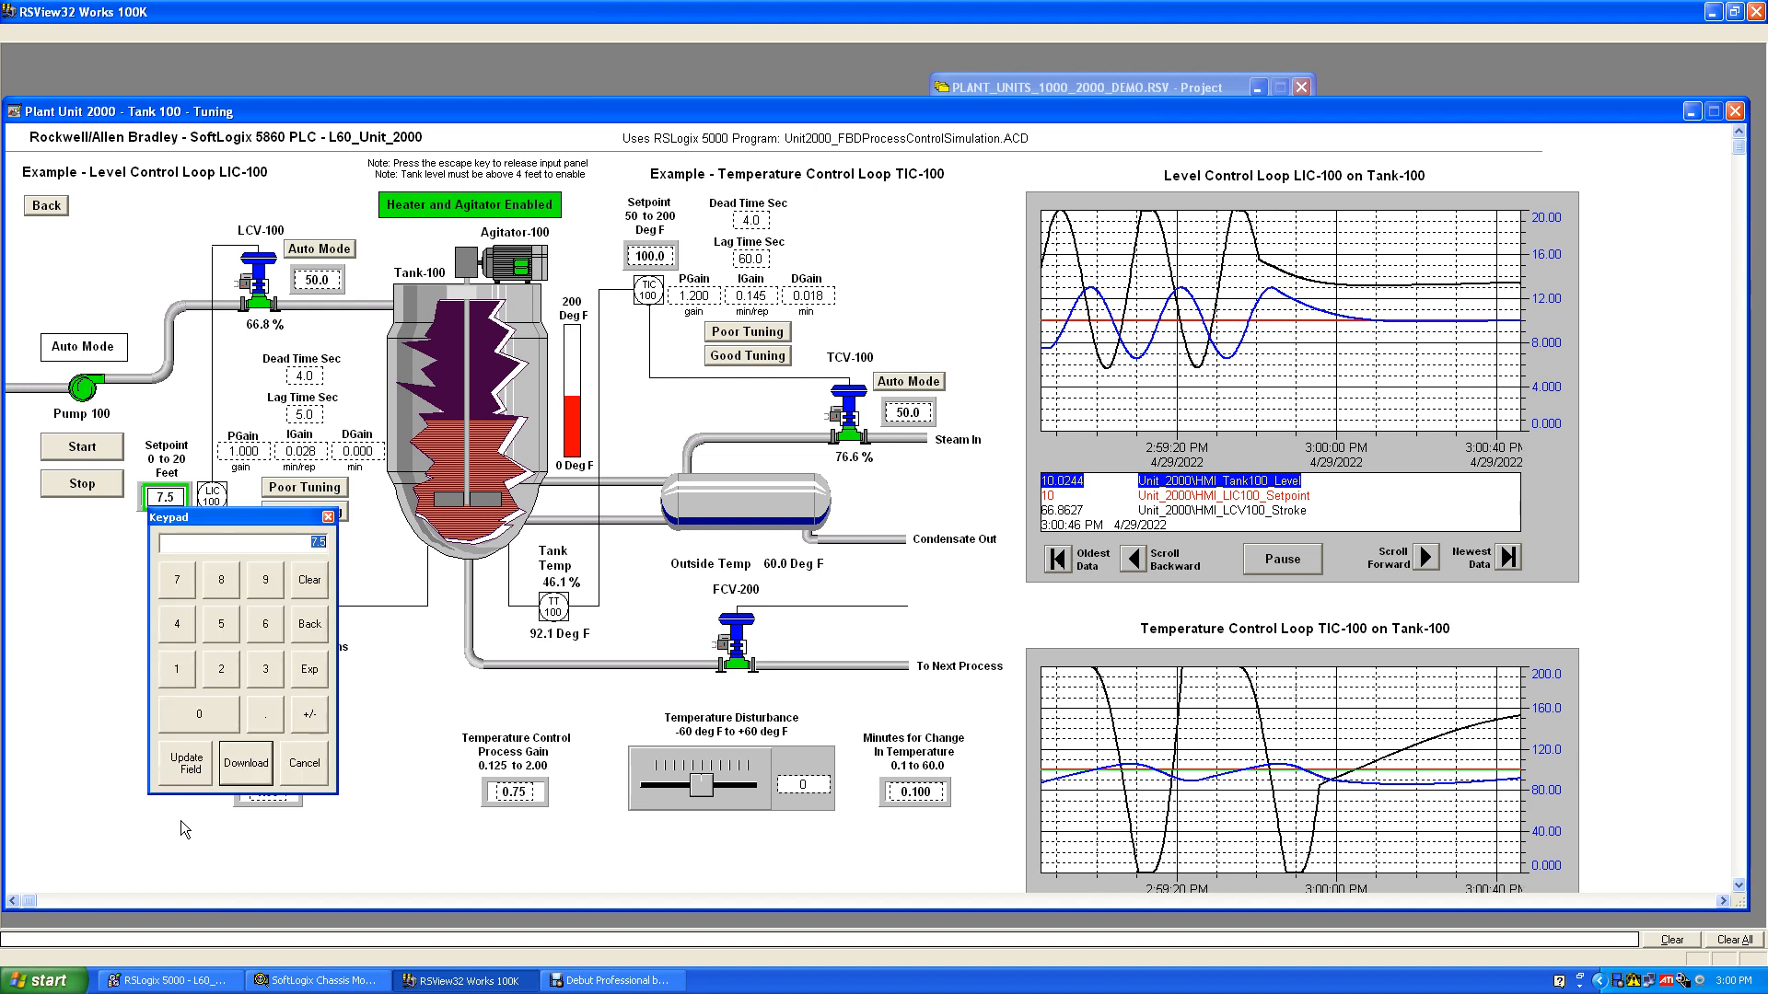
pyautogui.click(237, 774)
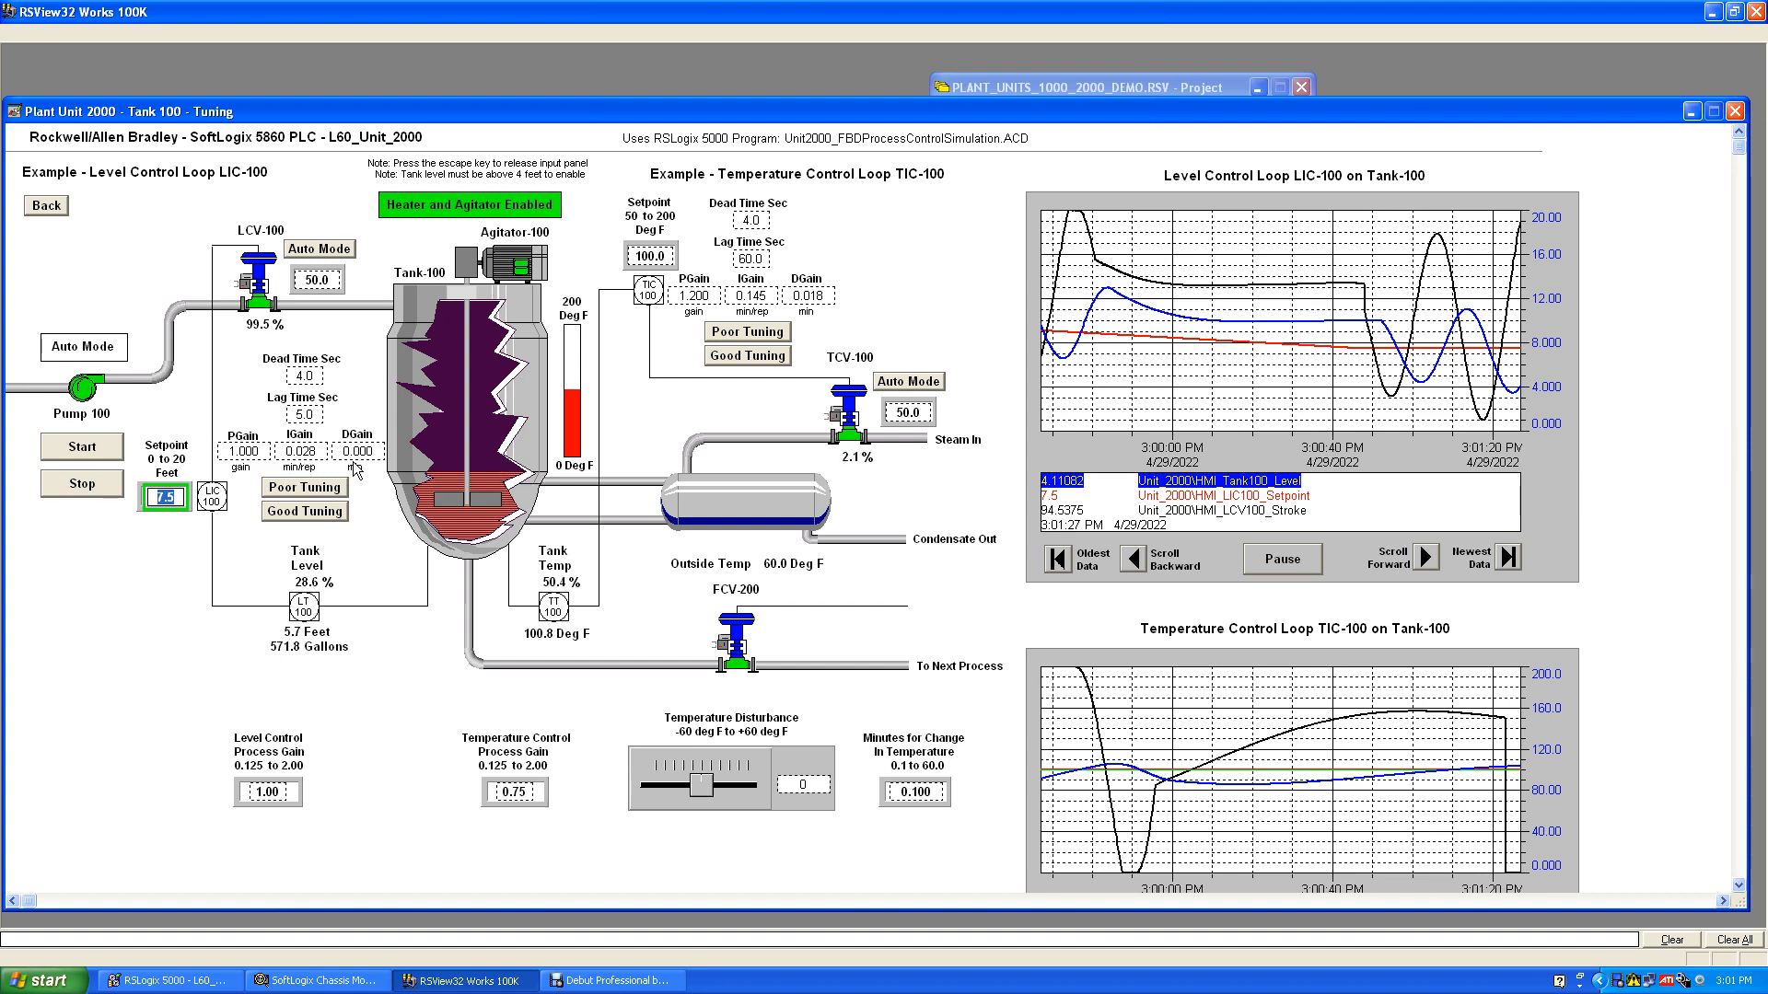
# Restore Good Tuning on the level loop and reapply it to the temperature loop.
pyautogui.click(312, 519)
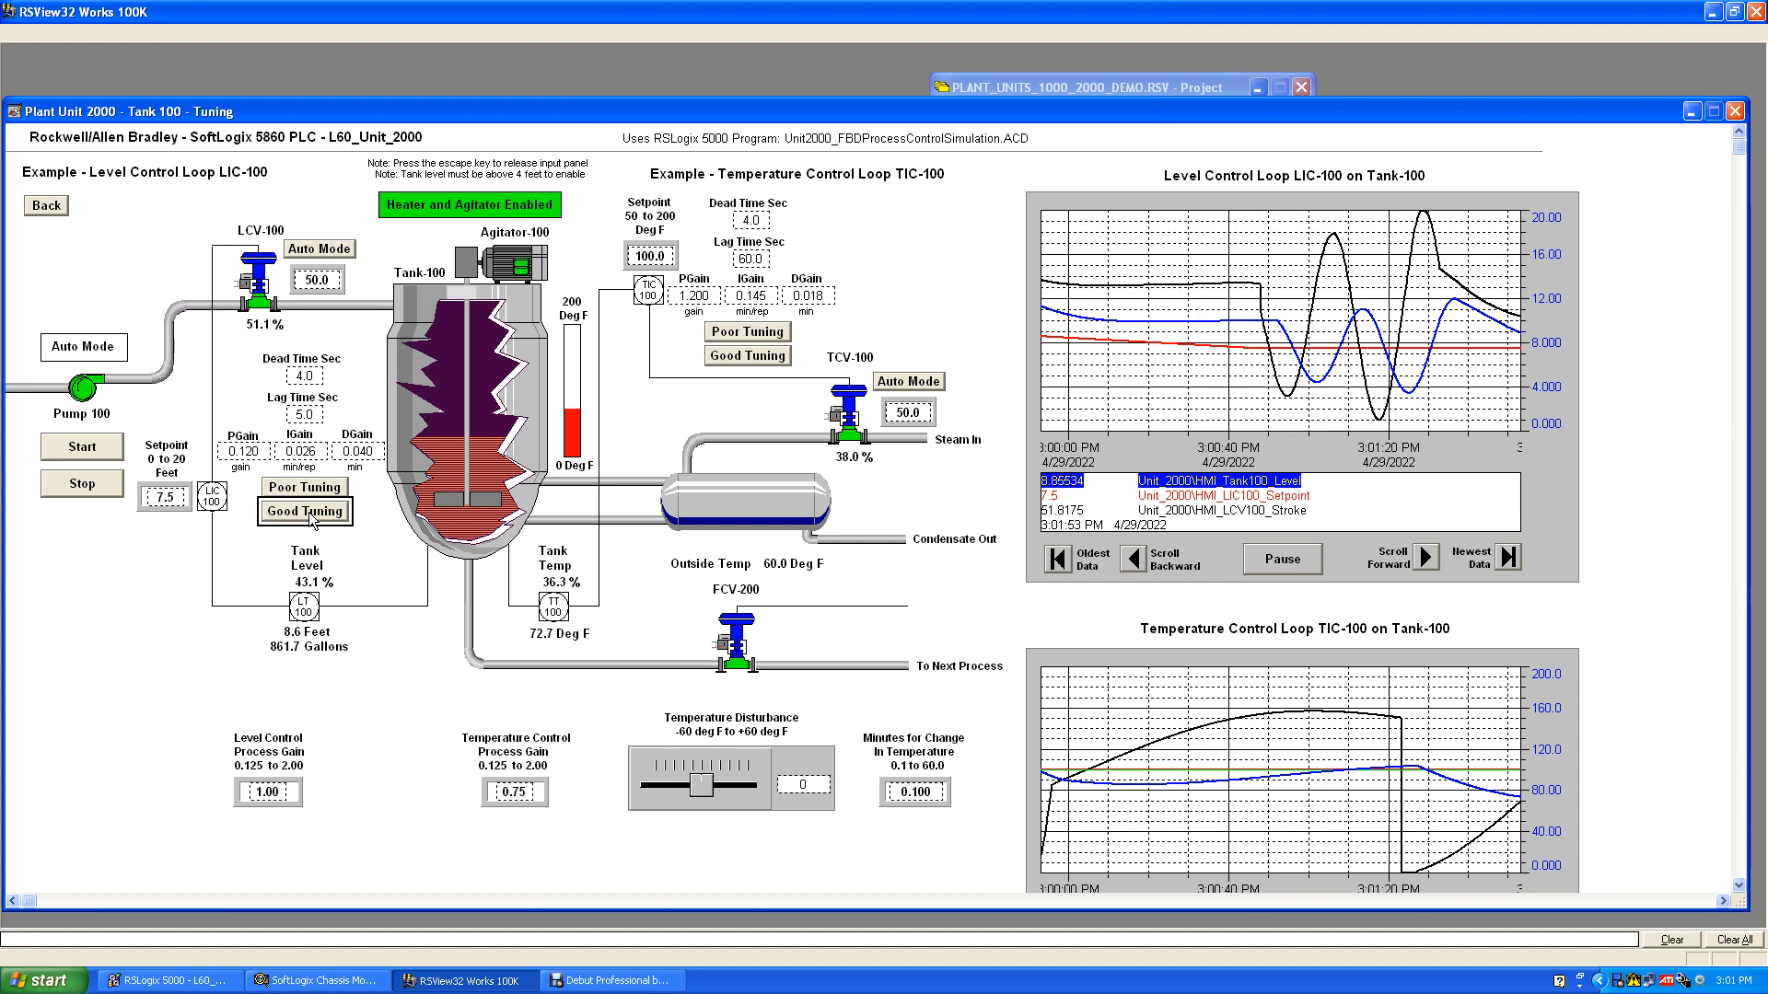
pyautogui.click(767, 361)
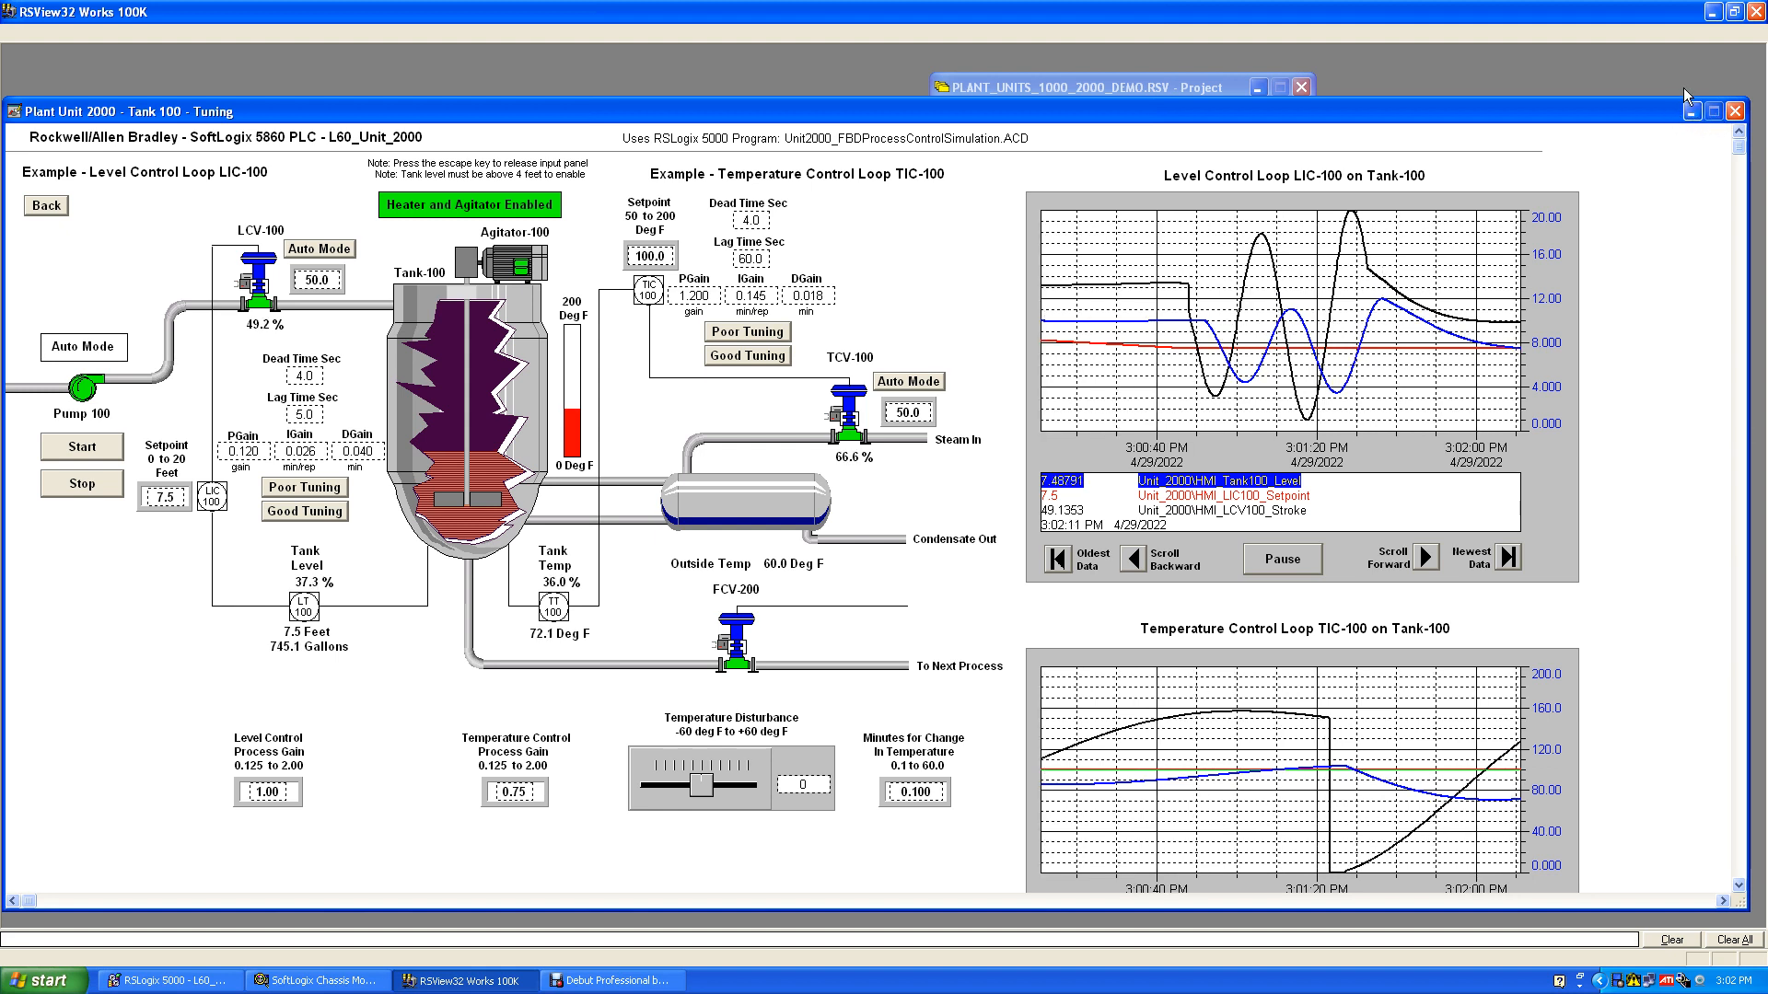
# Reposition and enlarge the tuning display window so the full TIC-100 temperature trend and its tag legend can be viewed.
pyautogui.moveTo(1664, 111); pyautogui.dragTo(1713, 54)
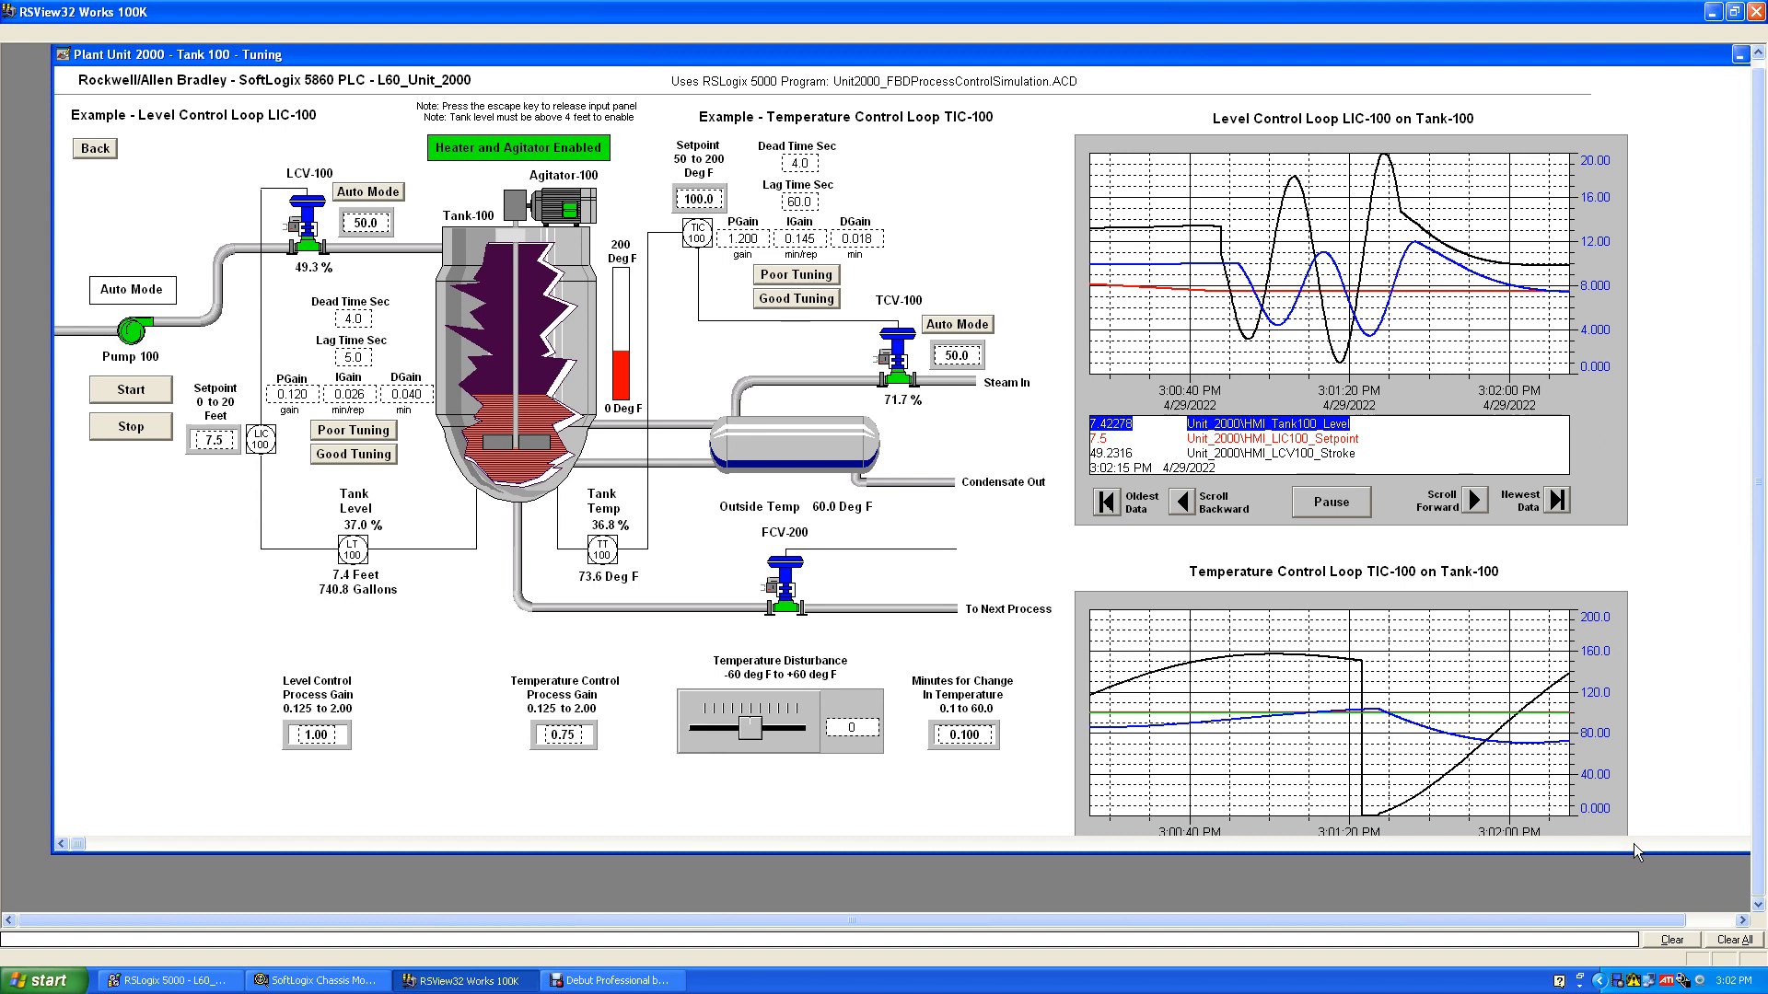
pyautogui.moveTo(1628, 911); pyautogui.dragTo(1628, 912)
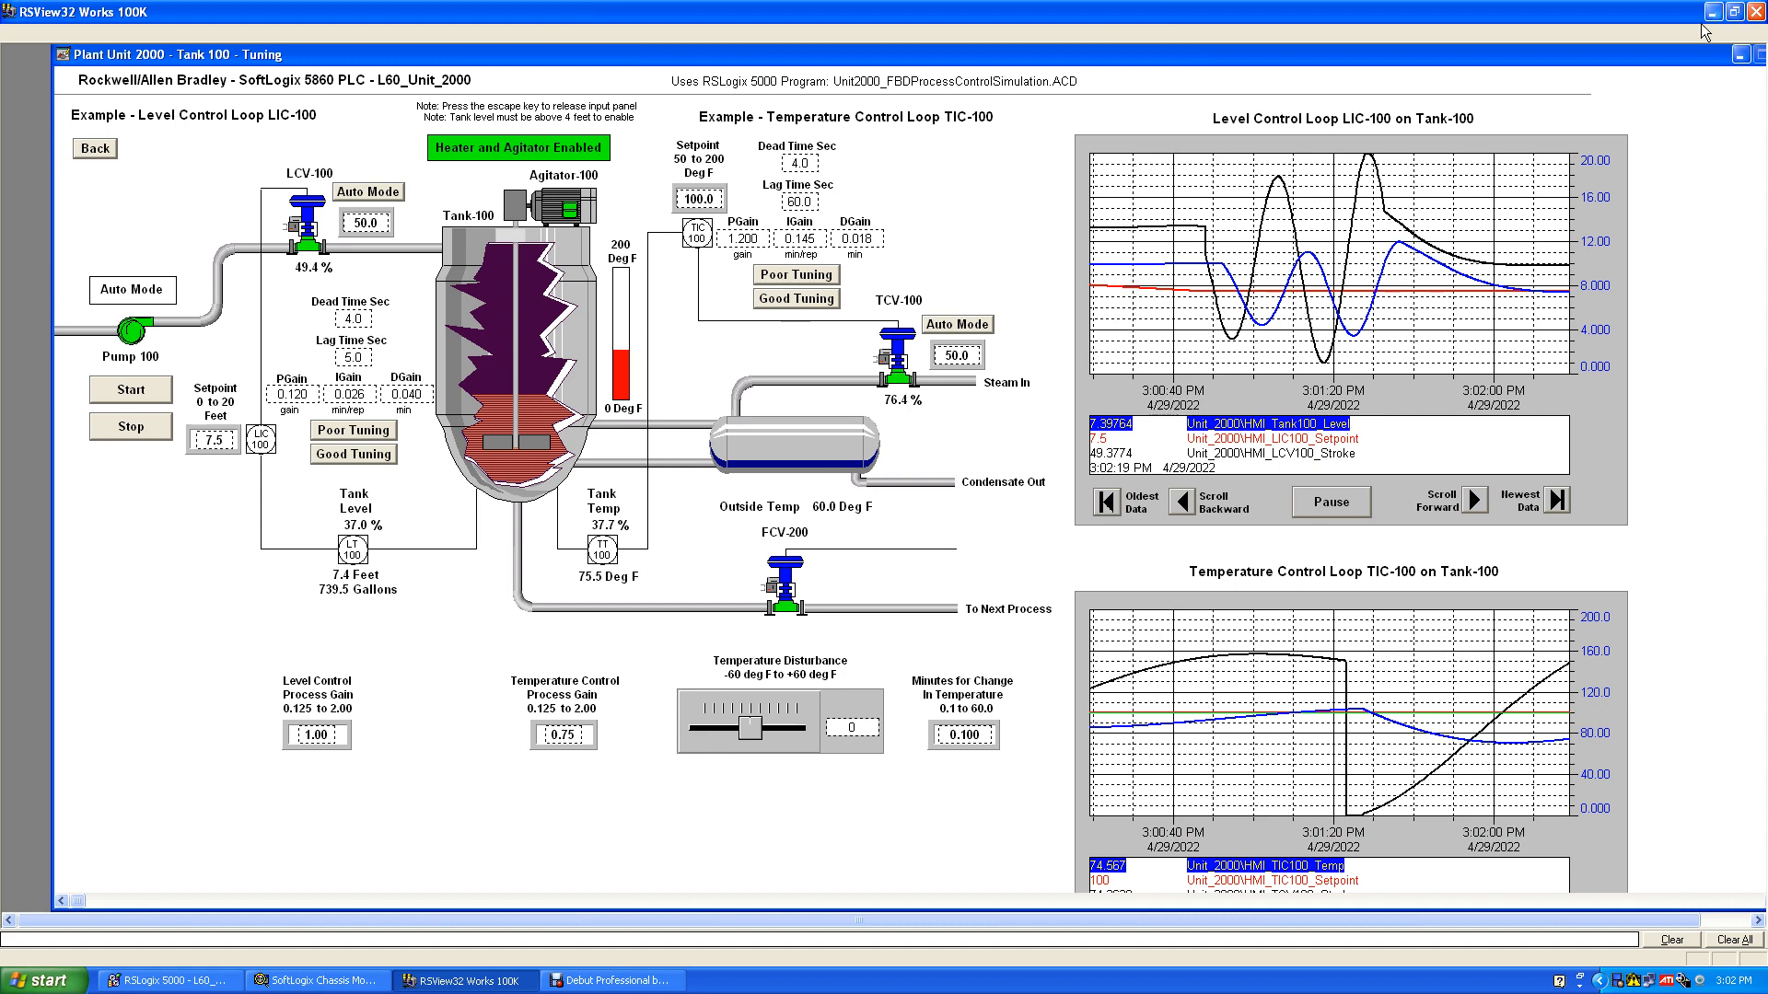
pyautogui.moveTo(1675, 50); pyautogui.dragTo(1620, 53)
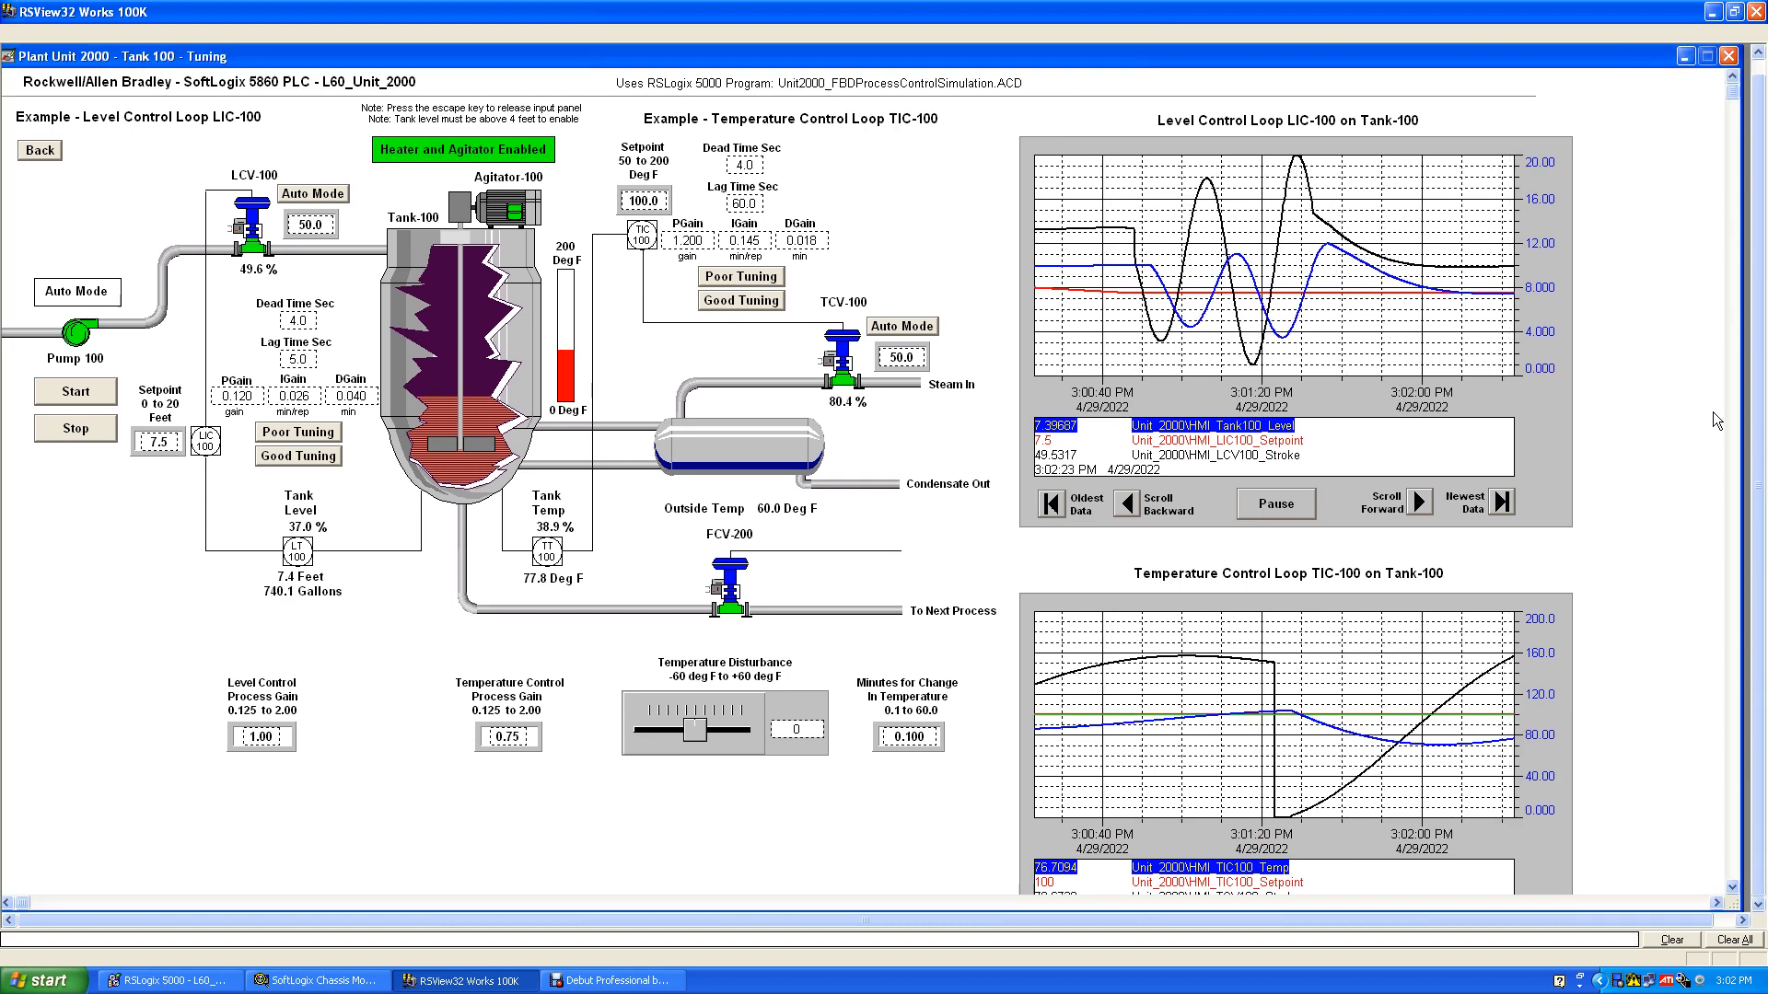
pyautogui.click(1732, 888)
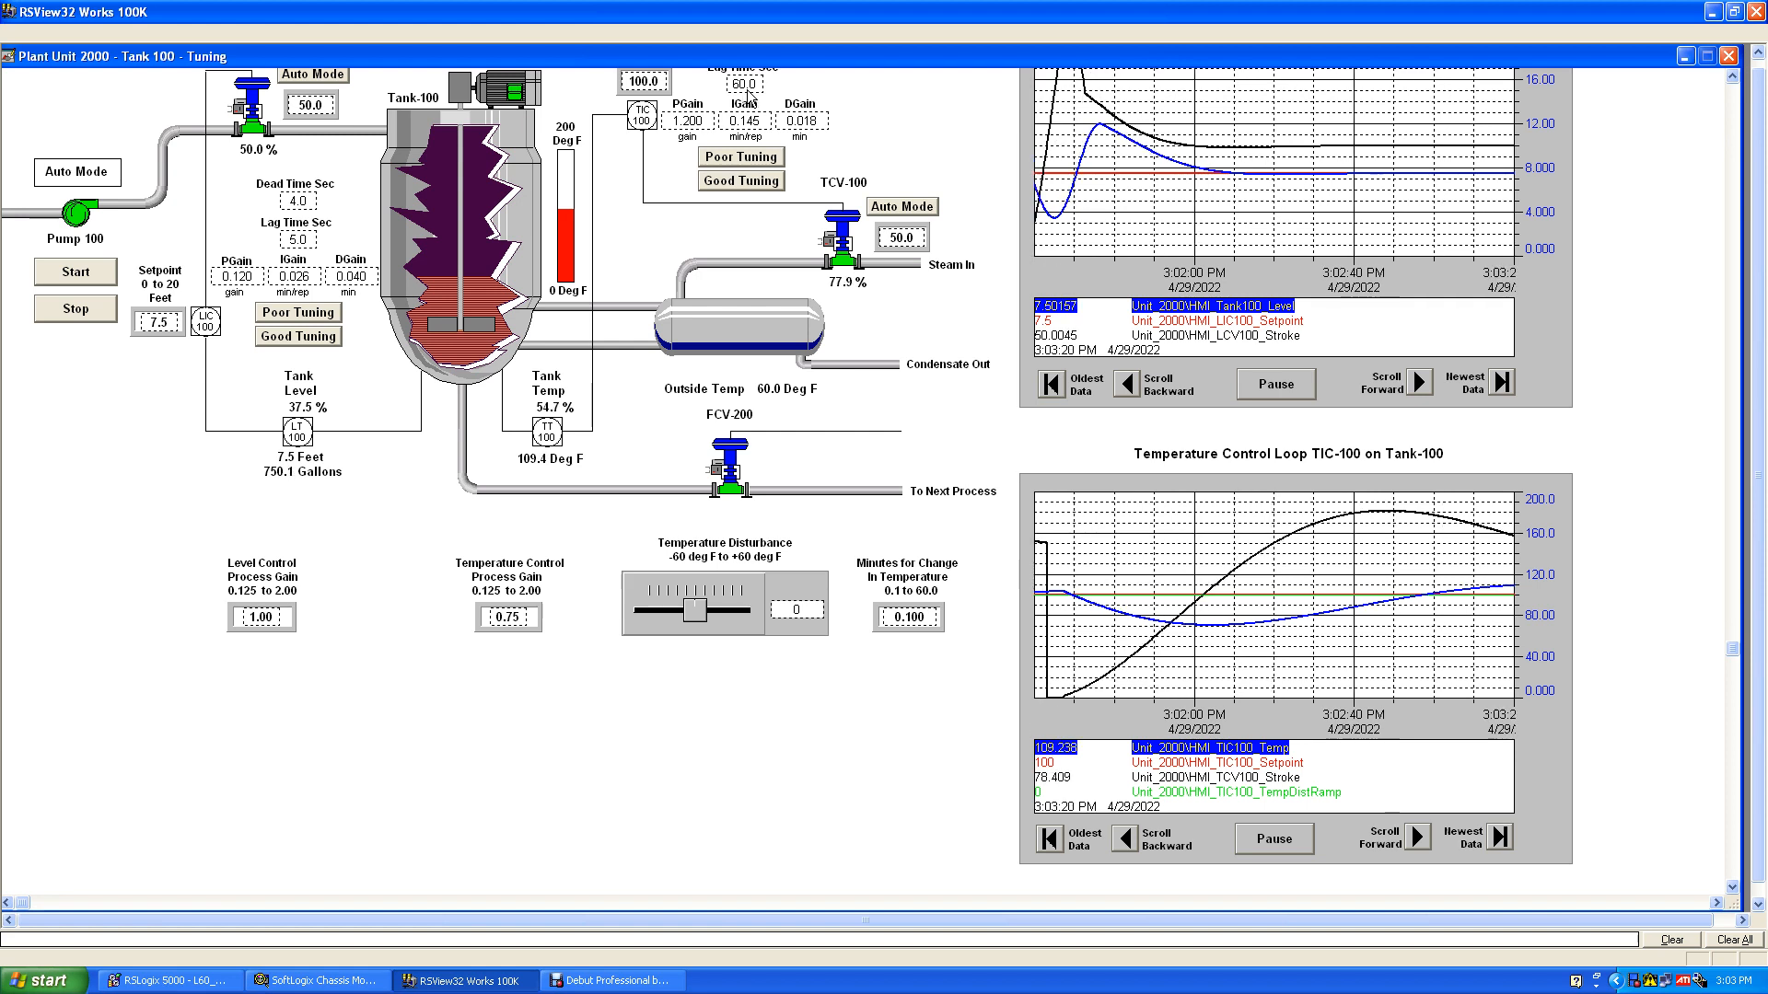
# Set the TIC-100 temperature loop's lag time to 6 seconds and download it.
pyautogui.click(749, 88)
pyautogui.click(742, 87)
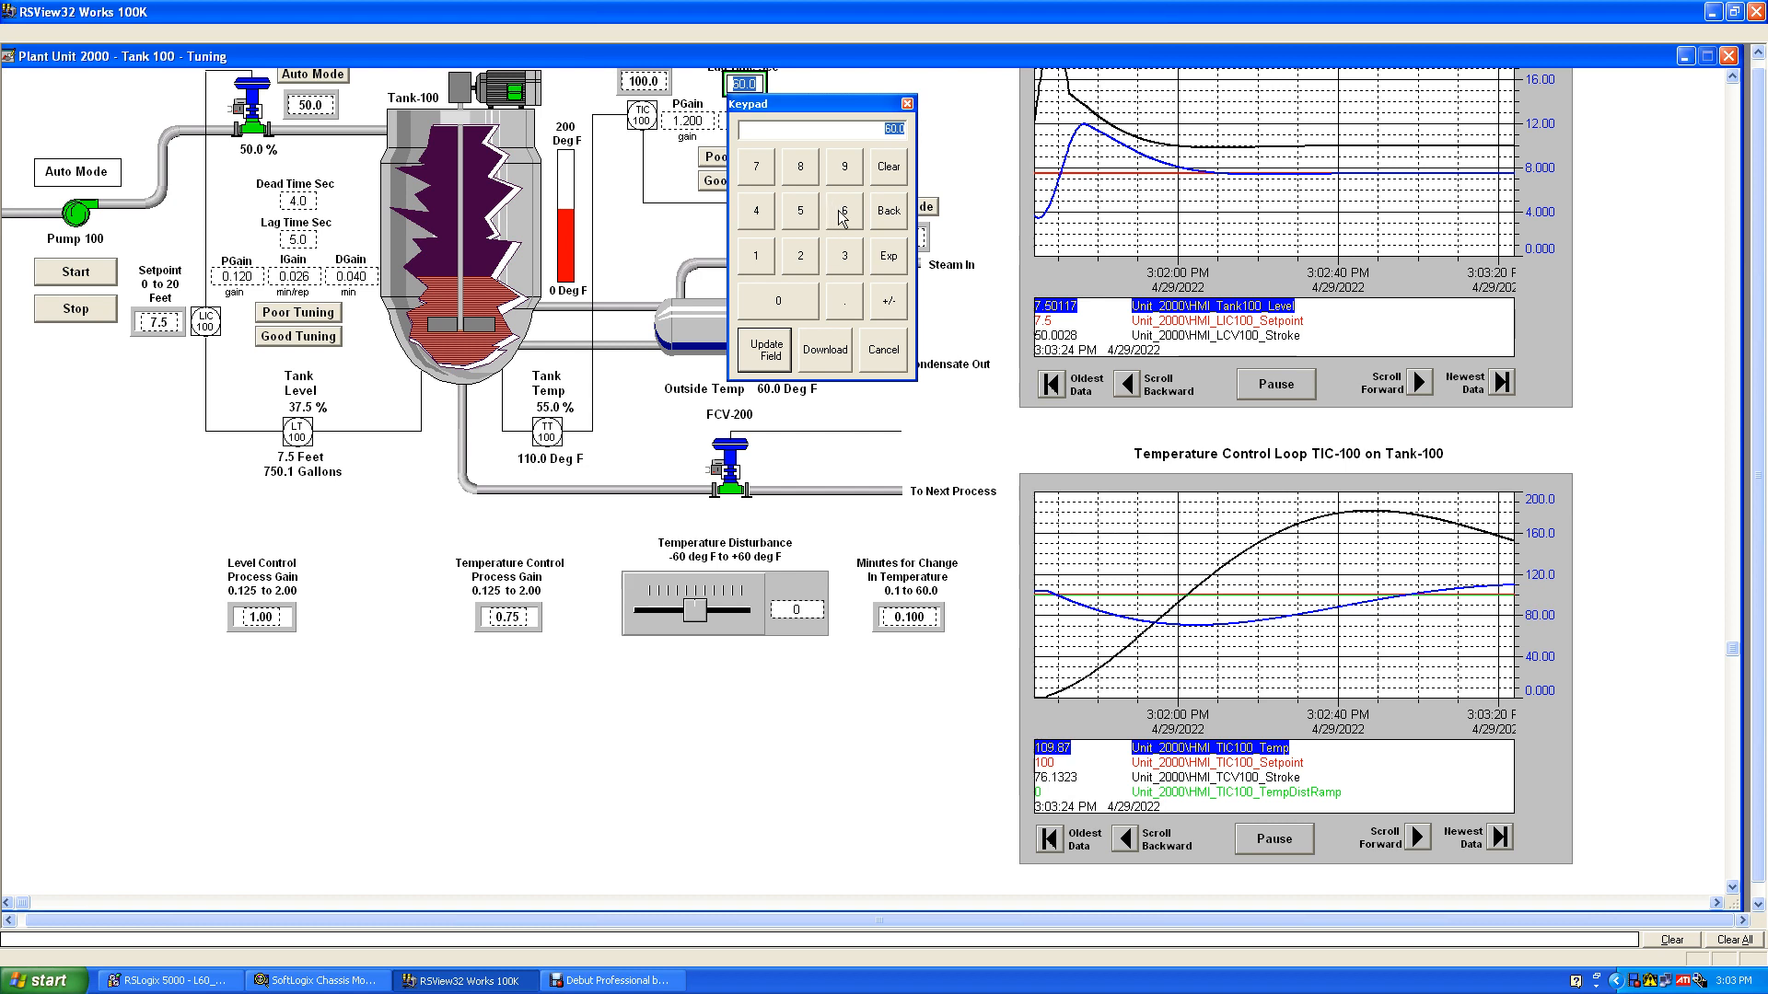
pyautogui.click(842, 213)
pyautogui.click(832, 346)
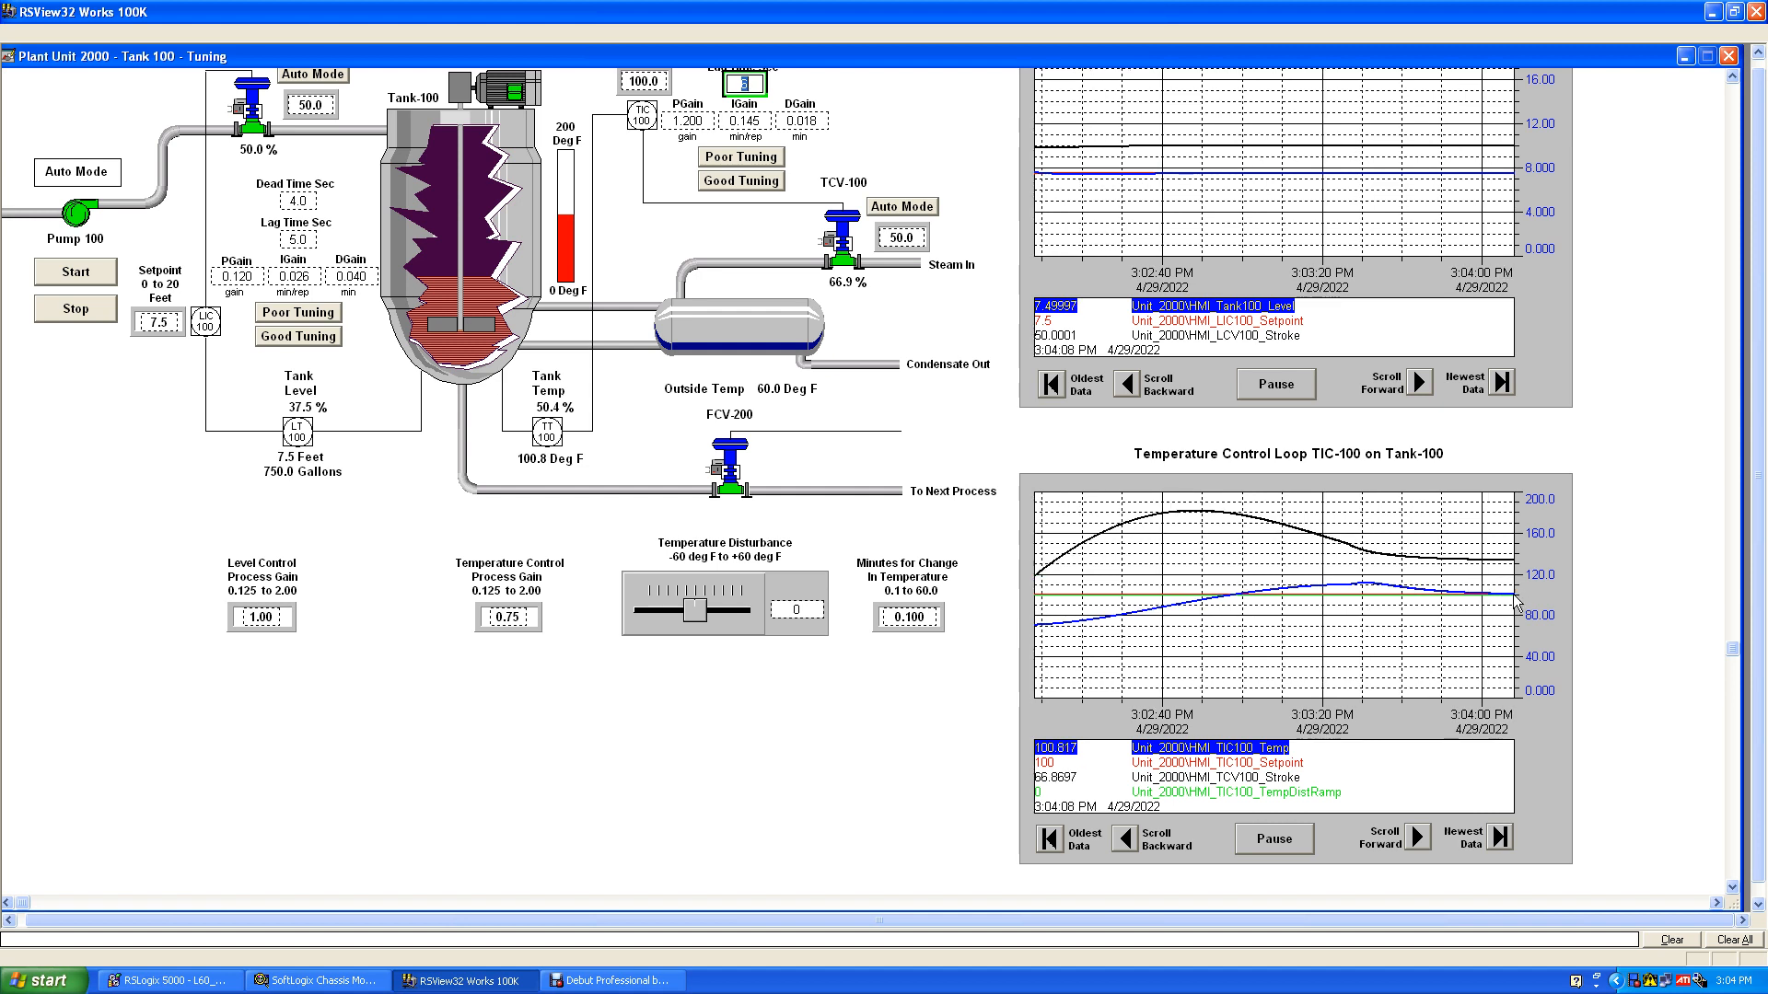
# Set the TIC-100 temperature loop's lag time to 30 seconds and download it.
pyautogui.click(746, 84)
pyautogui.click(844, 255)
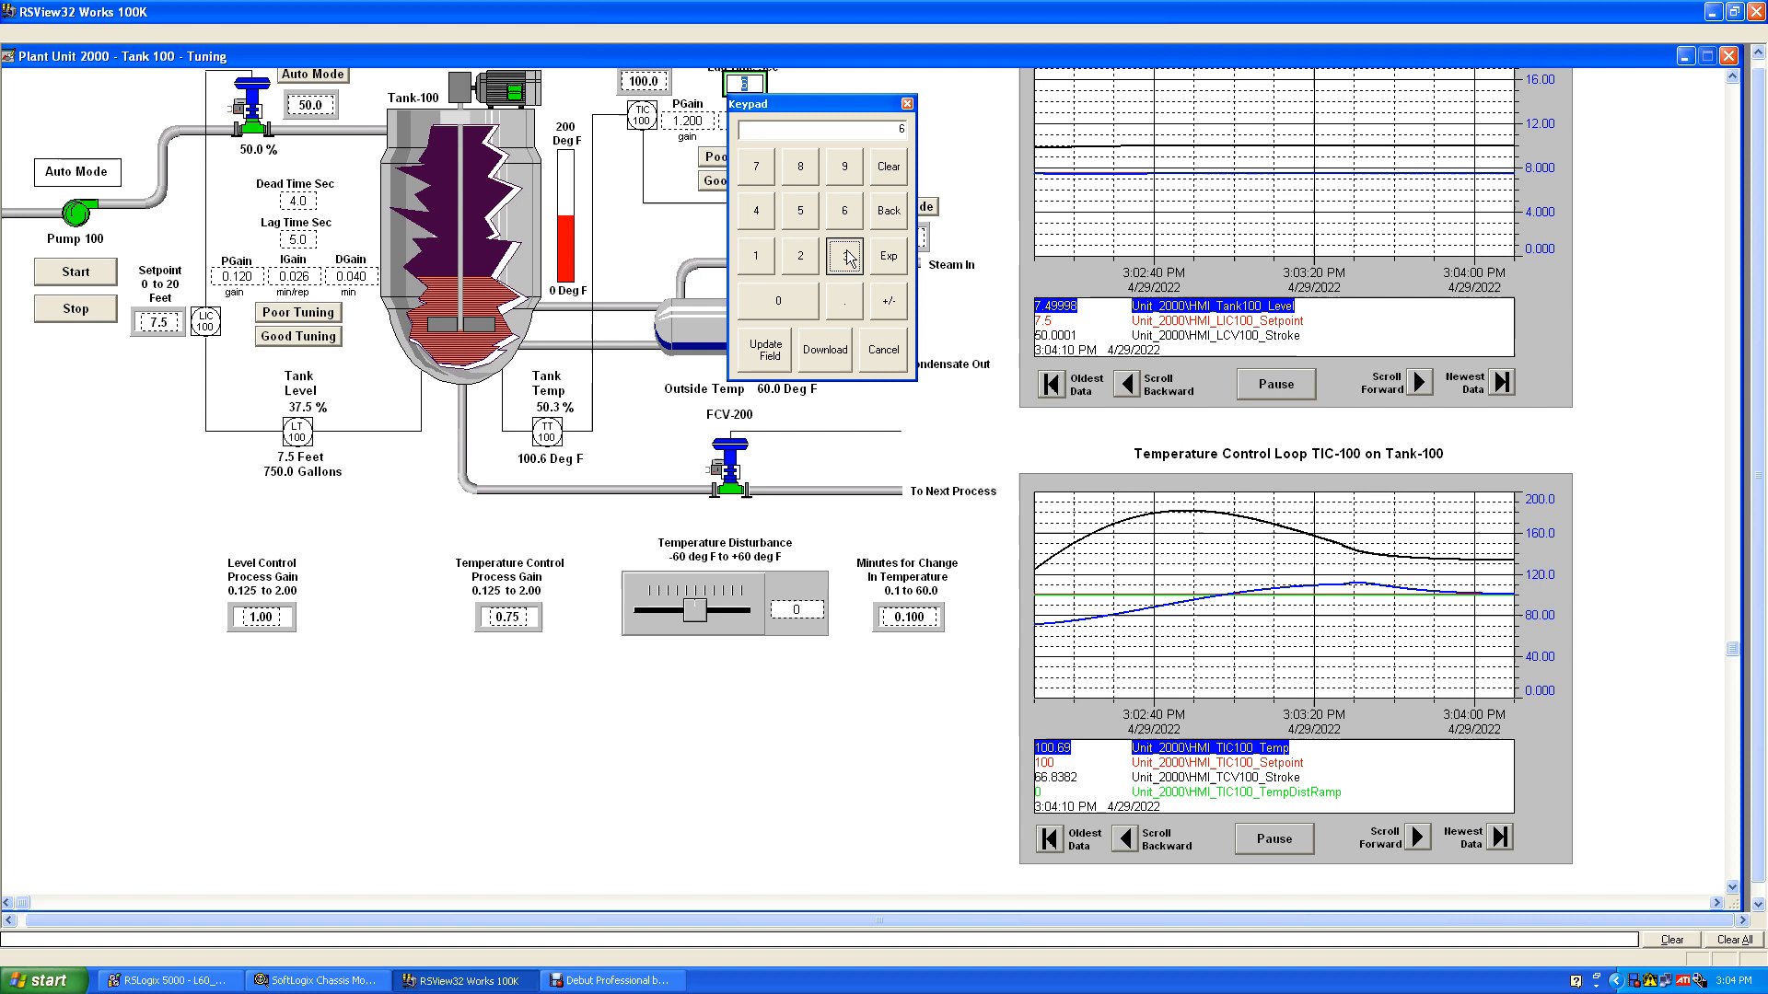
pyautogui.click(787, 300)
pyautogui.click(829, 356)
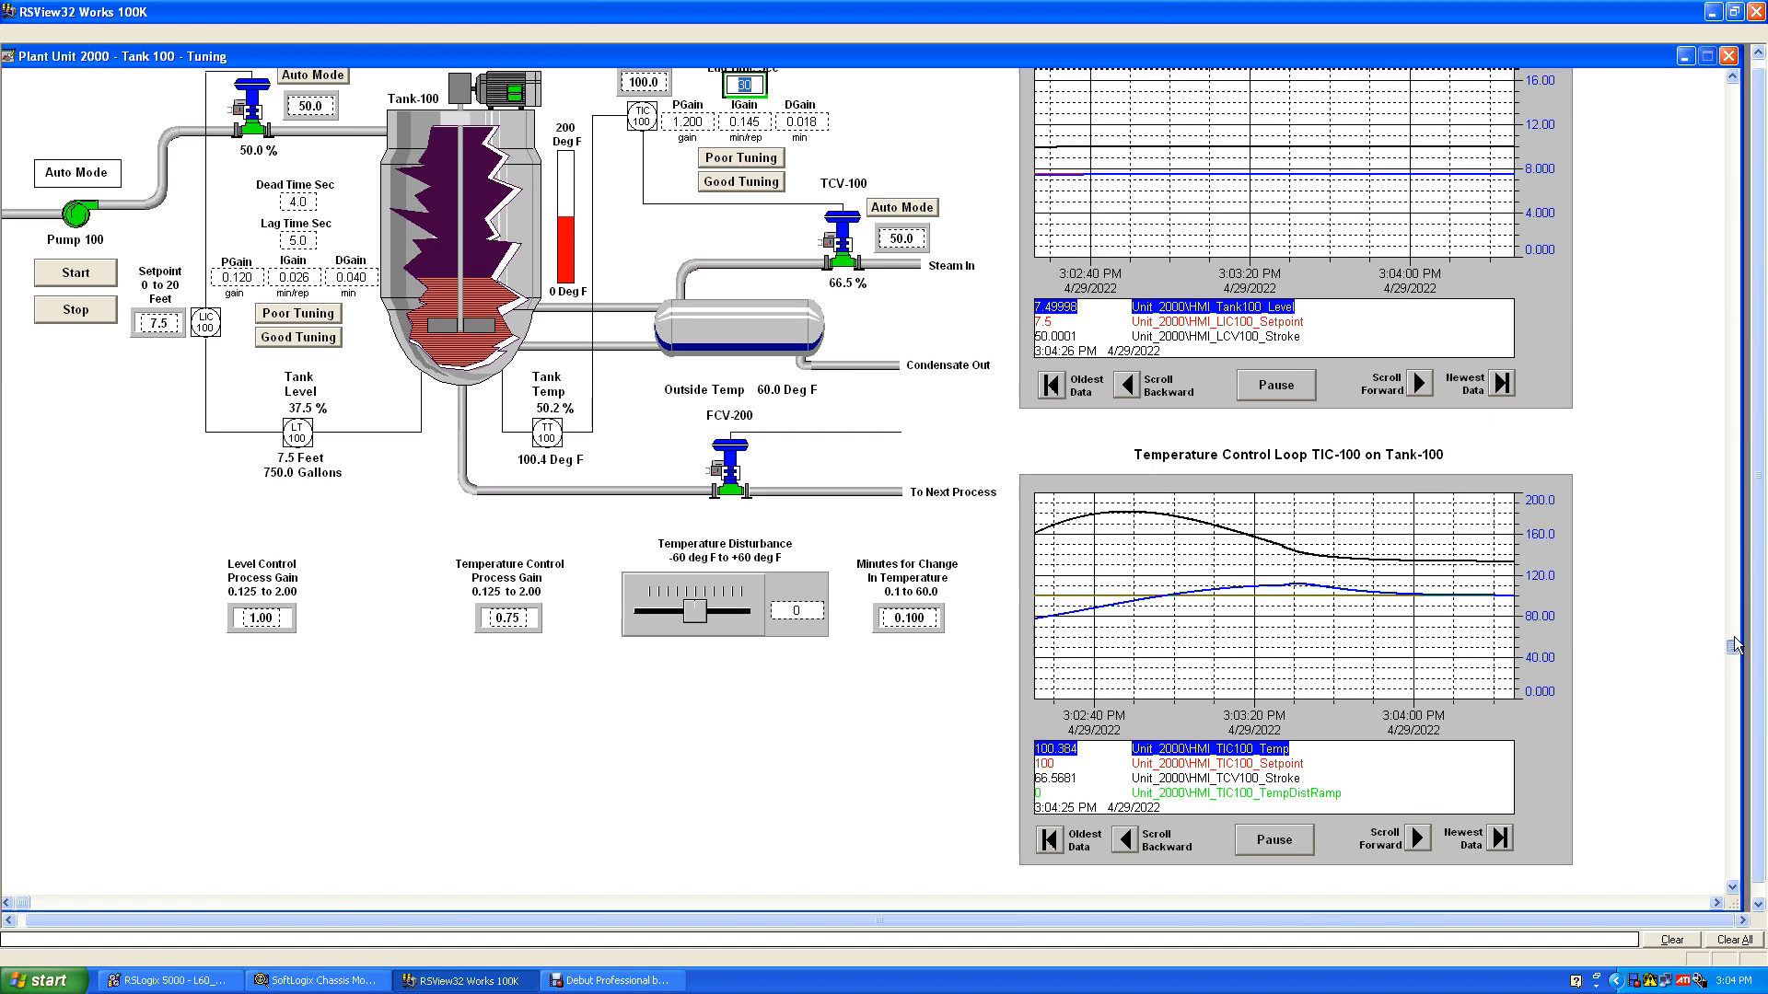
# Set the LIC-100 level loop's setpoint to 10 feet and download it.
pyautogui.moveTo(1733, 649); pyautogui.dragTo(1729, 136)
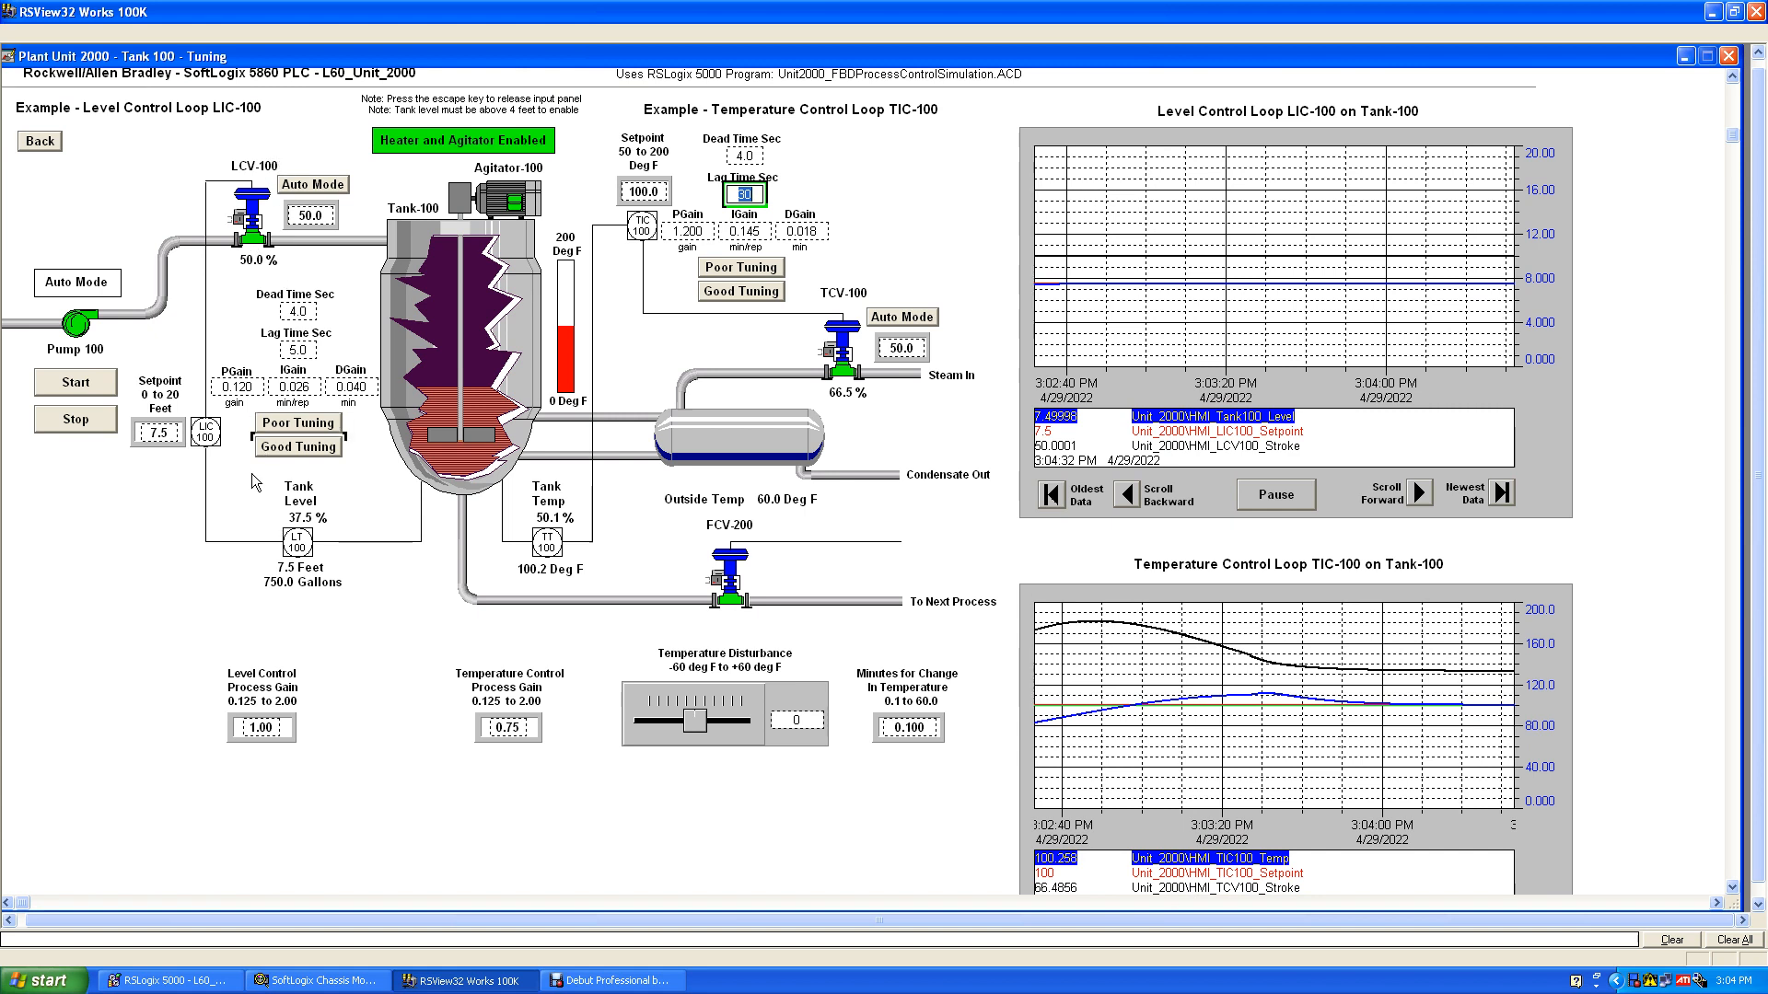
pyautogui.click(173, 437)
pyautogui.write('10')
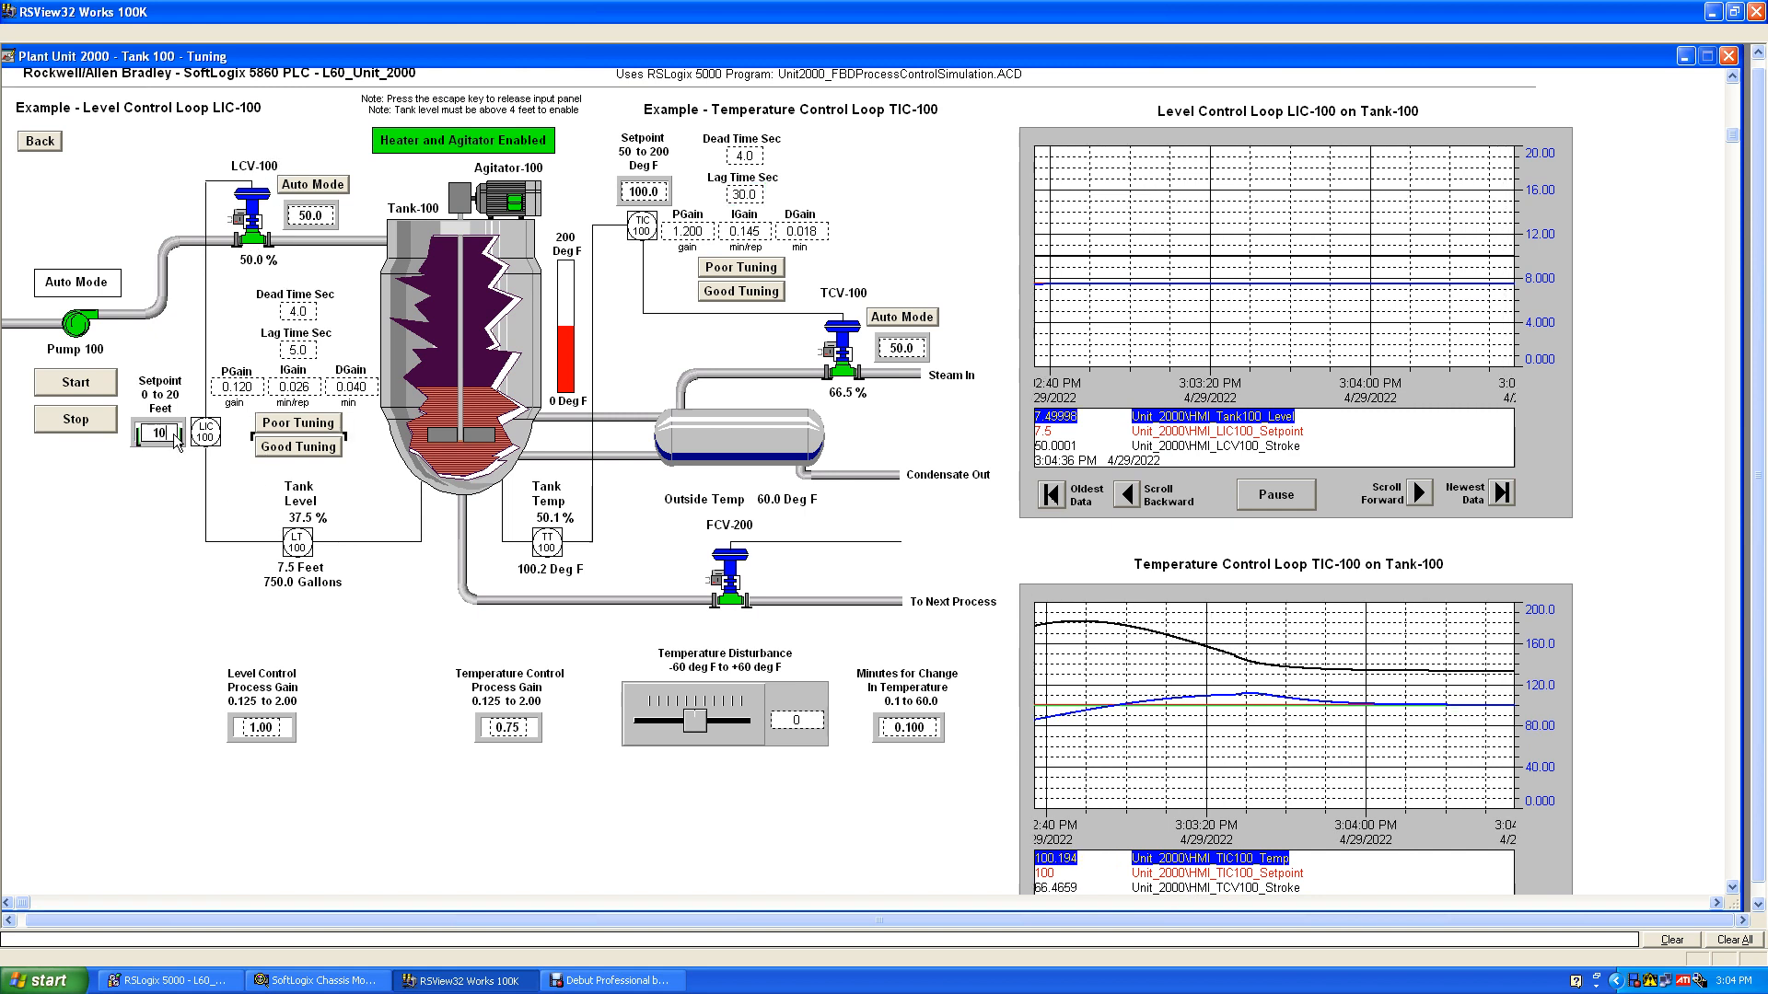
pyautogui.press('Return')
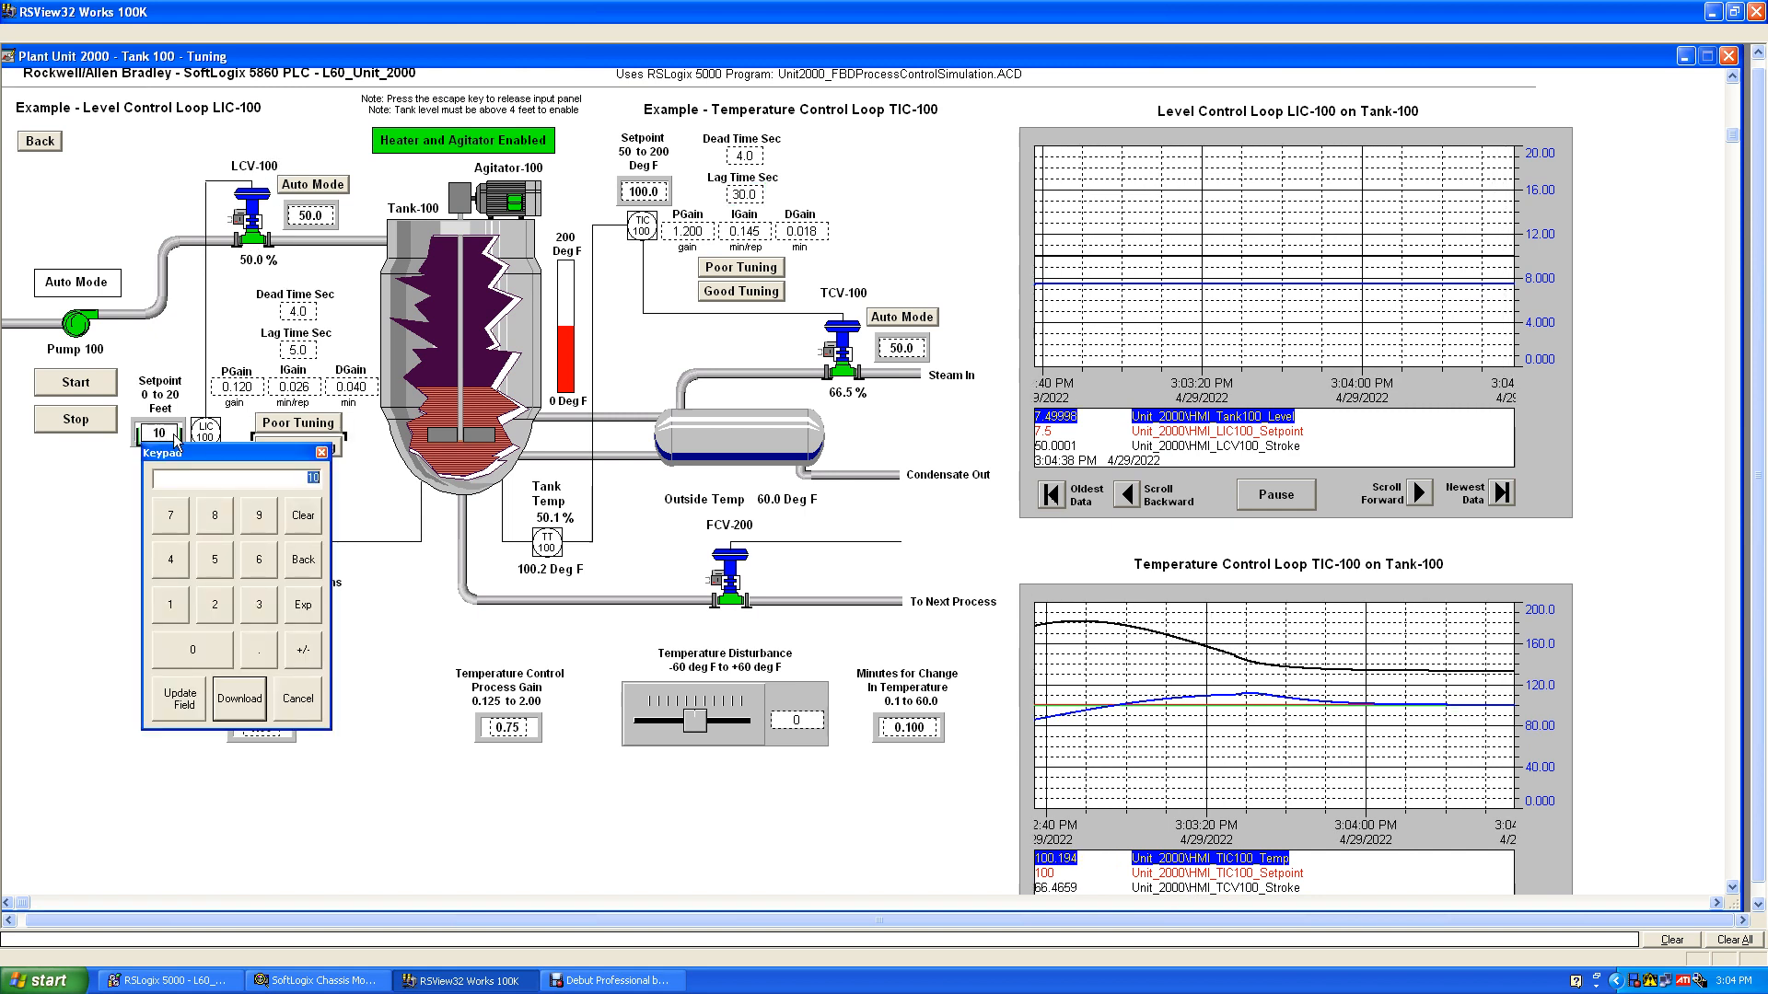
pyautogui.click(235, 705)
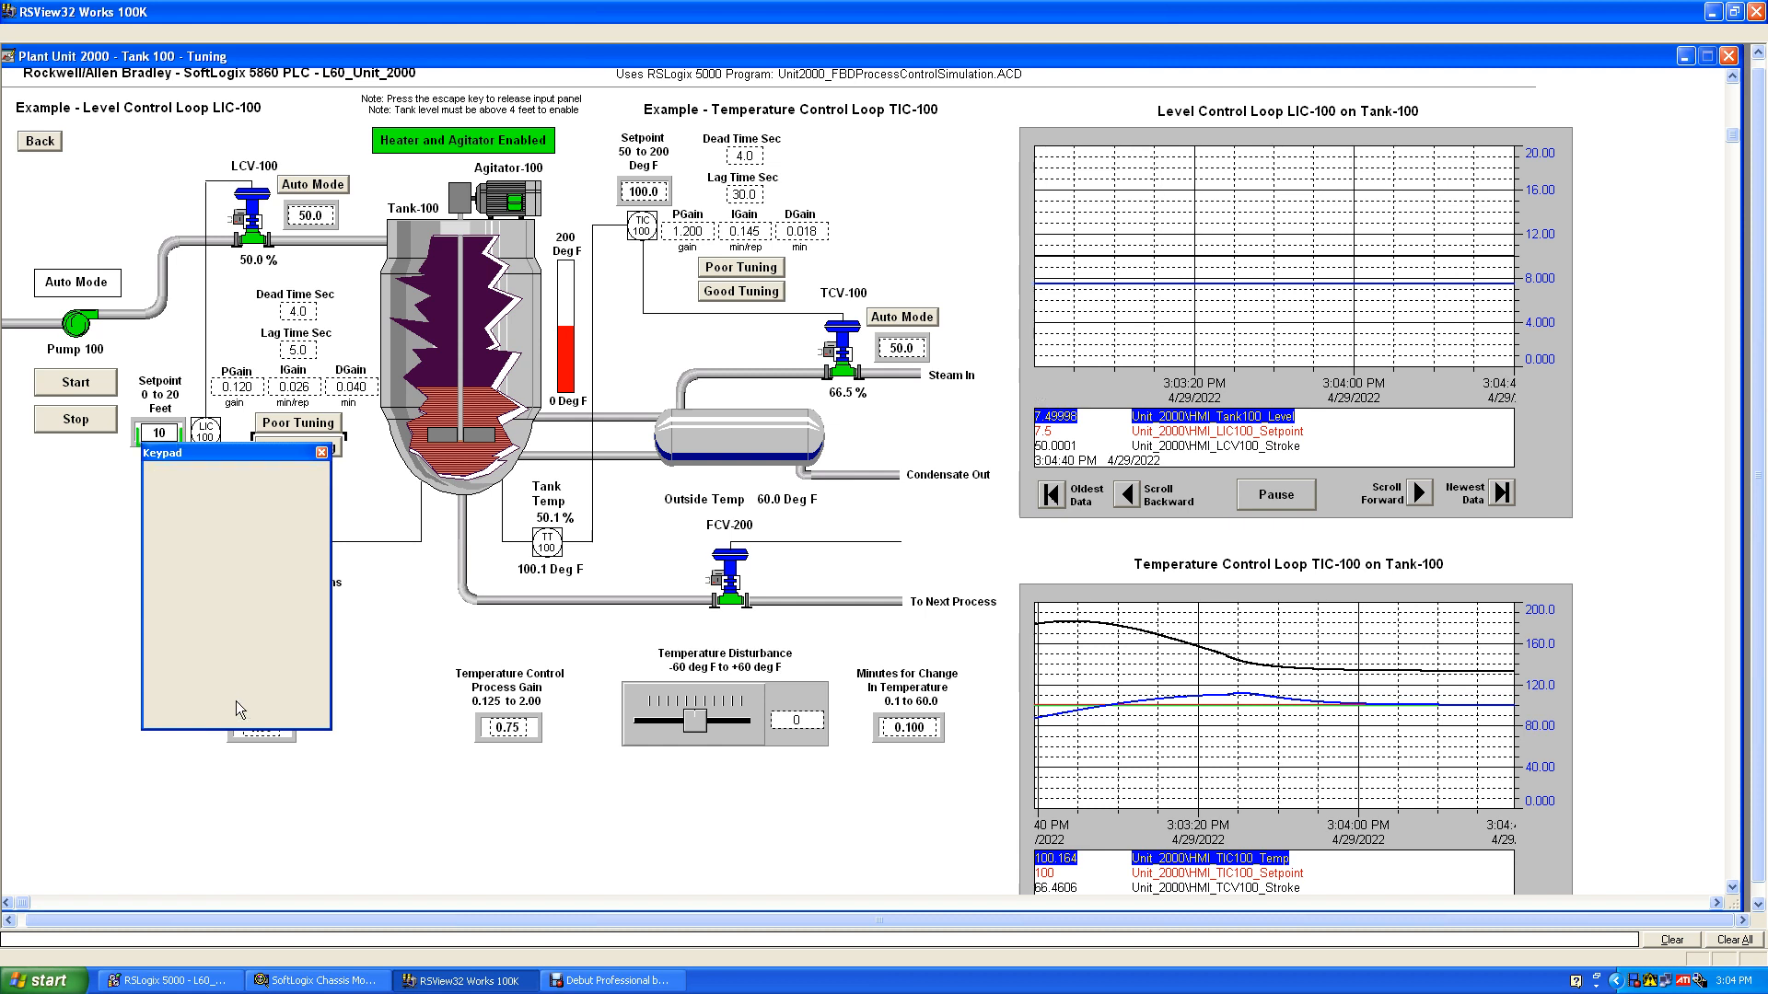
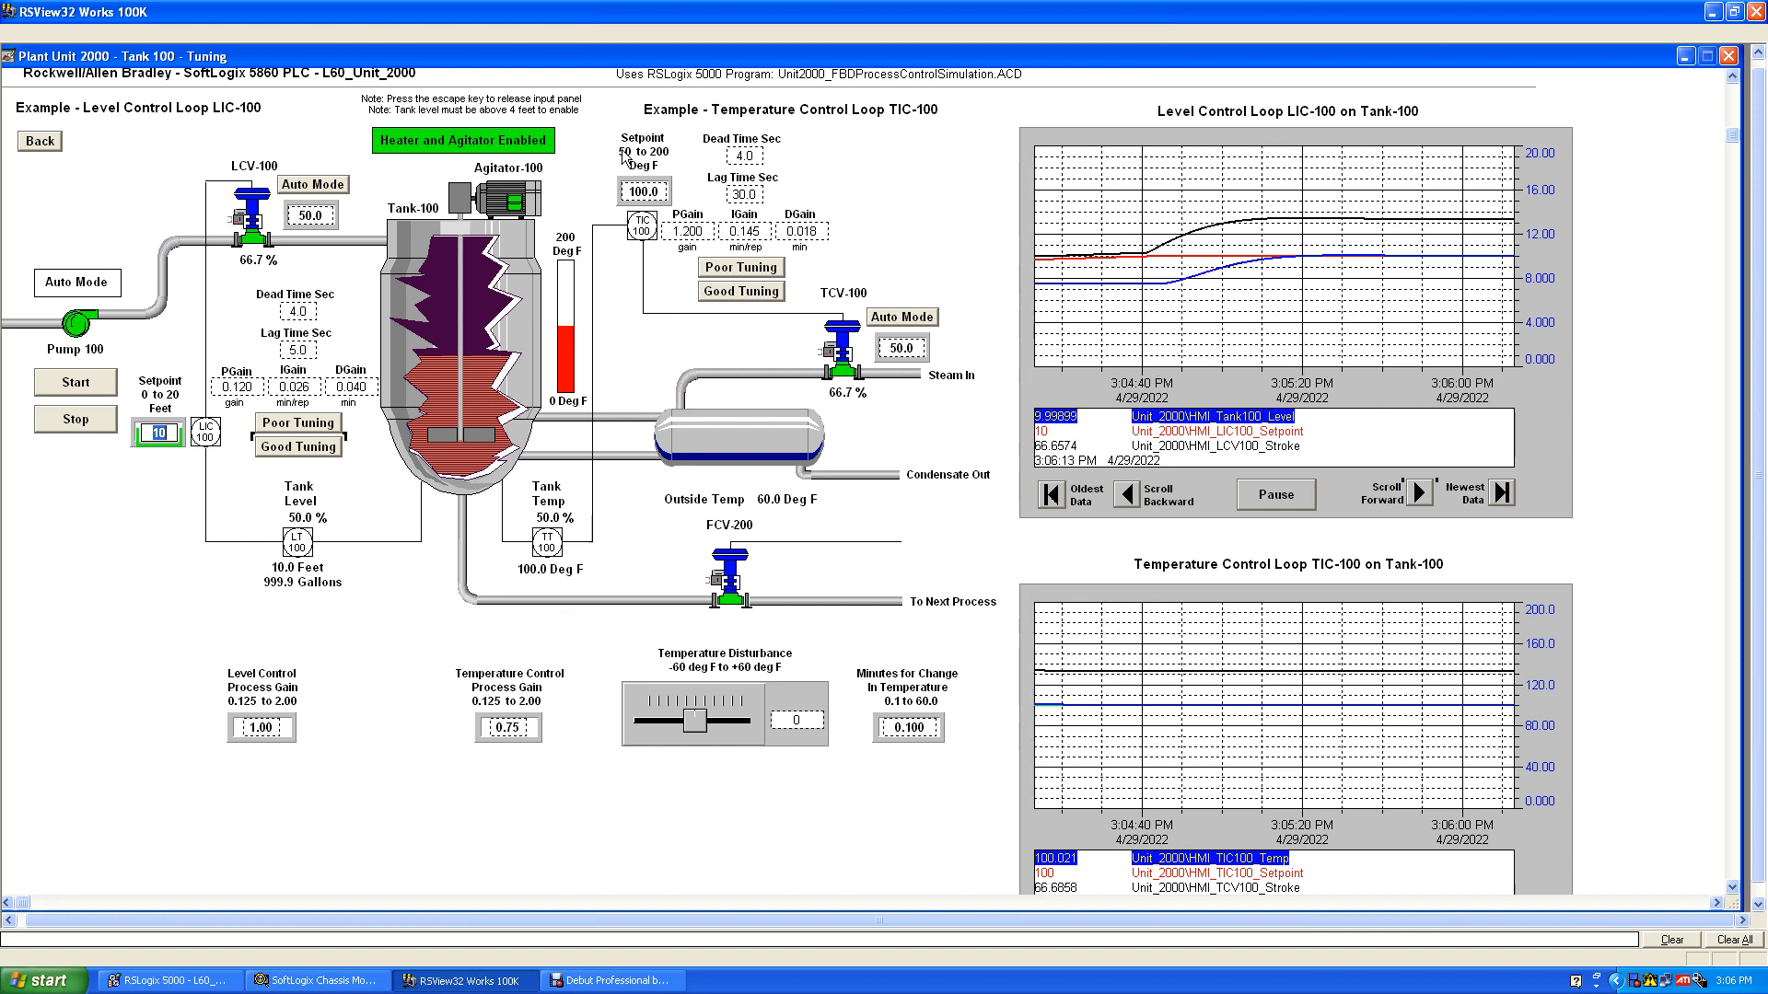
# Set the TIC-100 temperature loop's setpoint to 150 deg F and download it.
pyautogui.click(645, 192)
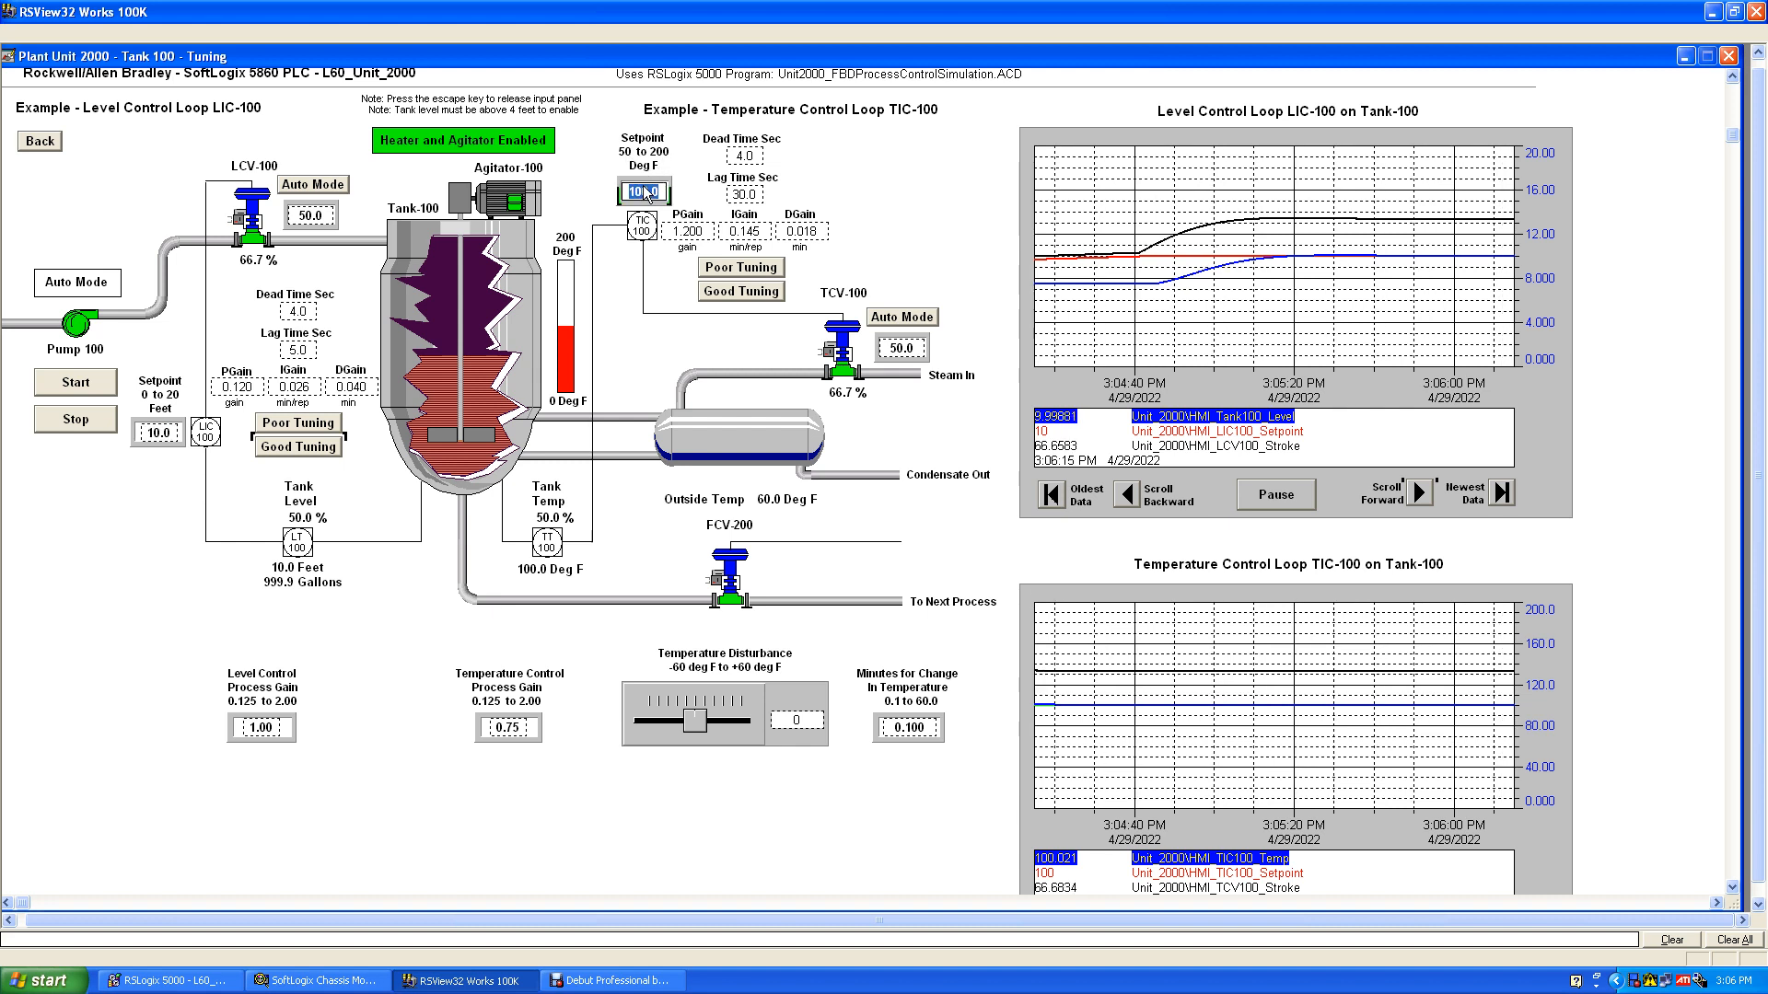
pyautogui.click(644, 187)
pyautogui.click(644, 186)
pyautogui.click(644, 186)
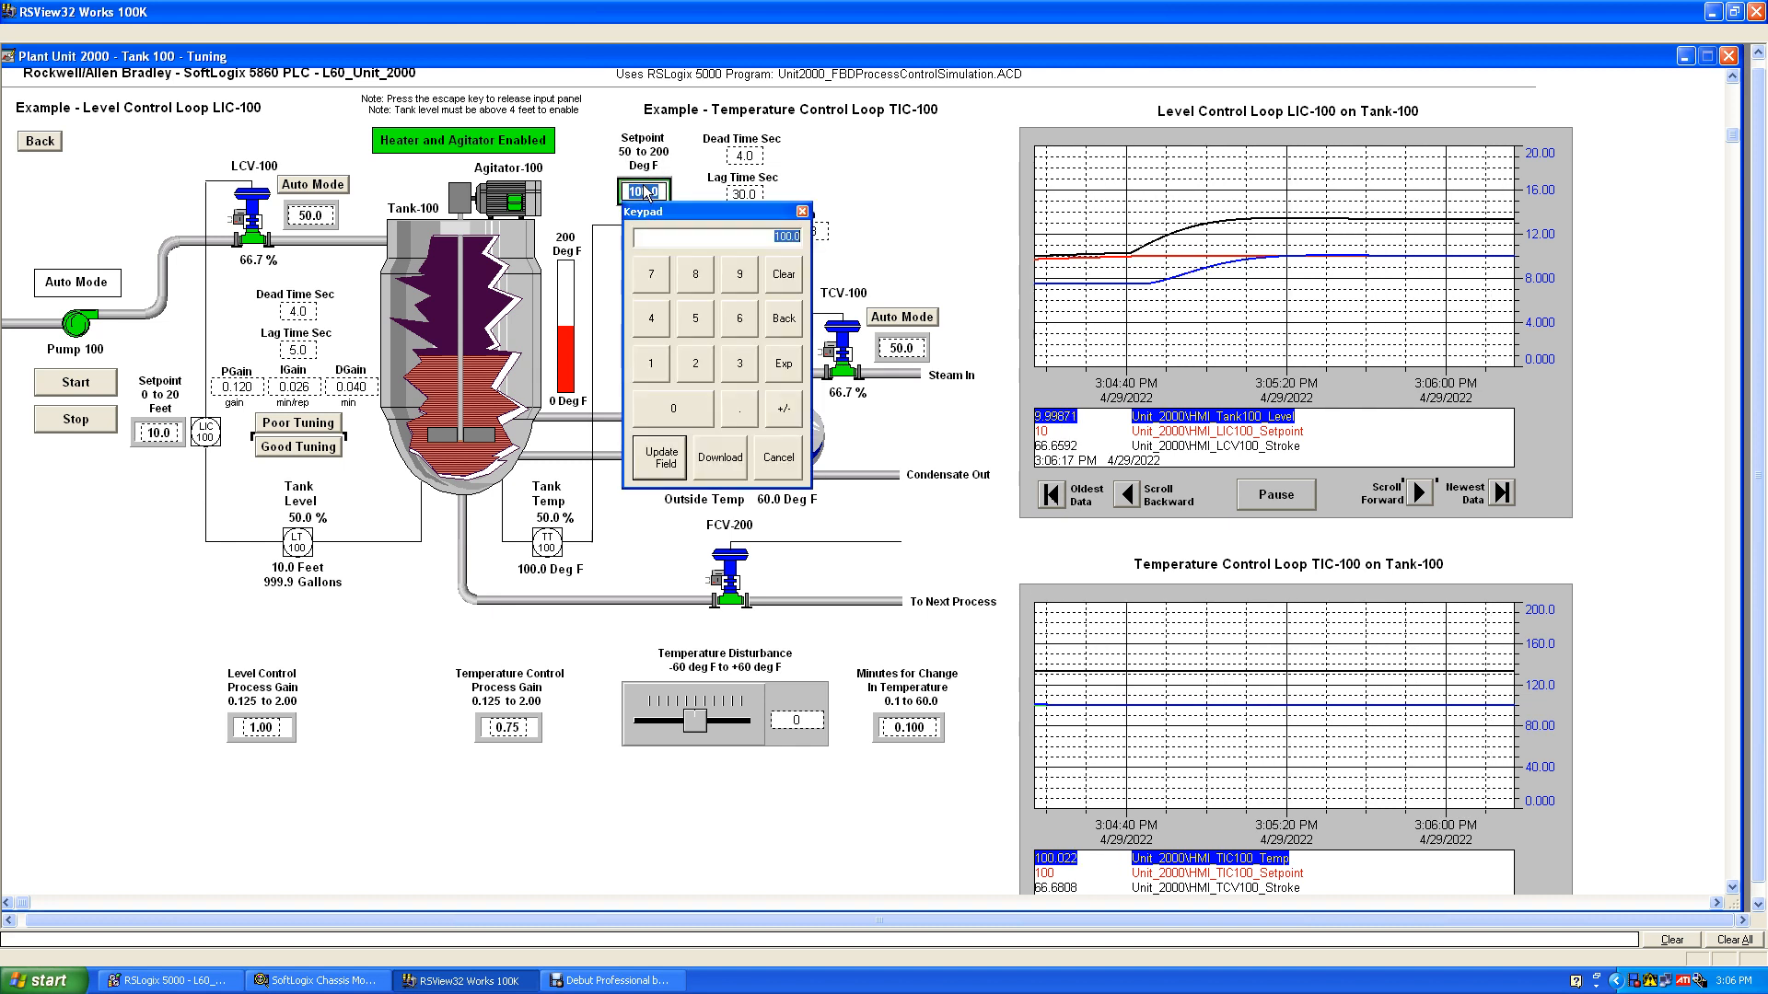
pyautogui.click(651, 363)
pyautogui.click(695, 318)
pyautogui.click(686, 406)
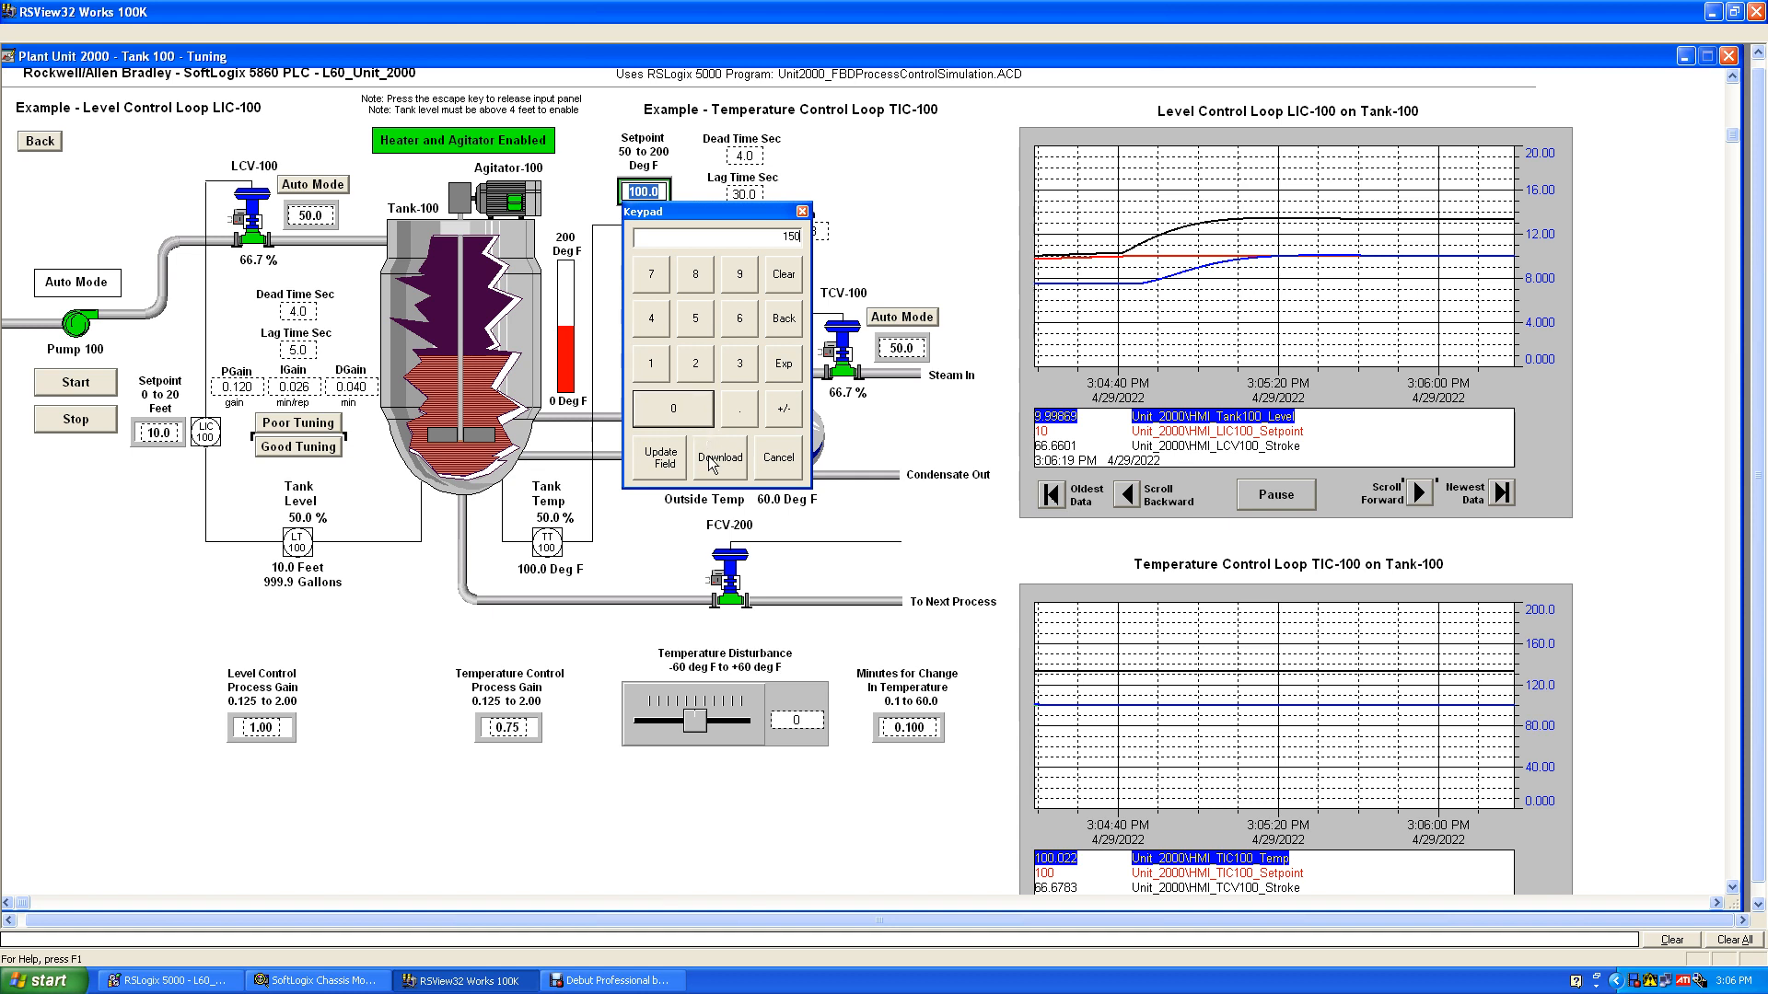
pyautogui.click(715, 457)
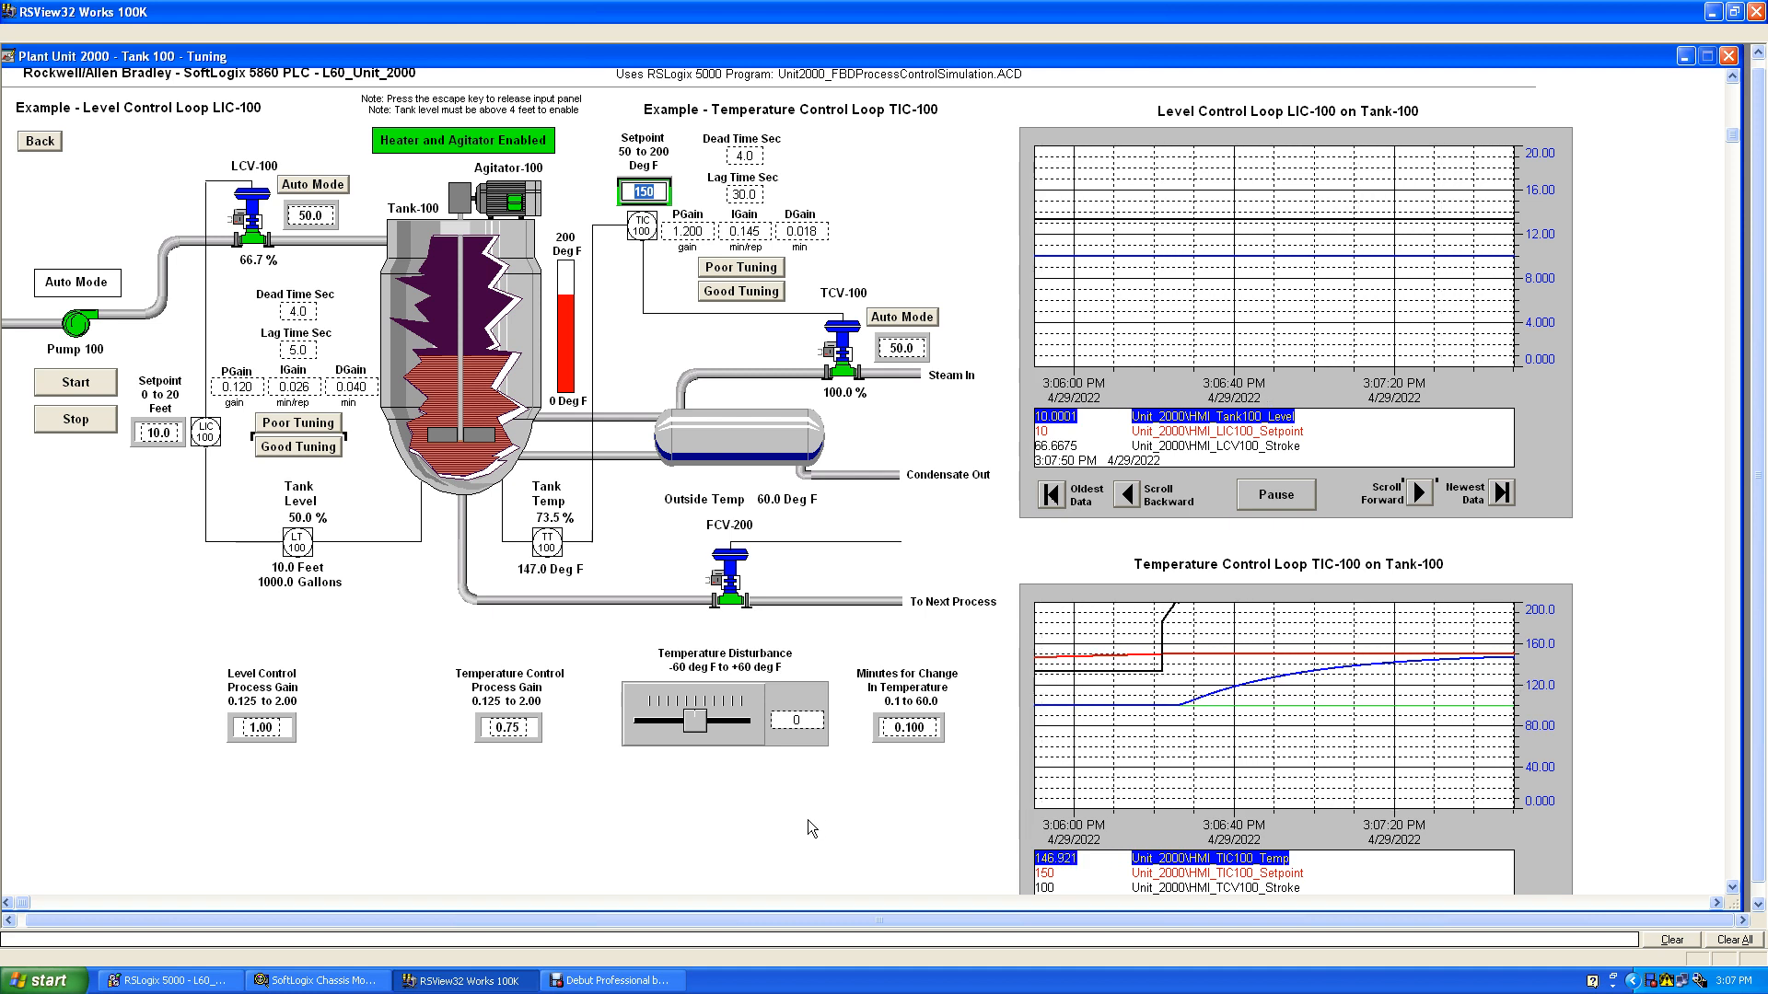
pyautogui.click(908, 729)
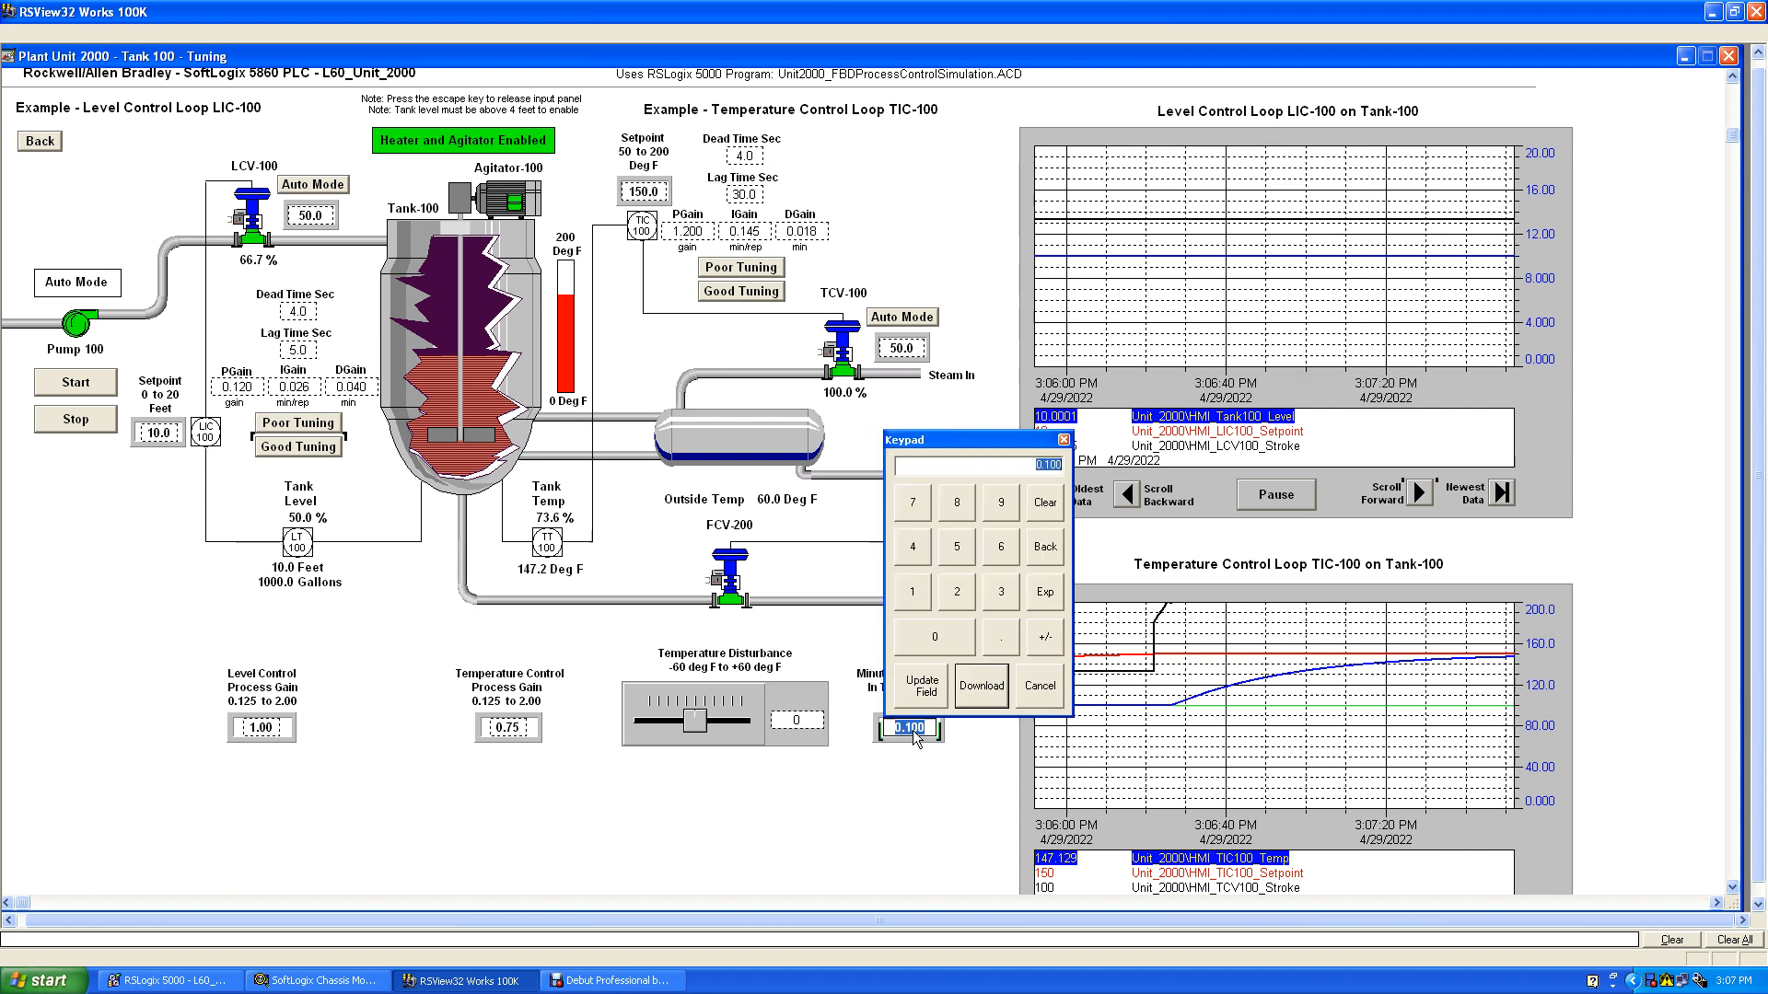
pyautogui.press('Escape')
pyautogui.click(911, 732)
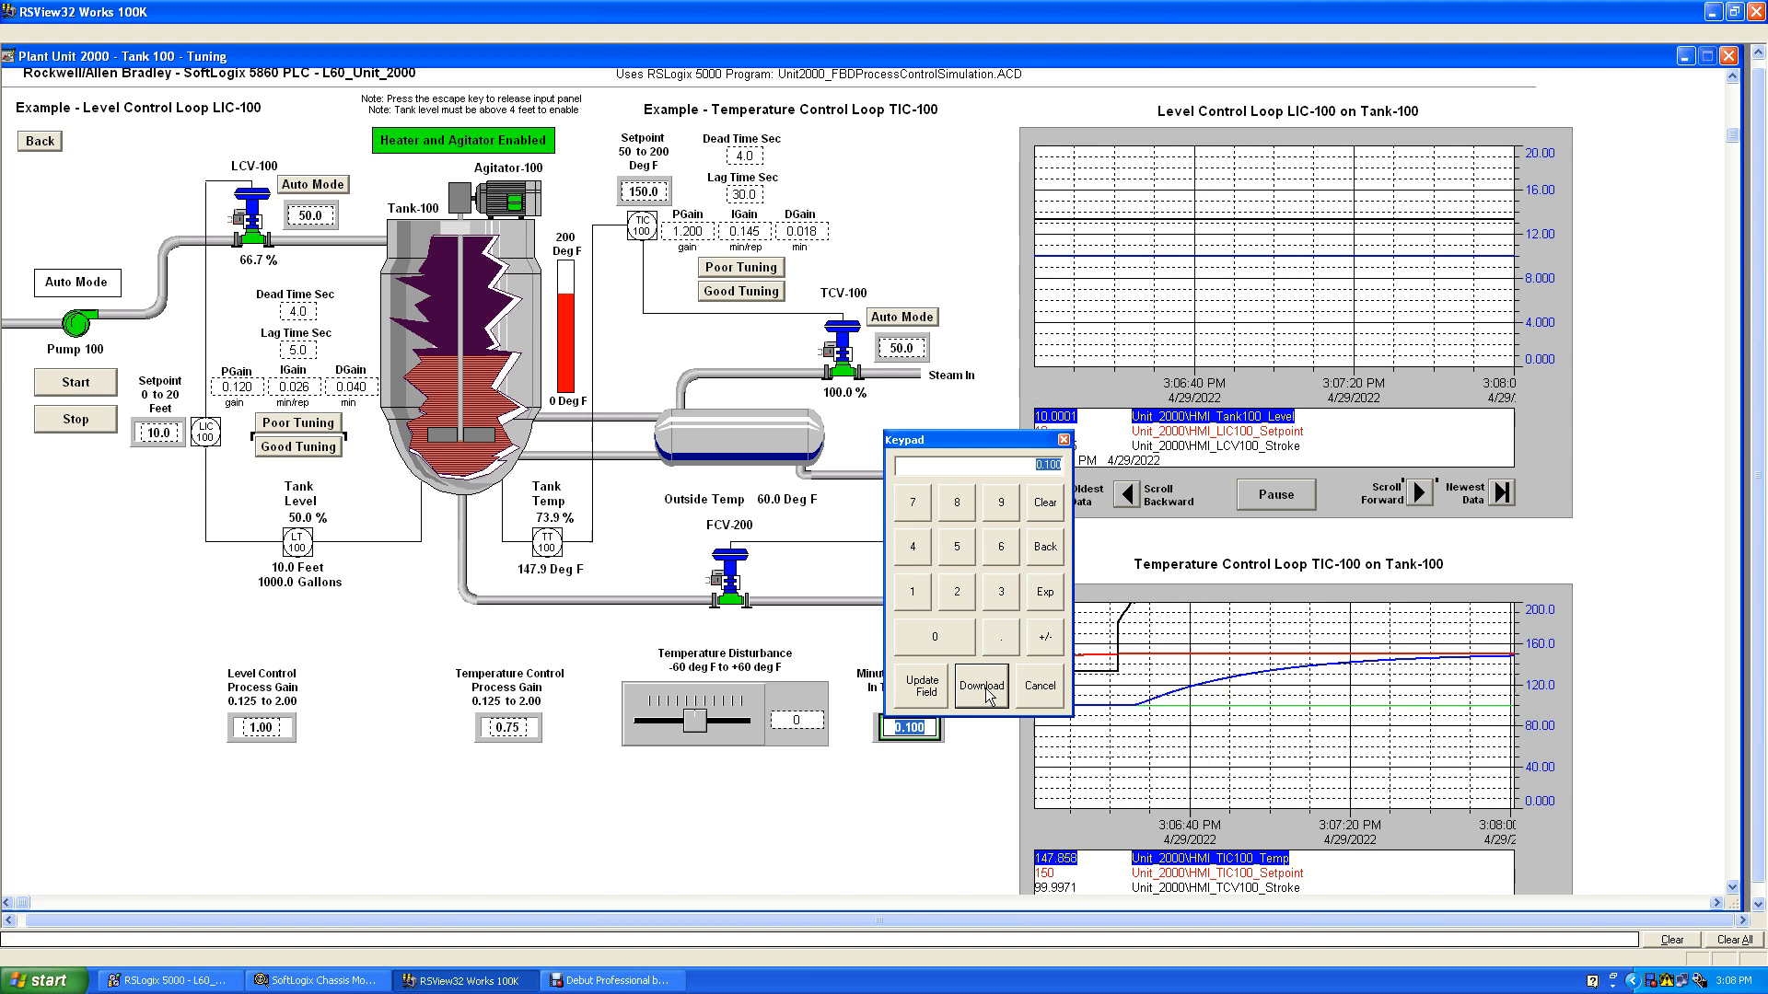
pyautogui.click(1027, 694)
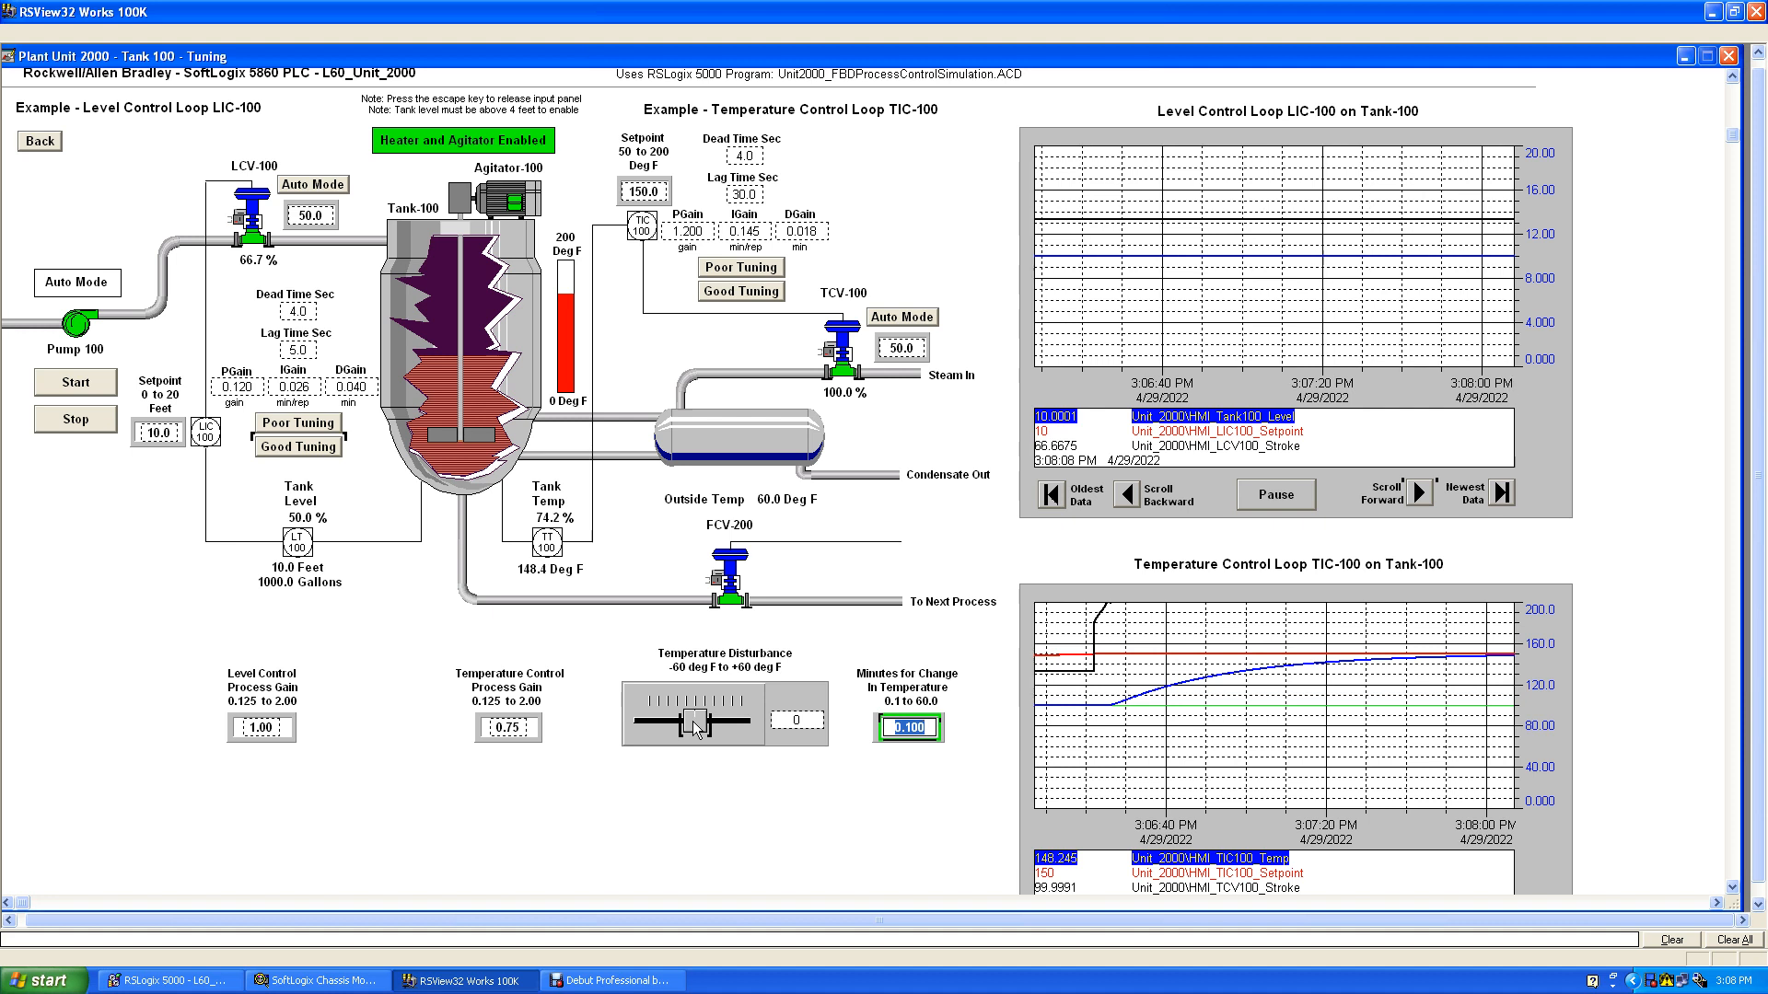
# Lower the temperature disturbance to about -34 deg F, and download a TIC-100 setpoint of 100 deg F.
pyautogui.moveTo(696, 727); pyautogui.dragTo(669, 728)
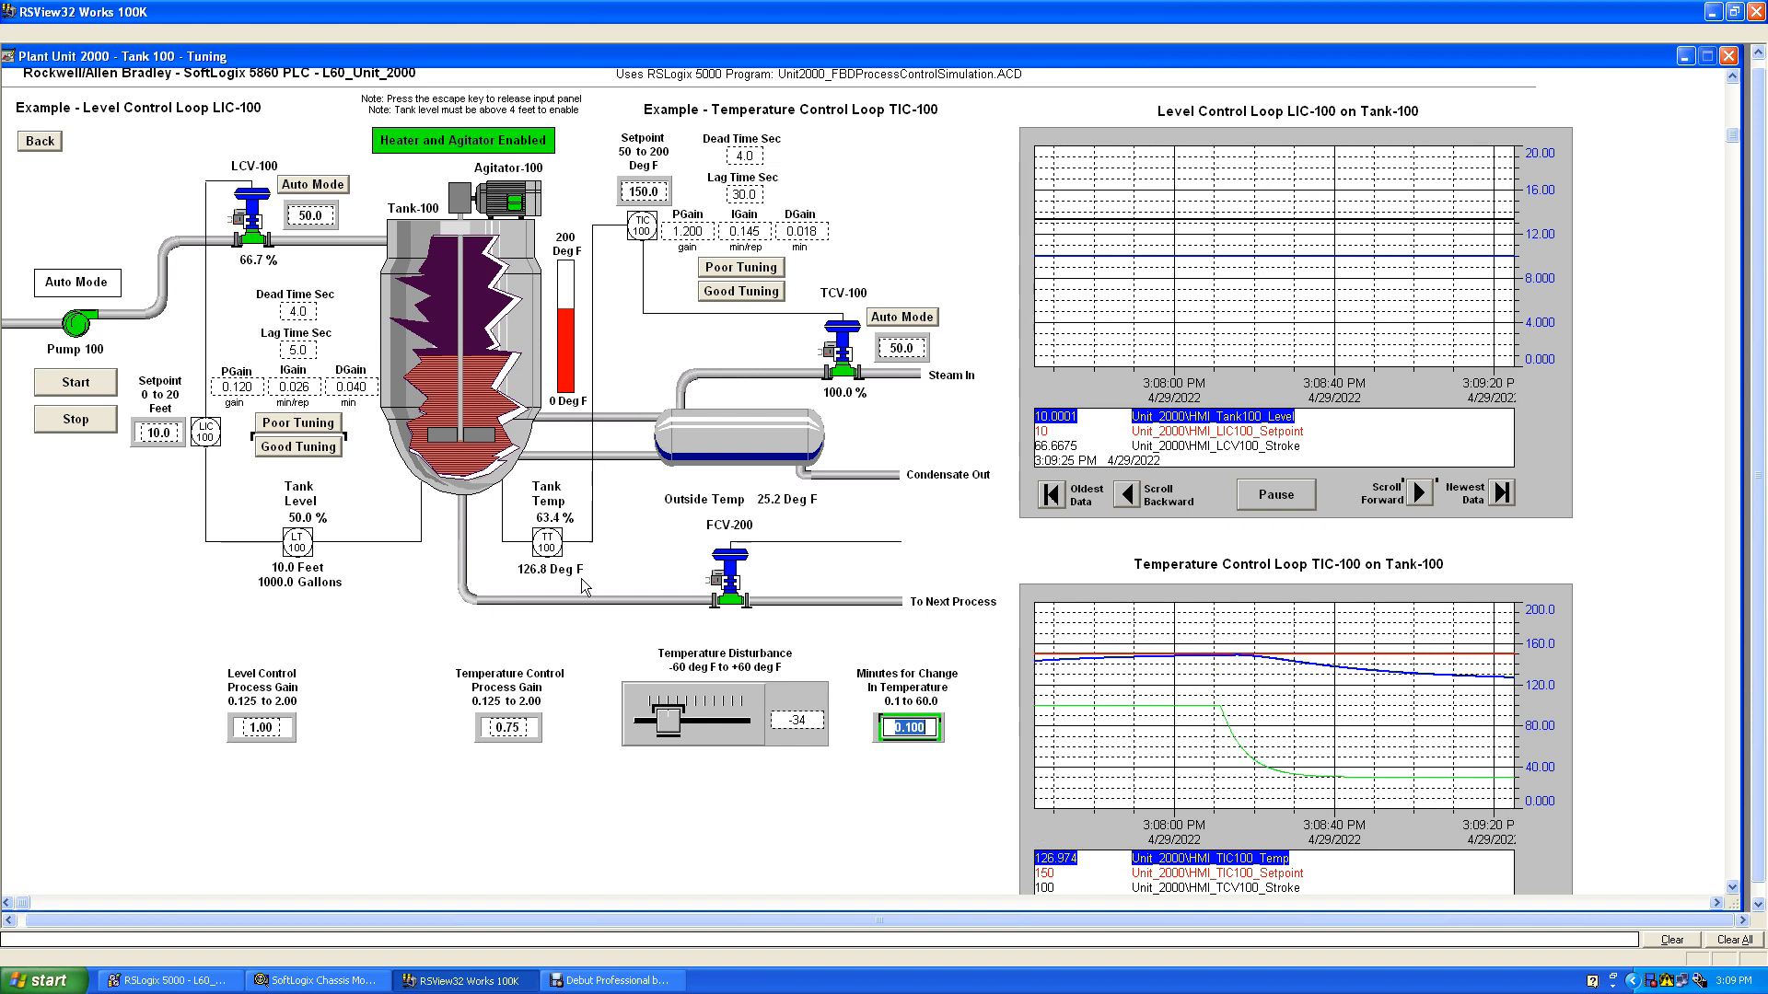
pyautogui.click(650, 193)
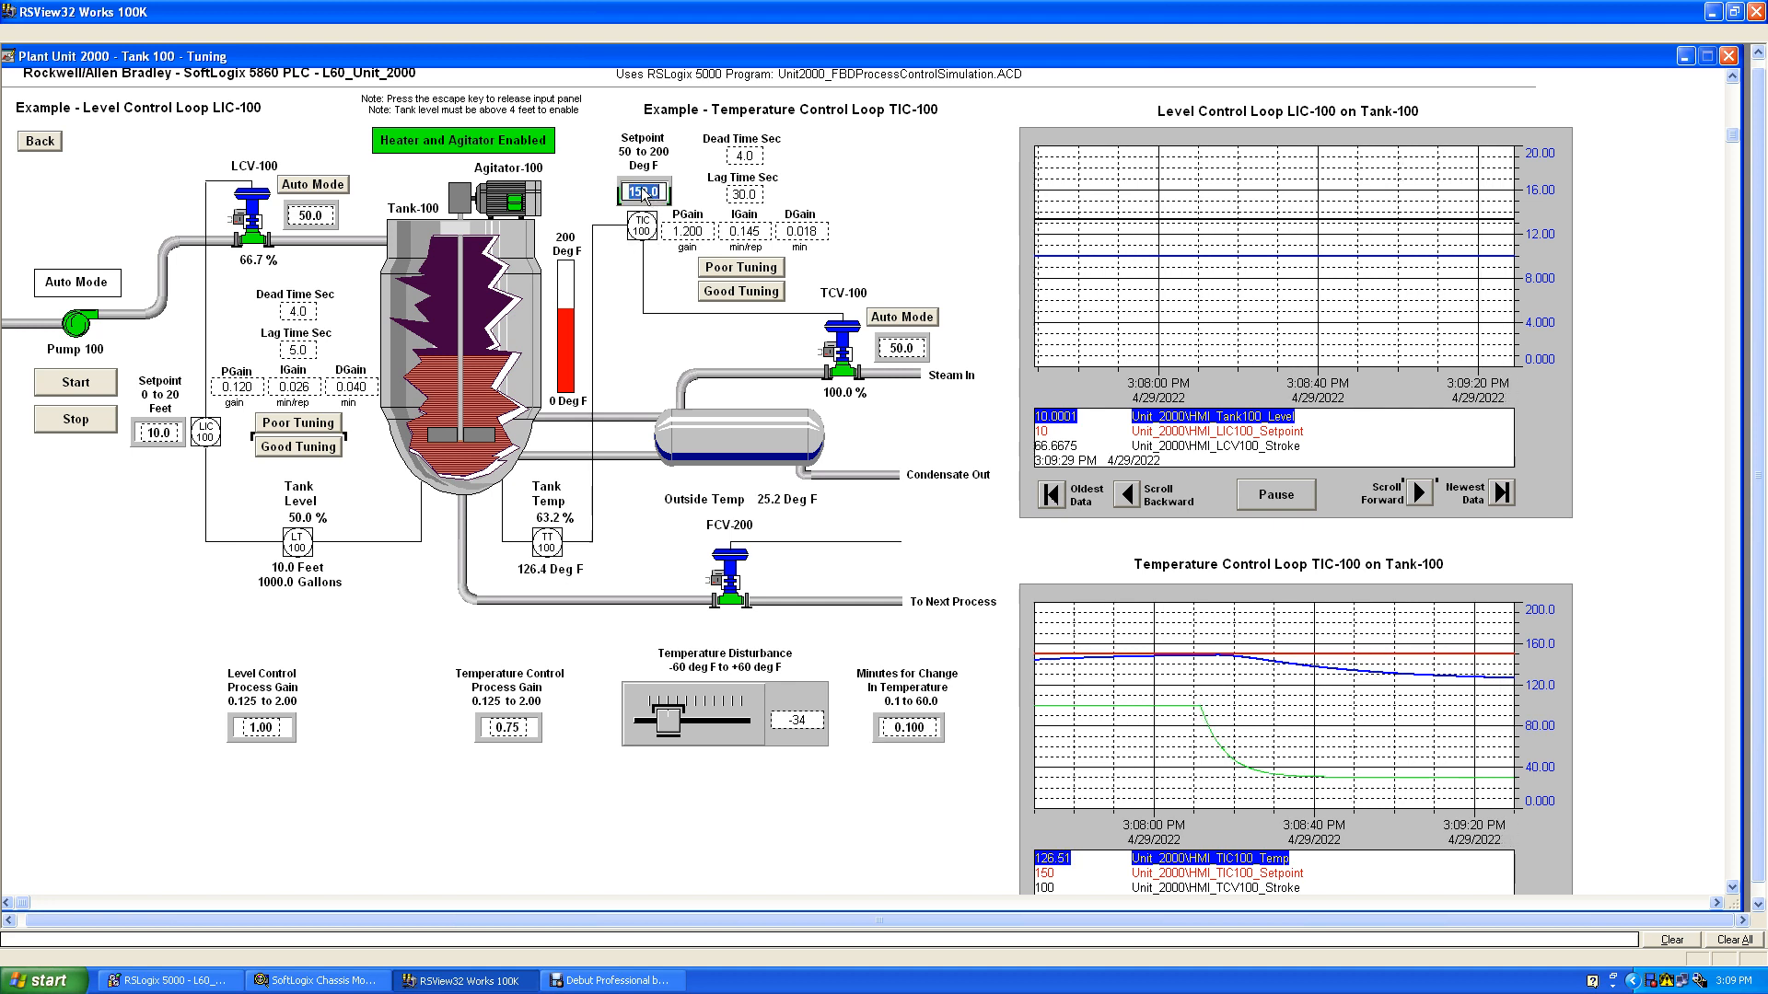
pyautogui.write('100')
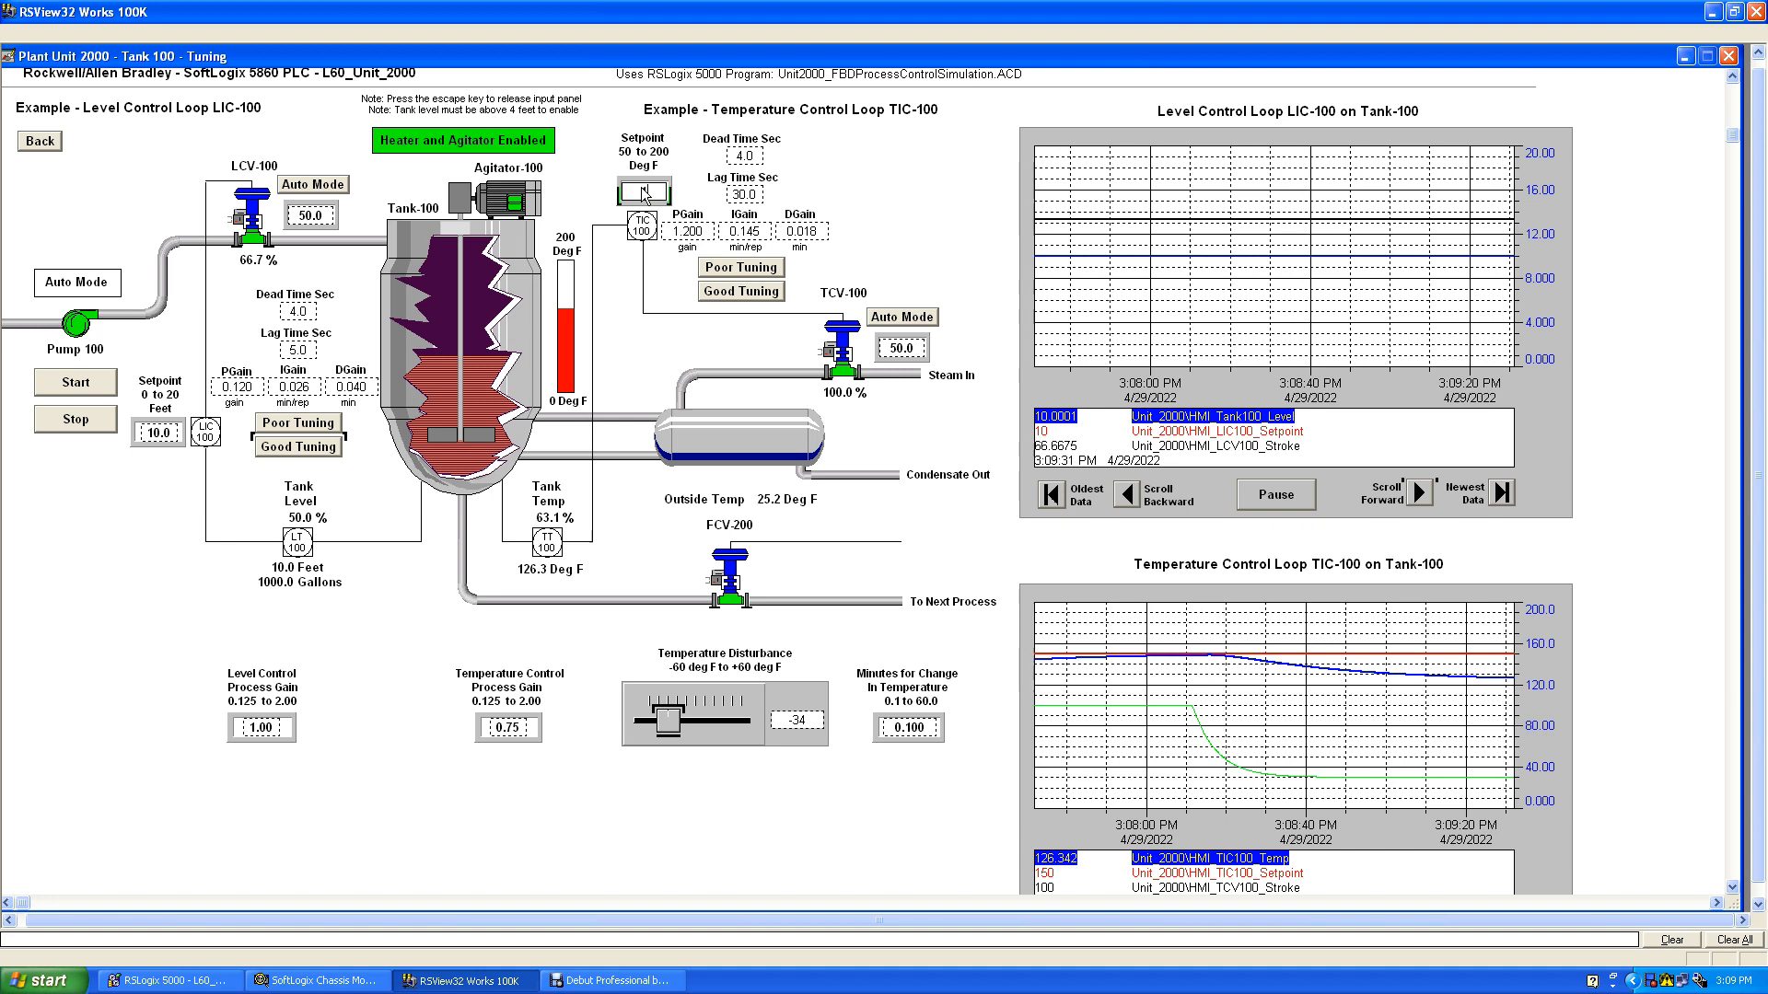
pyautogui.press('Return')
pyautogui.press('Return')
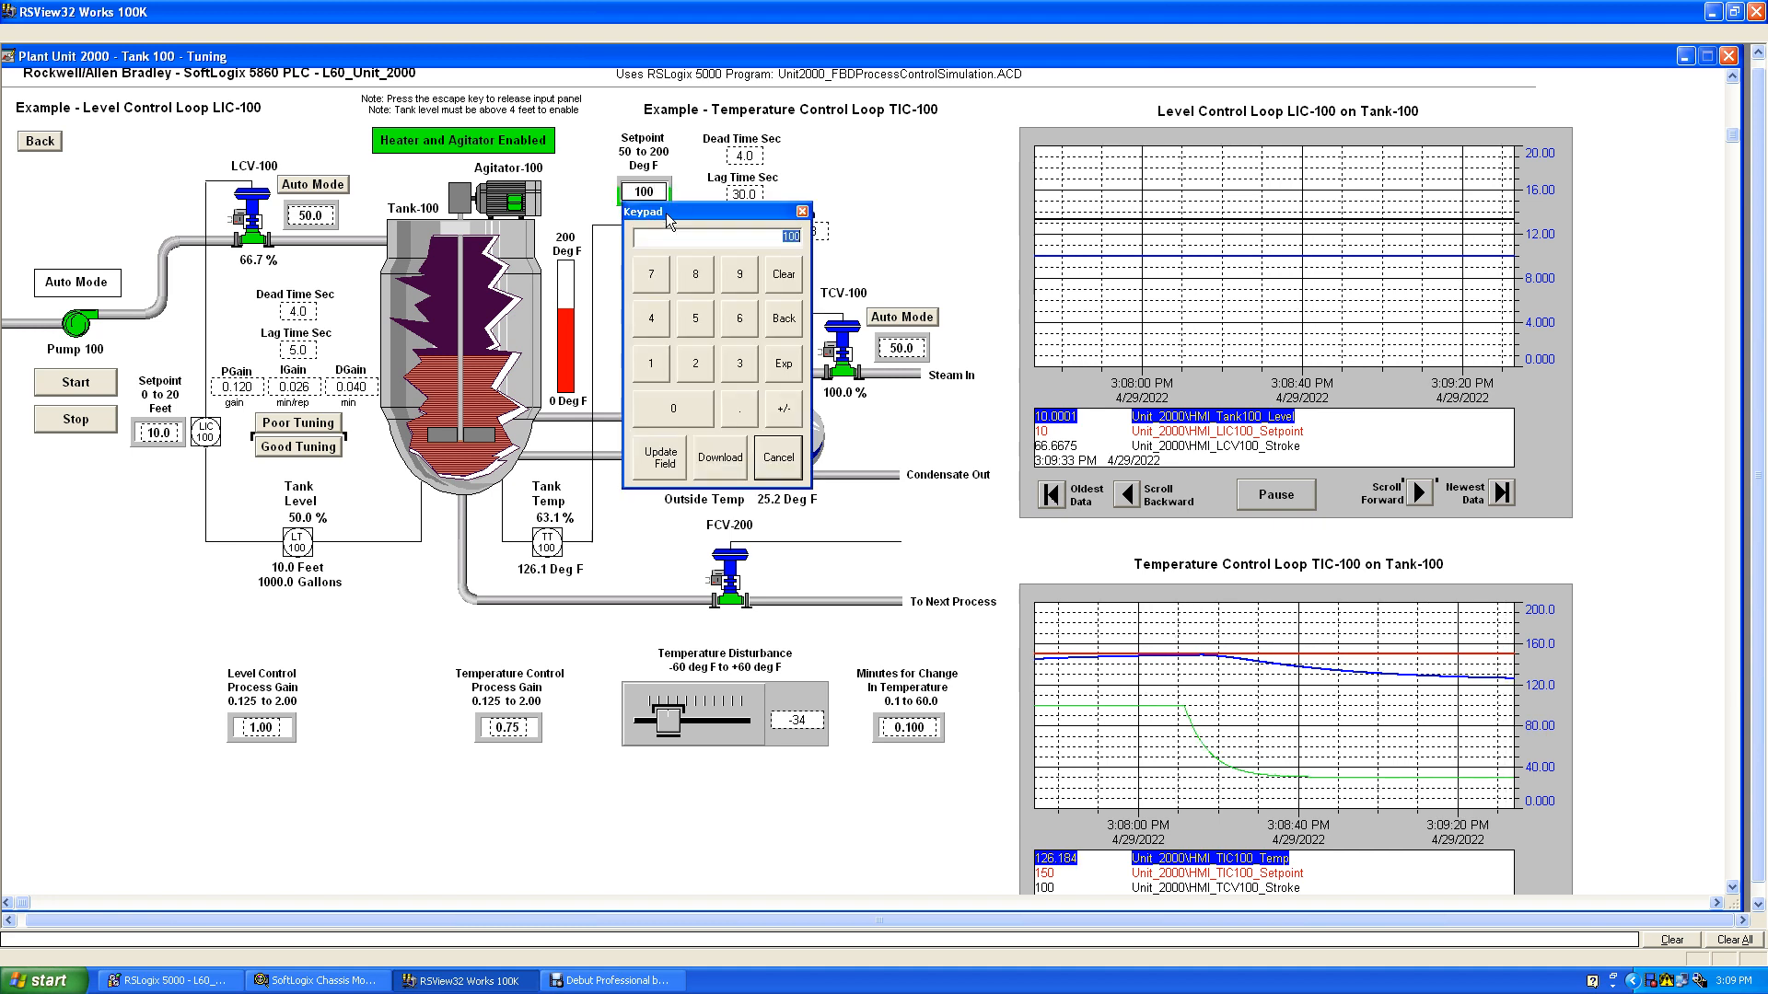
pyautogui.click(722, 456)
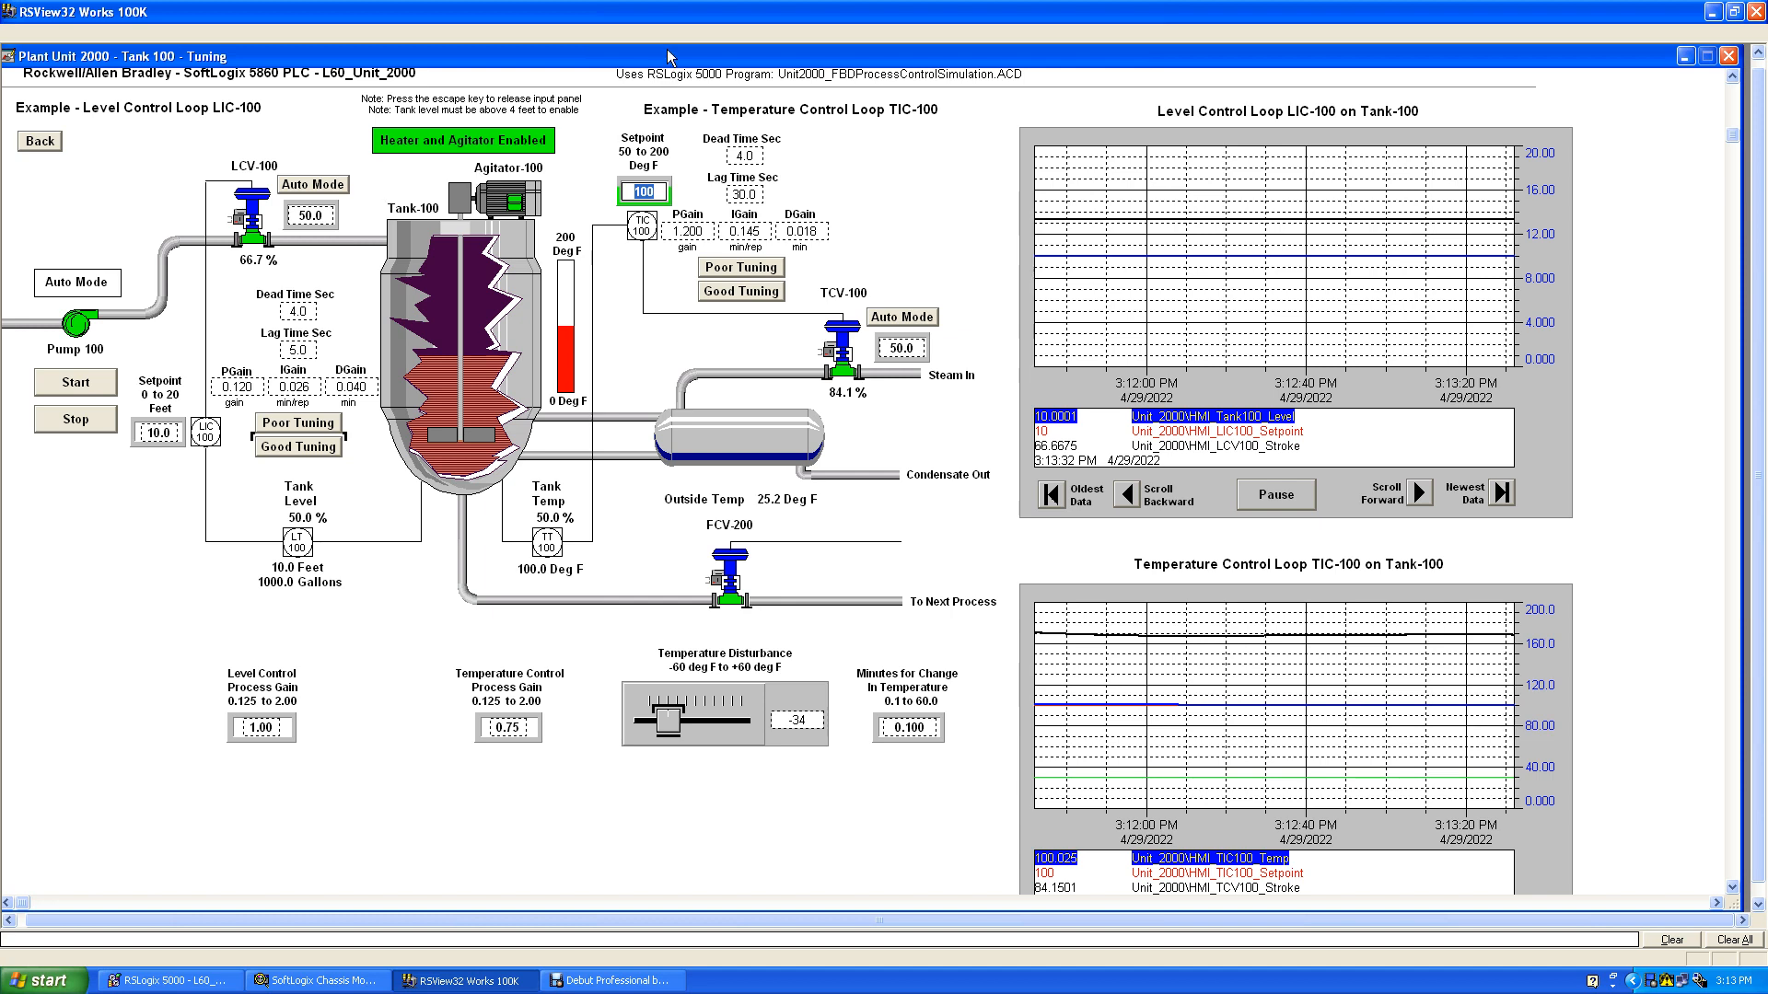
# Return from the Tank-100 tuning display to the Plant Overview and open the Unit 2000 Surge Tank Operations display.
pyautogui.moveTo(663, 57); pyautogui.dragTo(823, 154)
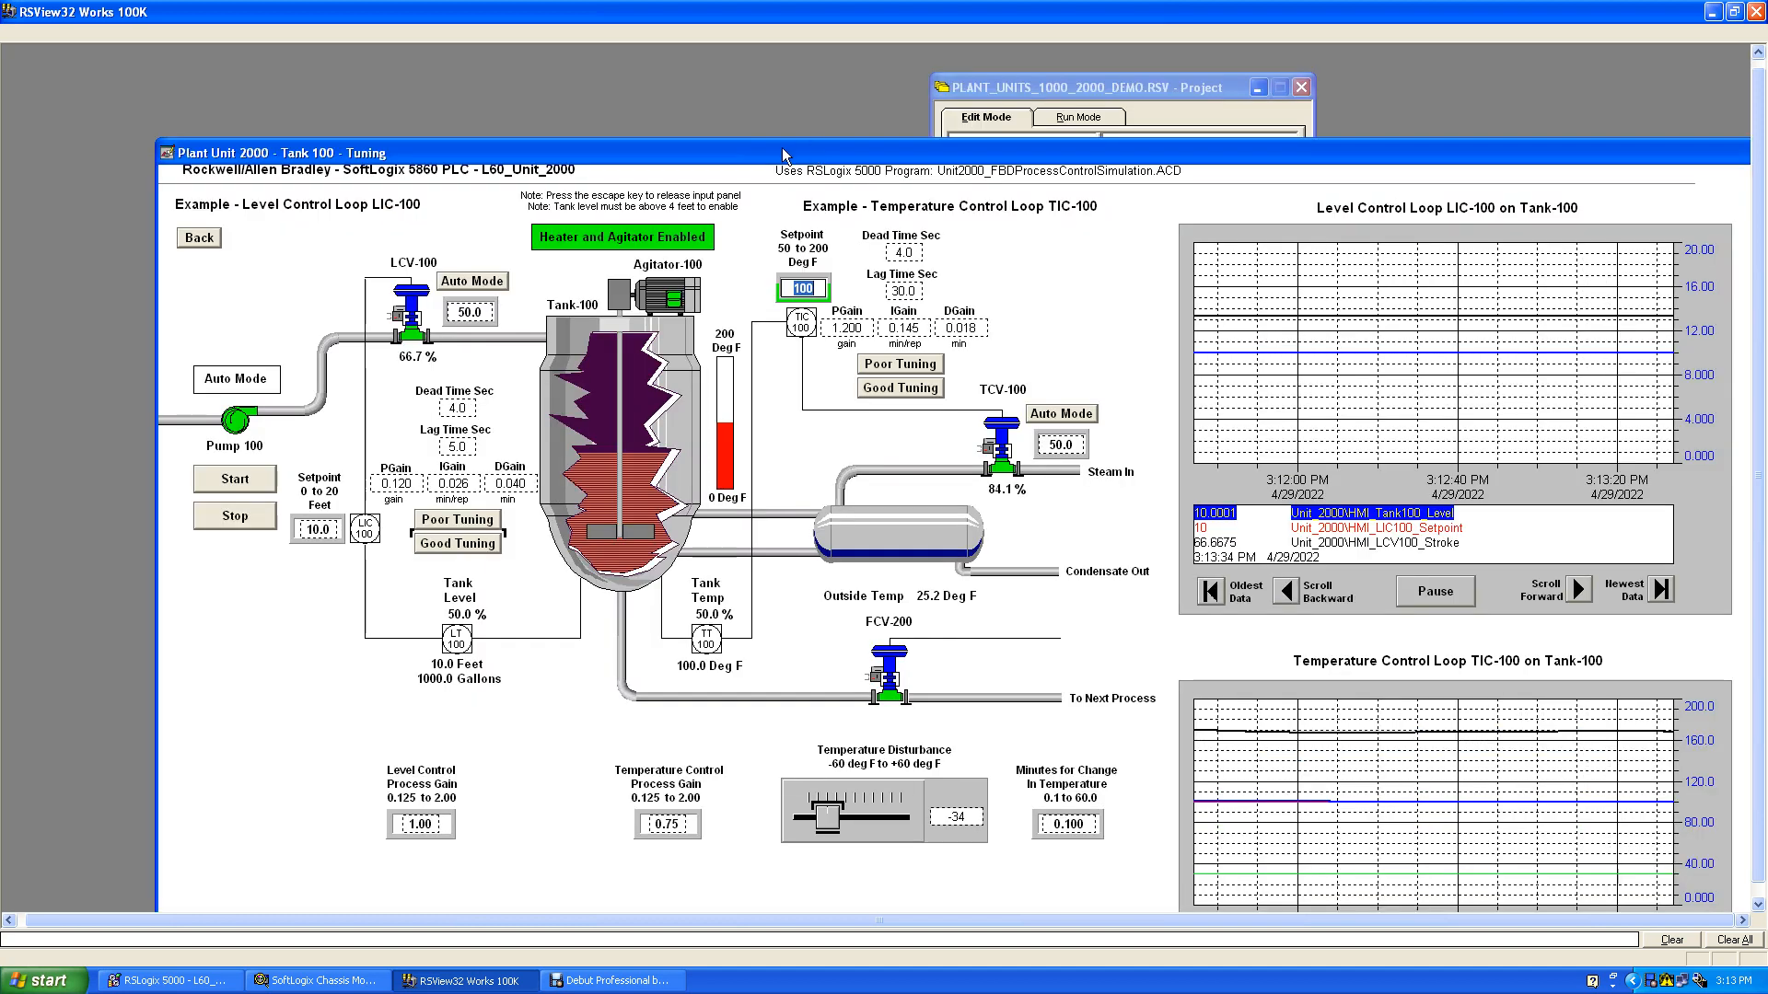
pyautogui.click(198, 241)
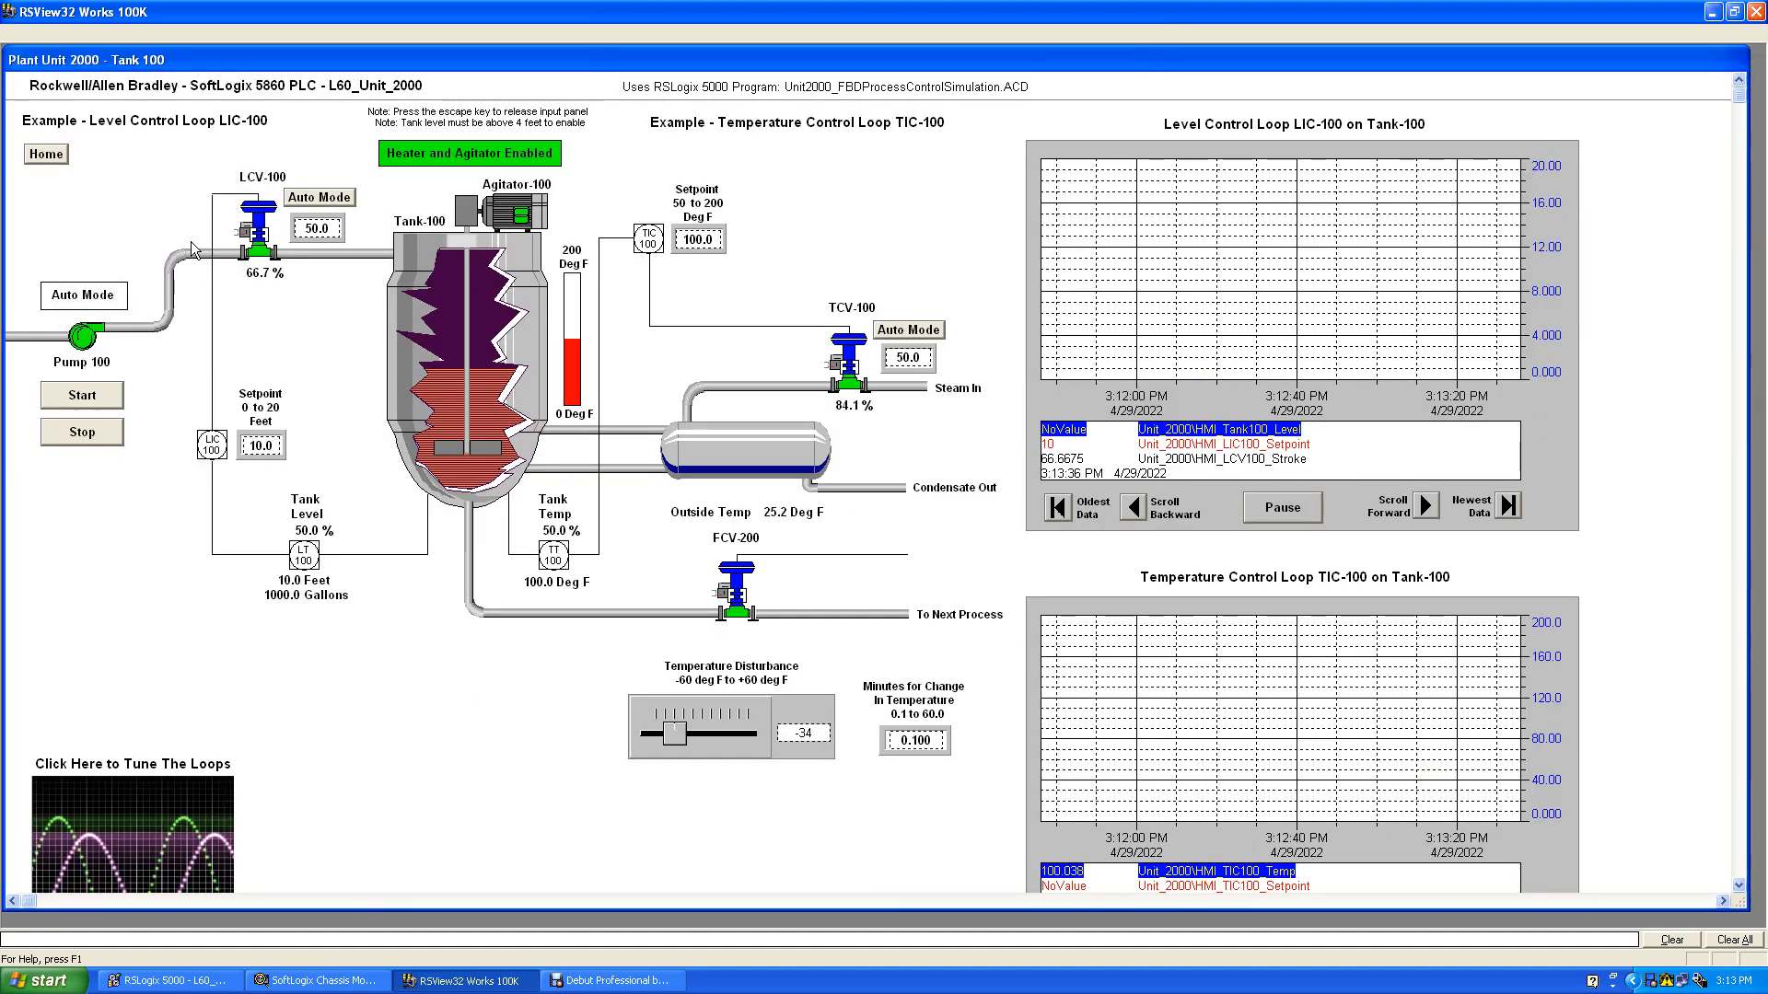
pyautogui.click(61, 153)
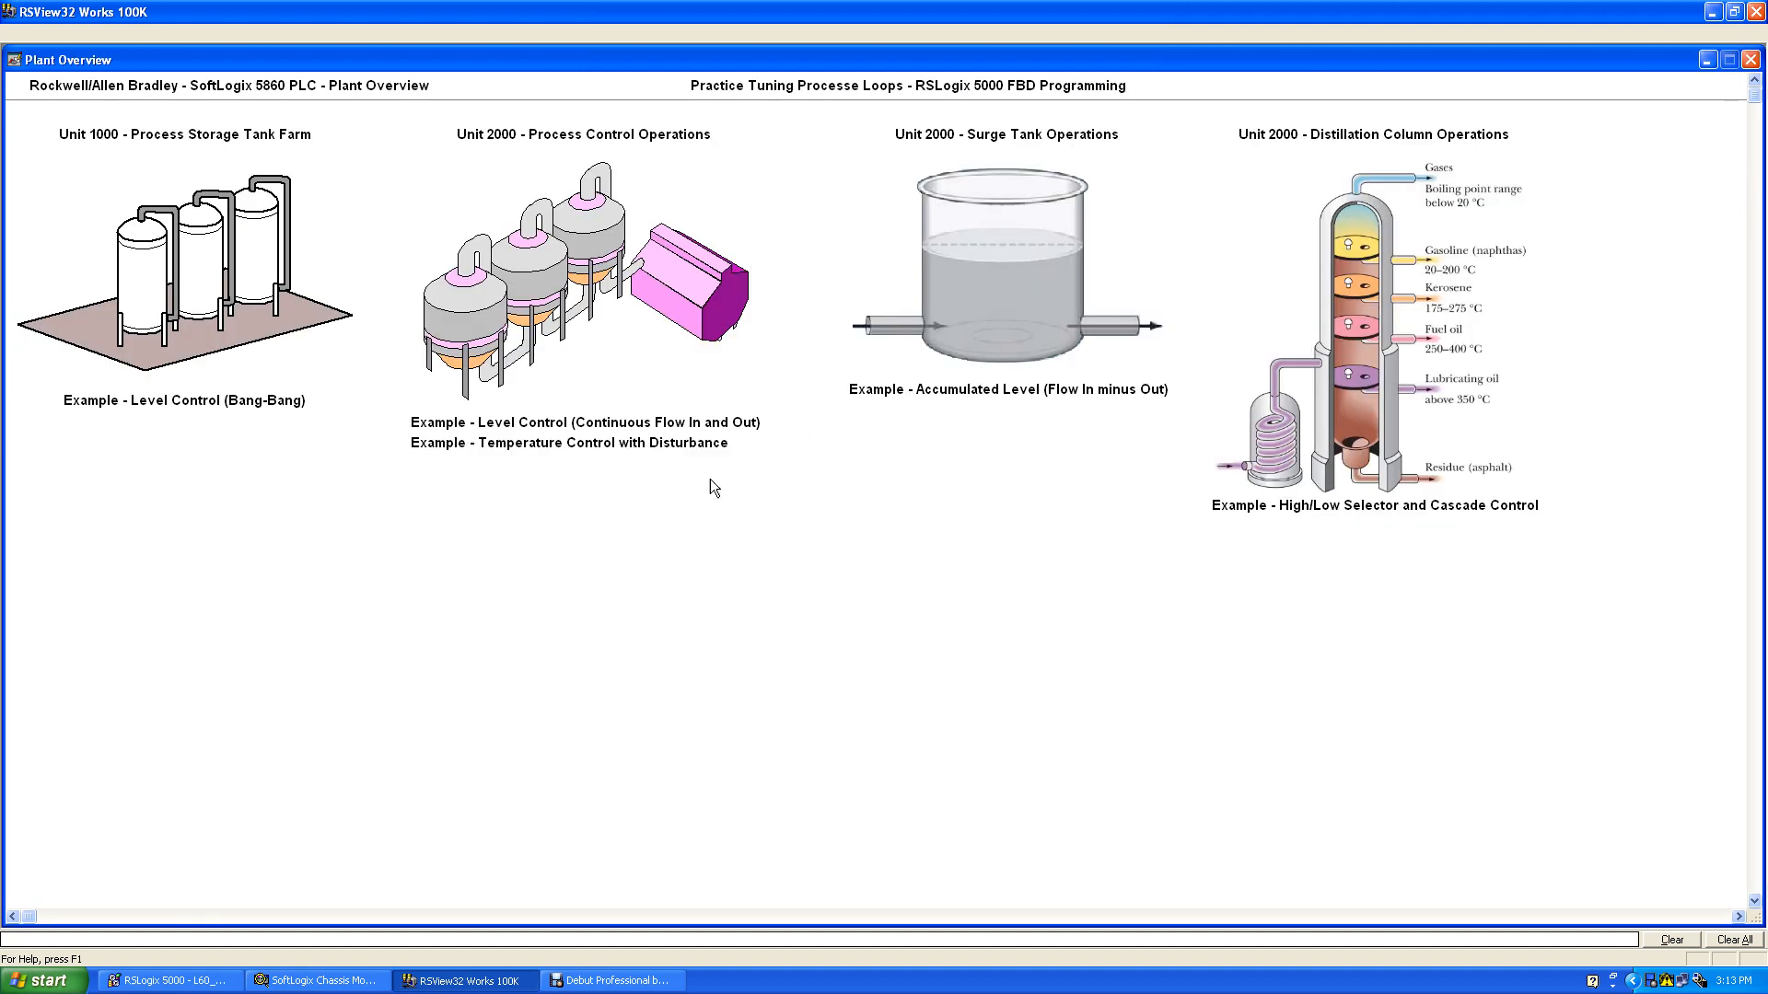
pyautogui.click(1003, 322)
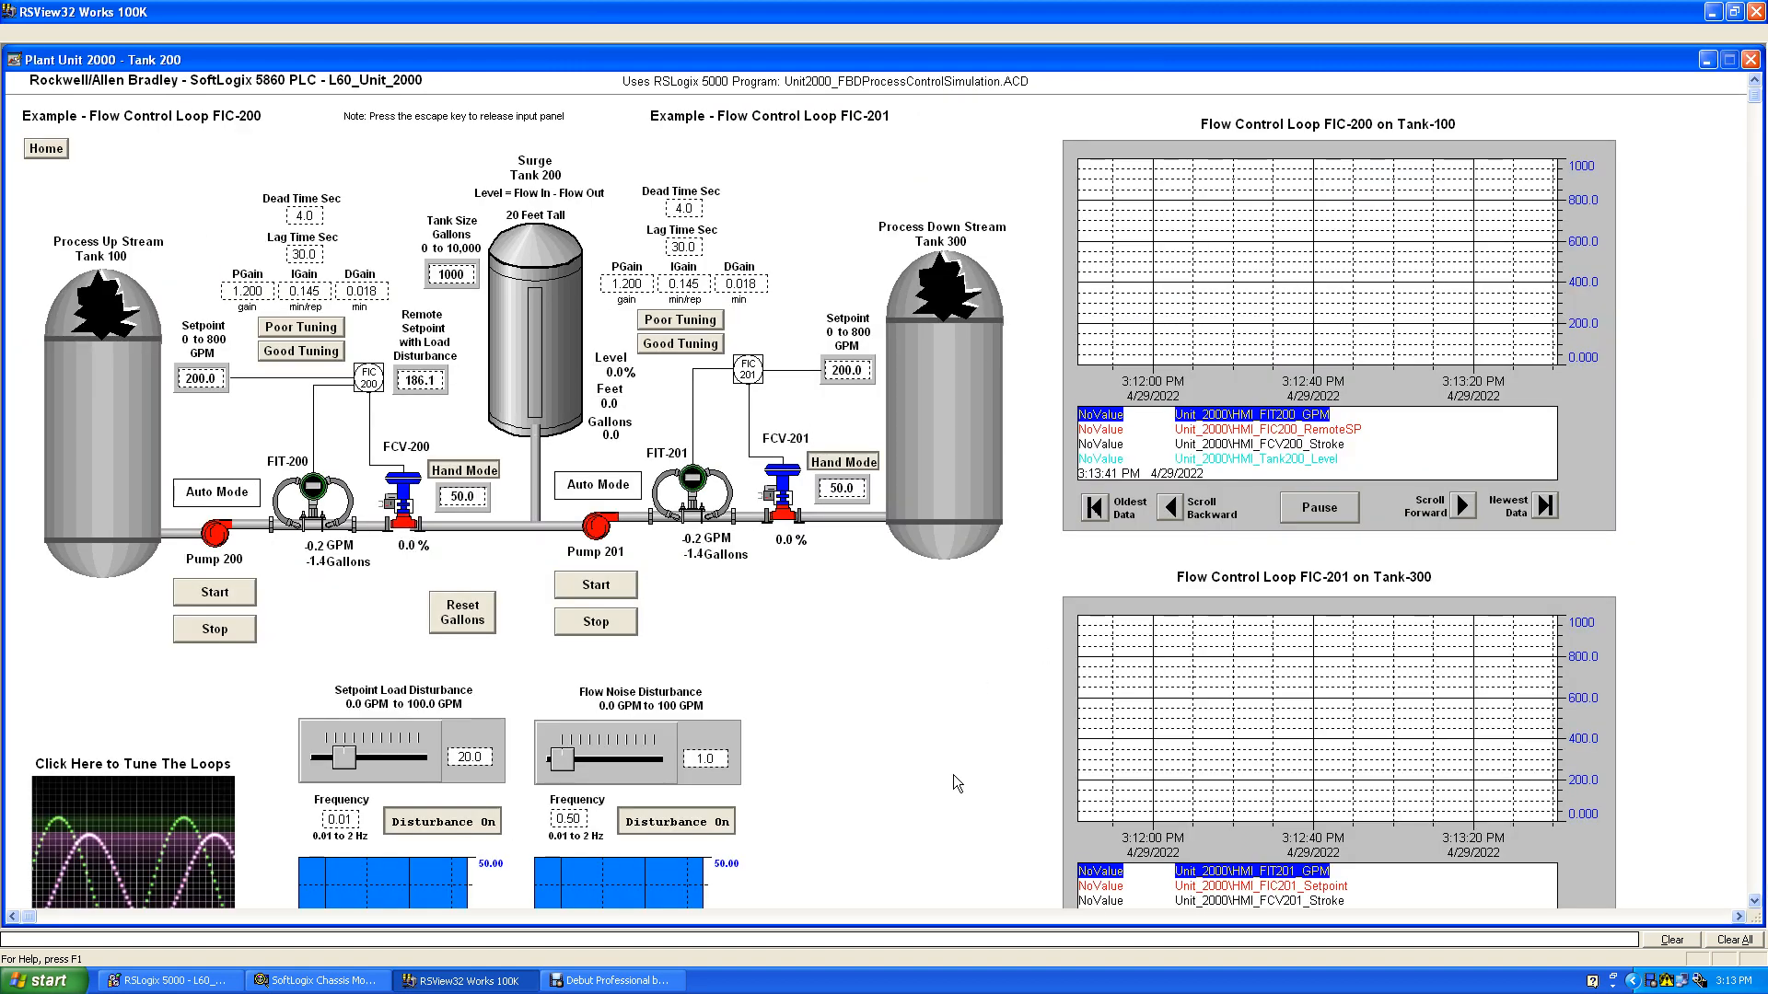
# Start Pump 200 and Pump 201 on the surge tank's flow lines.
pyautogui.click(231, 598)
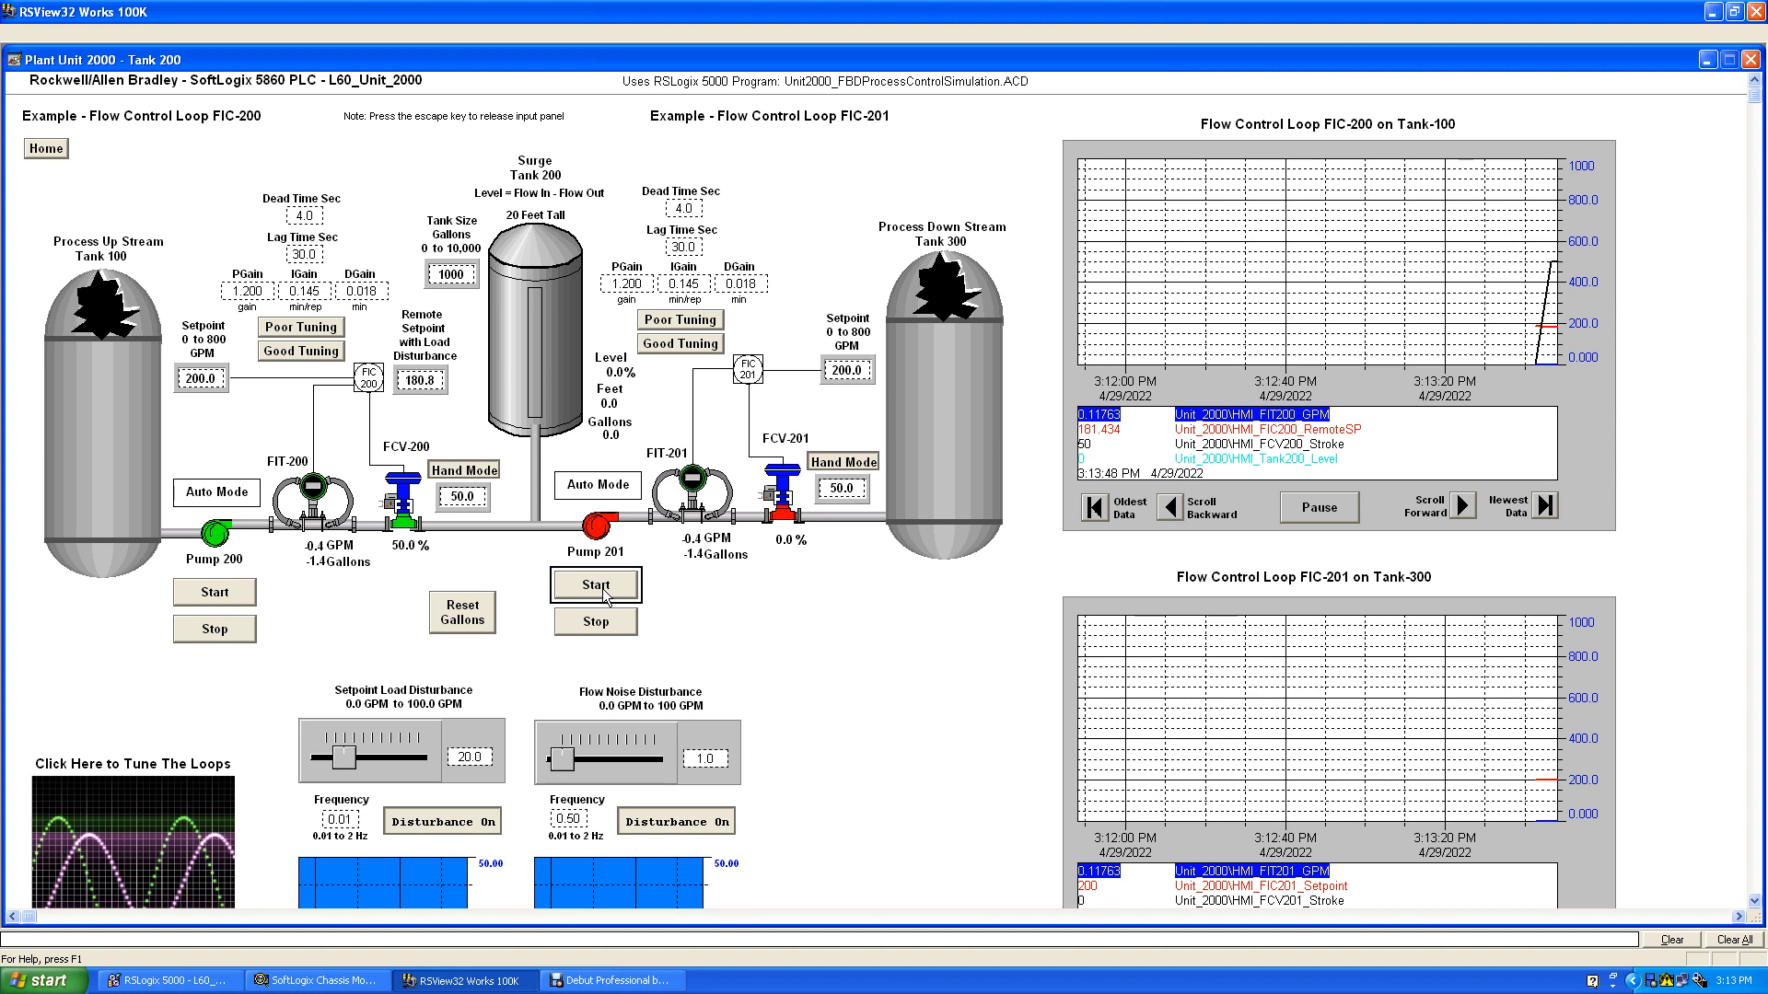
pyautogui.click(605, 591)
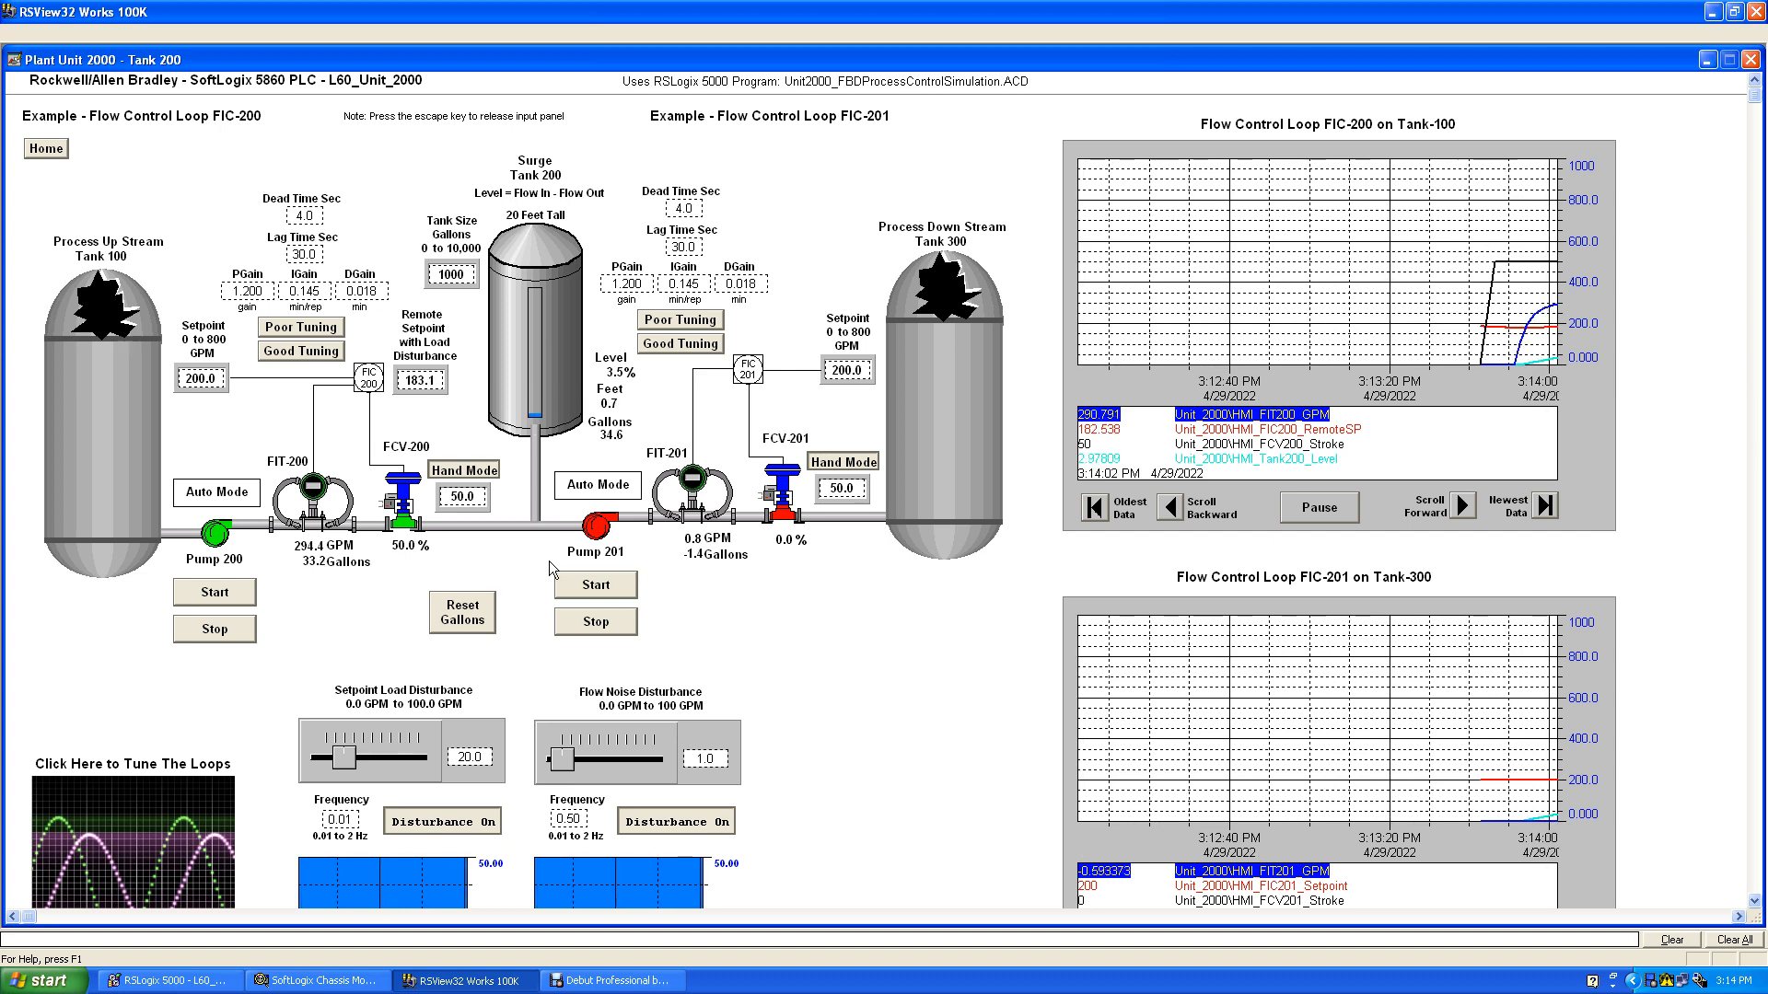
pyautogui.click(632, 592)
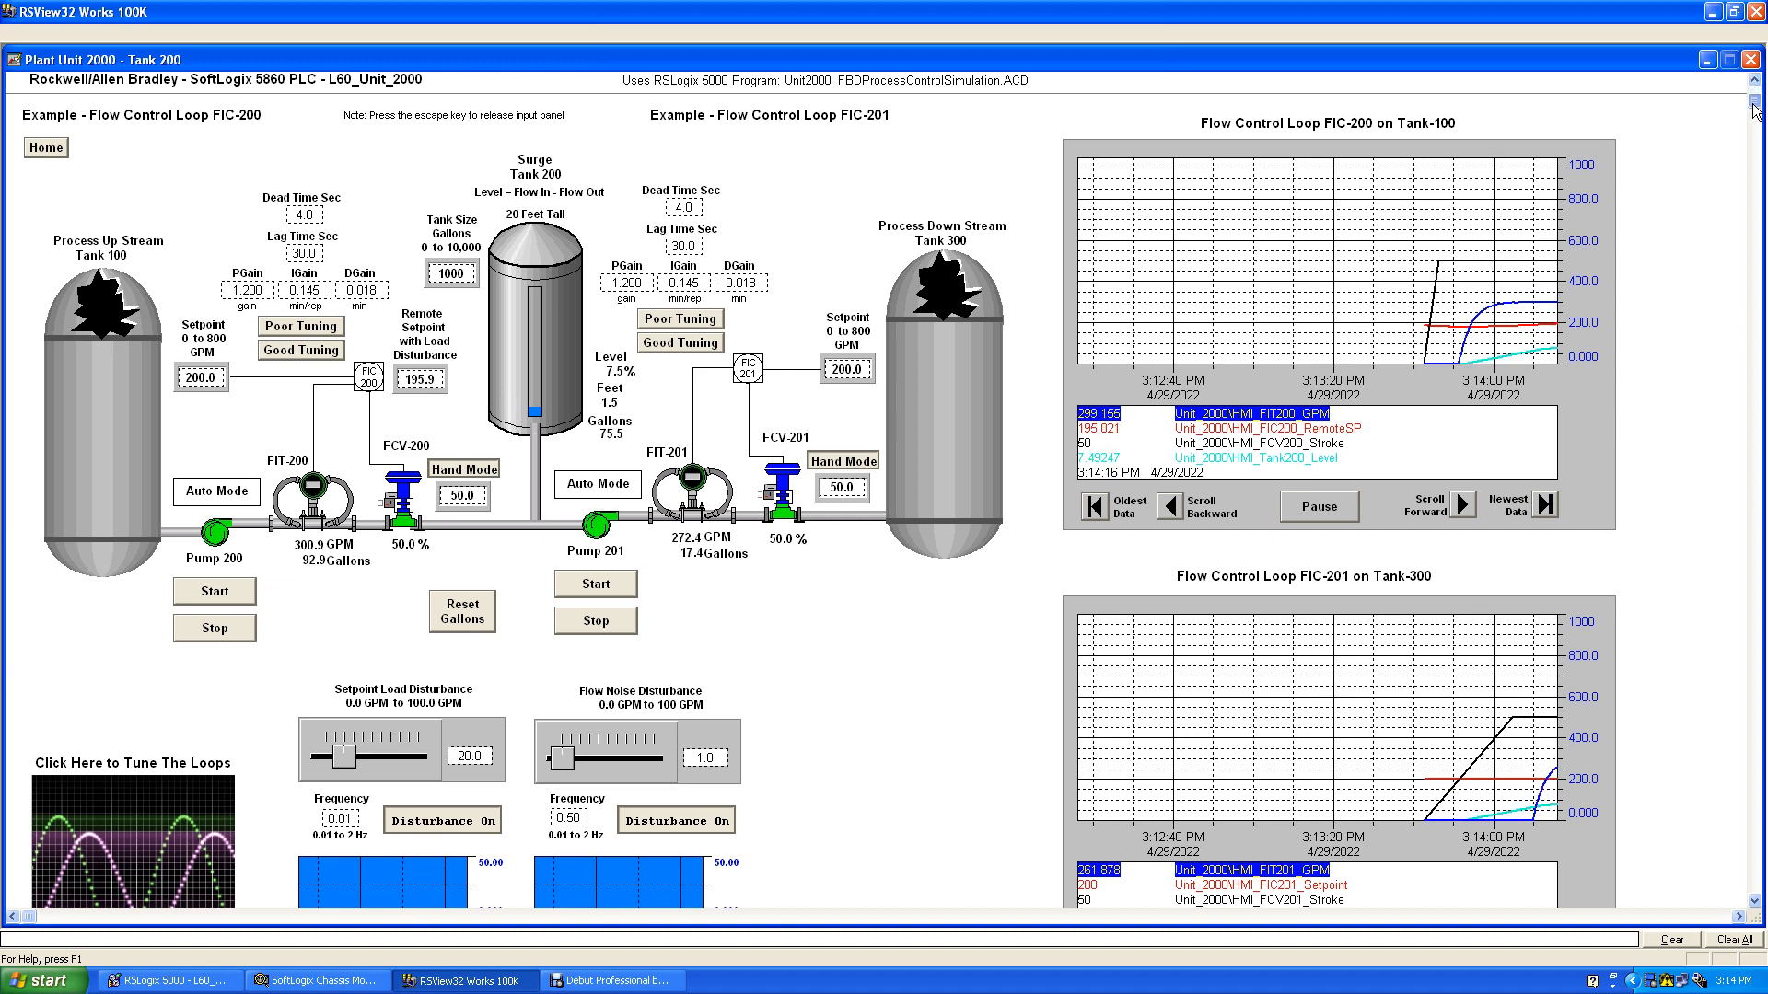
# Set the FIC-201 flow loop's setpoint to 150 GPM and download it.
pyautogui.moveTo(1755, 106); pyautogui.dragTo(1764, 578)
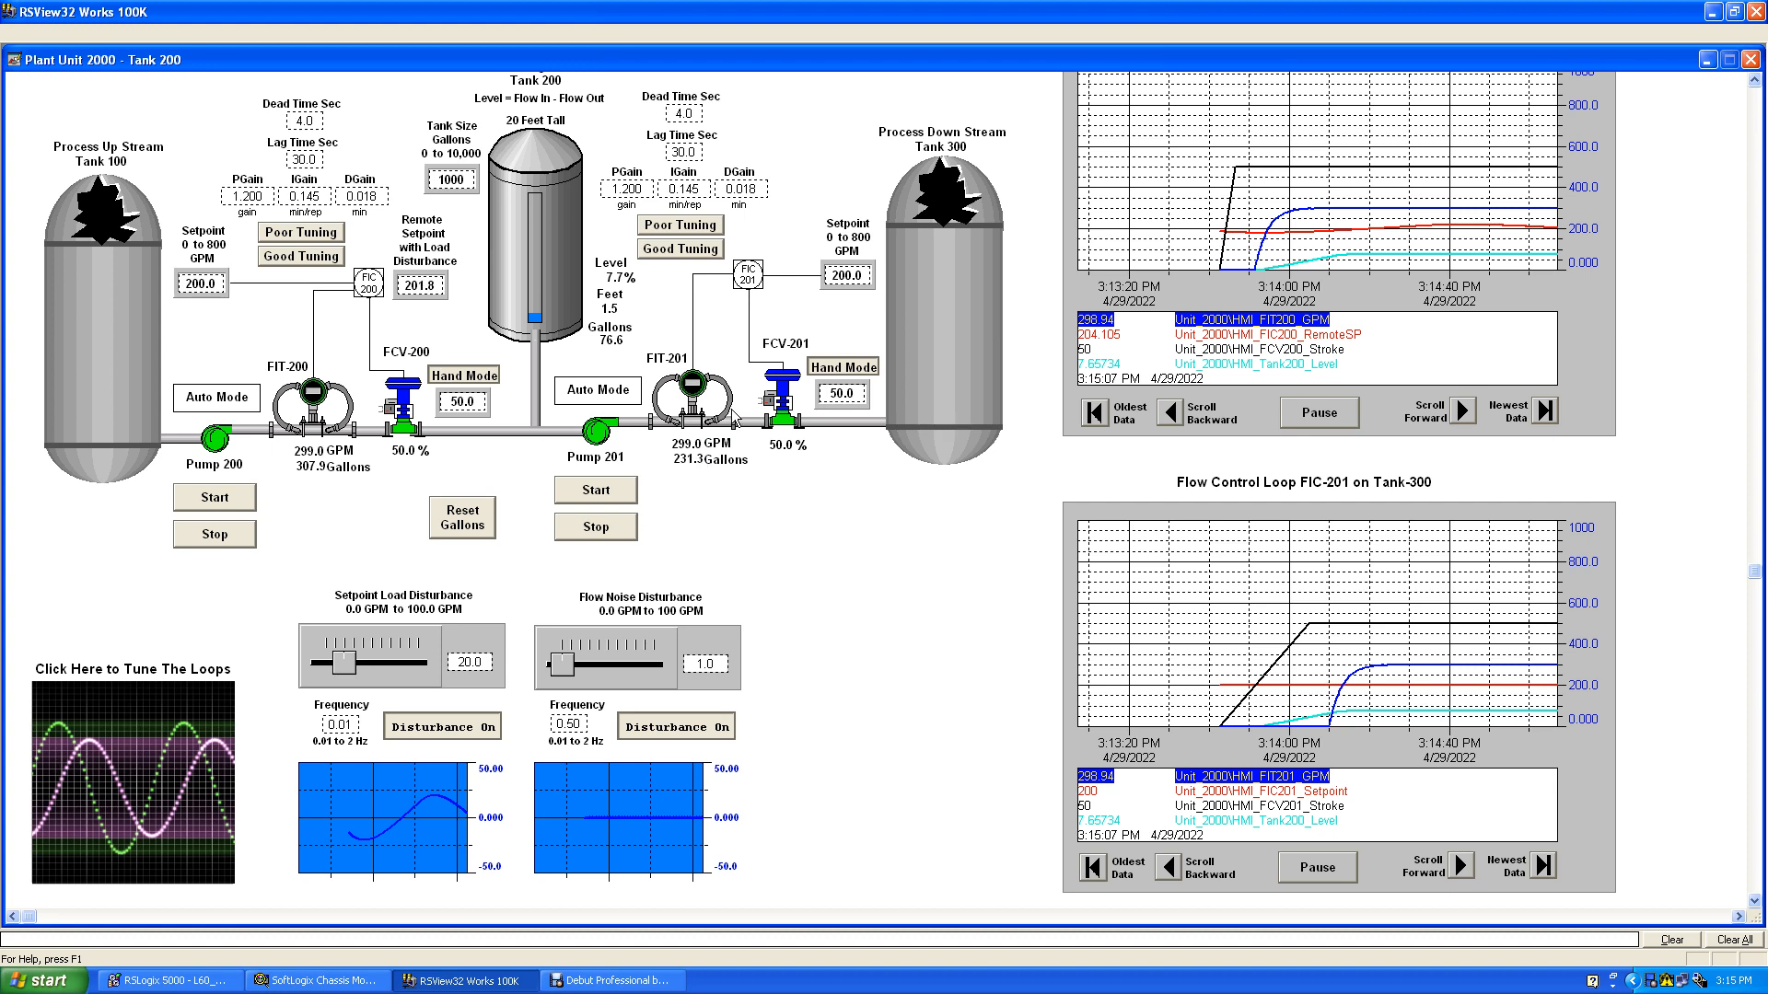
pyautogui.click(847, 277)
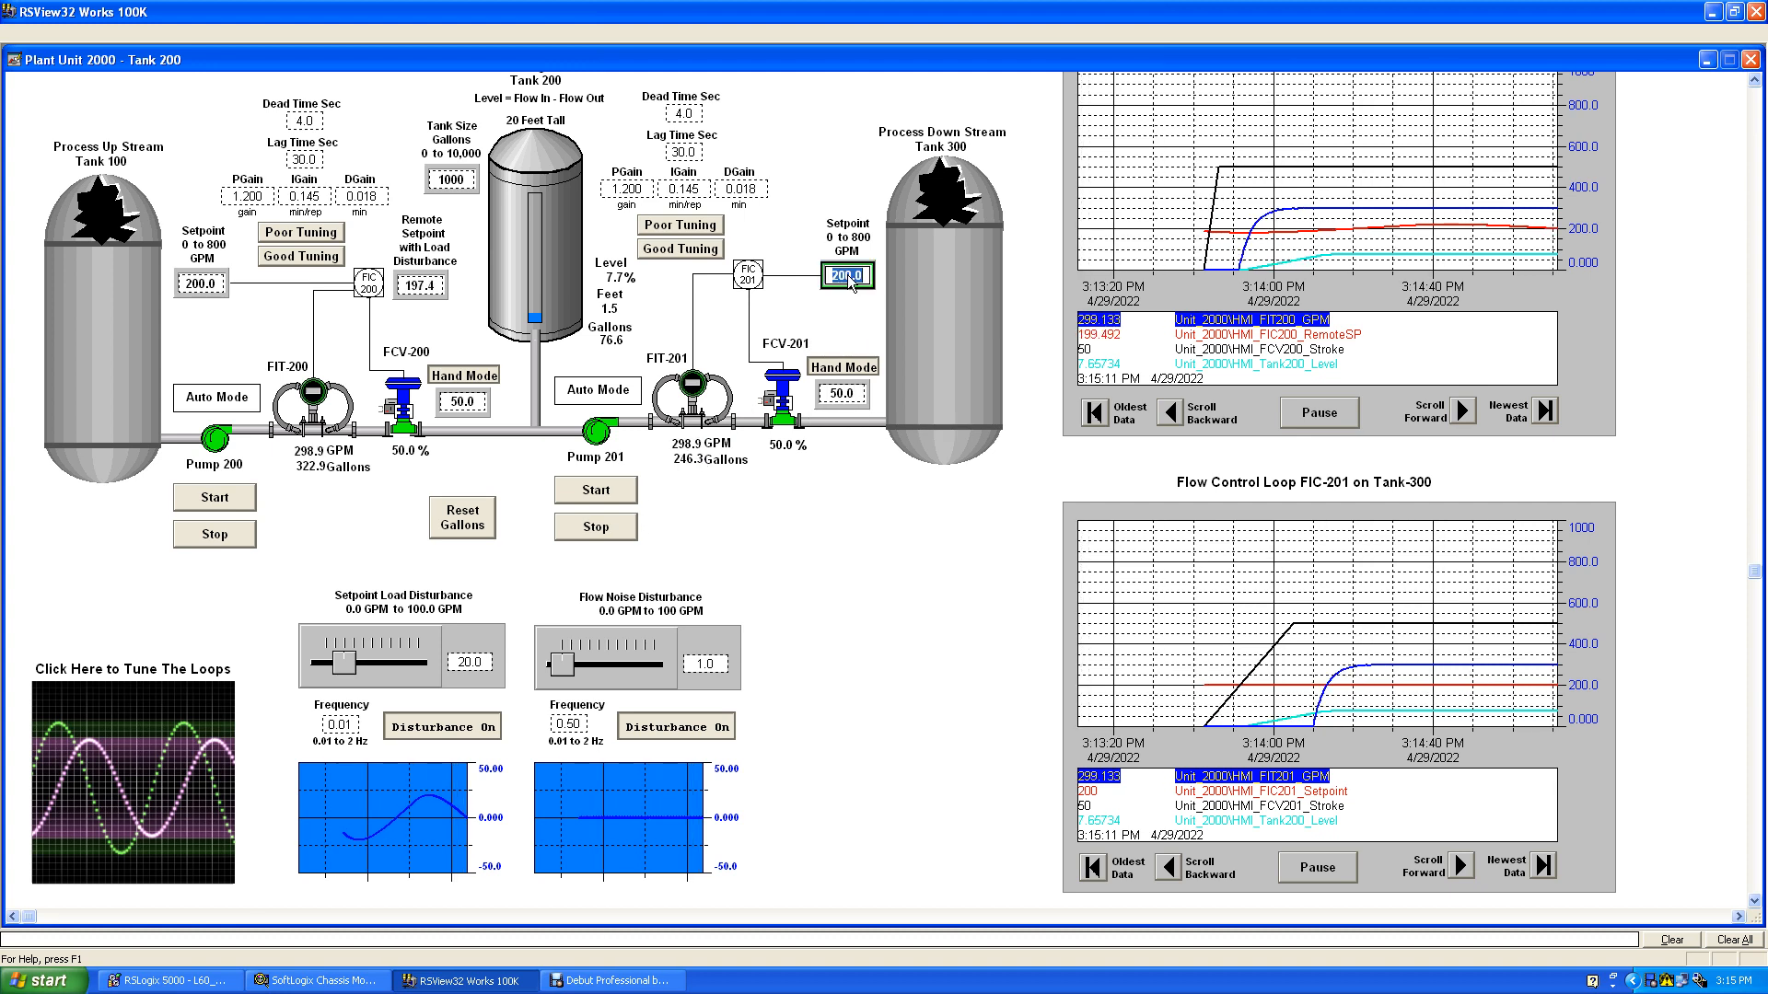
pyautogui.write('150')
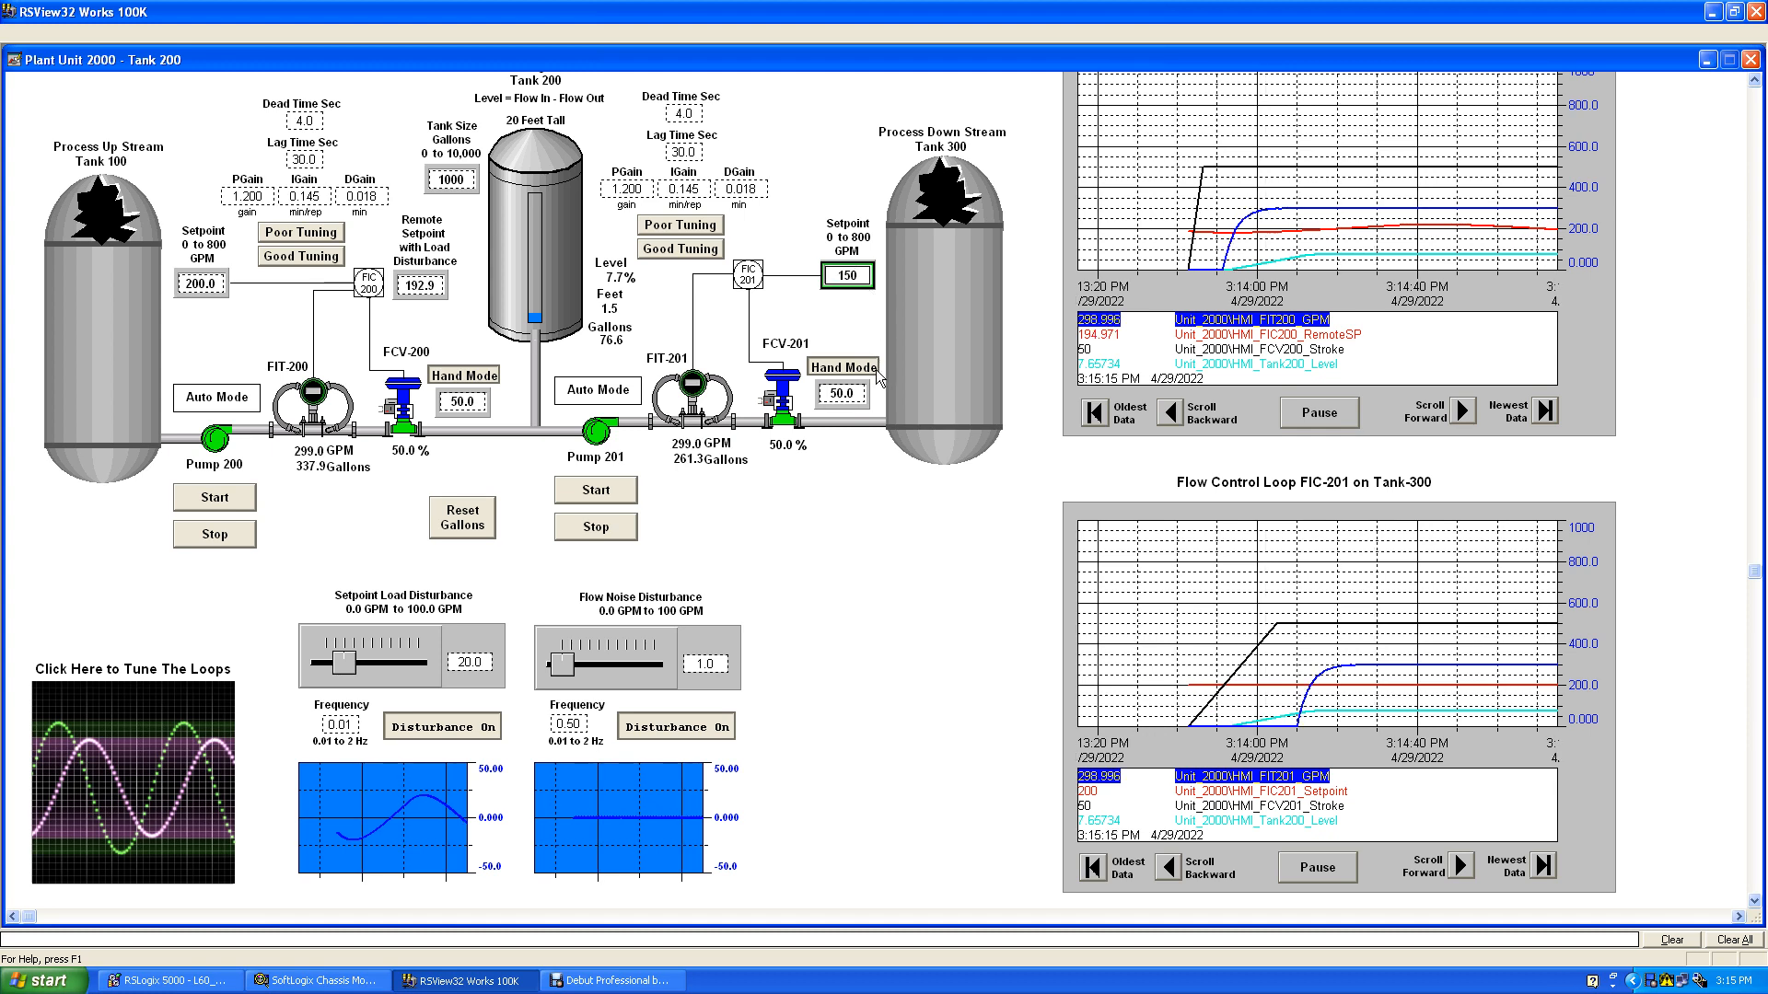
pyautogui.press('Return')
pyautogui.click(921, 548)
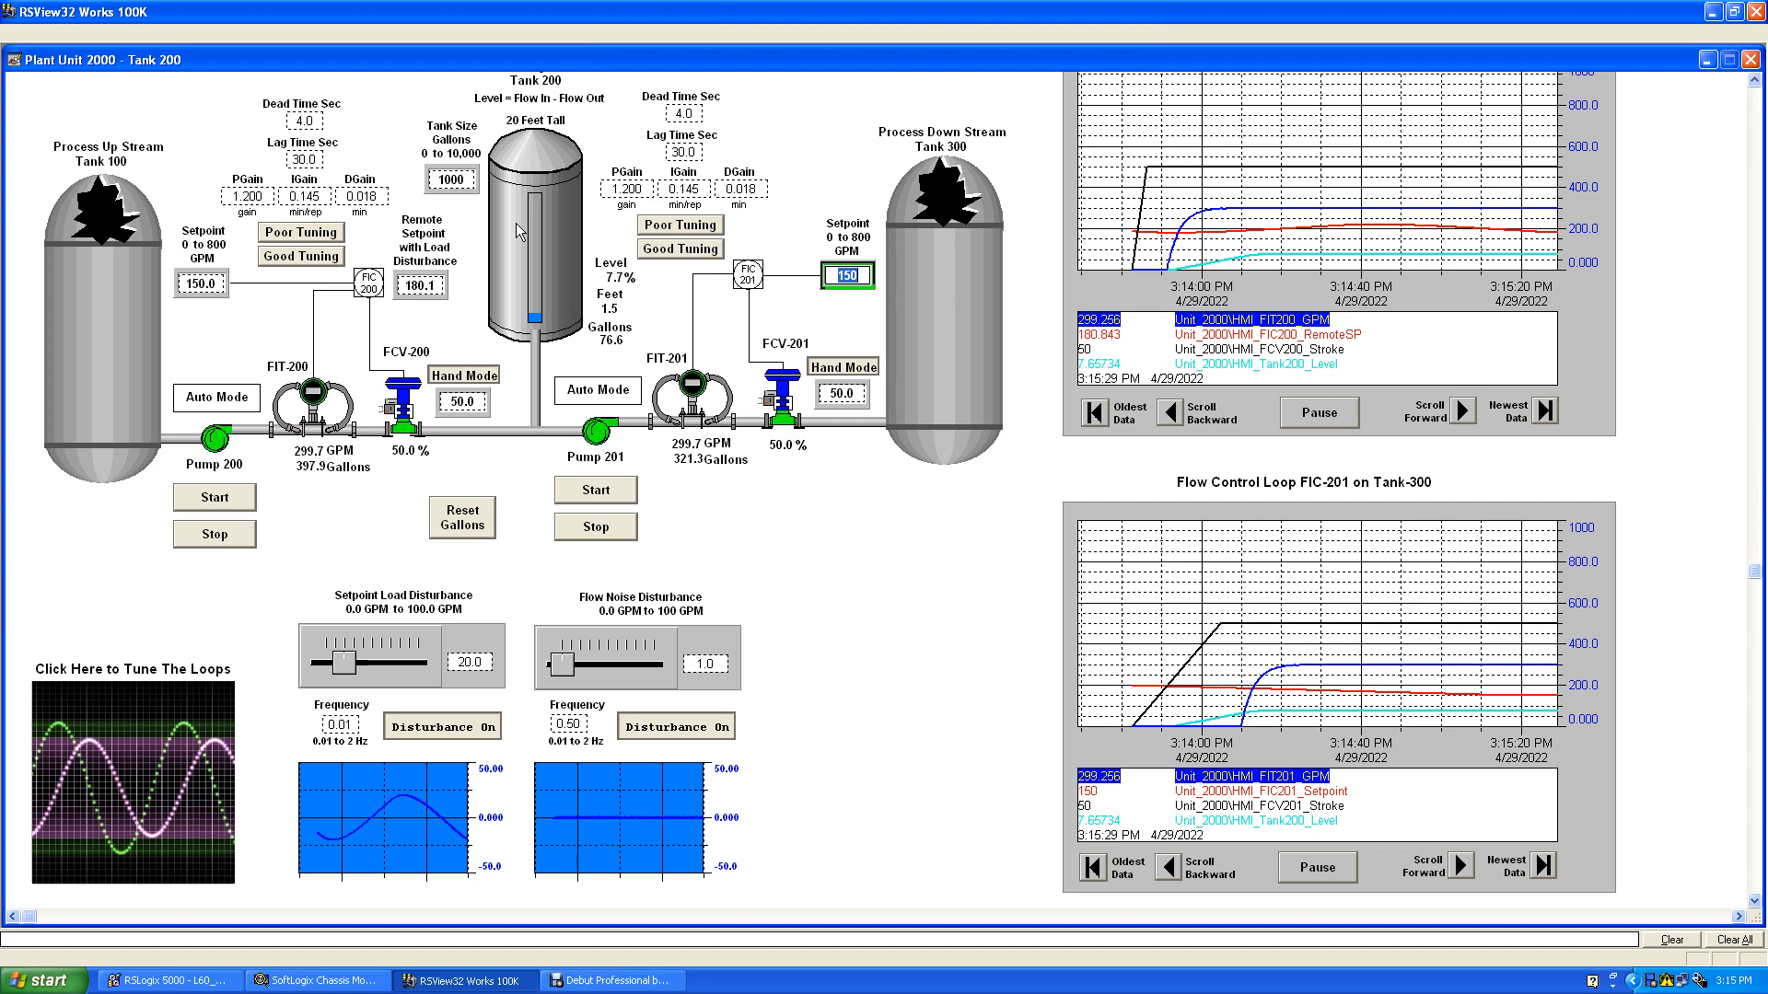
# Switch valves FCV-201 and FCV-200 to Auto Mode and apply Good Tuning to both the FIC-200 and FIC-201 flow loops.
pyautogui.click(843, 370)
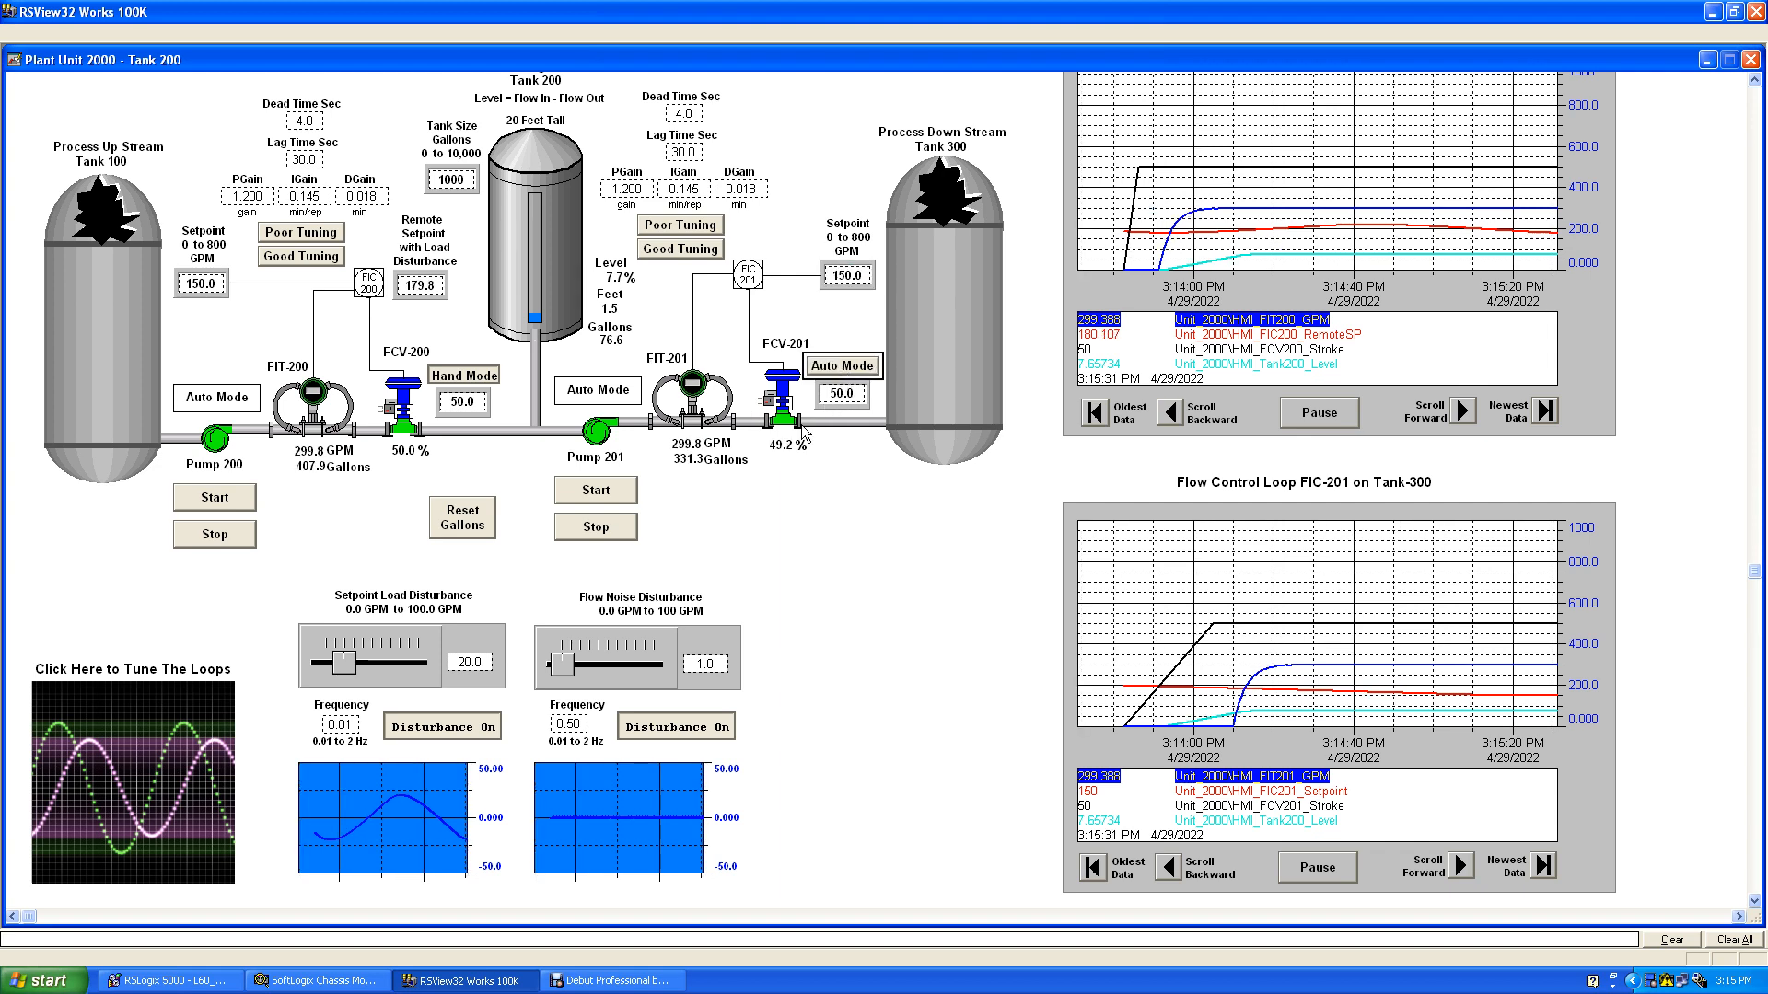
pyautogui.click(469, 379)
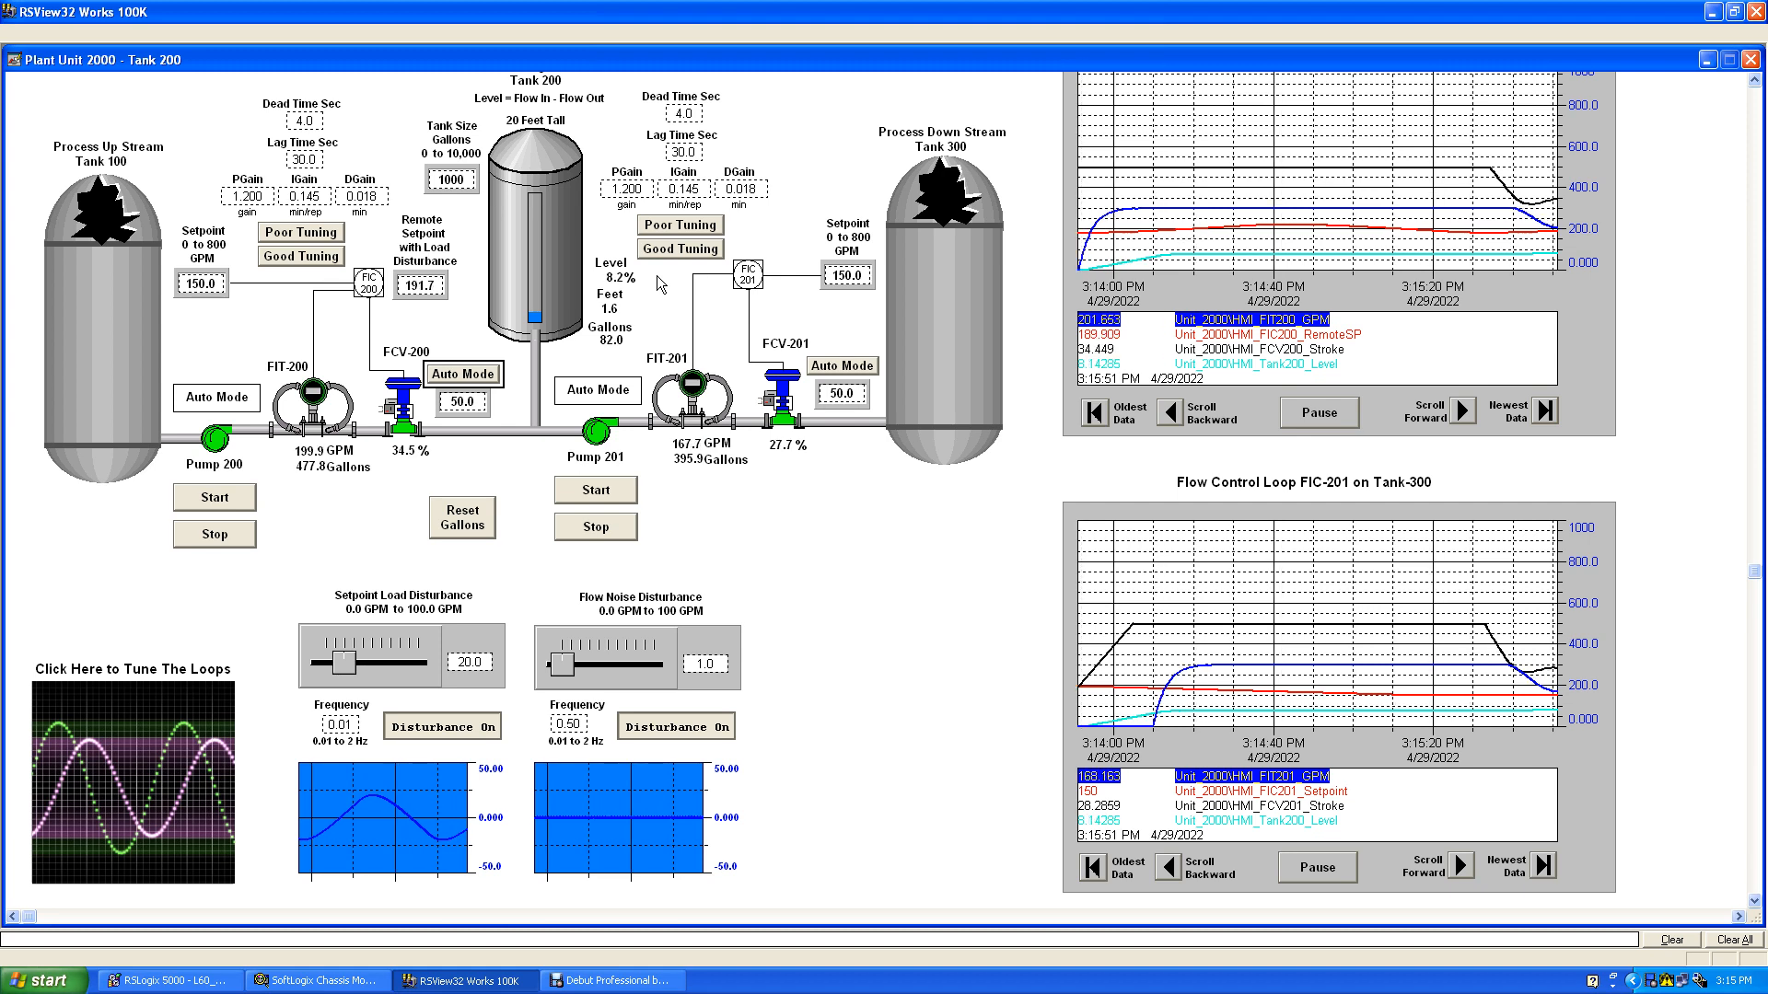
pyautogui.click(295, 256)
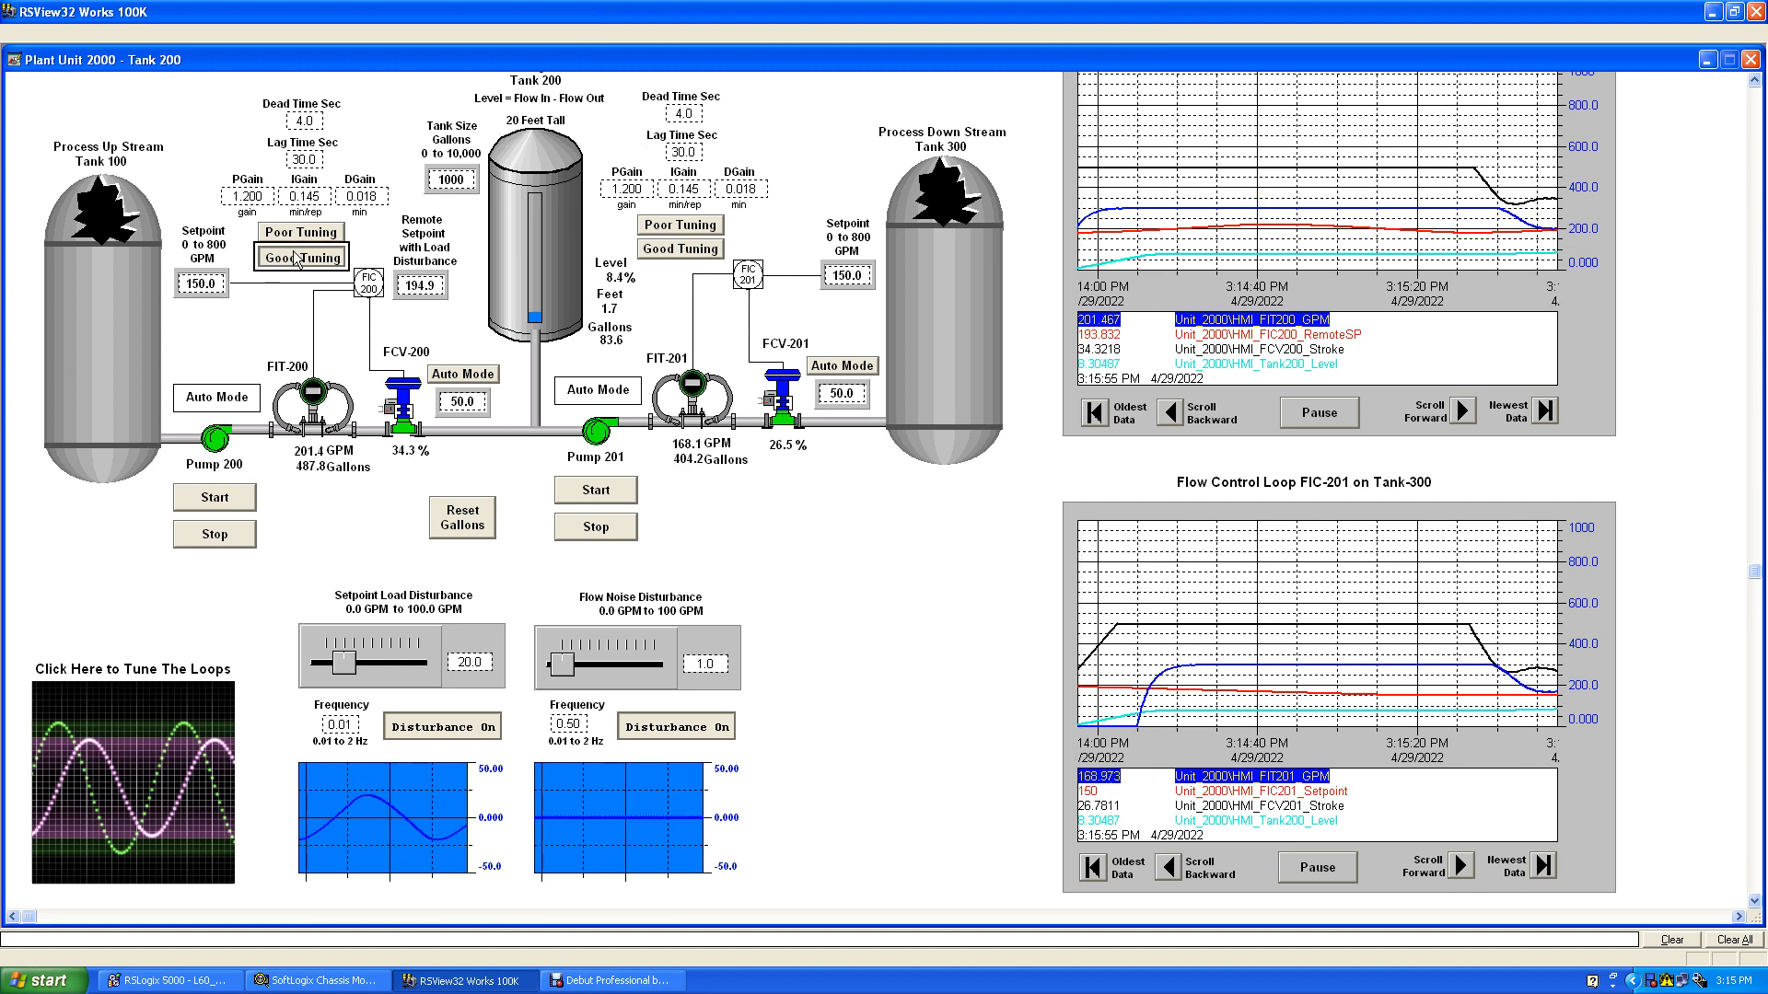
pyautogui.click(685, 252)
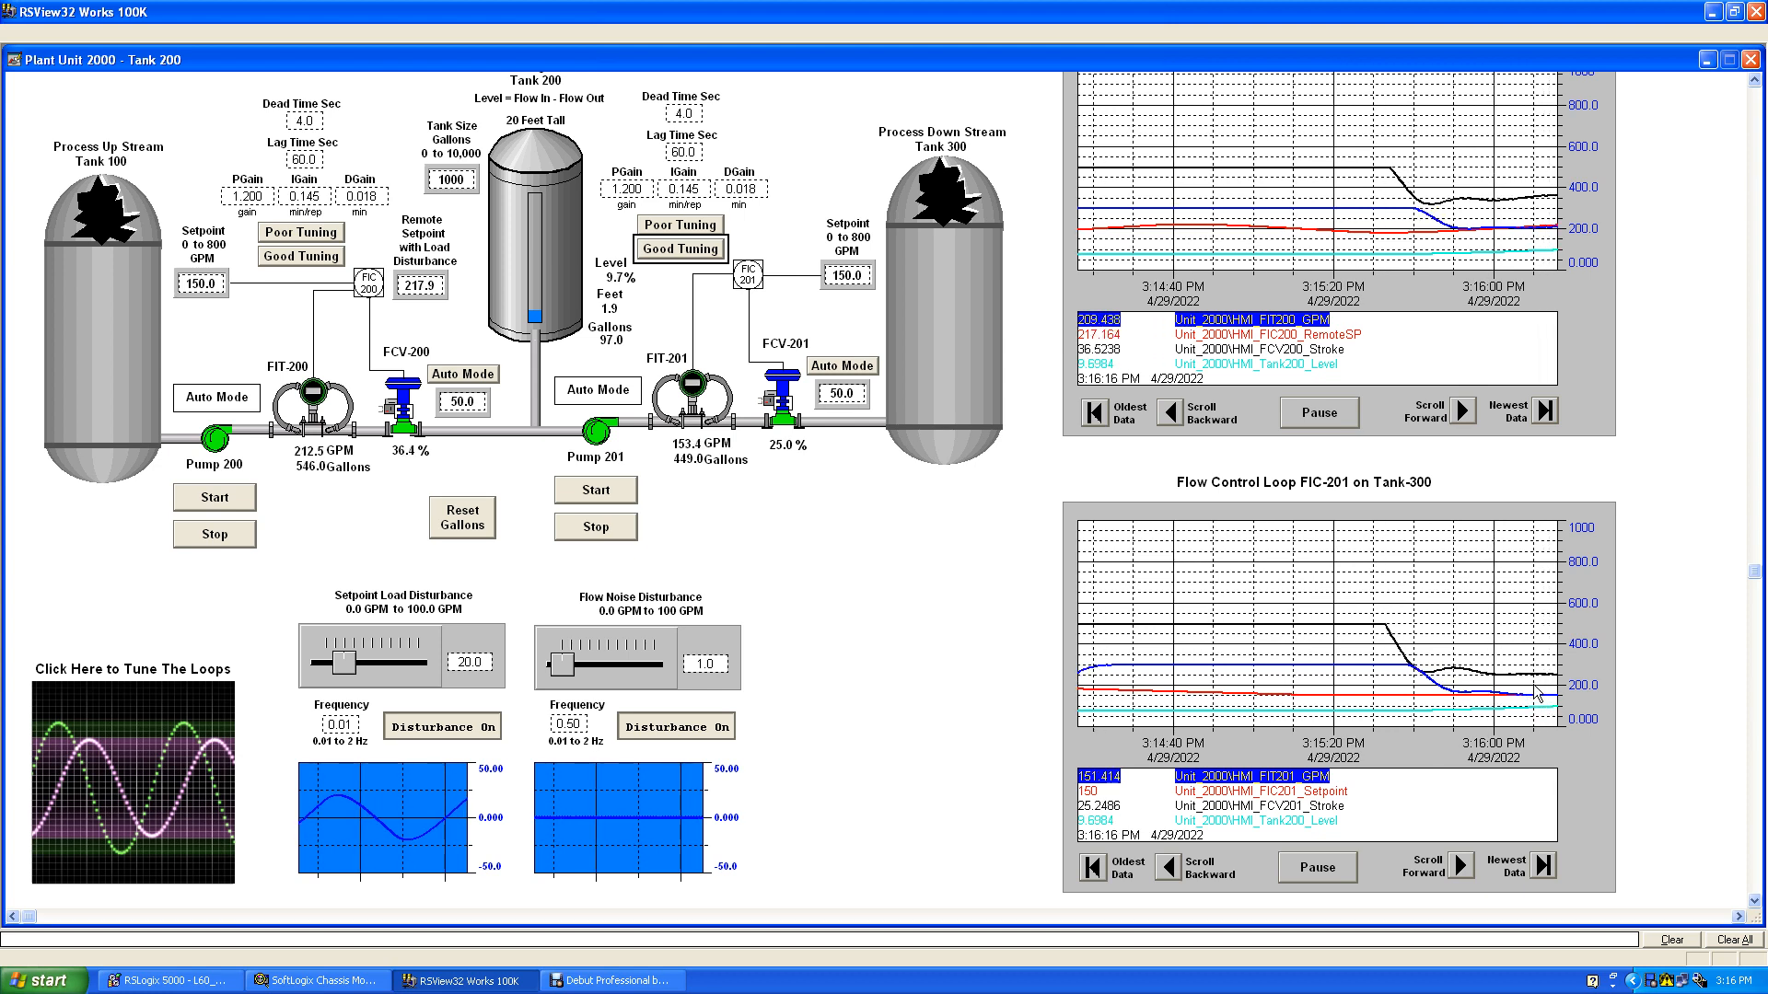
# Apply Poor Tuning to the FIC-201 and FIC-200 flow loops.
pyautogui.click(689, 232)
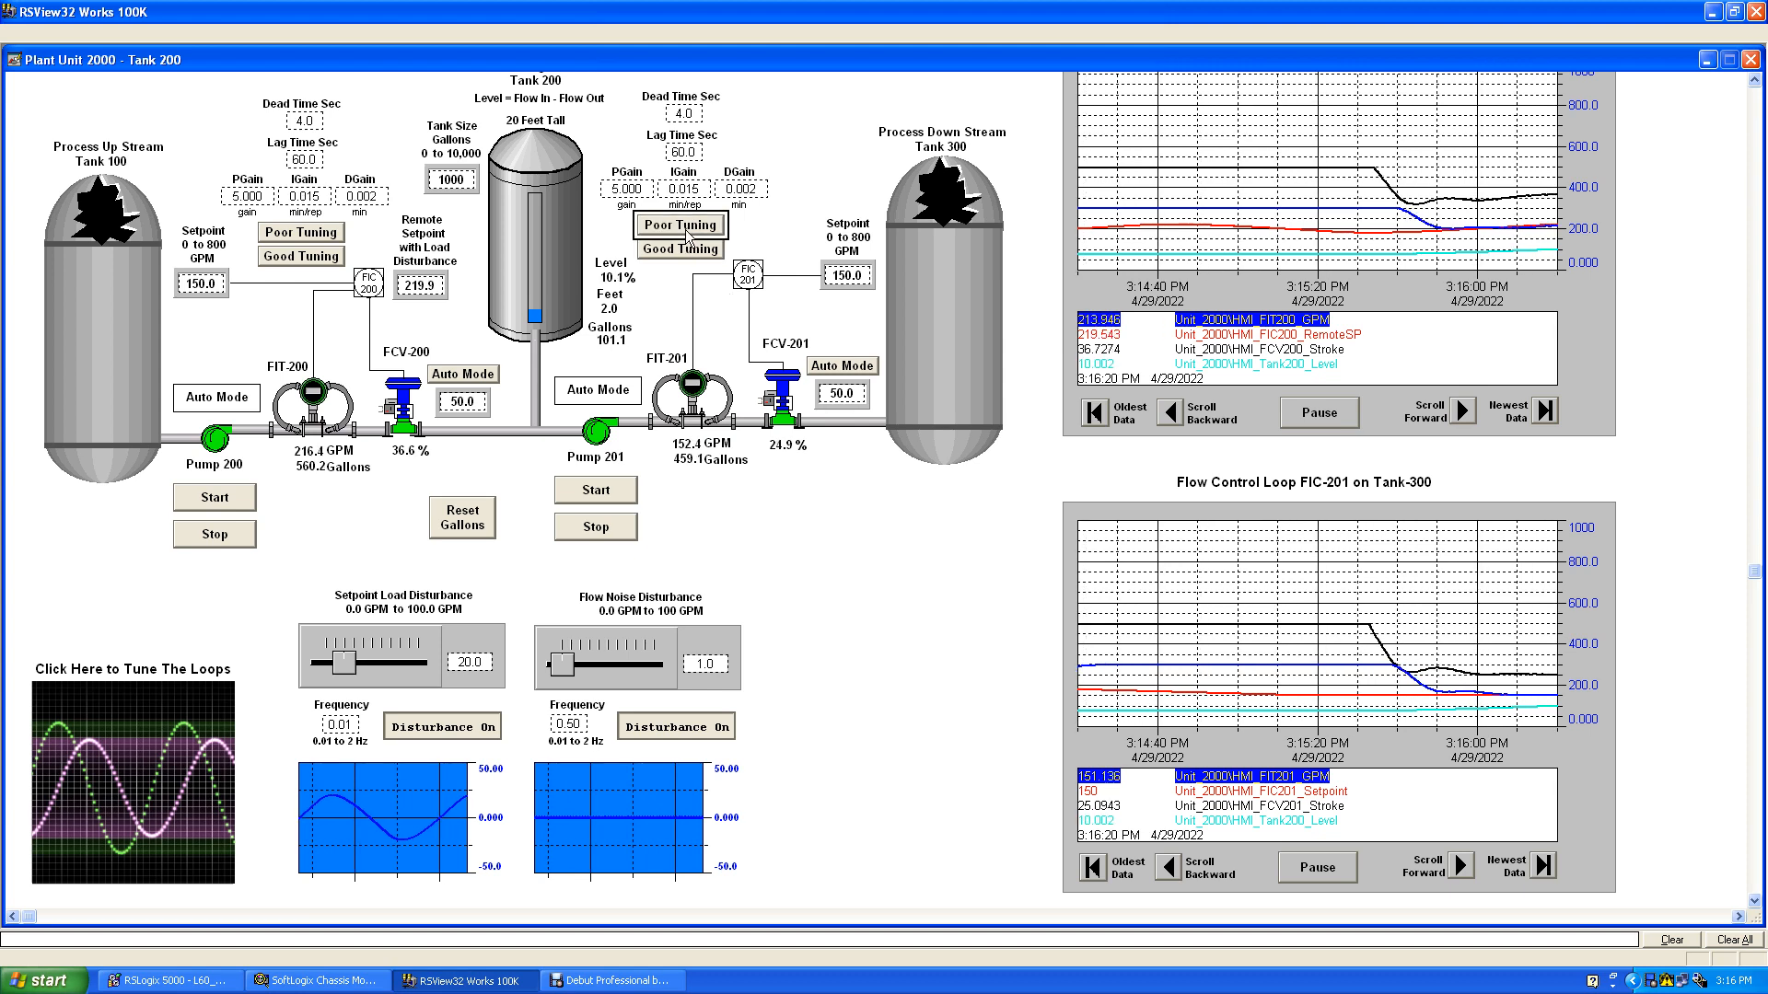
pyautogui.click(685, 247)
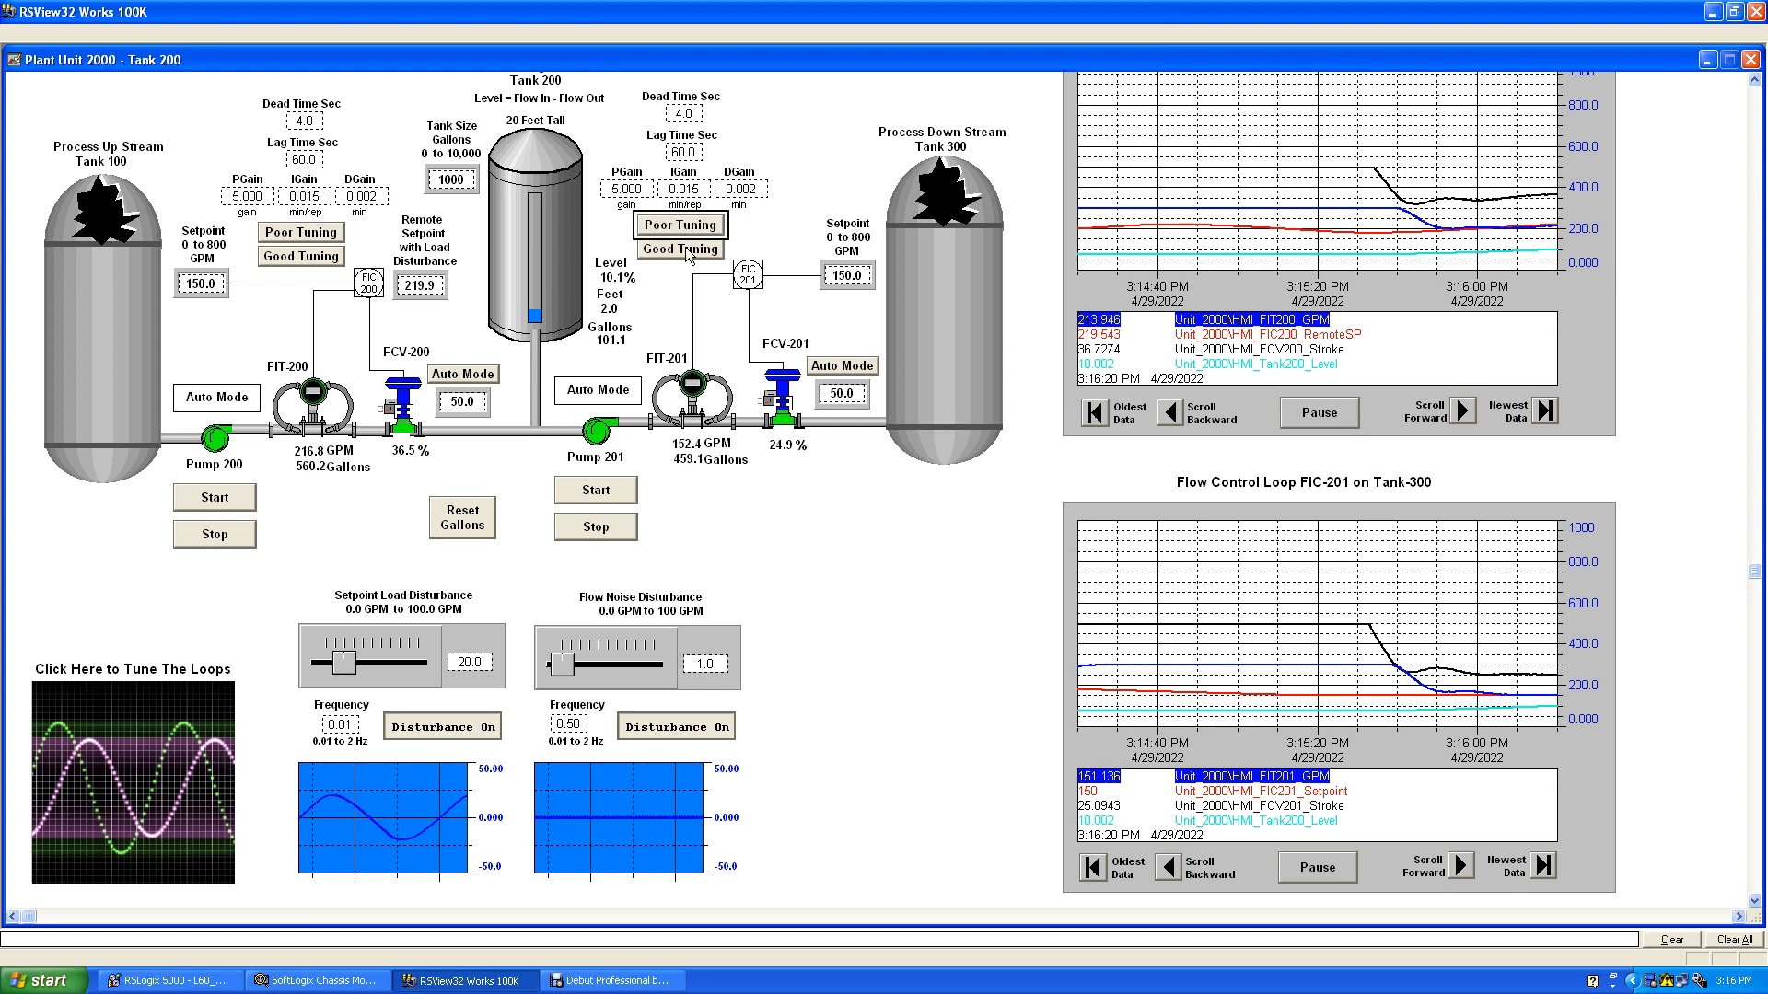
pyautogui.click(311, 235)
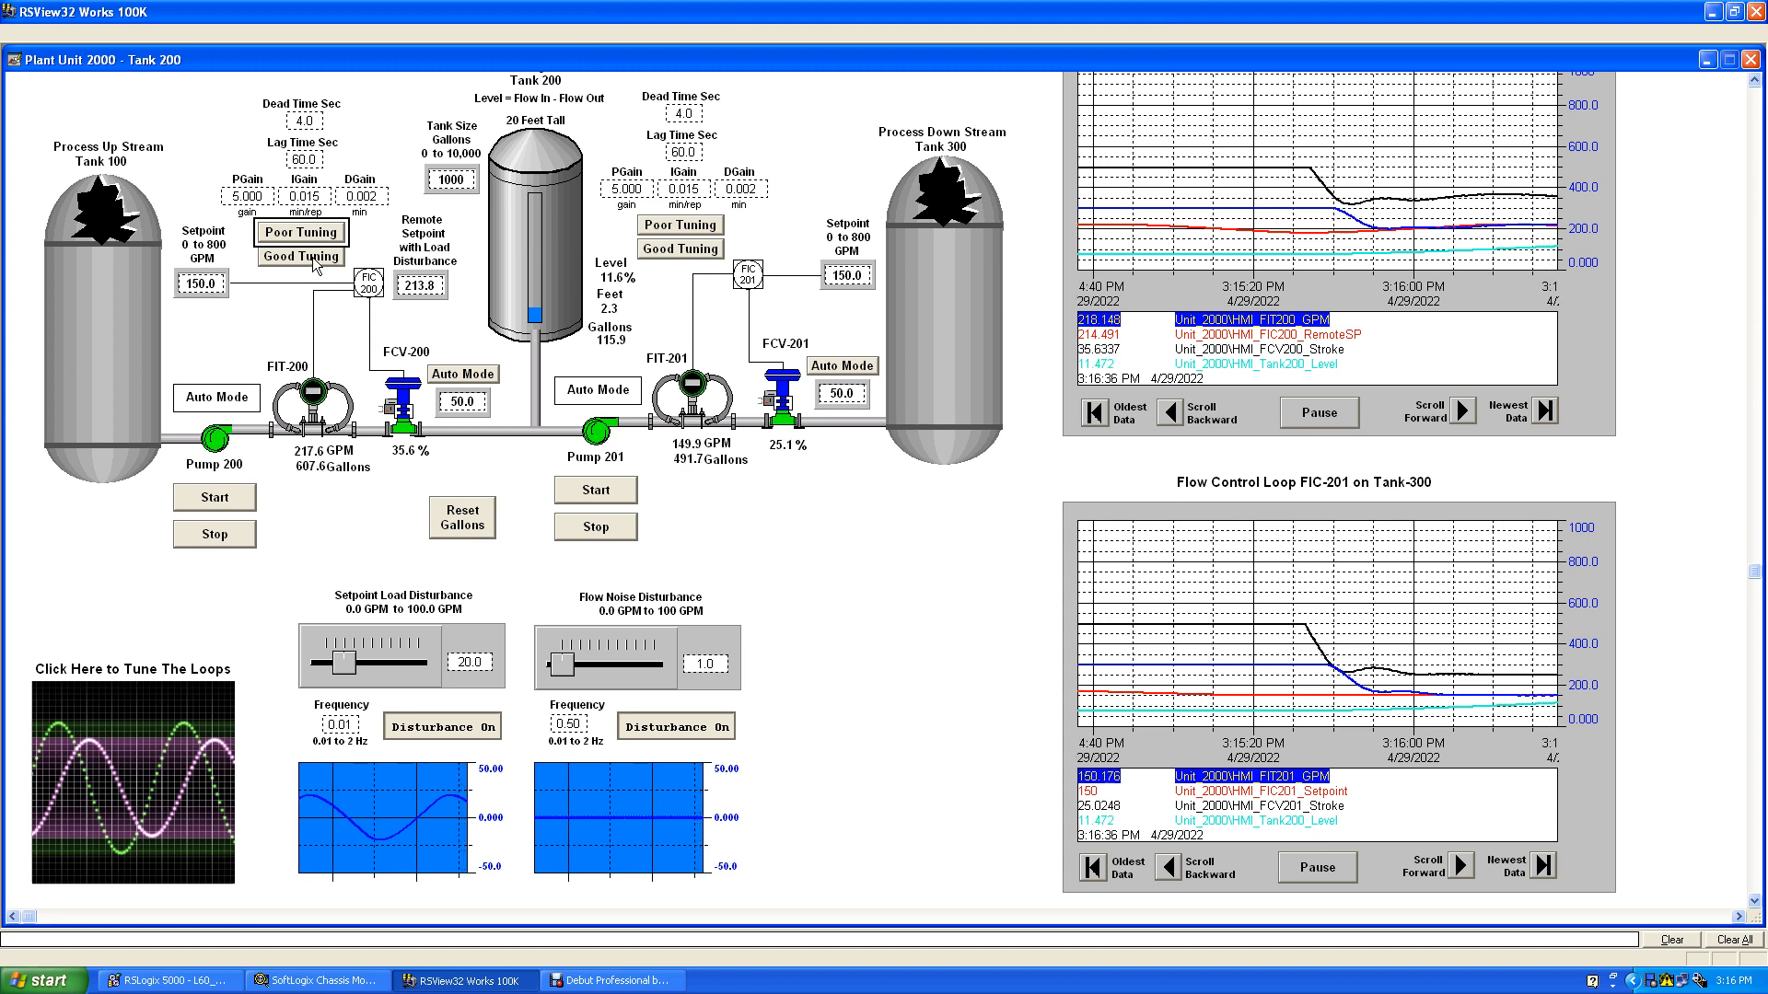
# Apply Good Tuning to the FIC-200 and FIC-201 flow loops.
pyautogui.click(311, 257)
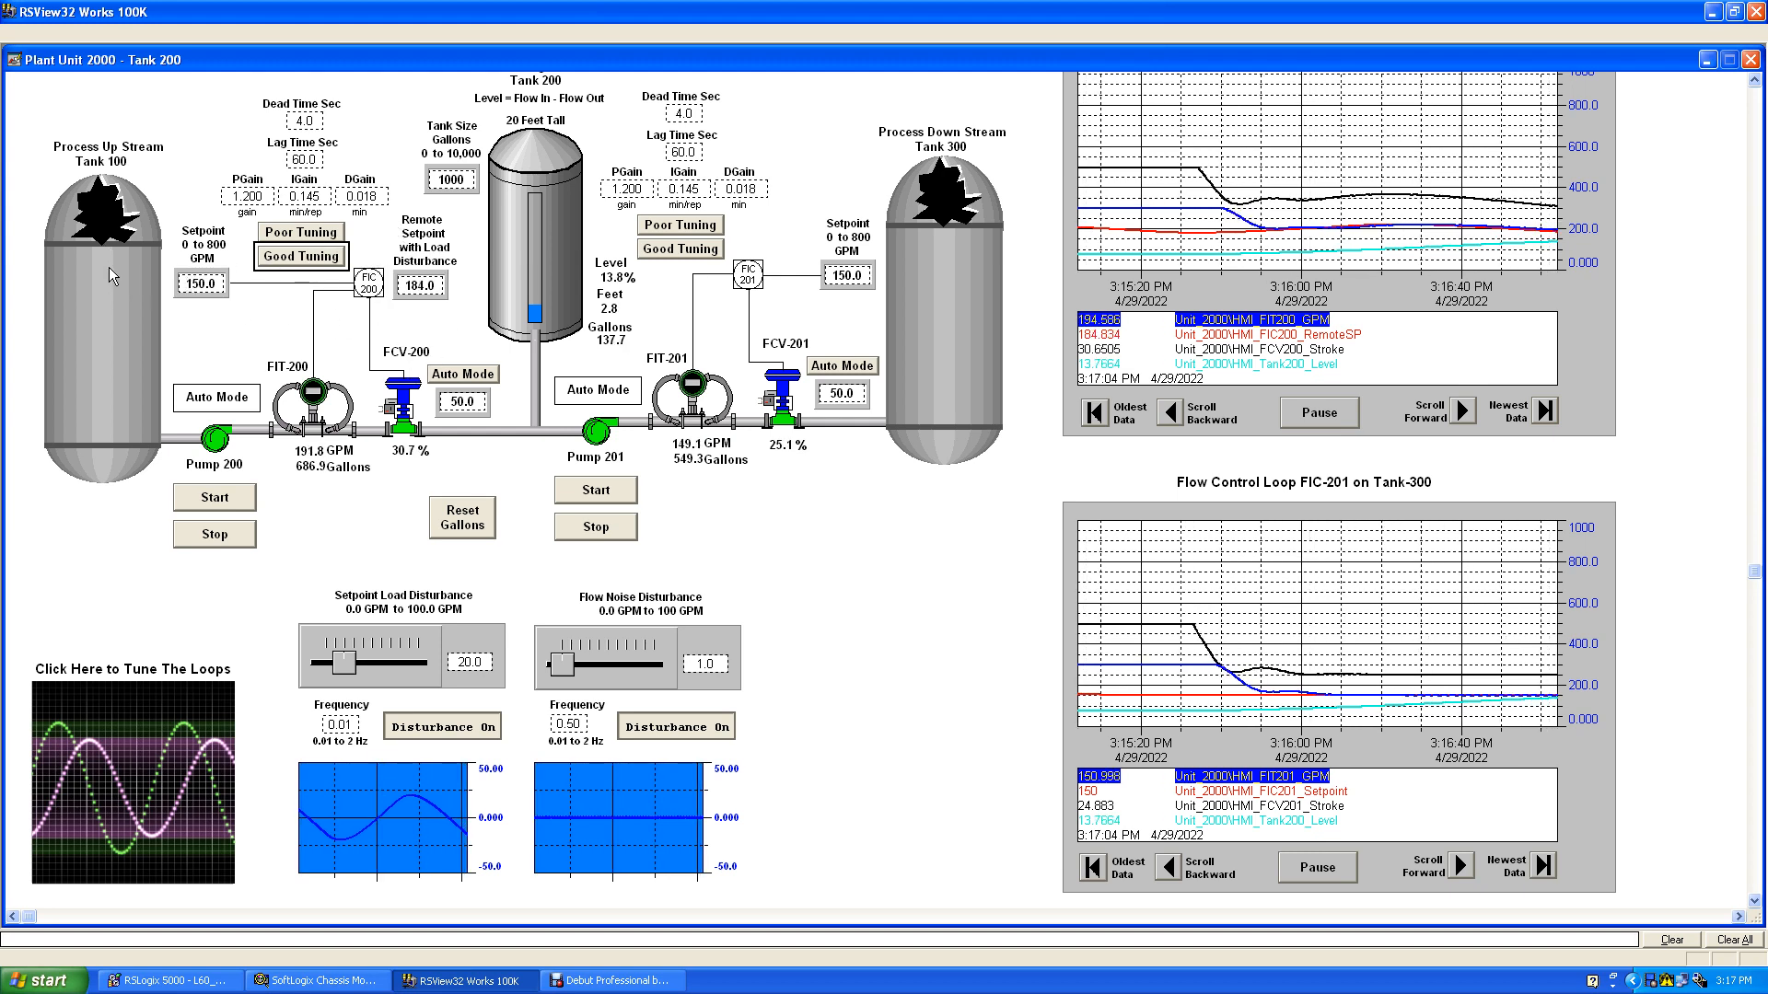
pyautogui.click(422, 290)
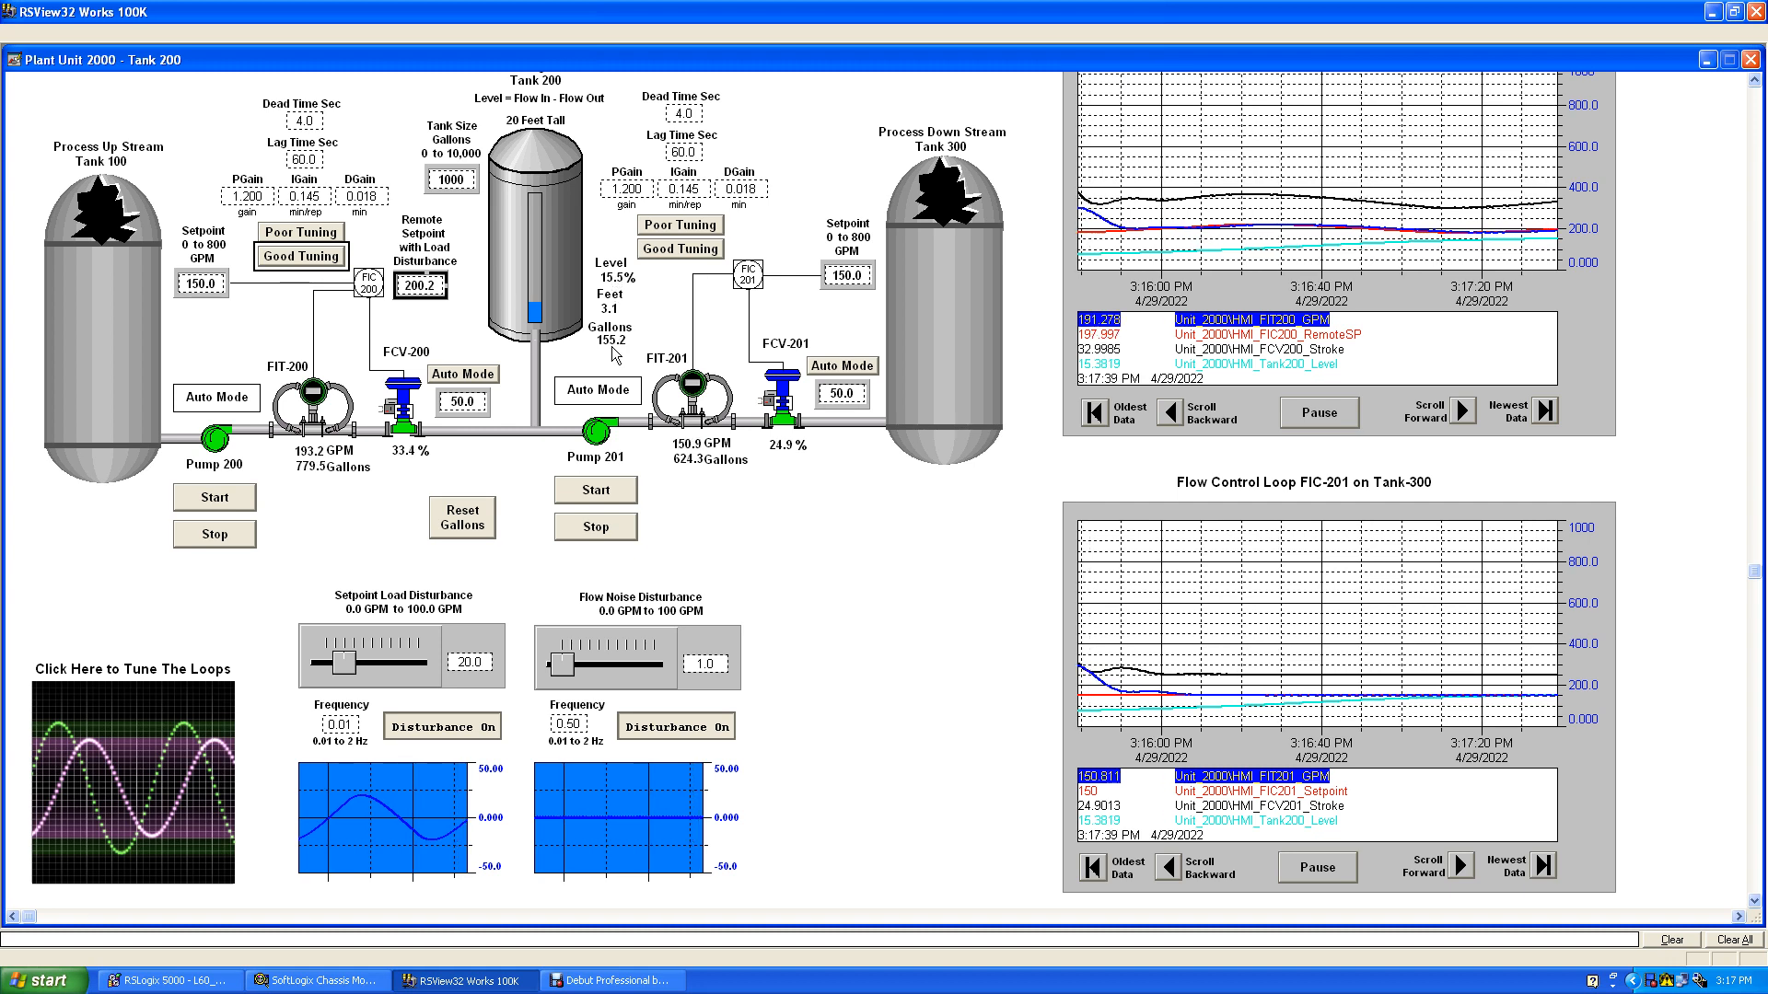
# Stop and restart Pump 201 on the surge tank's outflow, and stop Pump 200 on its inflow.
pyautogui.click(596, 528)
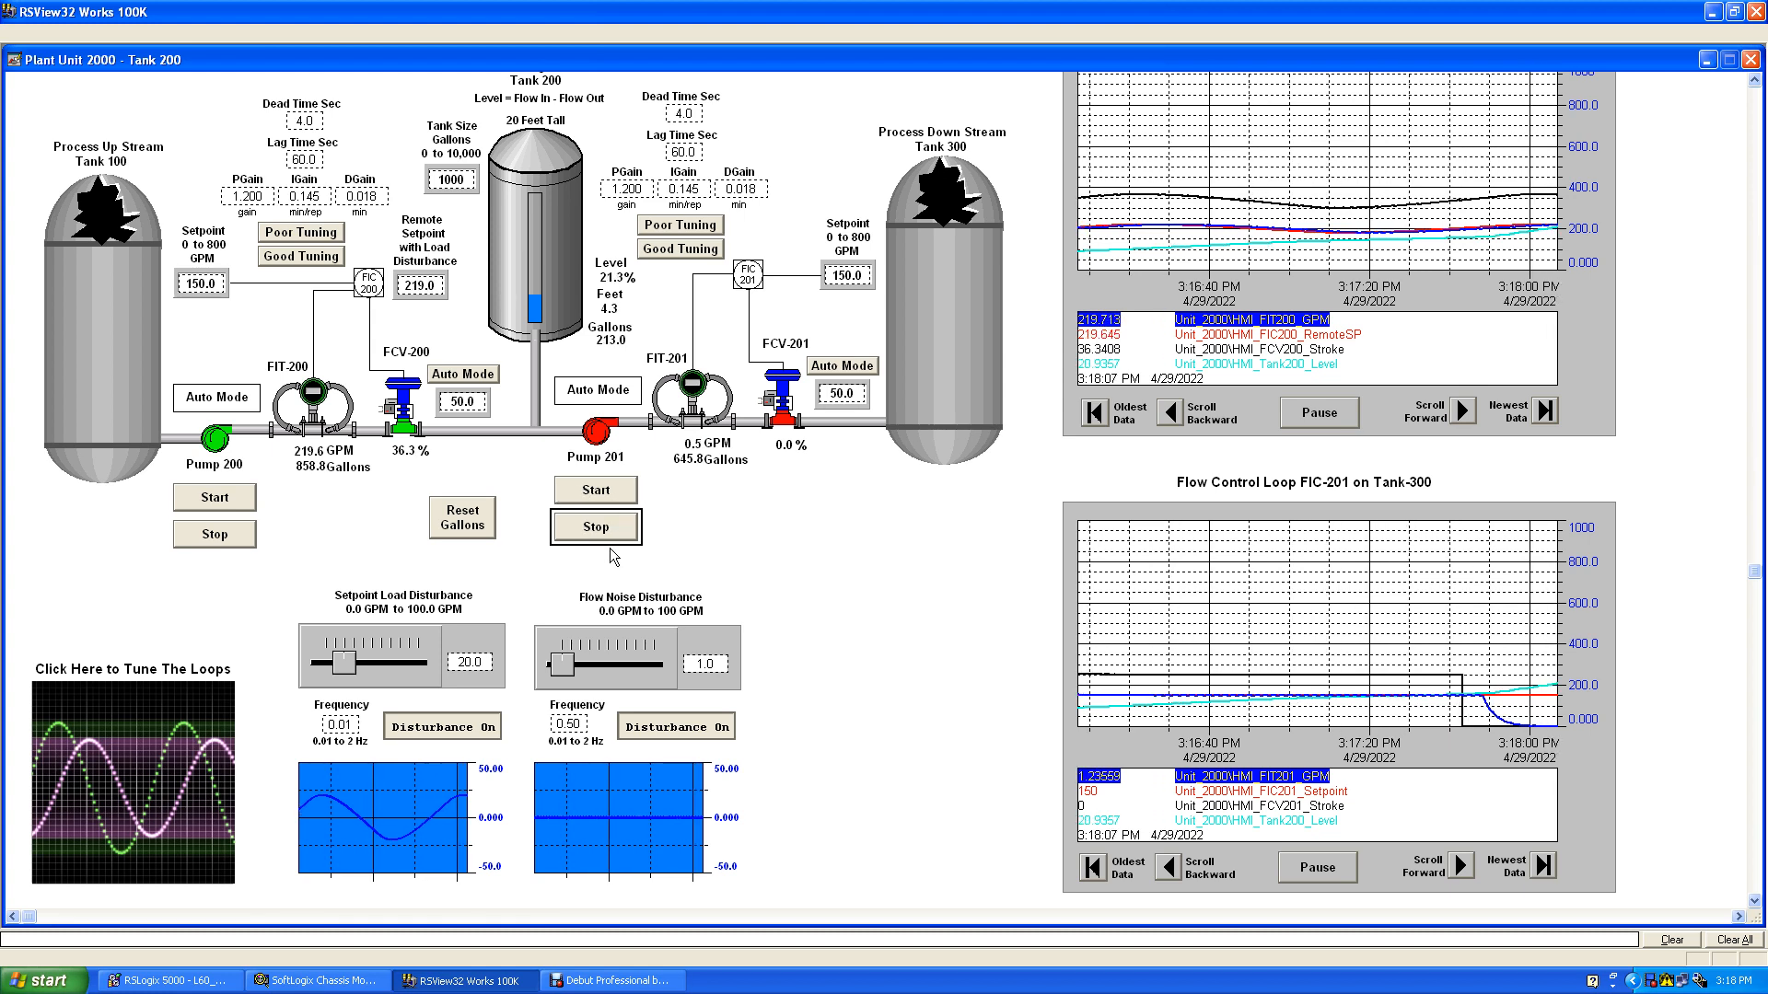
pyautogui.click(600, 498)
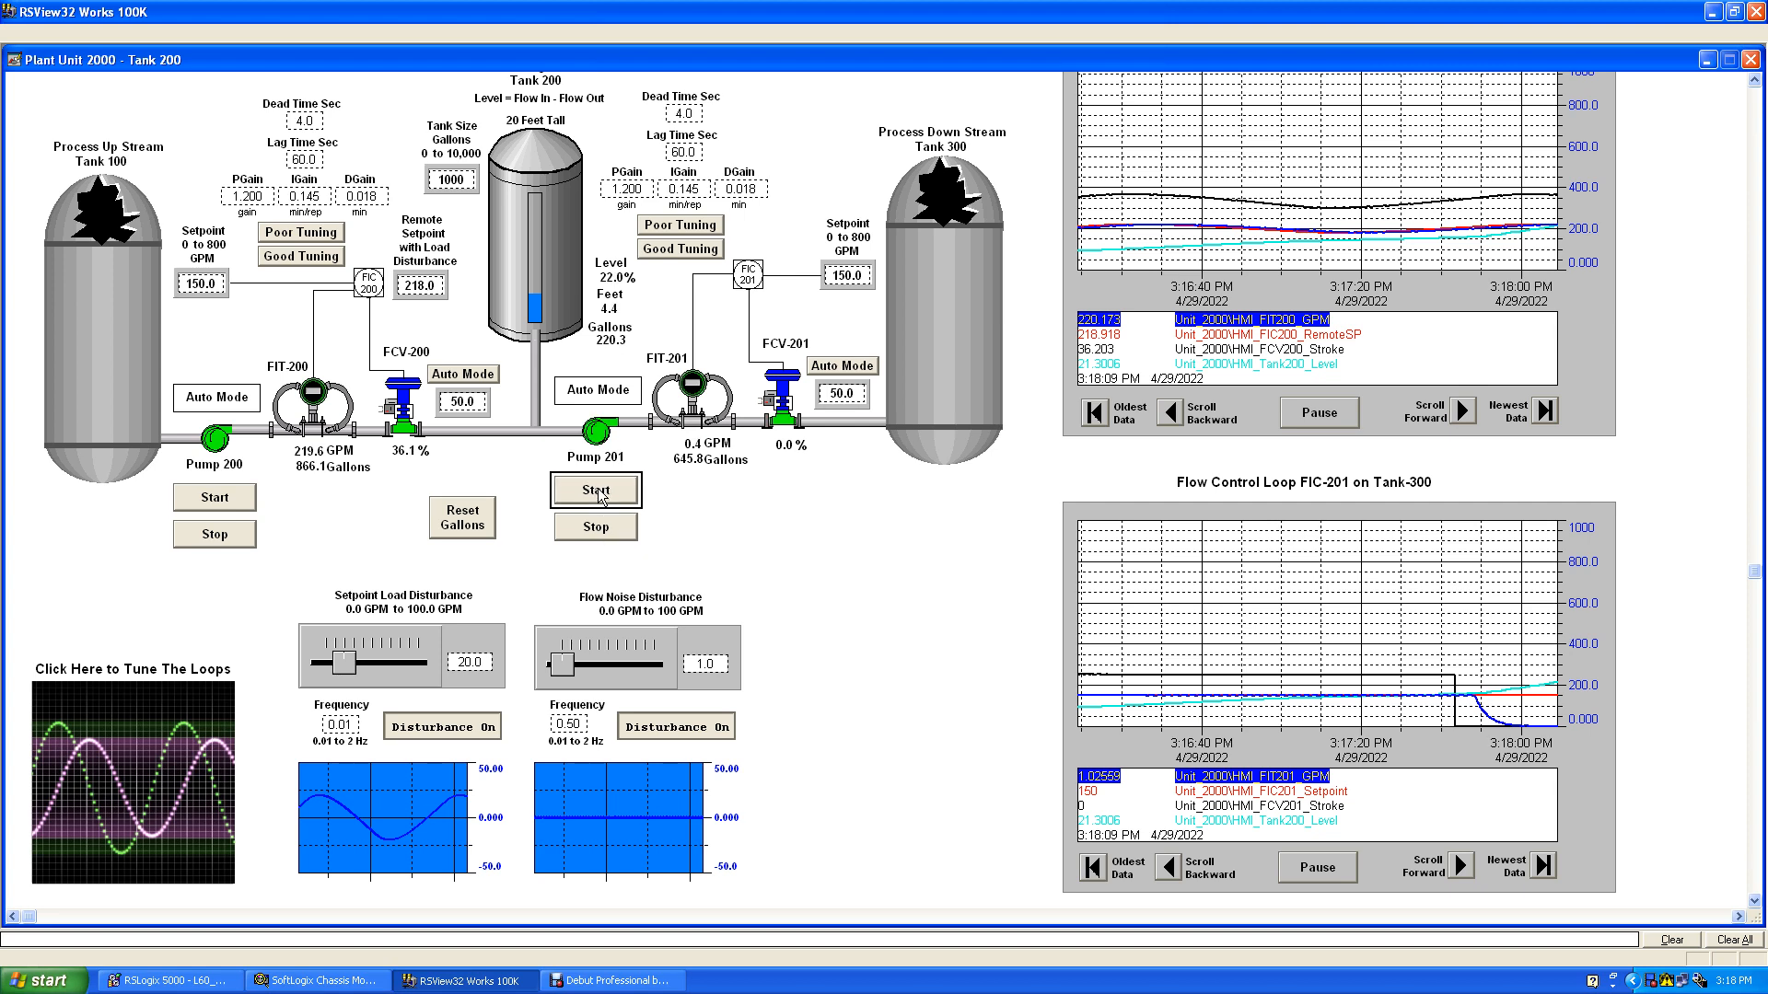
pyautogui.click(228, 539)
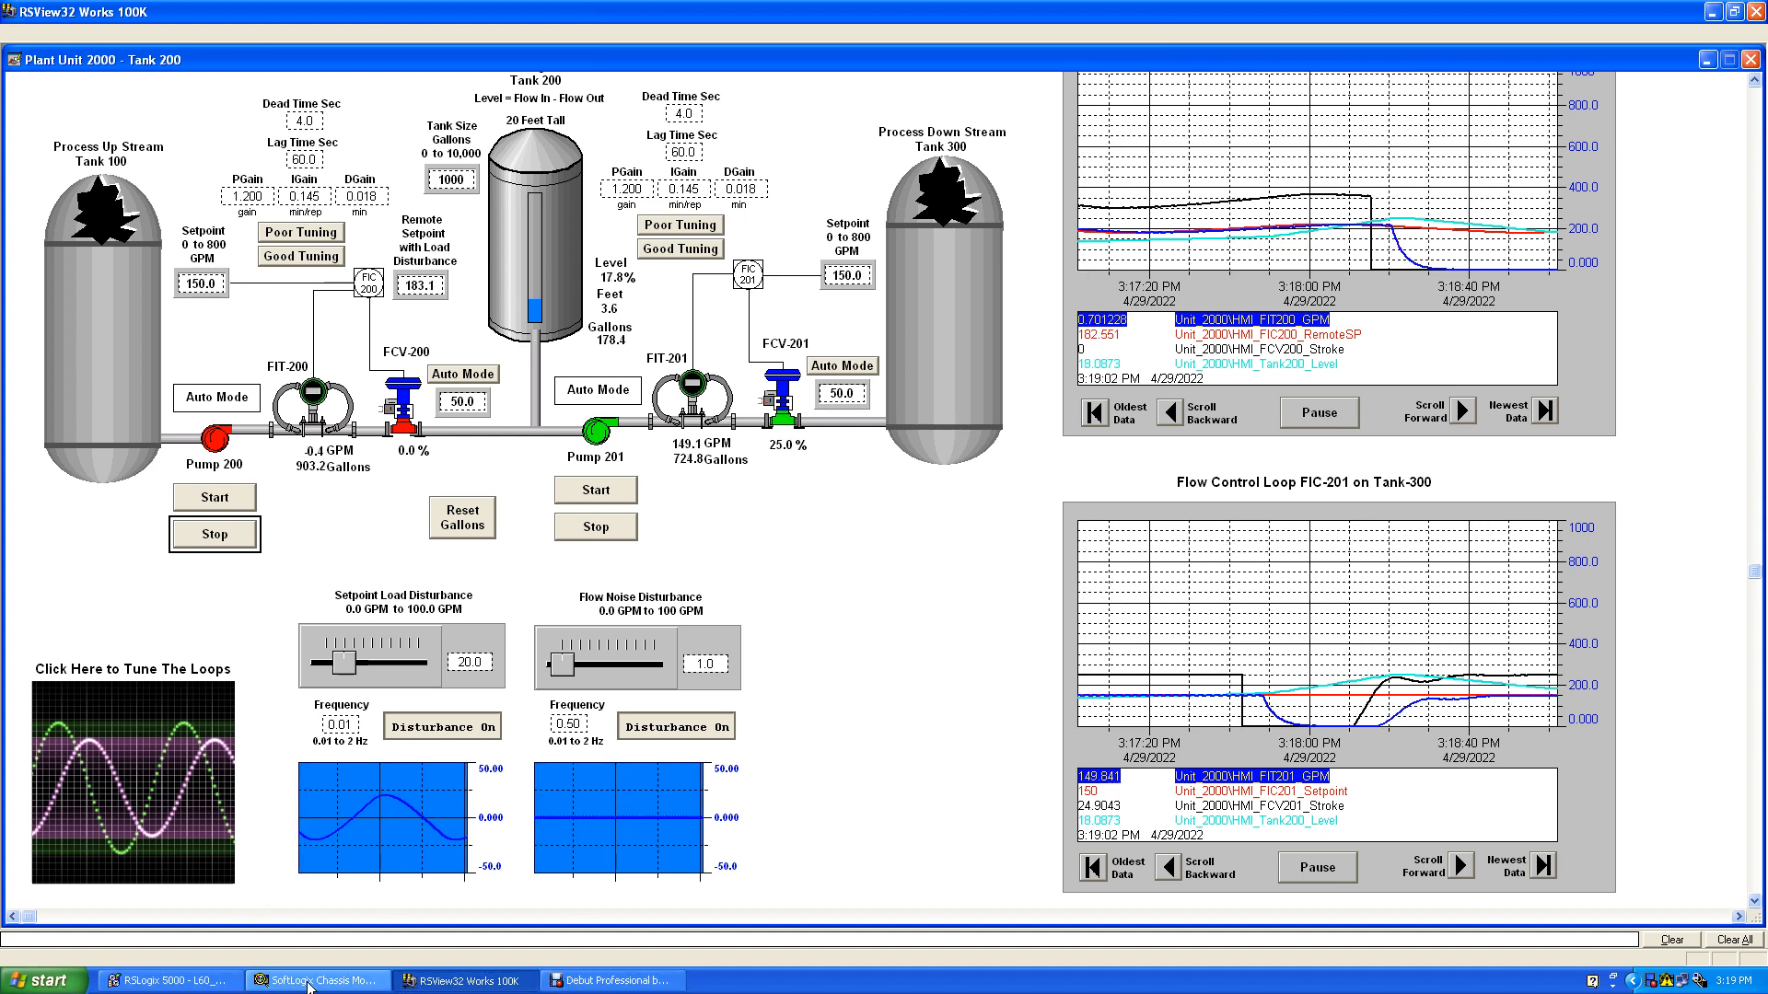
pyautogui.click(166, 981)
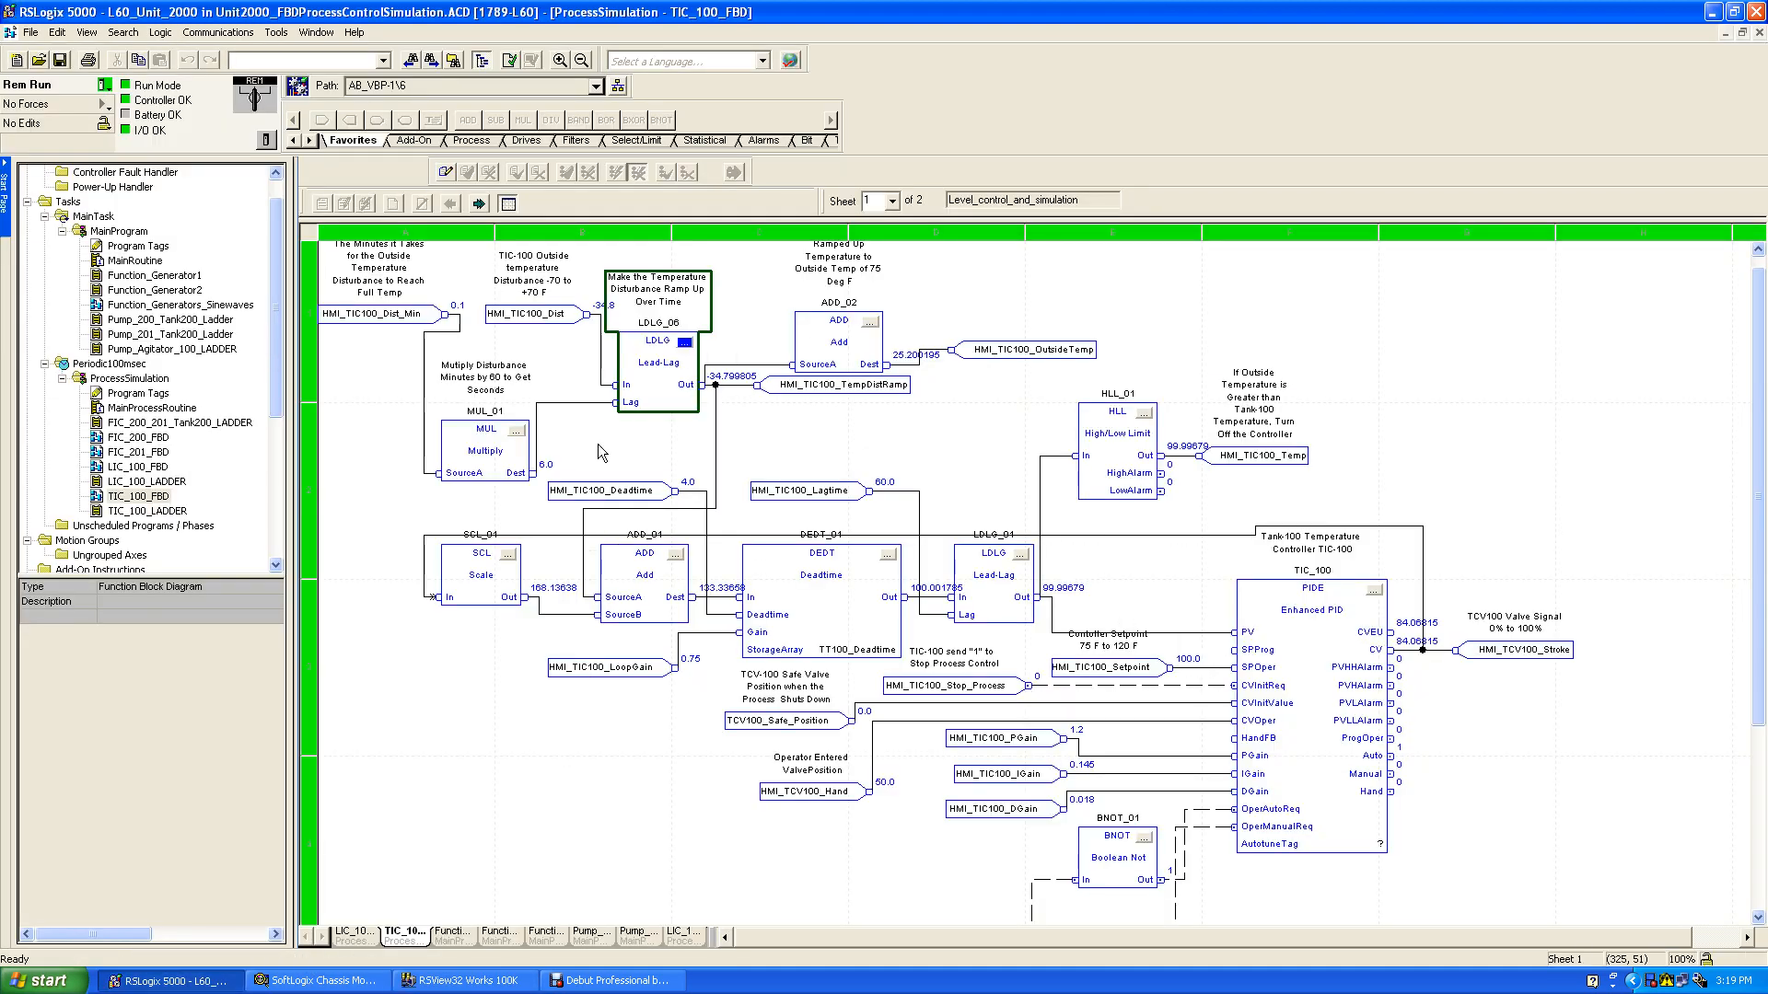
pyautogui.click(35, 34)
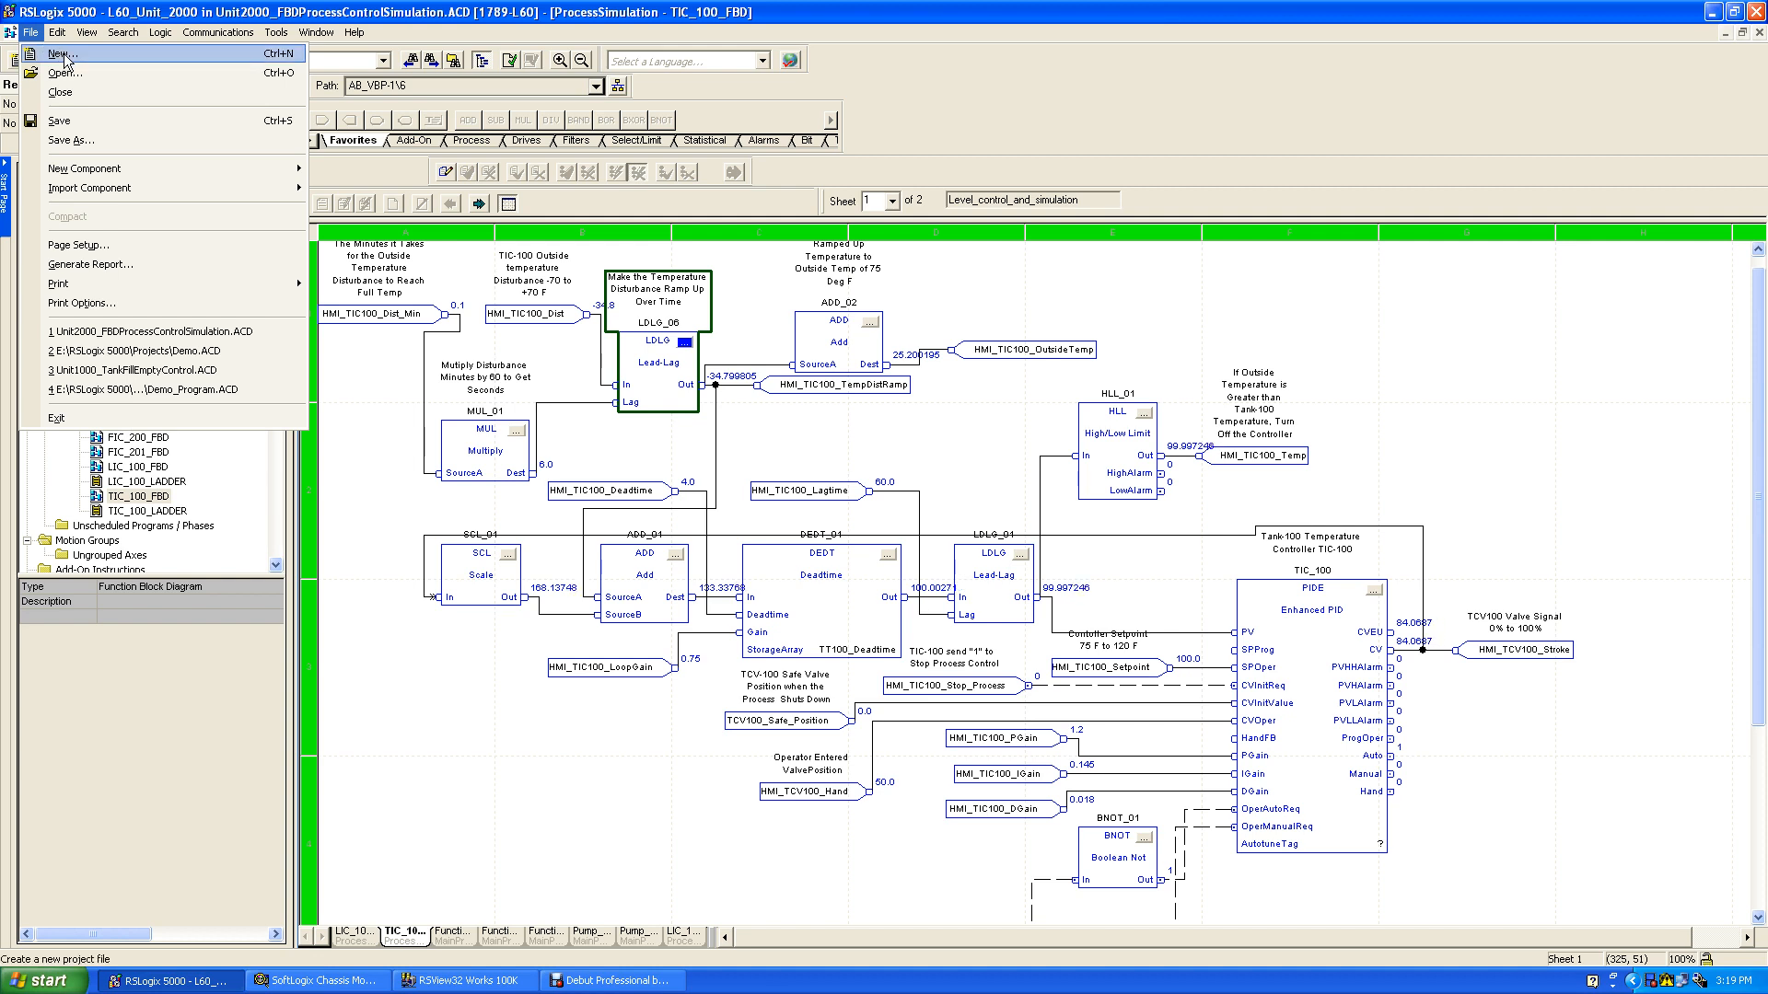
pyautogui.click(1711, 16)
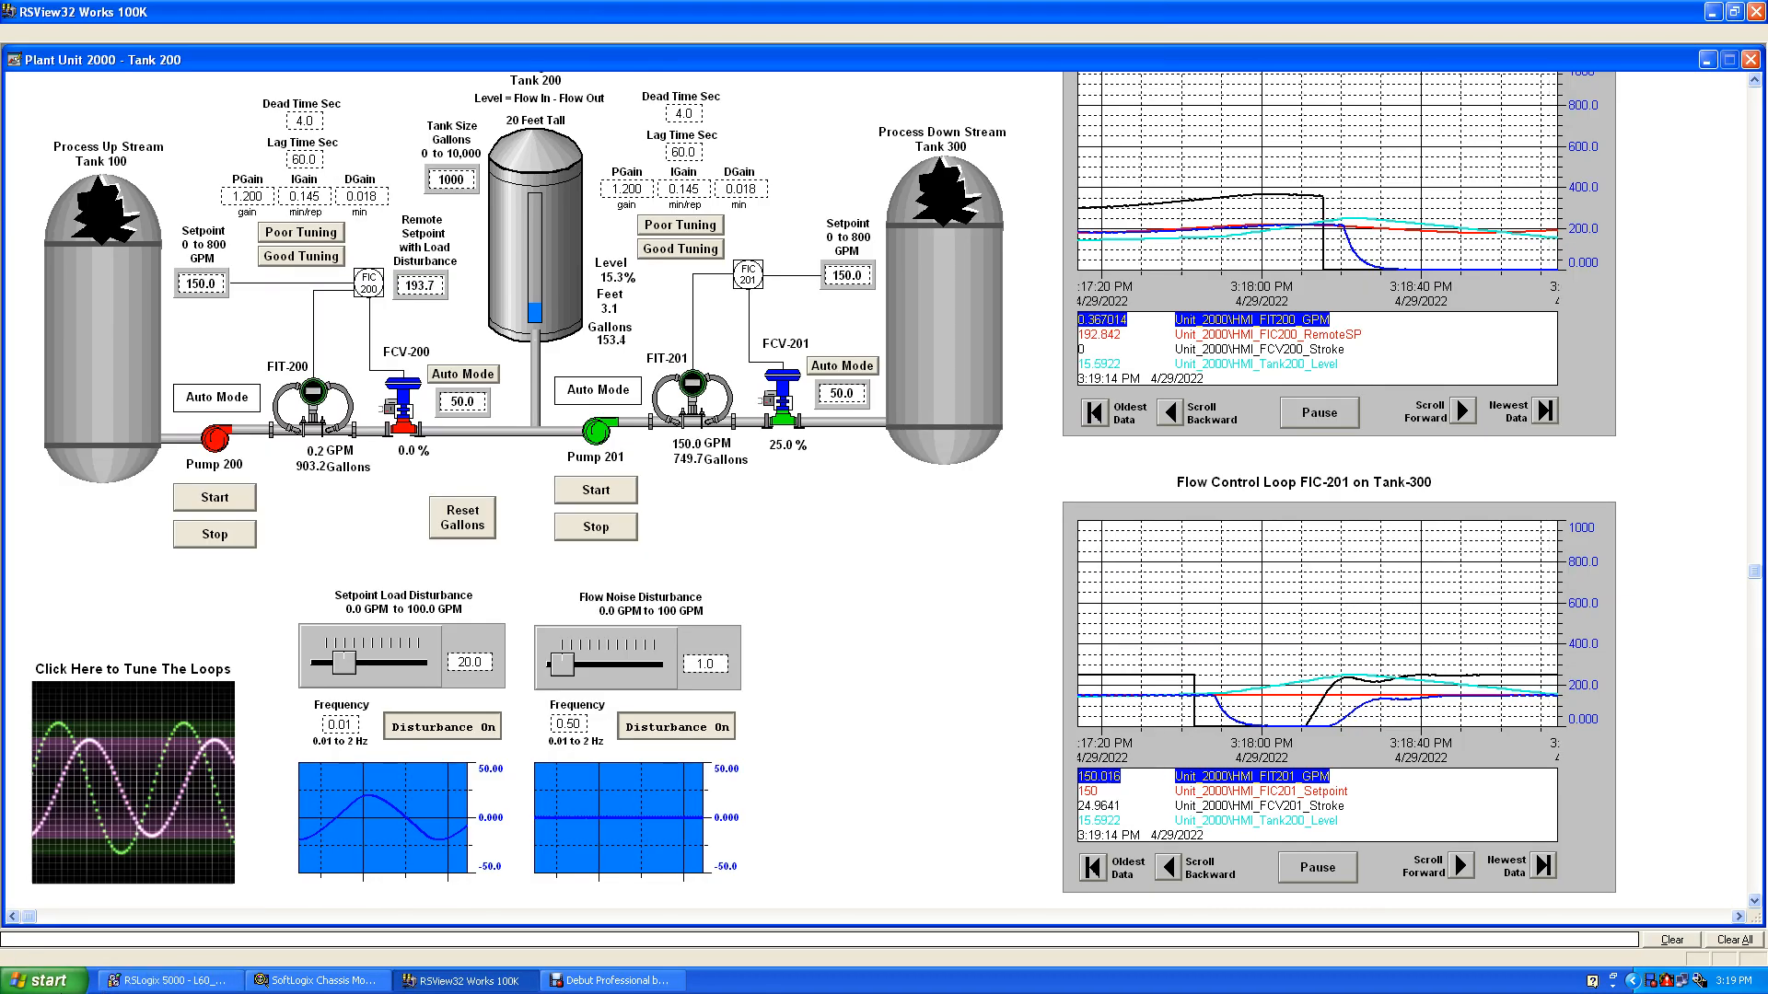
# Launch a second RSLogix 5000 session from the desktop and open the recent project Unit1000_TankFillEmptyControl.
pyautogui.click(1713, 12)
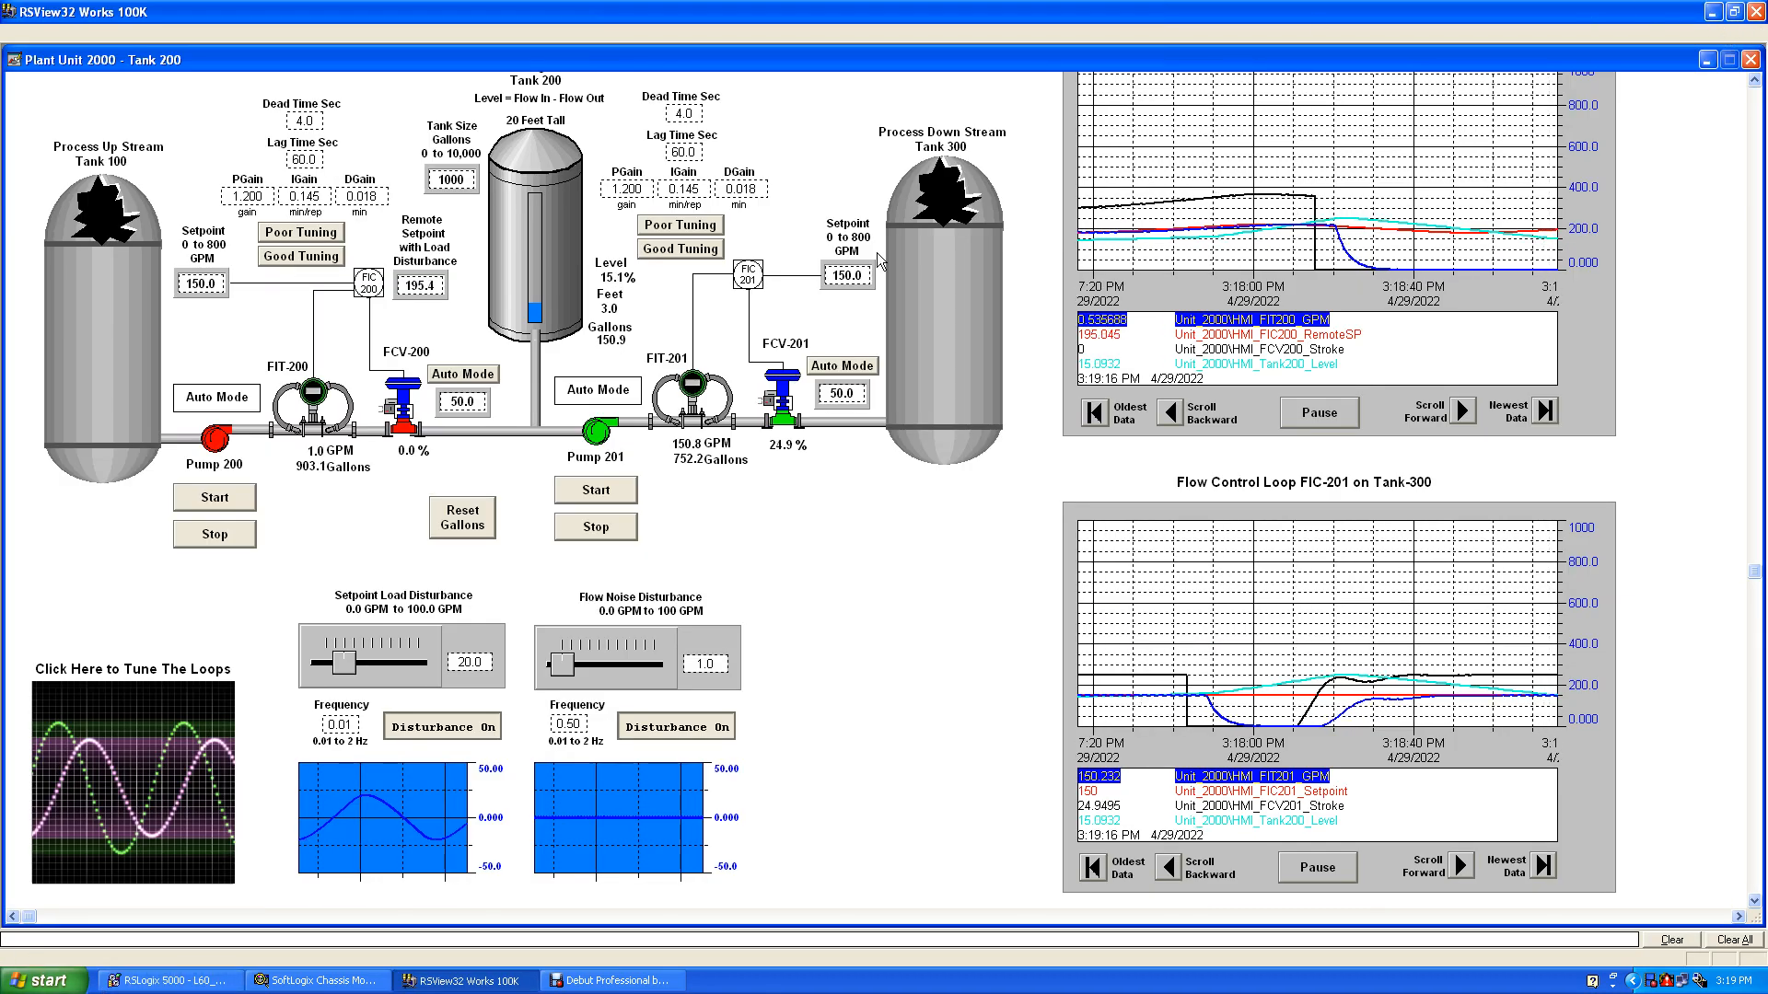
pyautogui.doubleClick(34, 366)
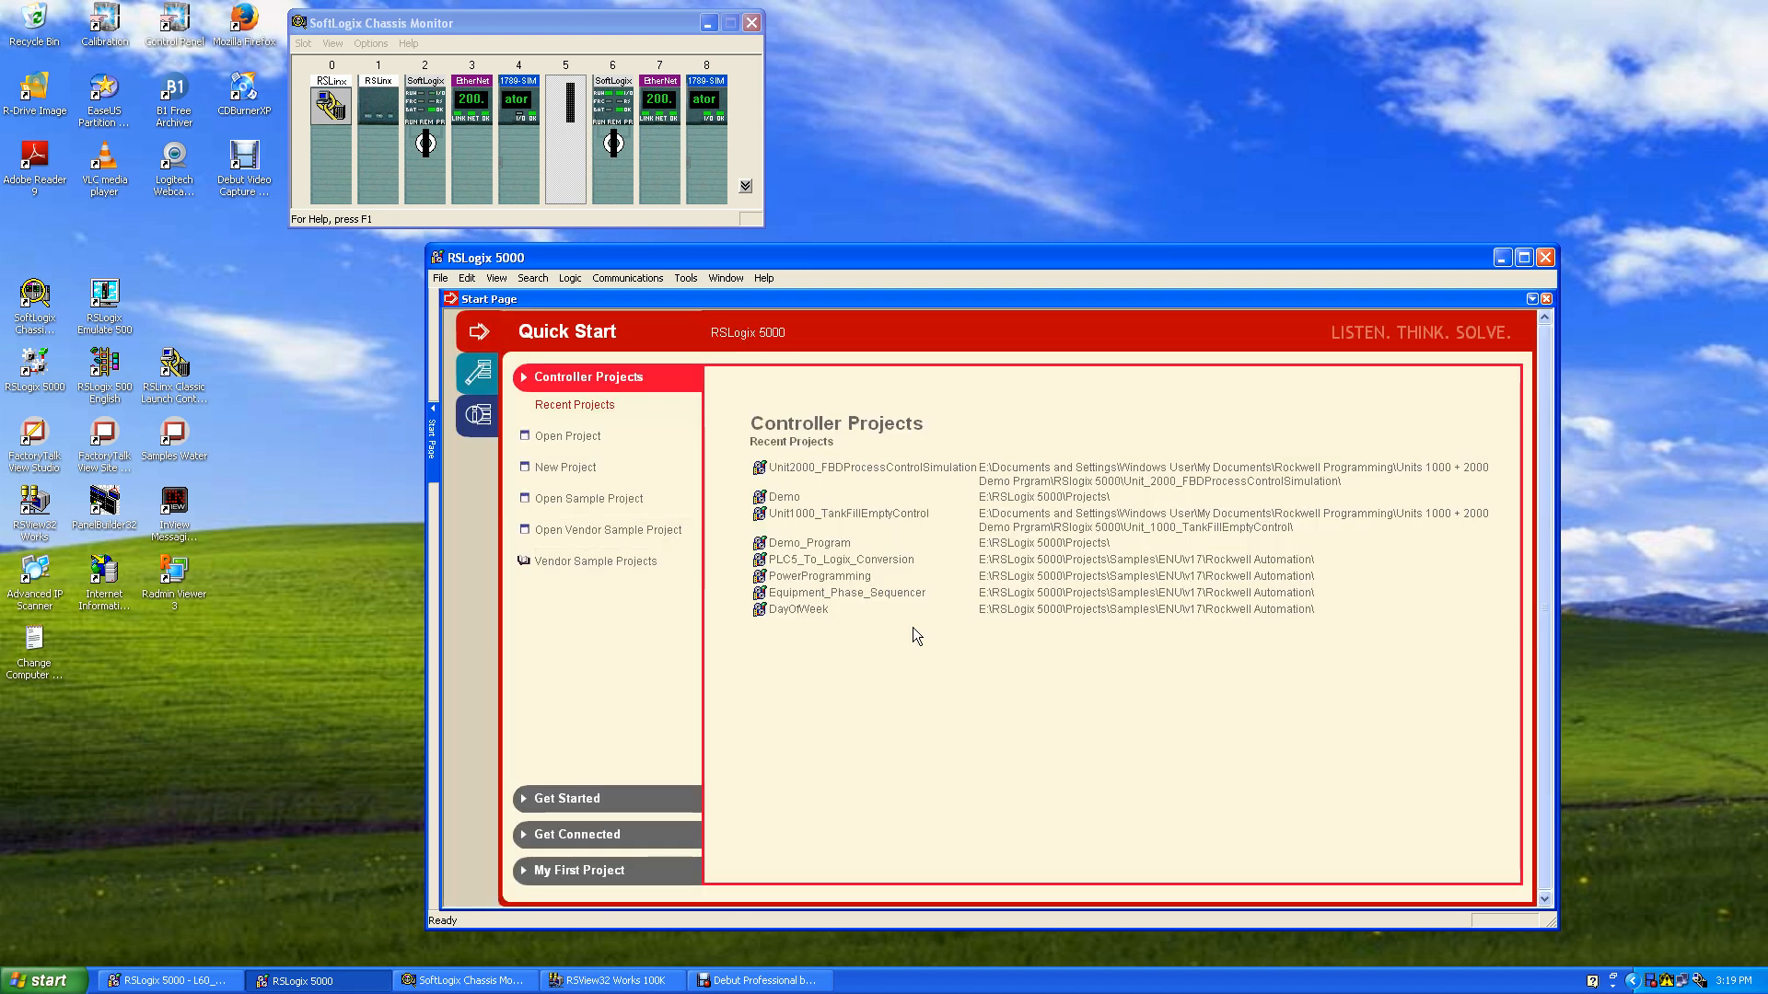
pyautogui.click(882, 513)
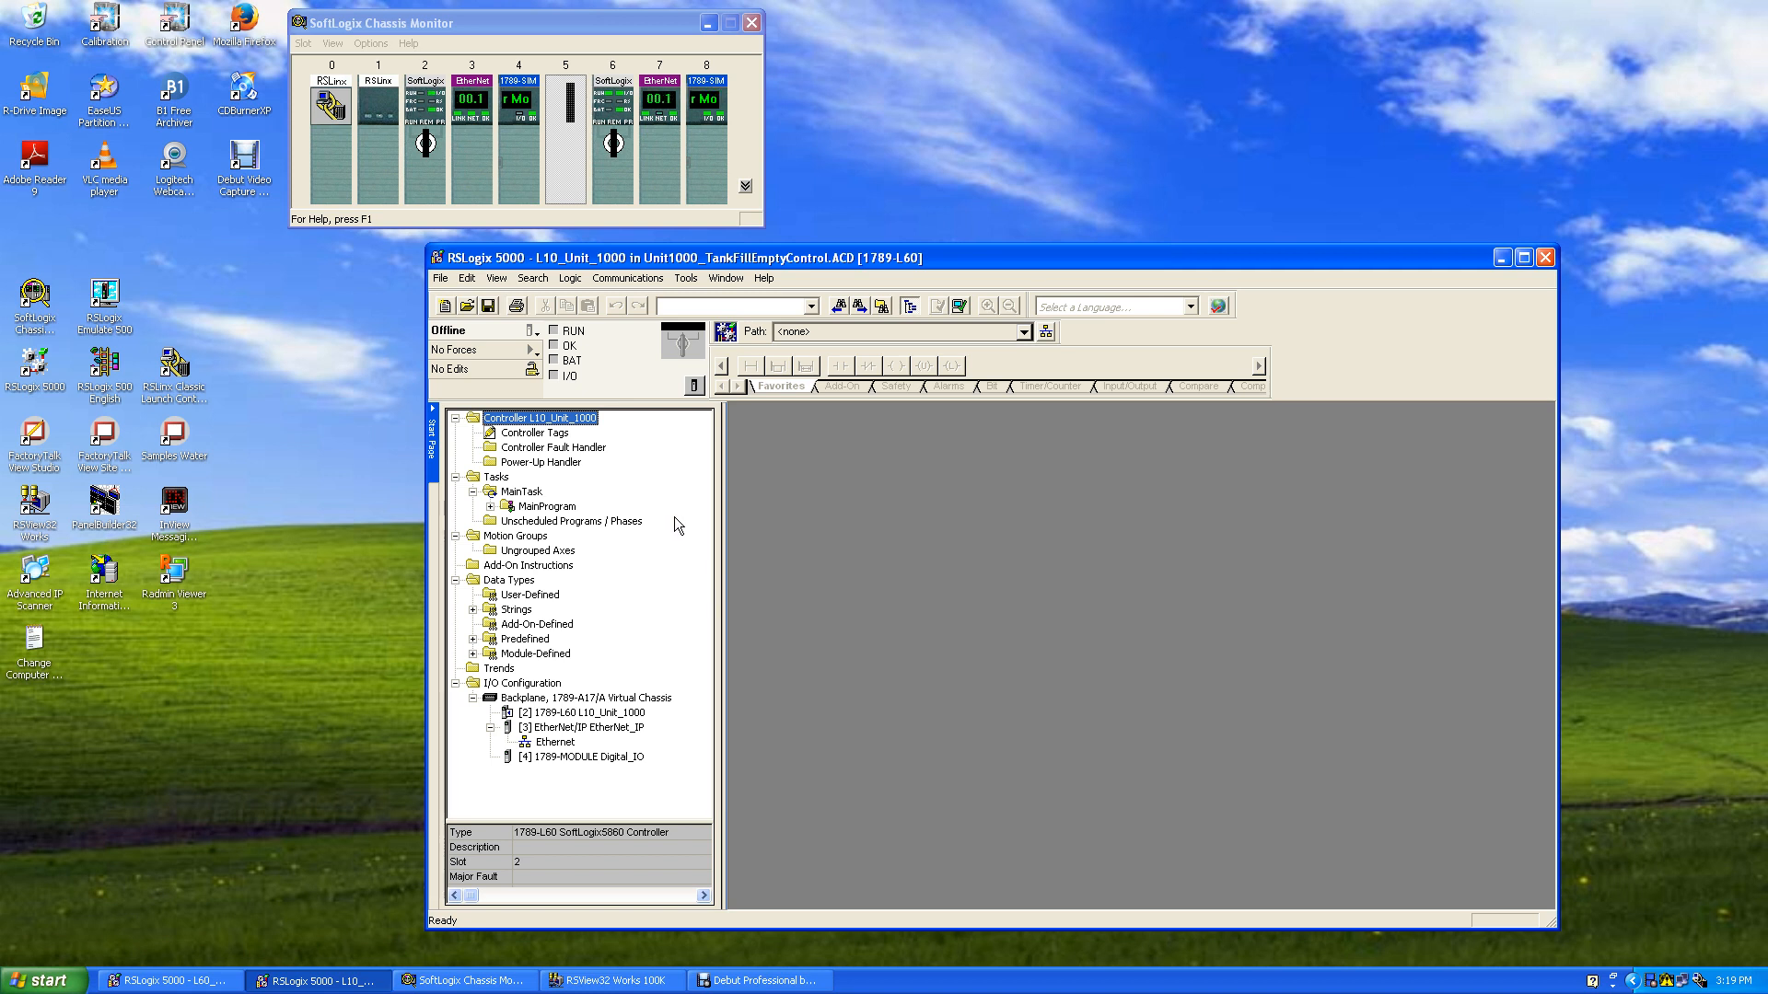
# Try to download the Unit 1000 project to the controller without a communications path.
pyautogui.click(627, 278)
pyautogui.click(639, 385)
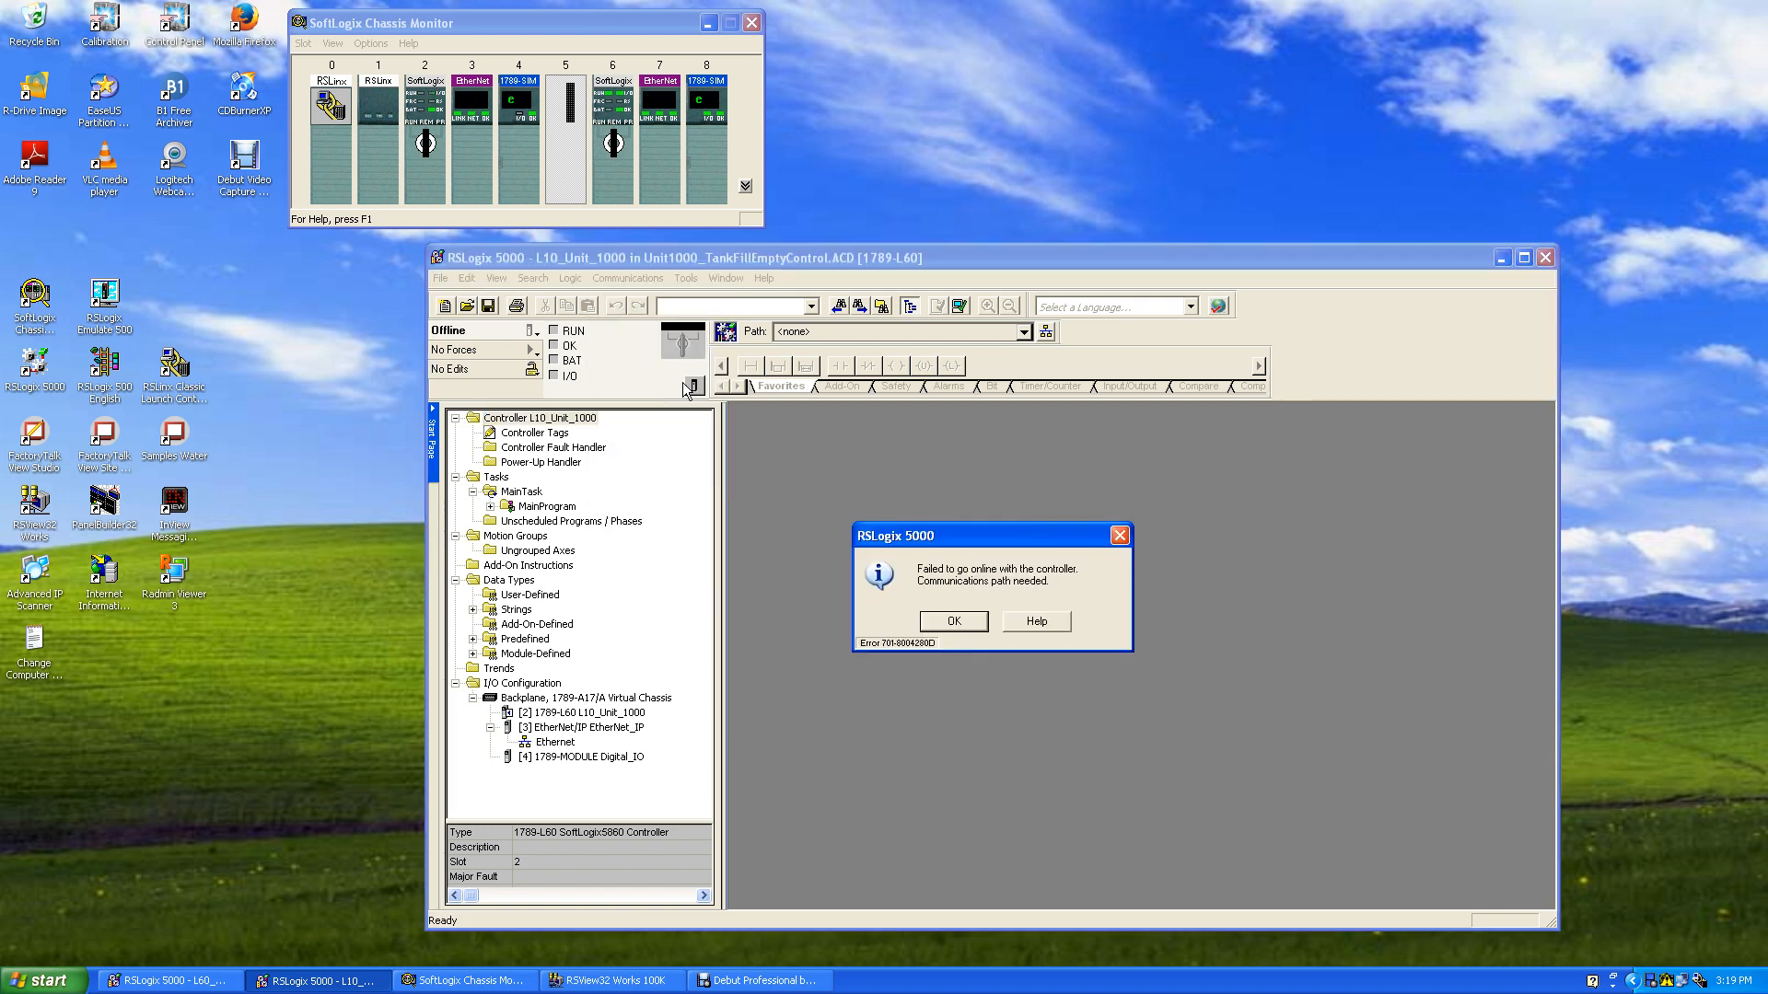
pyautogui.click(935, 621)
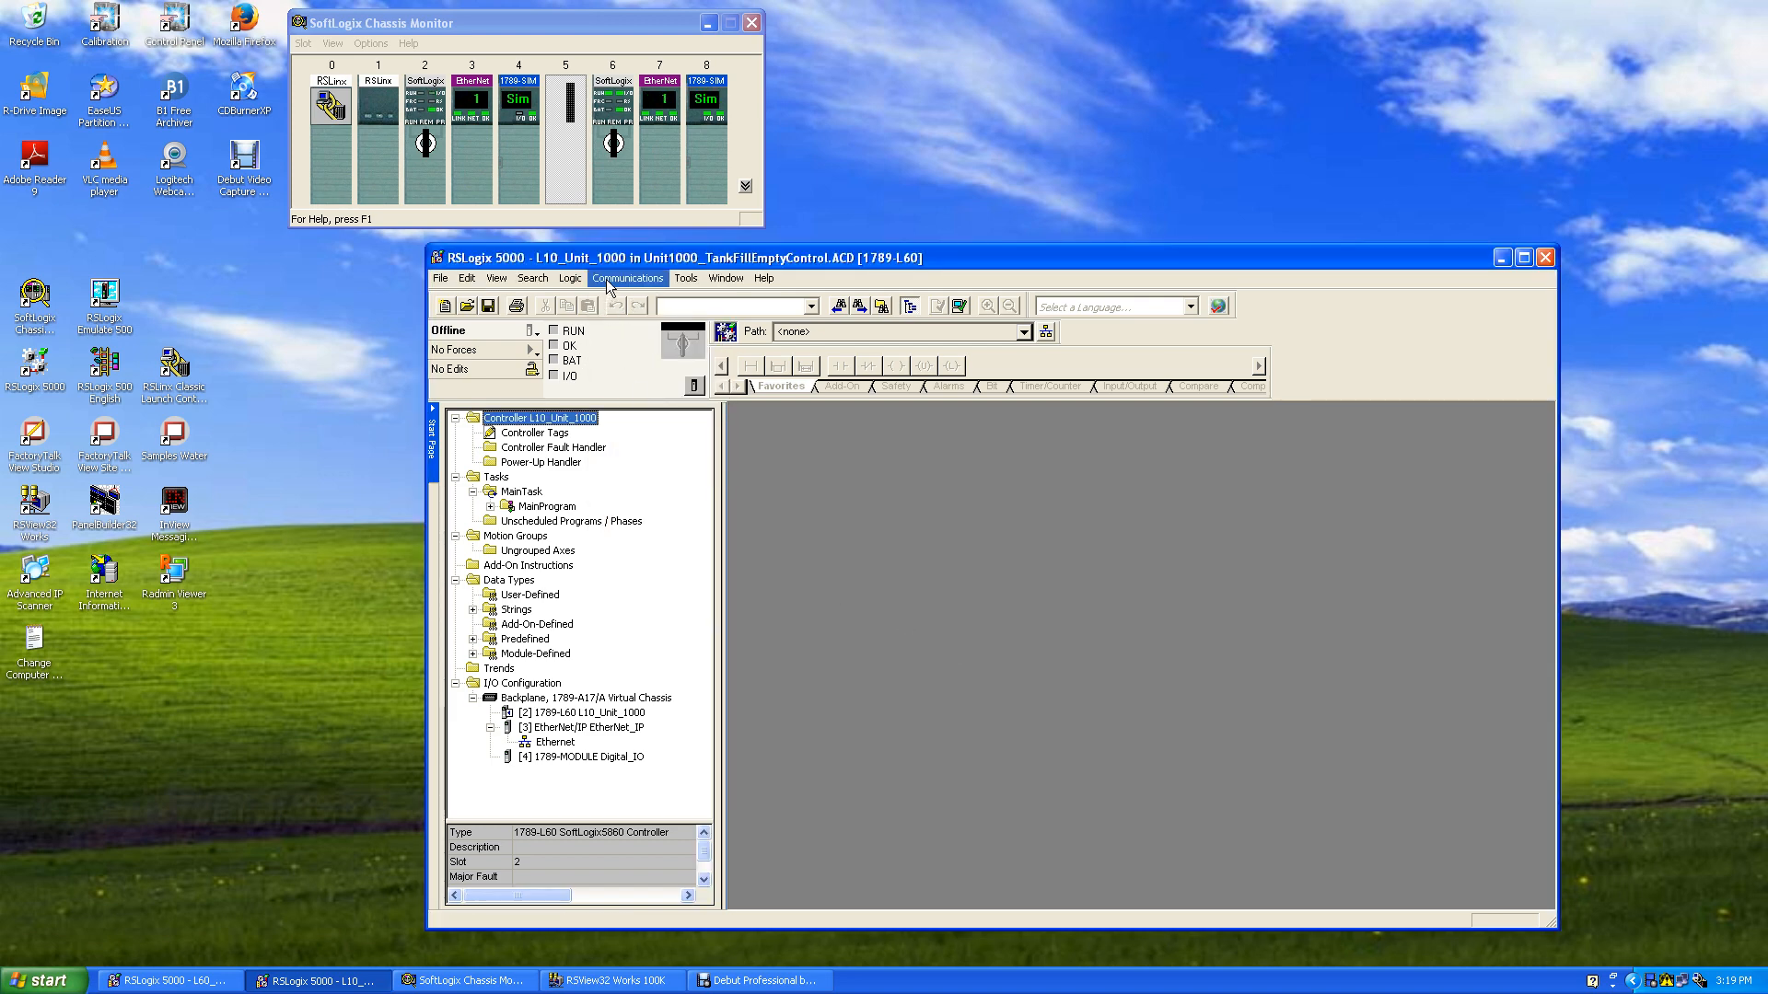
# Download the Unit 1000 project to the slot 02 SoftLogix5860 controller in the AB_VBP-1 virtual chassis, continuing with the automatic project backup.
pyautogui.click(617, 278)
pyautogui.click(645, 296)
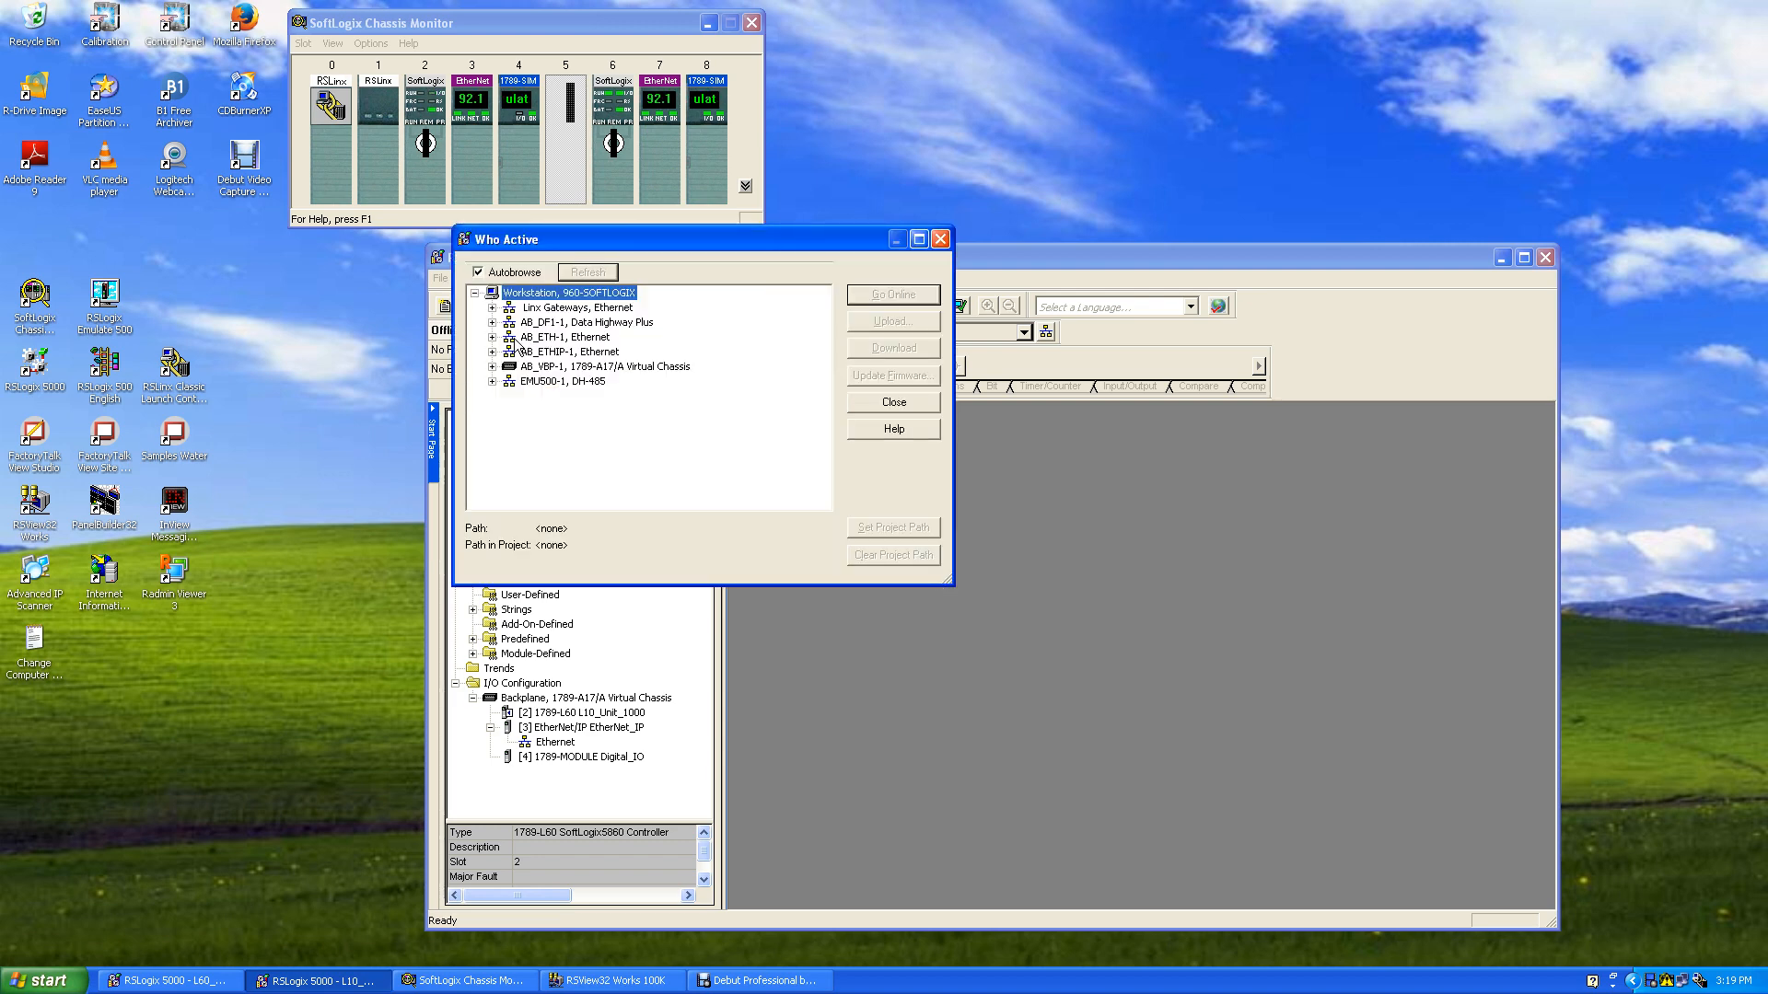
pyautogui.doubleClick(502, 368)
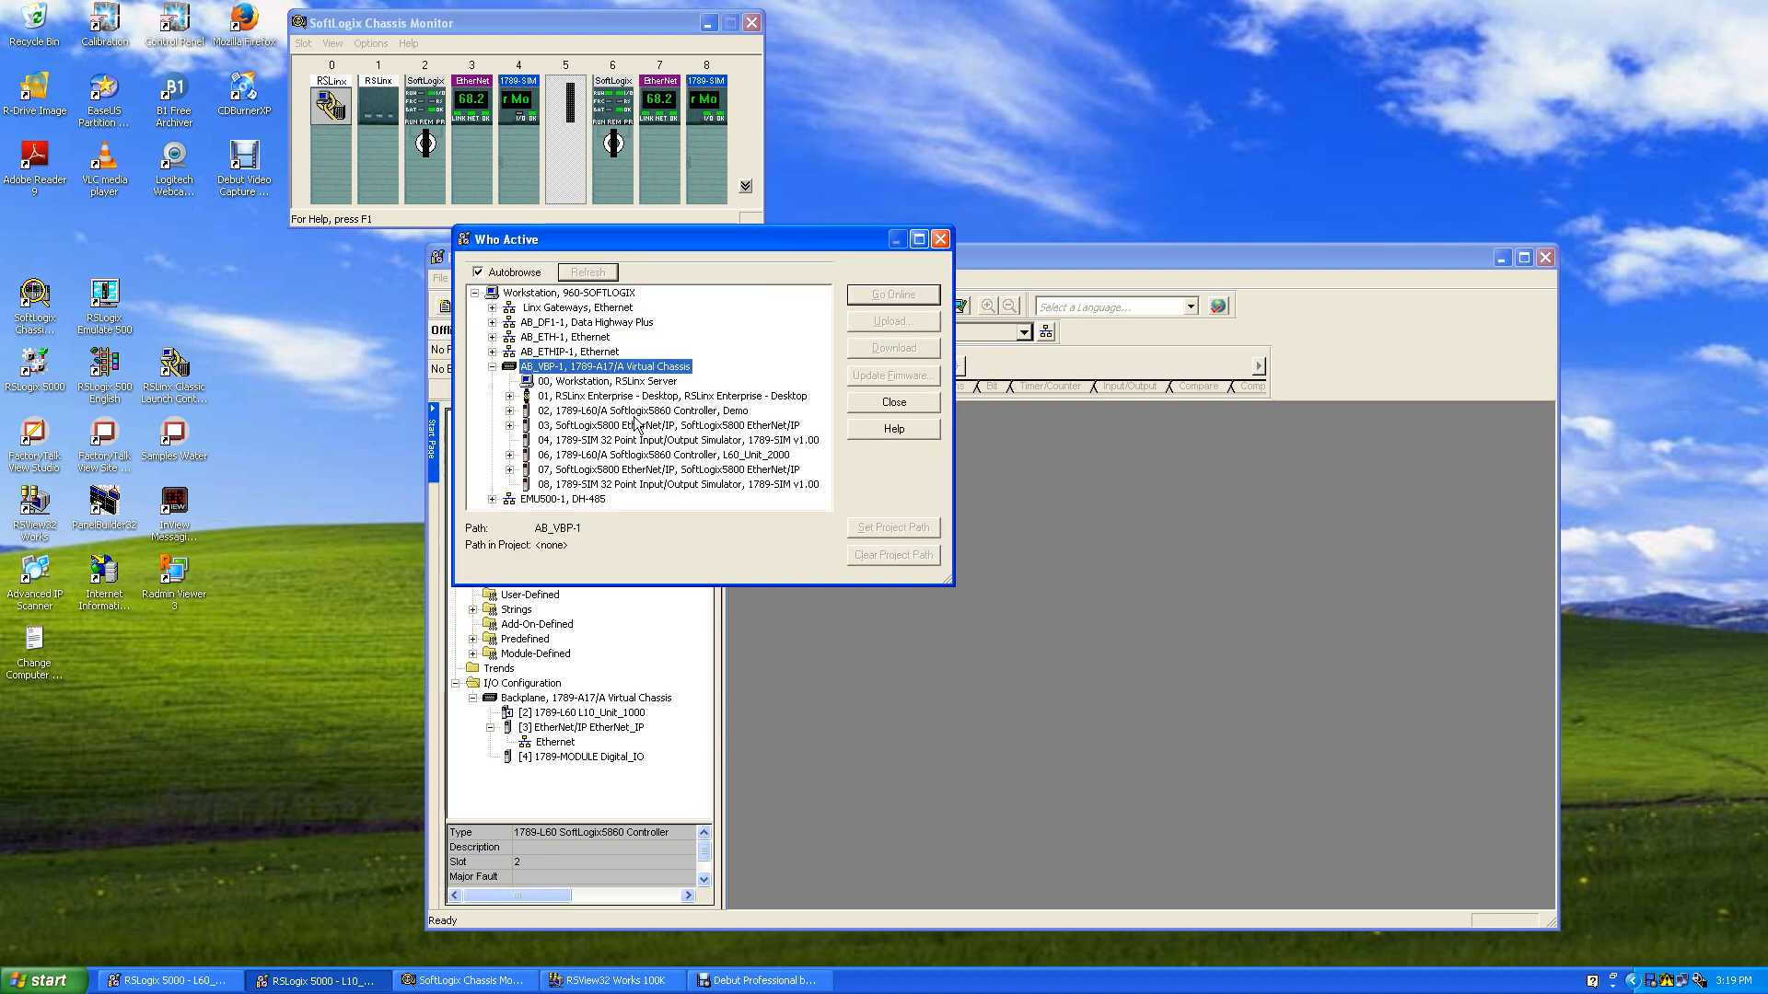
pyautogui.click(644, 412)
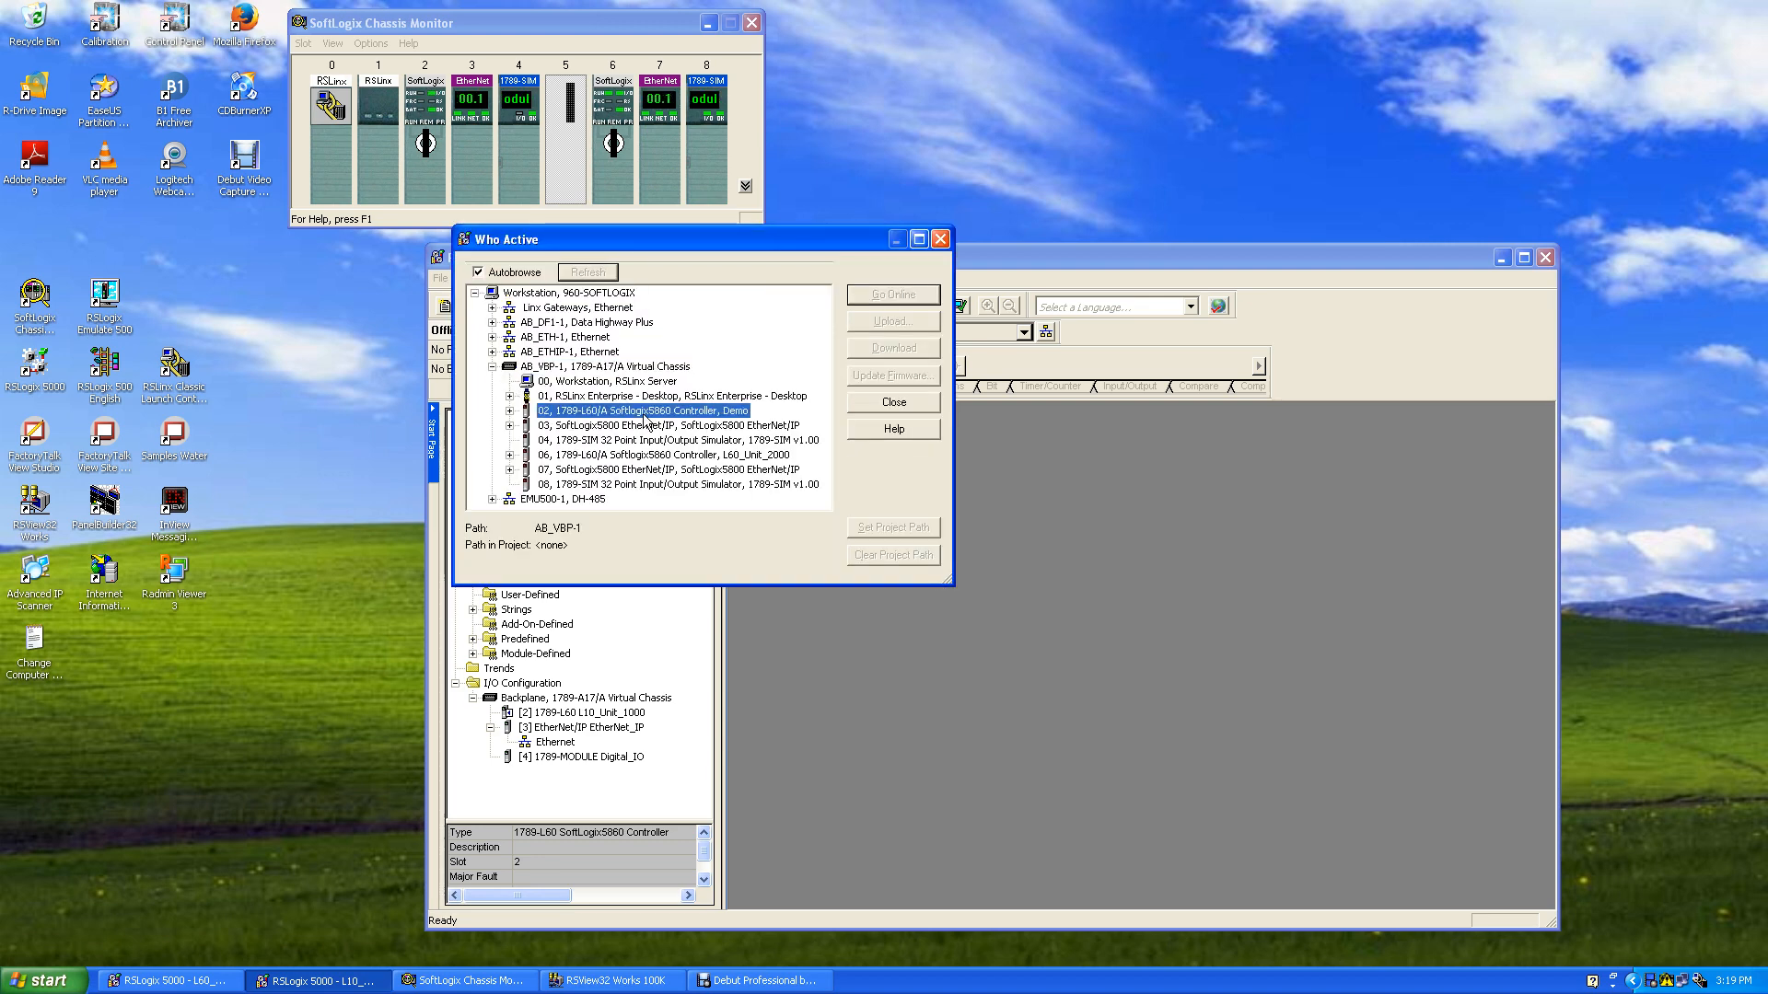
pyautogui.click(930, 346)
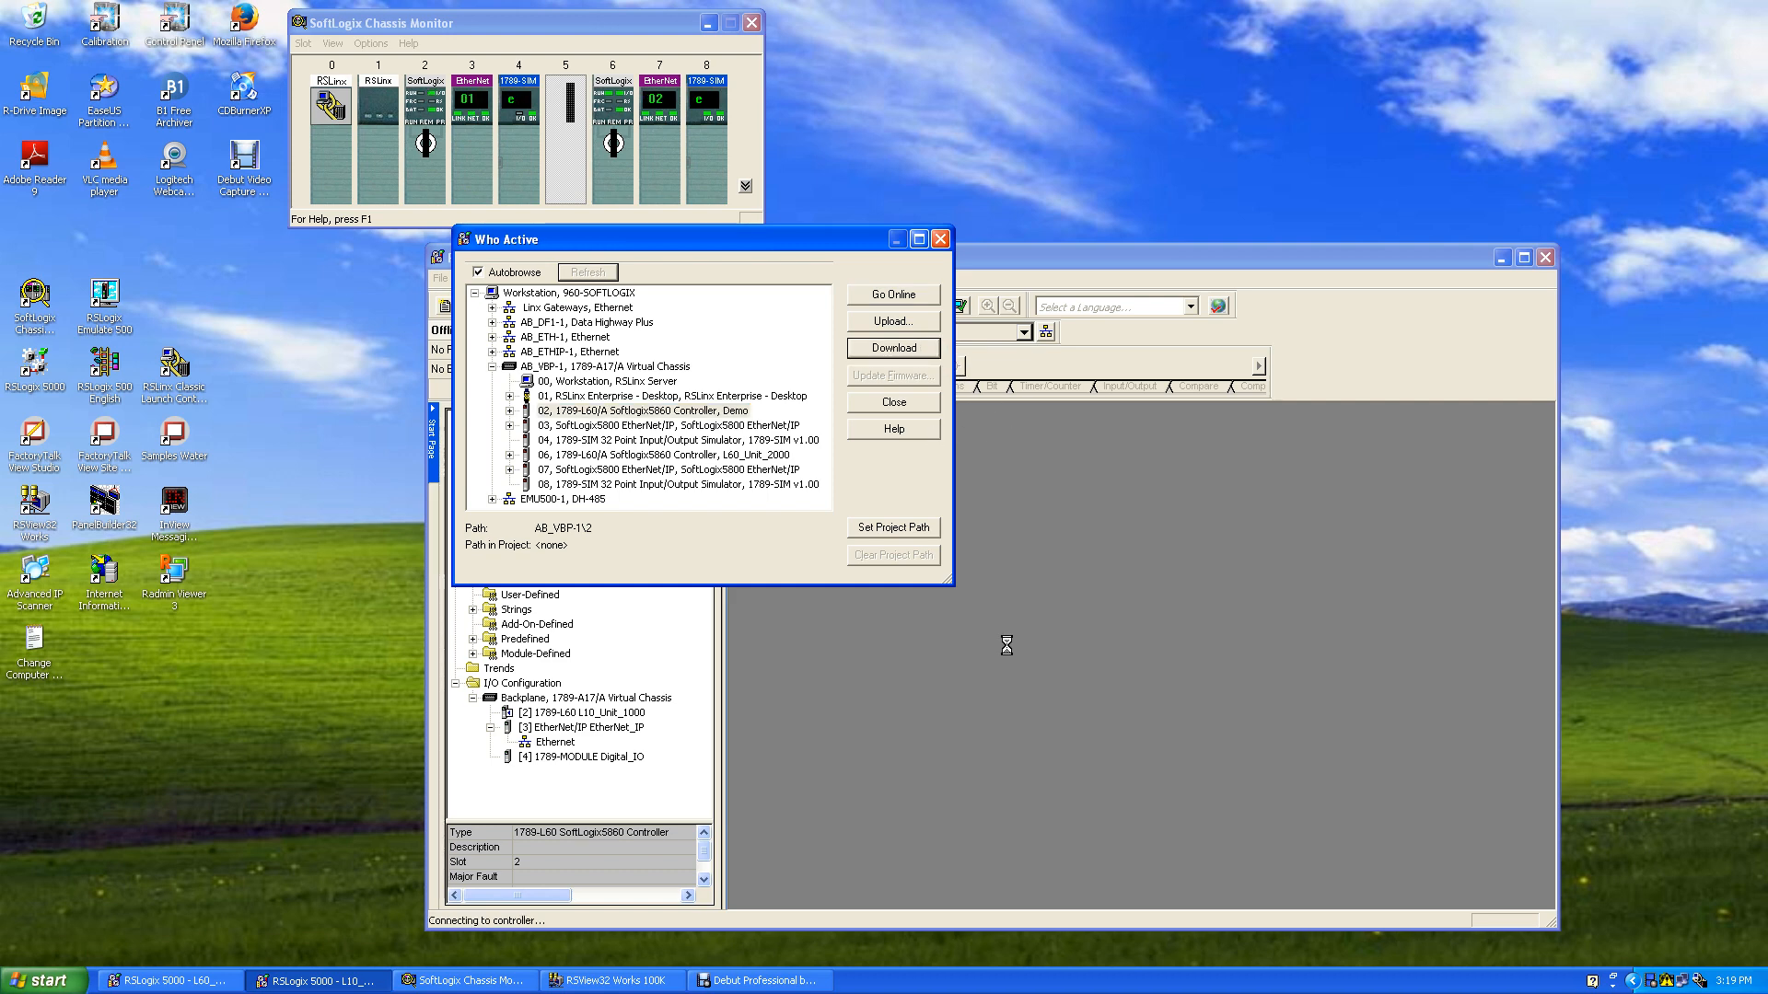
pyautogui.click(626, 554)
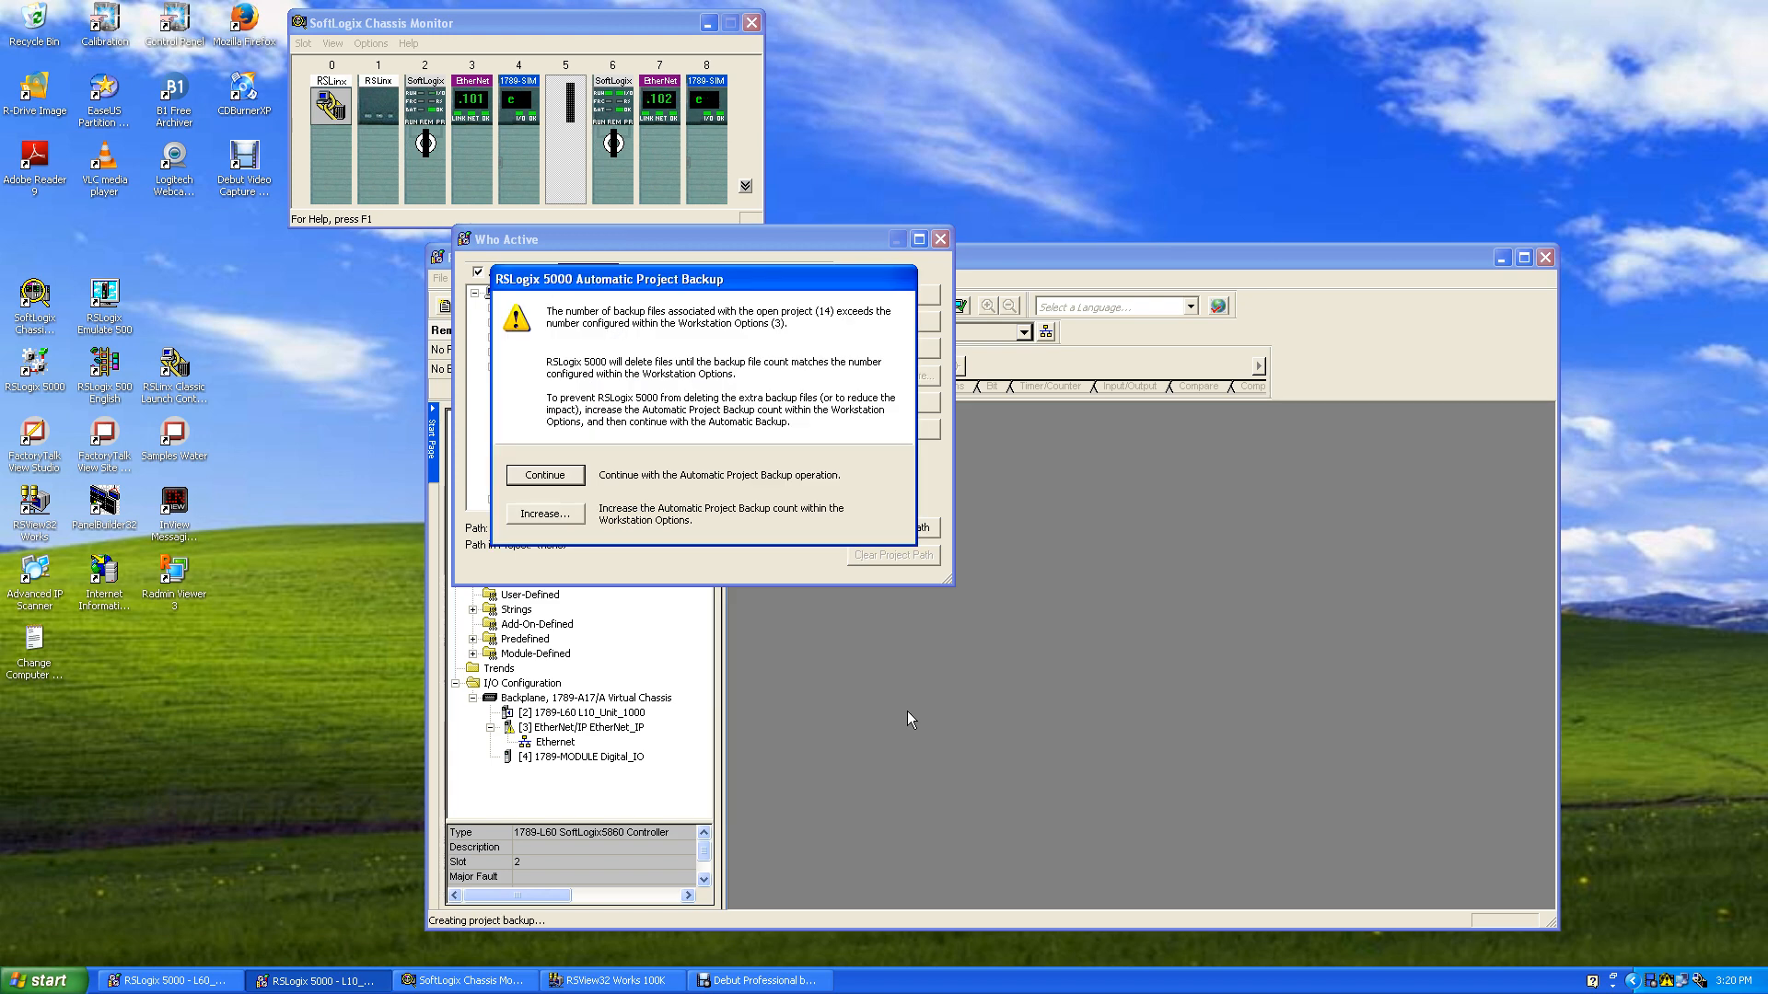
pyautogui.click(556, 475)
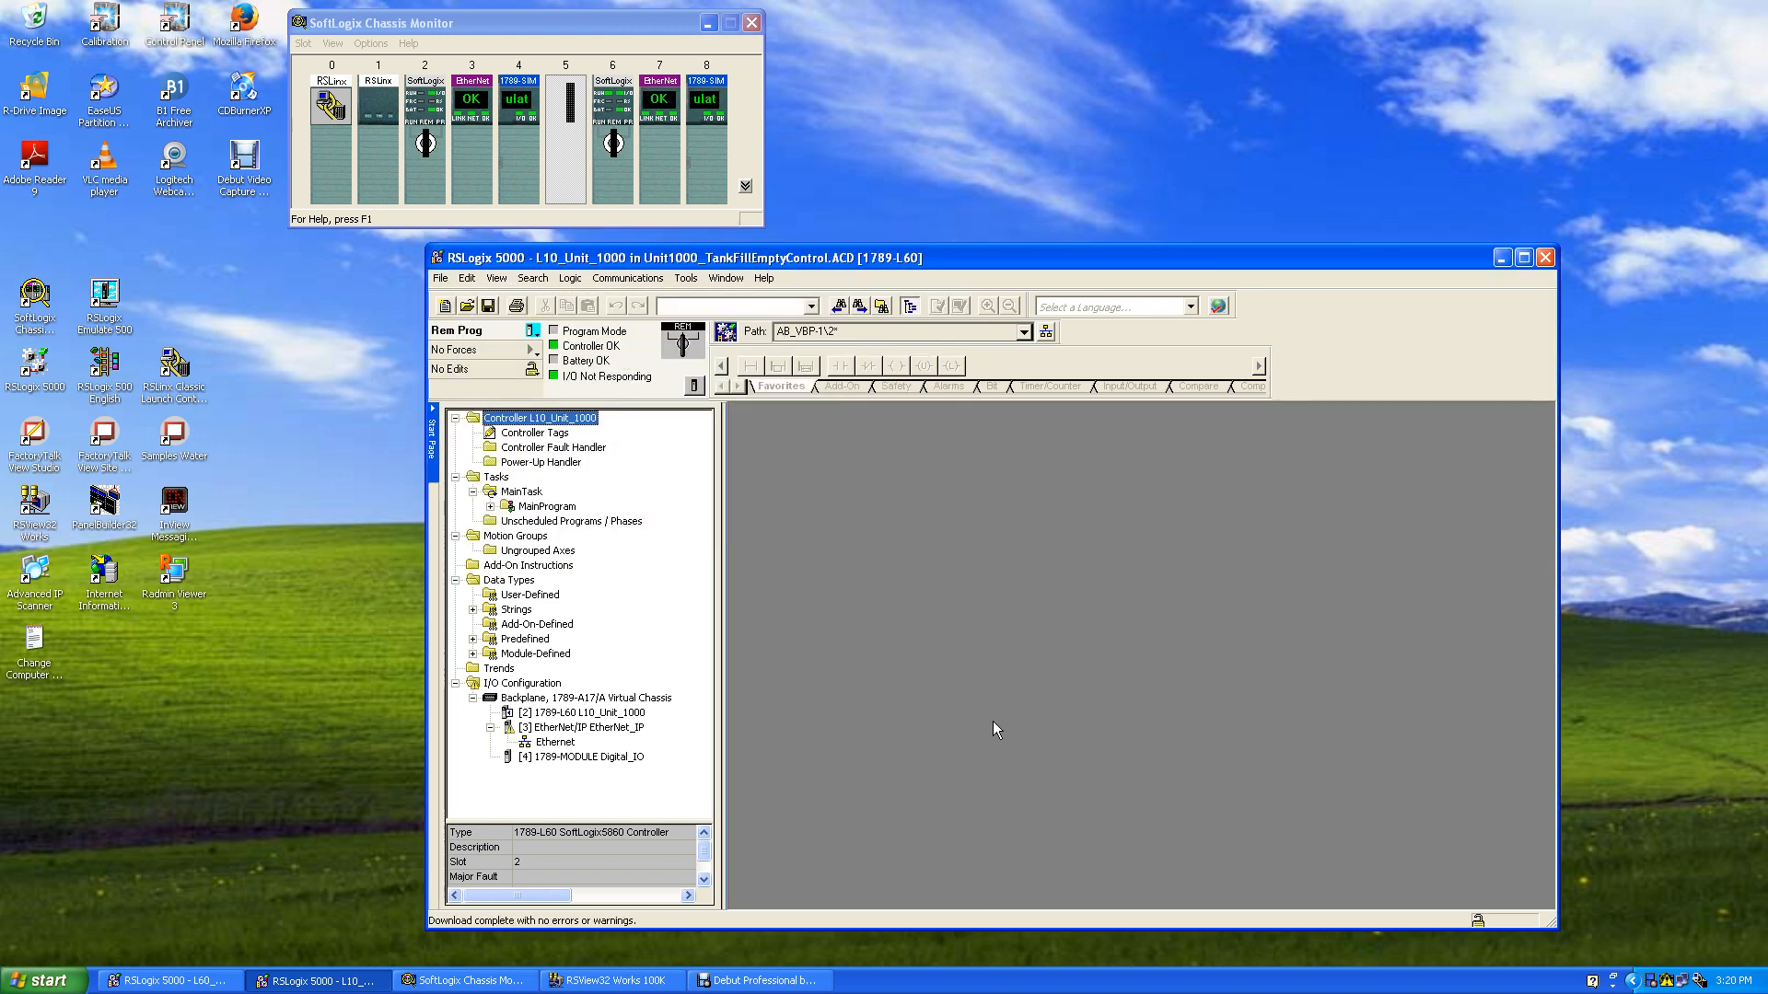
# Change the Unit 1000 controller's mode to Remote Run.
pyautogui.click(639, 282)
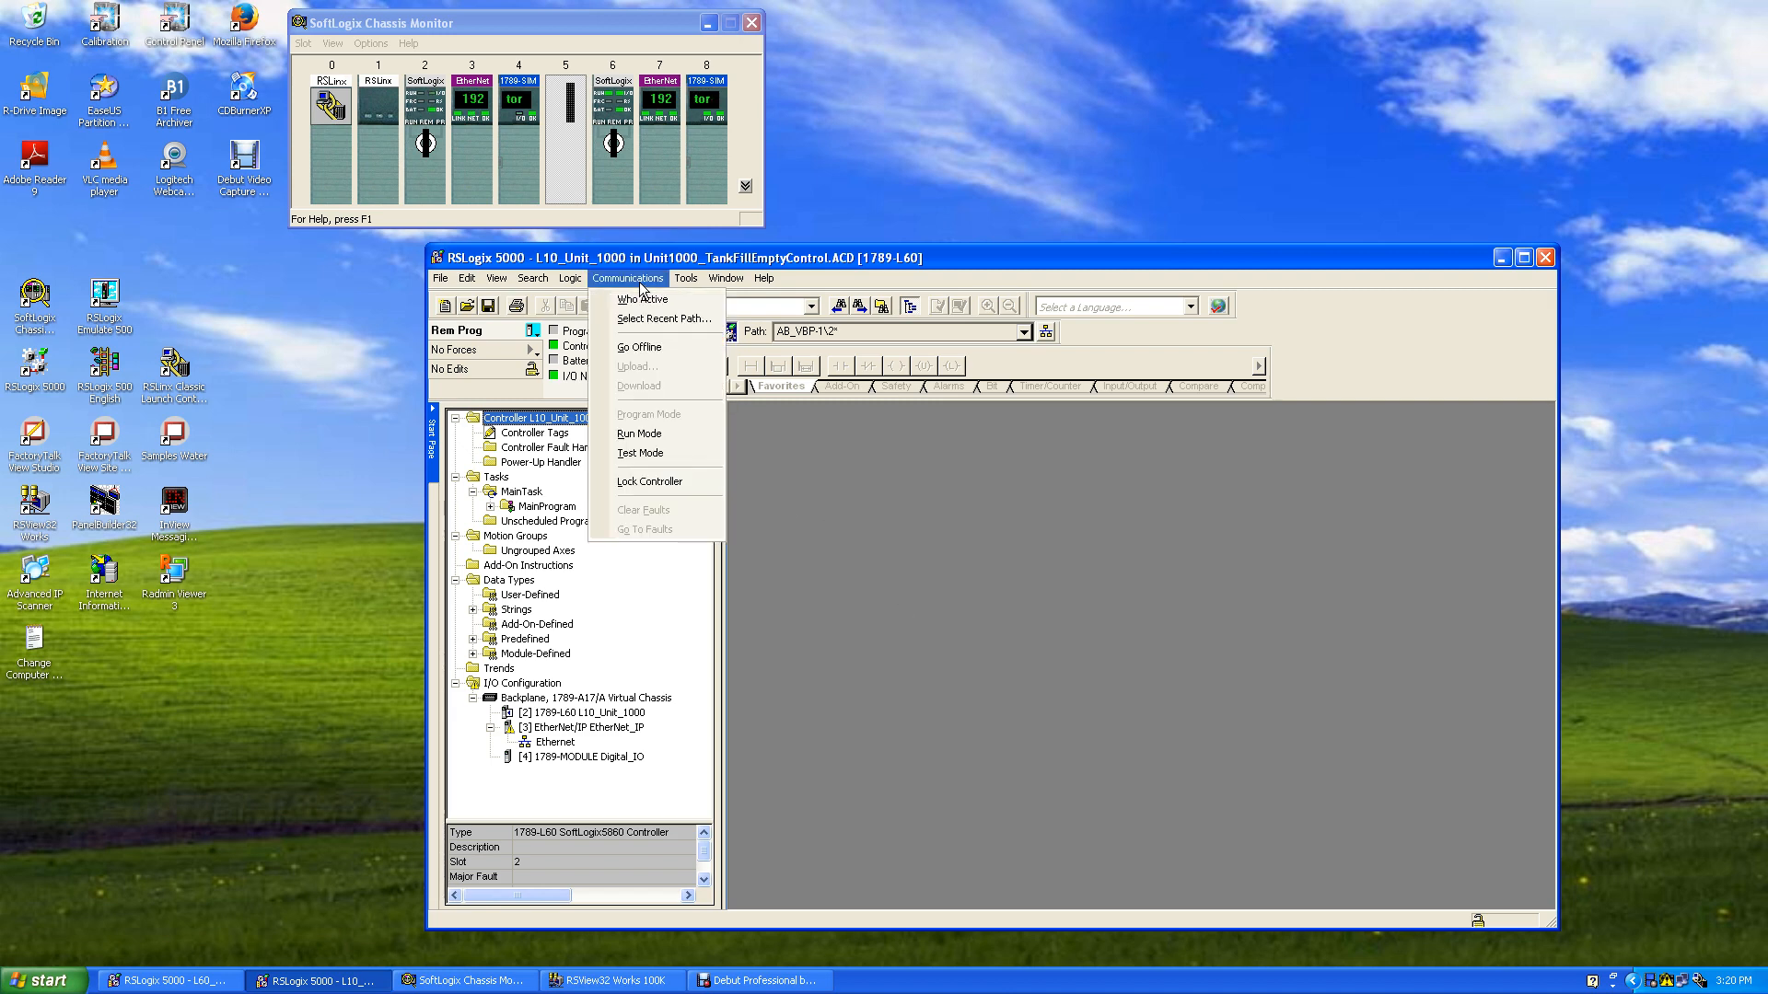
pyautogui.click(658, 431)
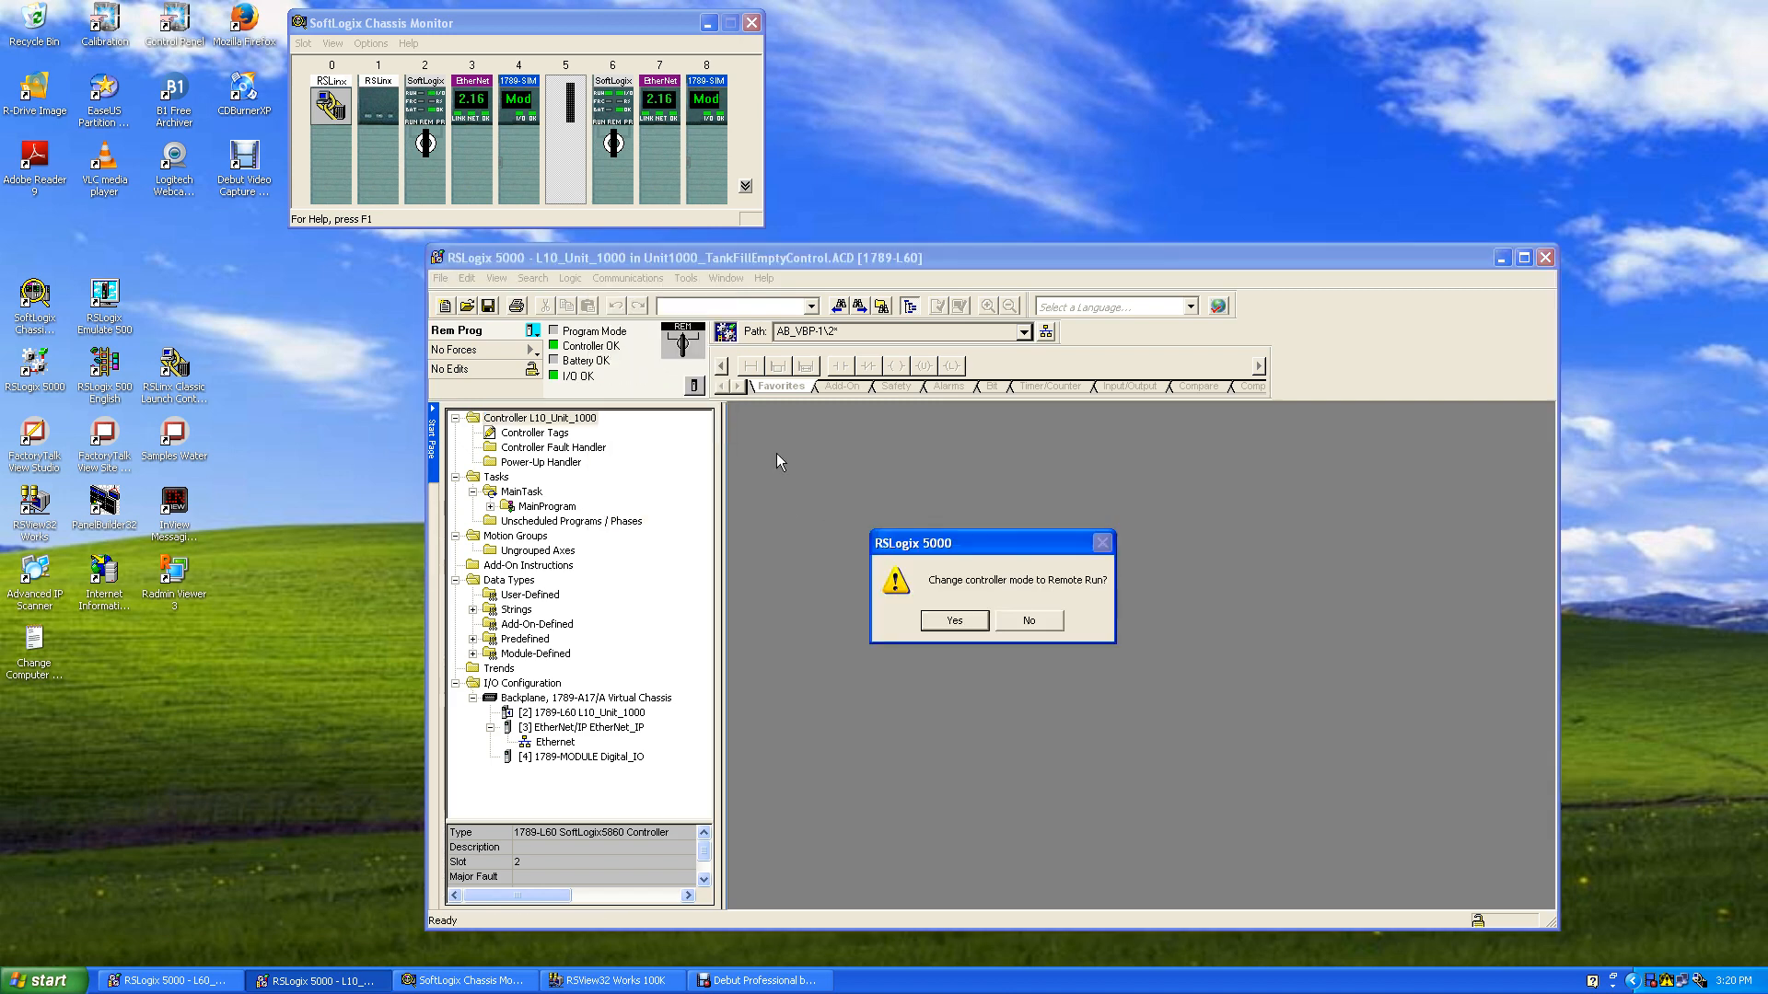
pyautogui.click(955, 621)
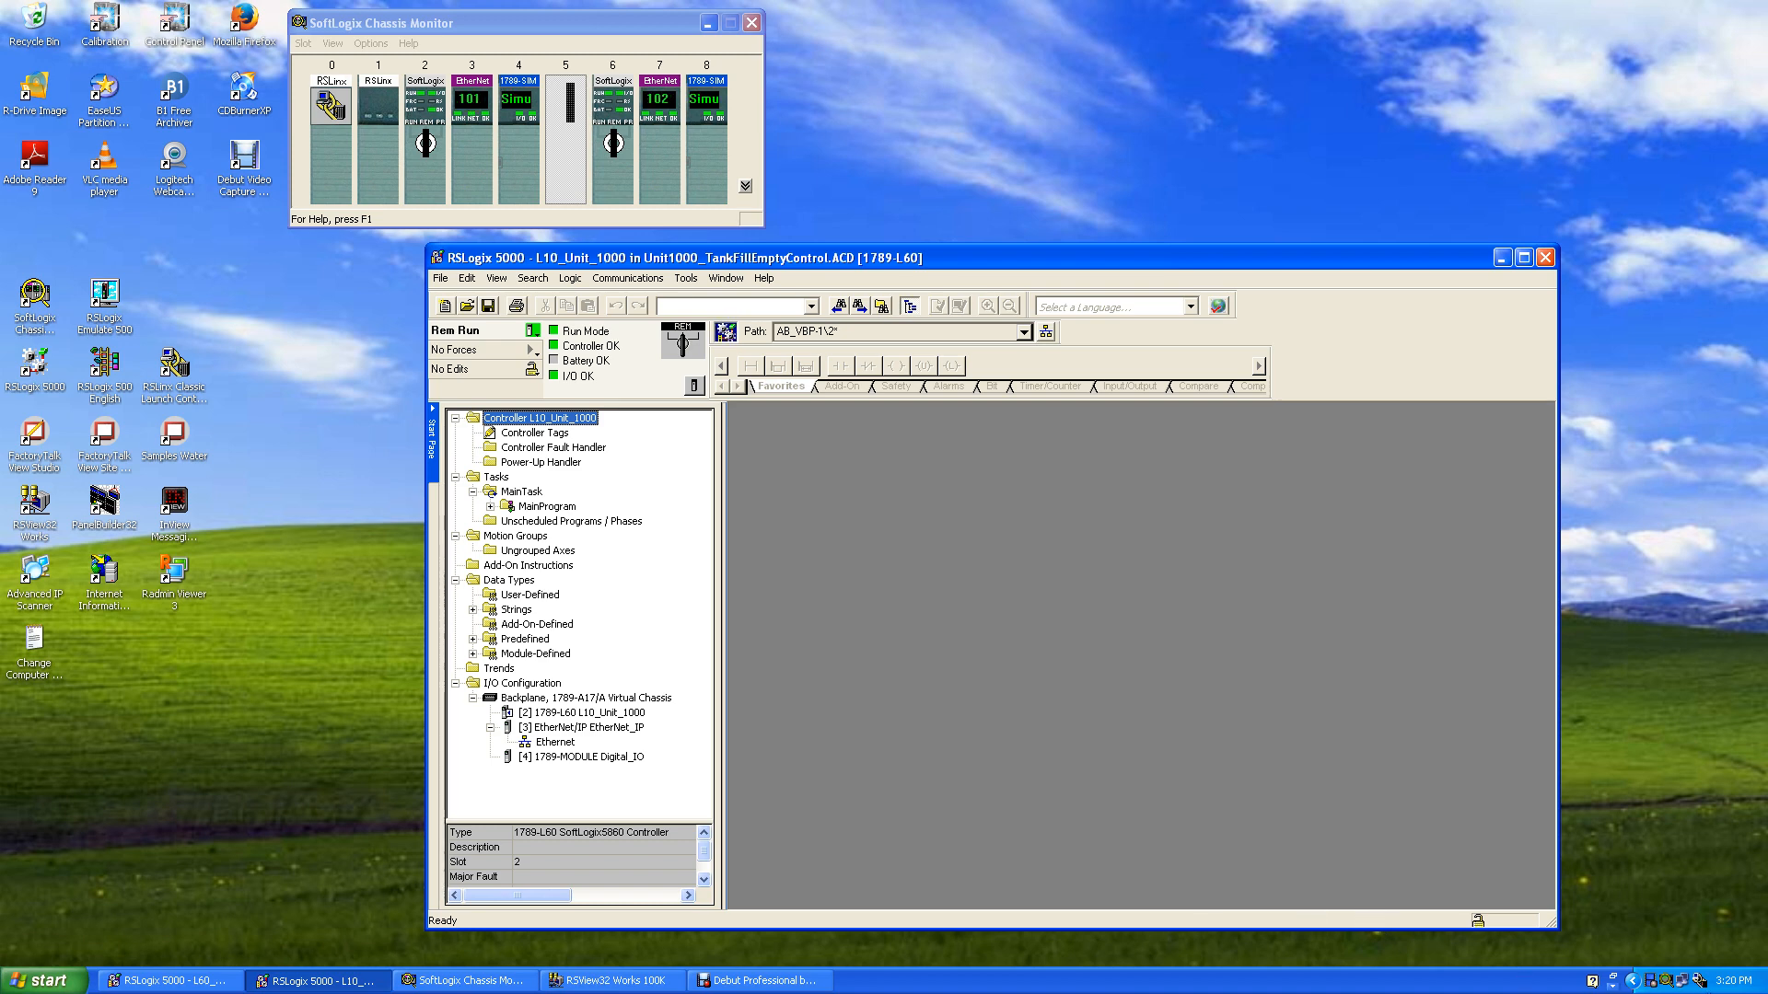
# Switch to RSLinx Classic Gateway and browse the modules of the AB_VBP-1 virtual chassis in RSWho.
pyautogui.click(1700, 981)
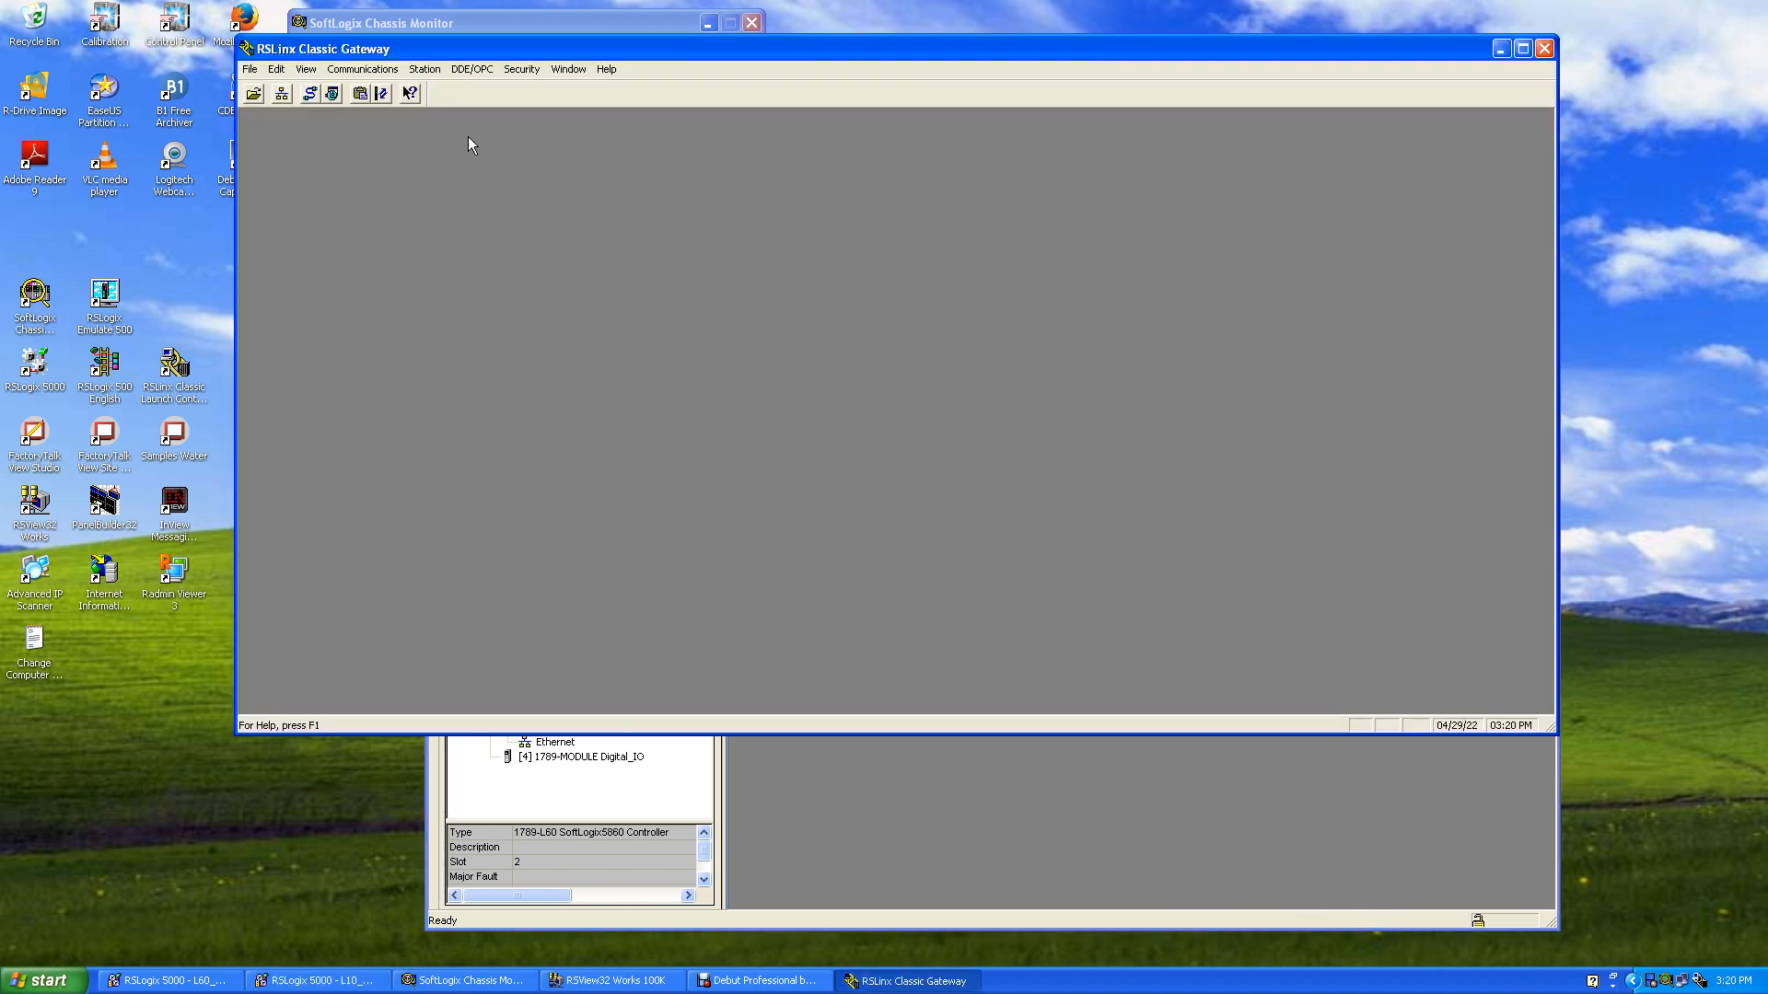
pyautogui.click(282, 95)
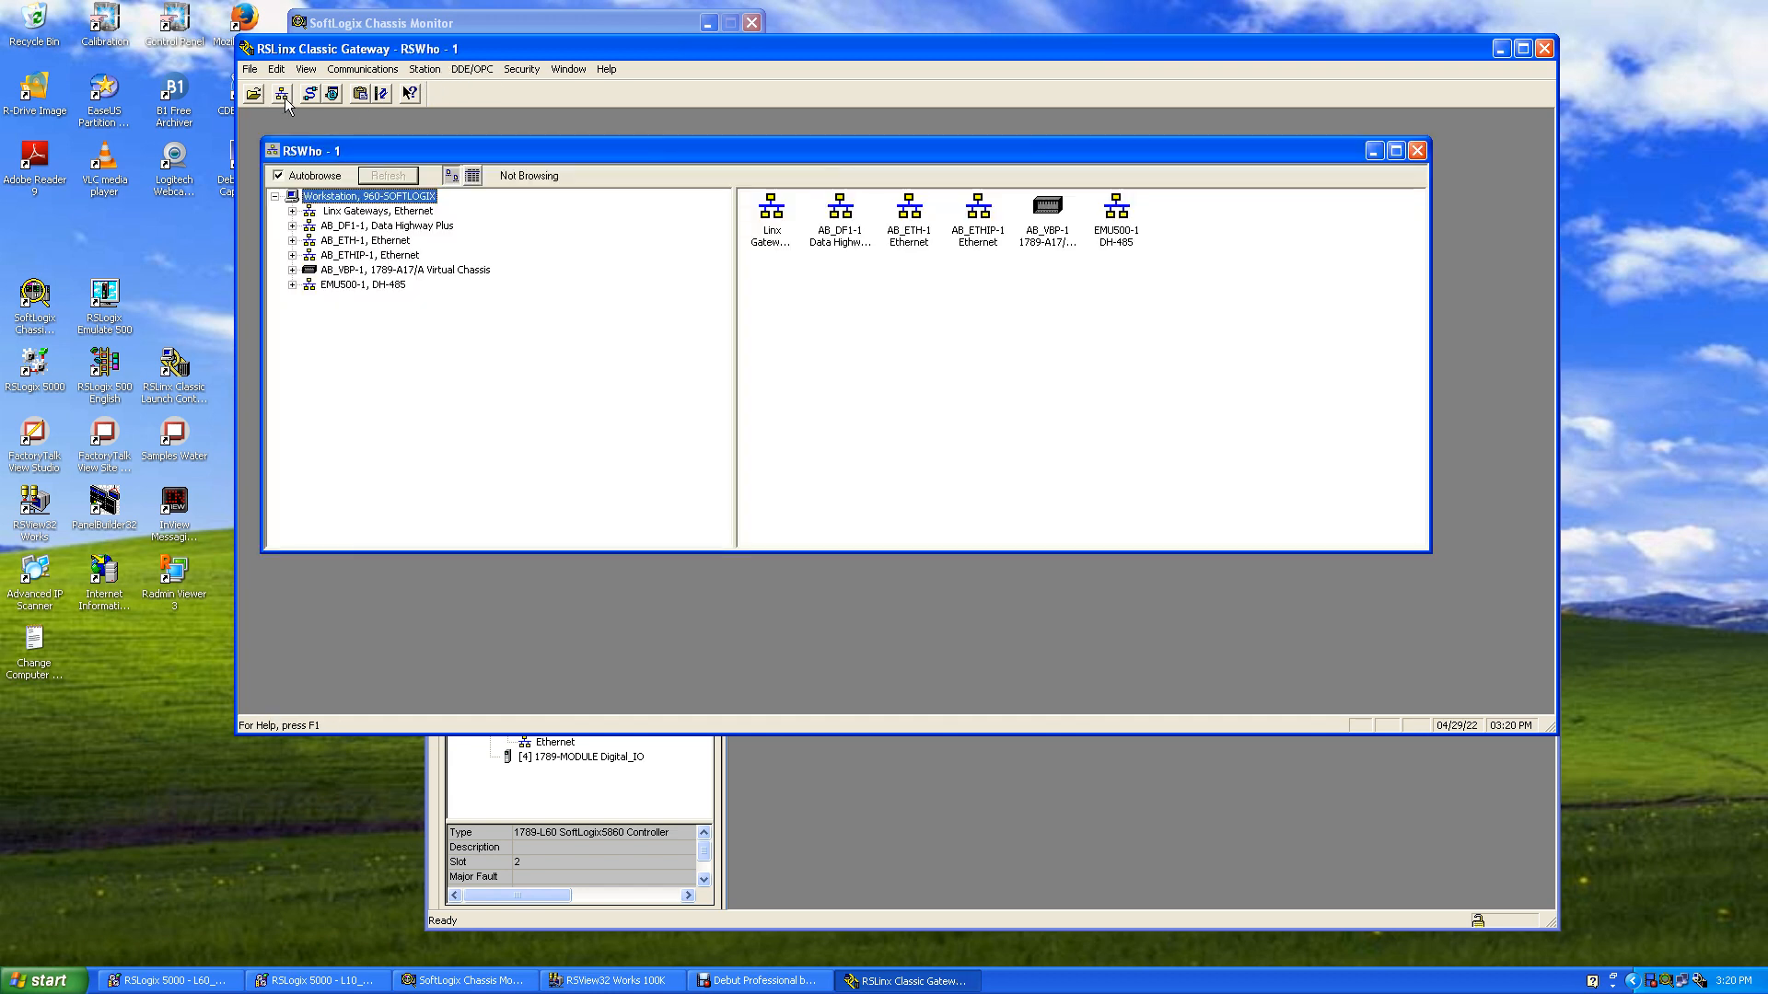
pyautogui.click(292, 271)
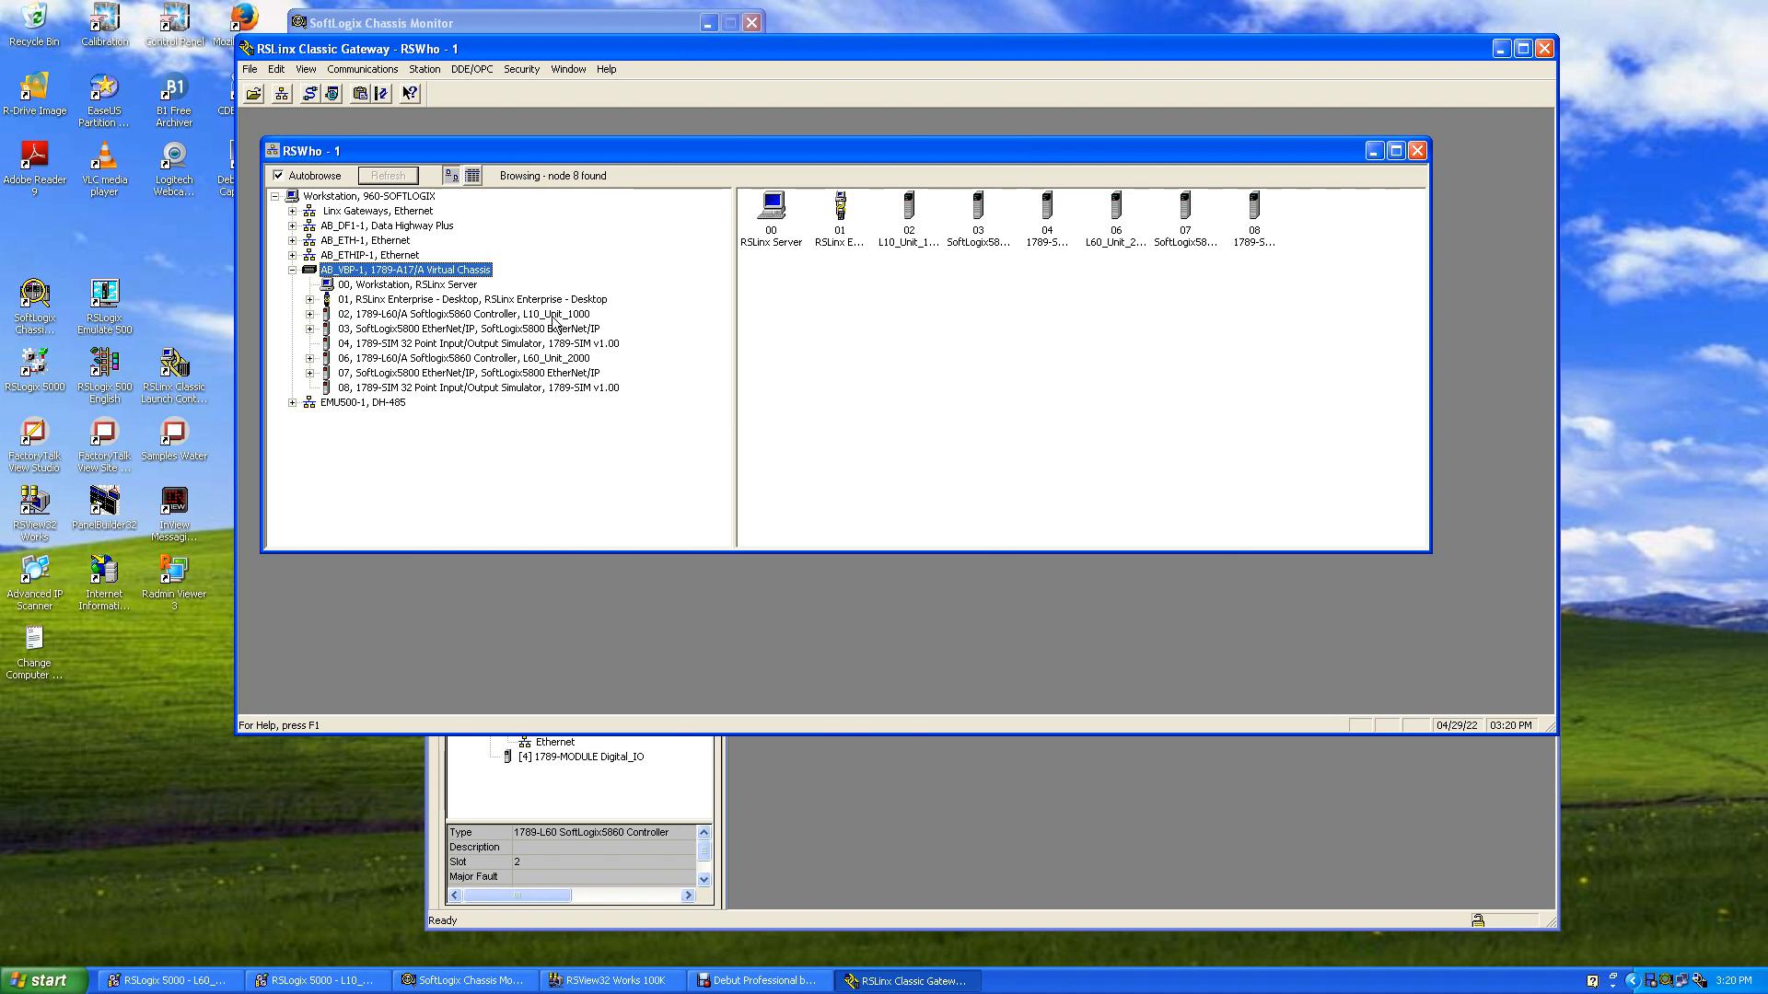
# Set the L10_Unit_1000 DDE/OPC topic's data source to the slot 02 controller in AB_VBP-1 and review its data collection settings.
pyautogui.click(476, 71)
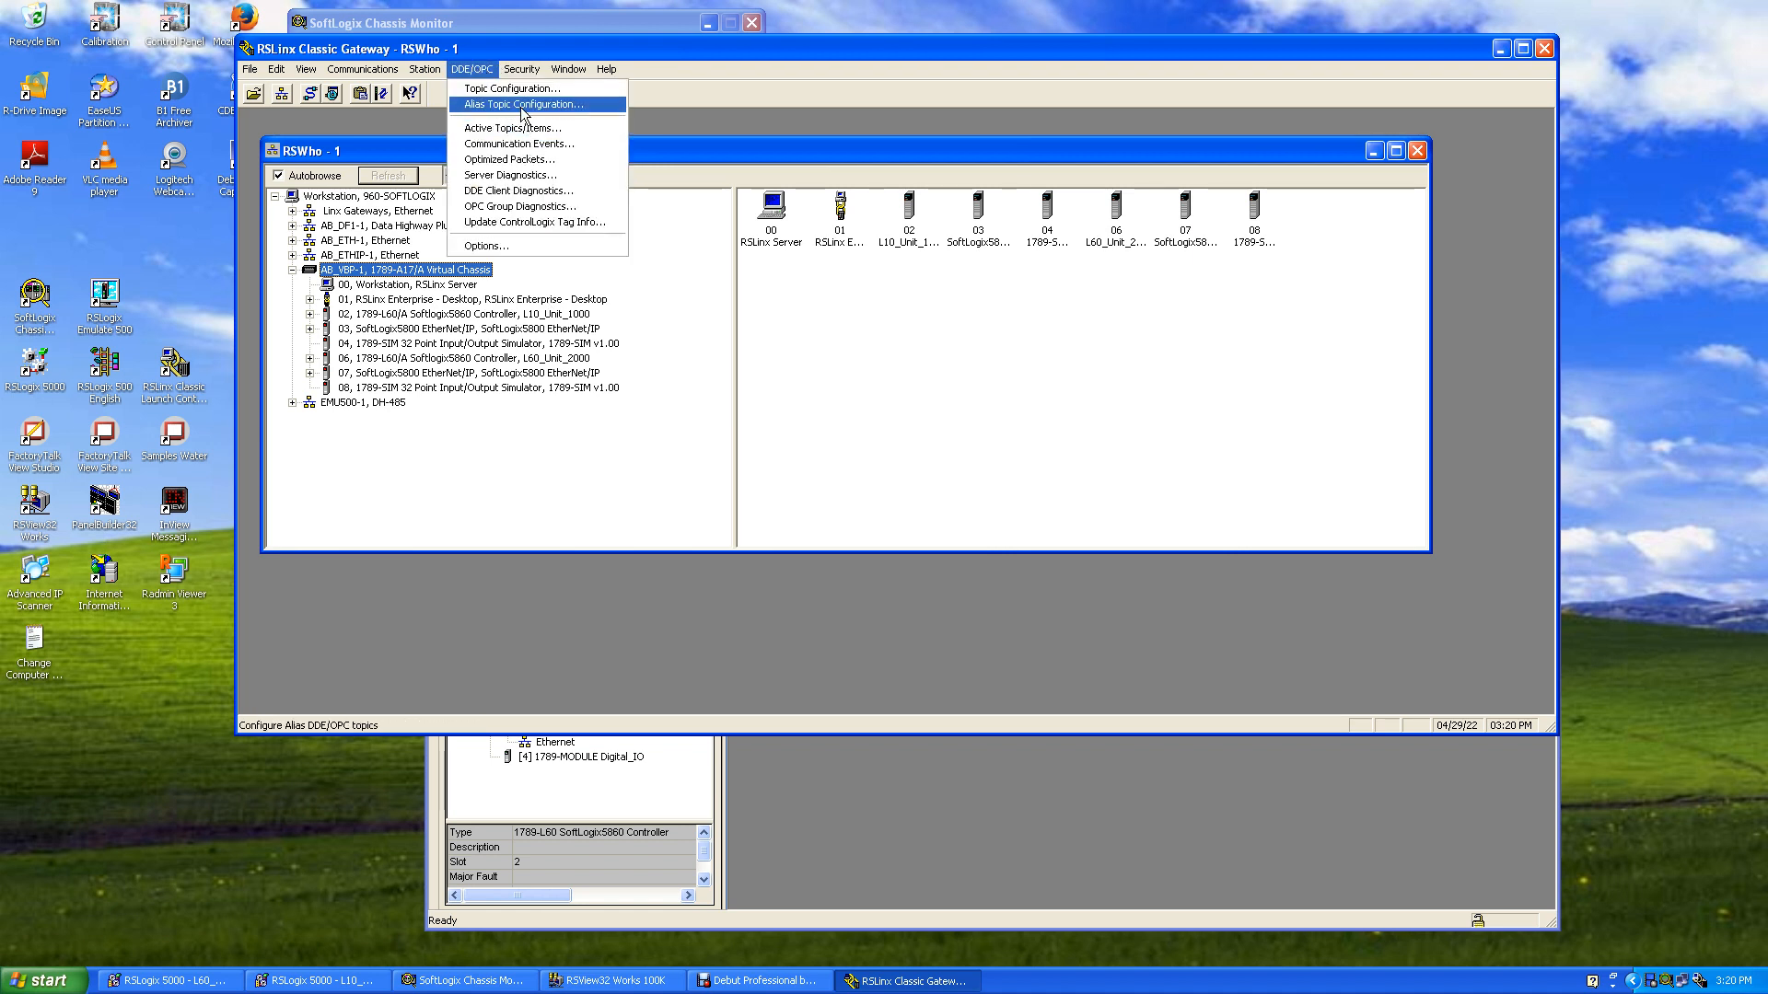
pyautogui.click(498, 85)
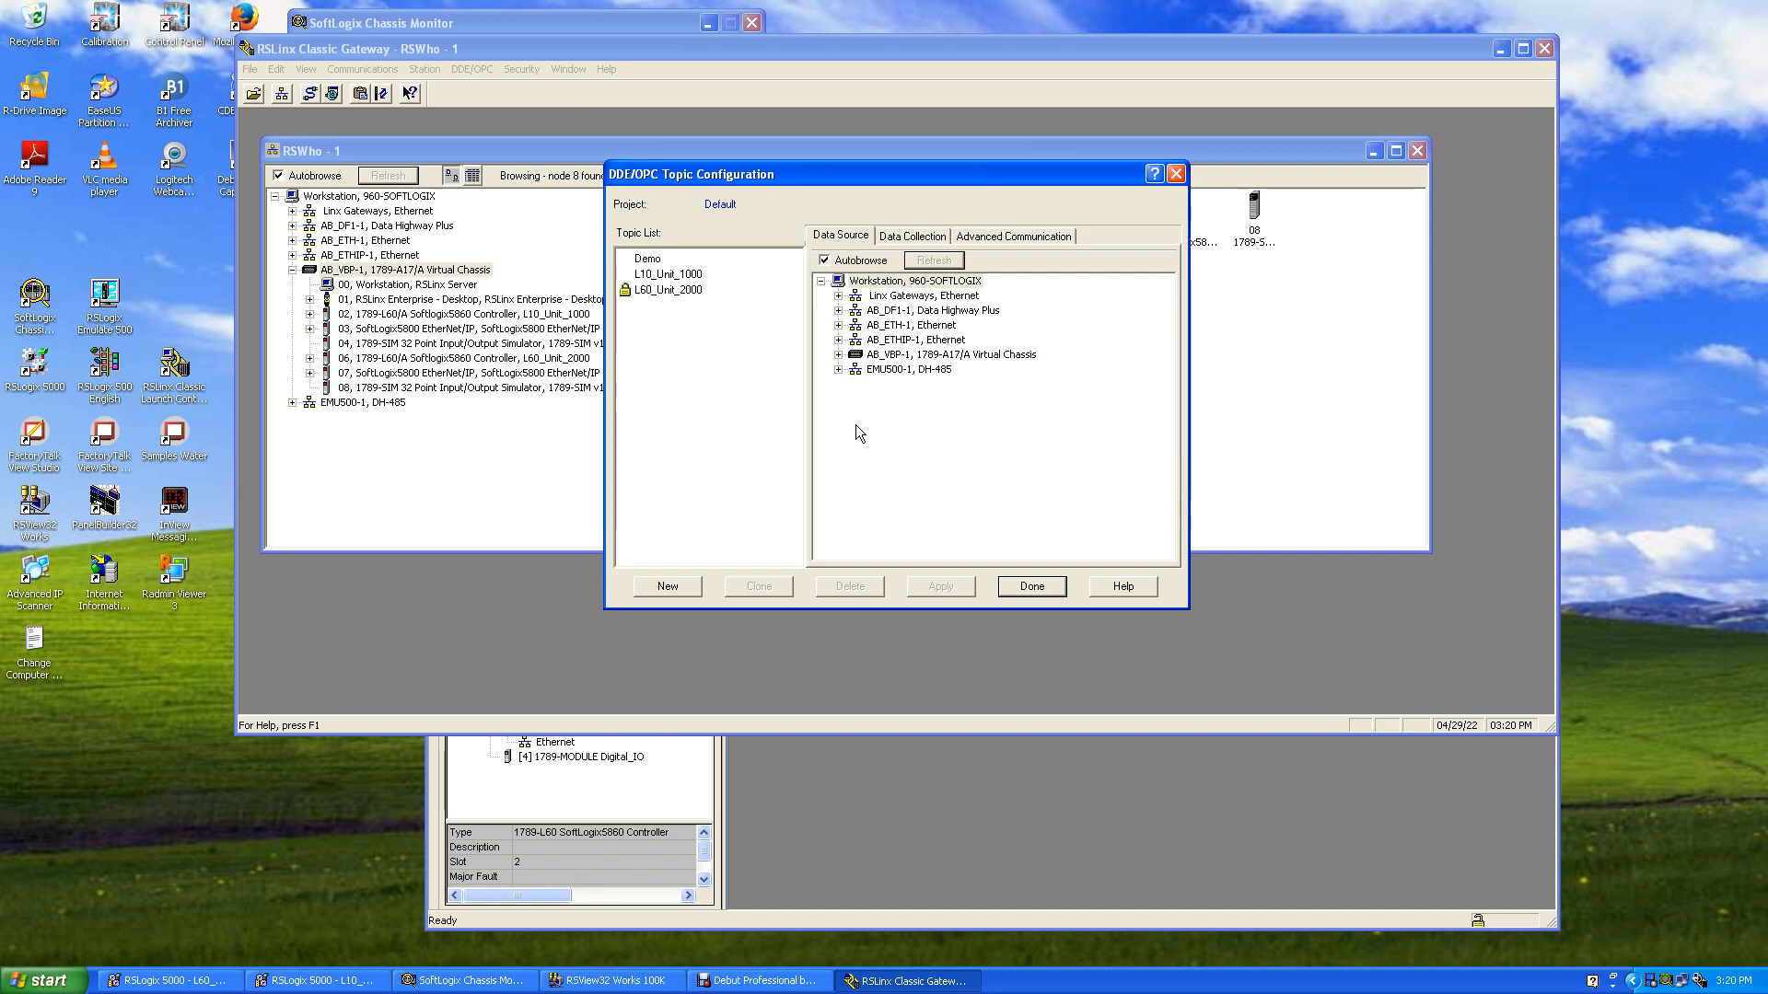
pyautogui.click(665, 276)
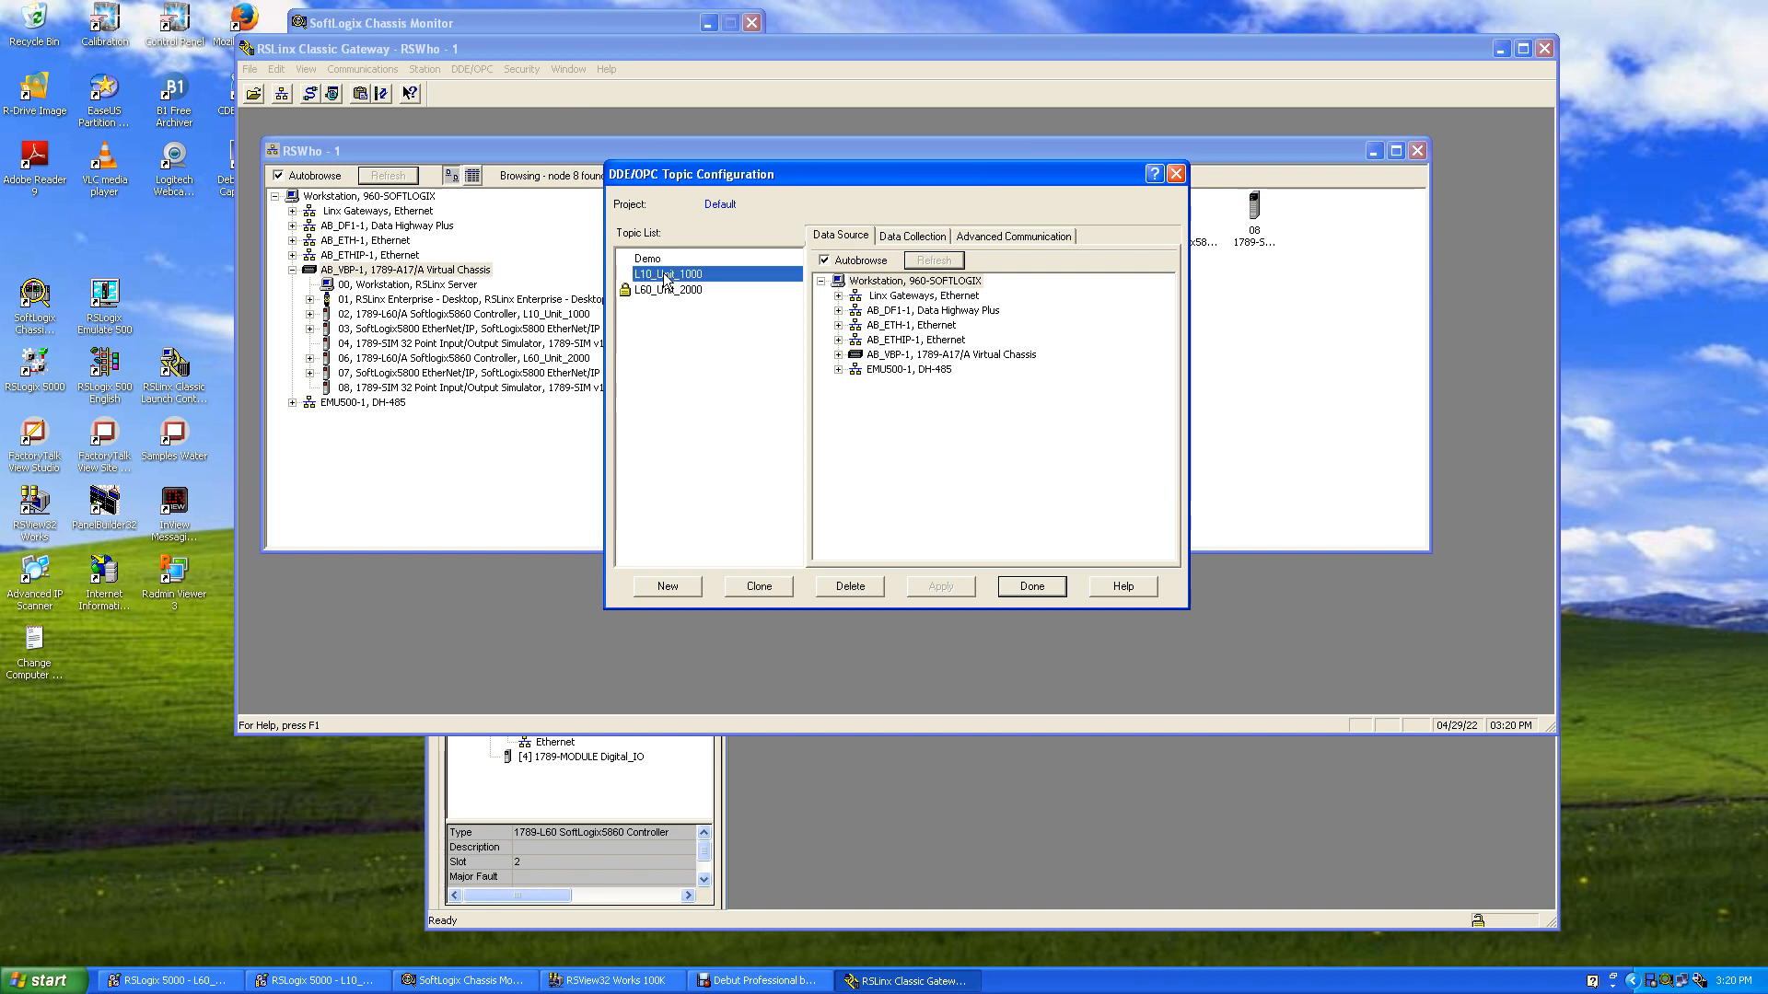
pyautogui.click(837, 355)
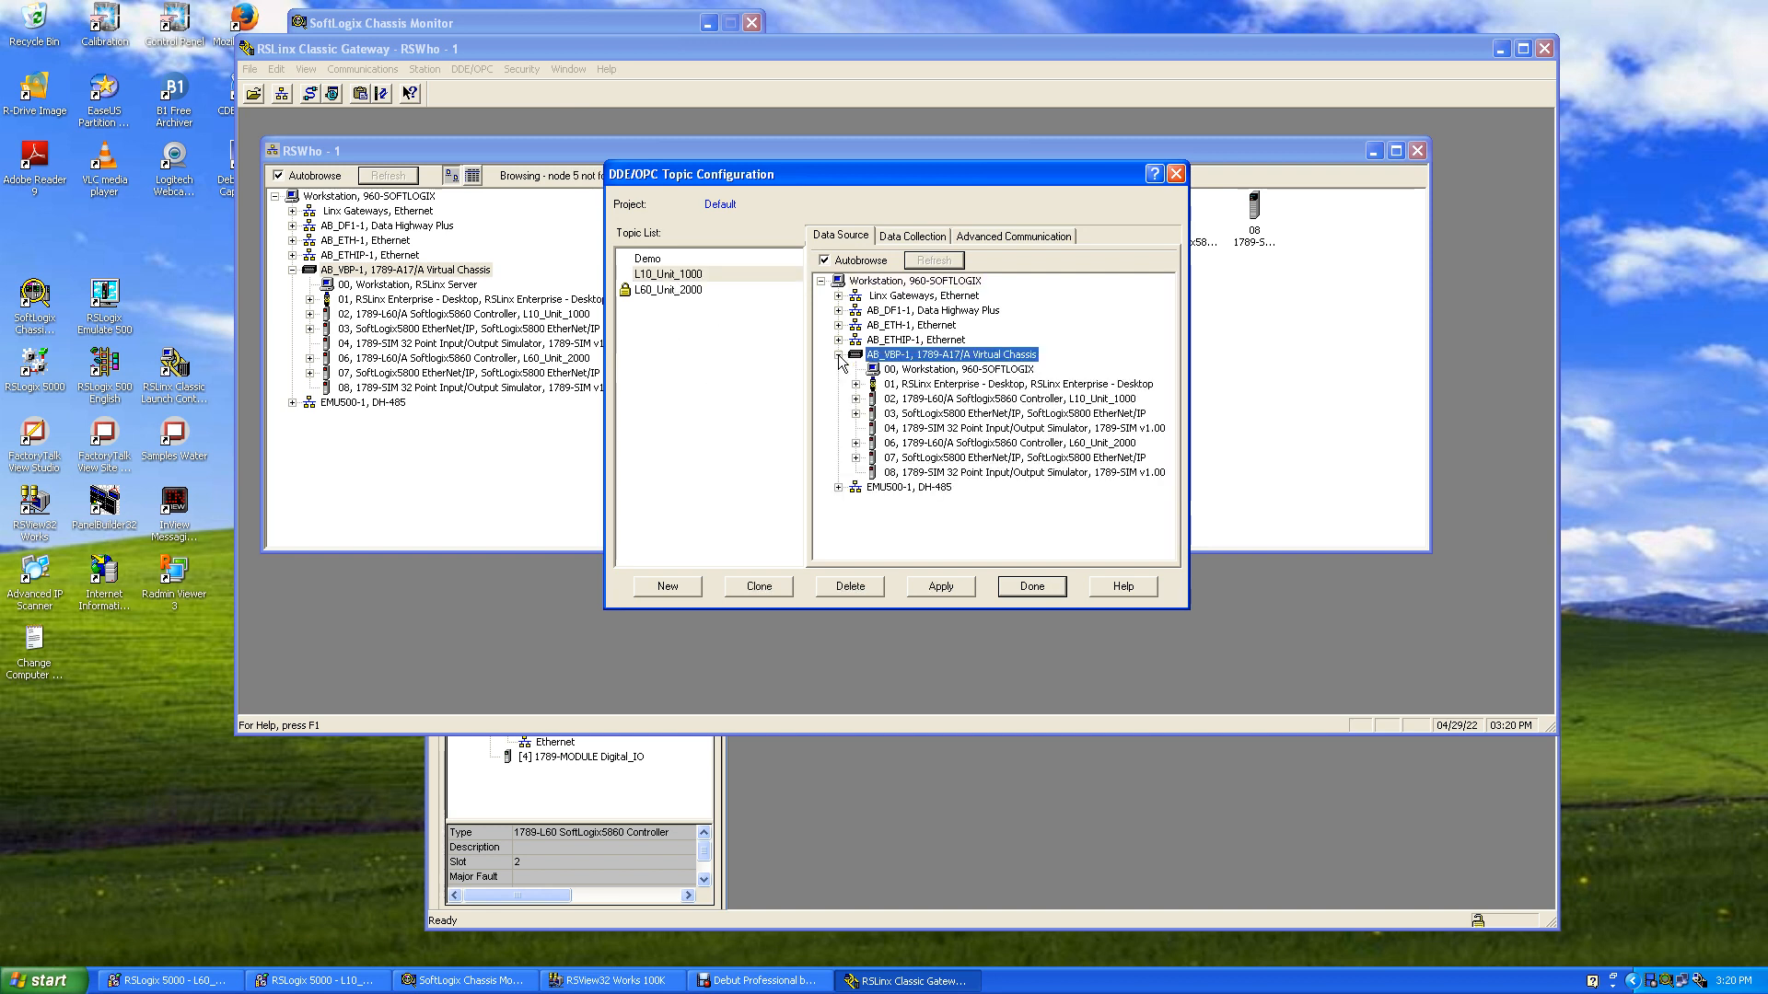
pyautogui.click(978, 402)
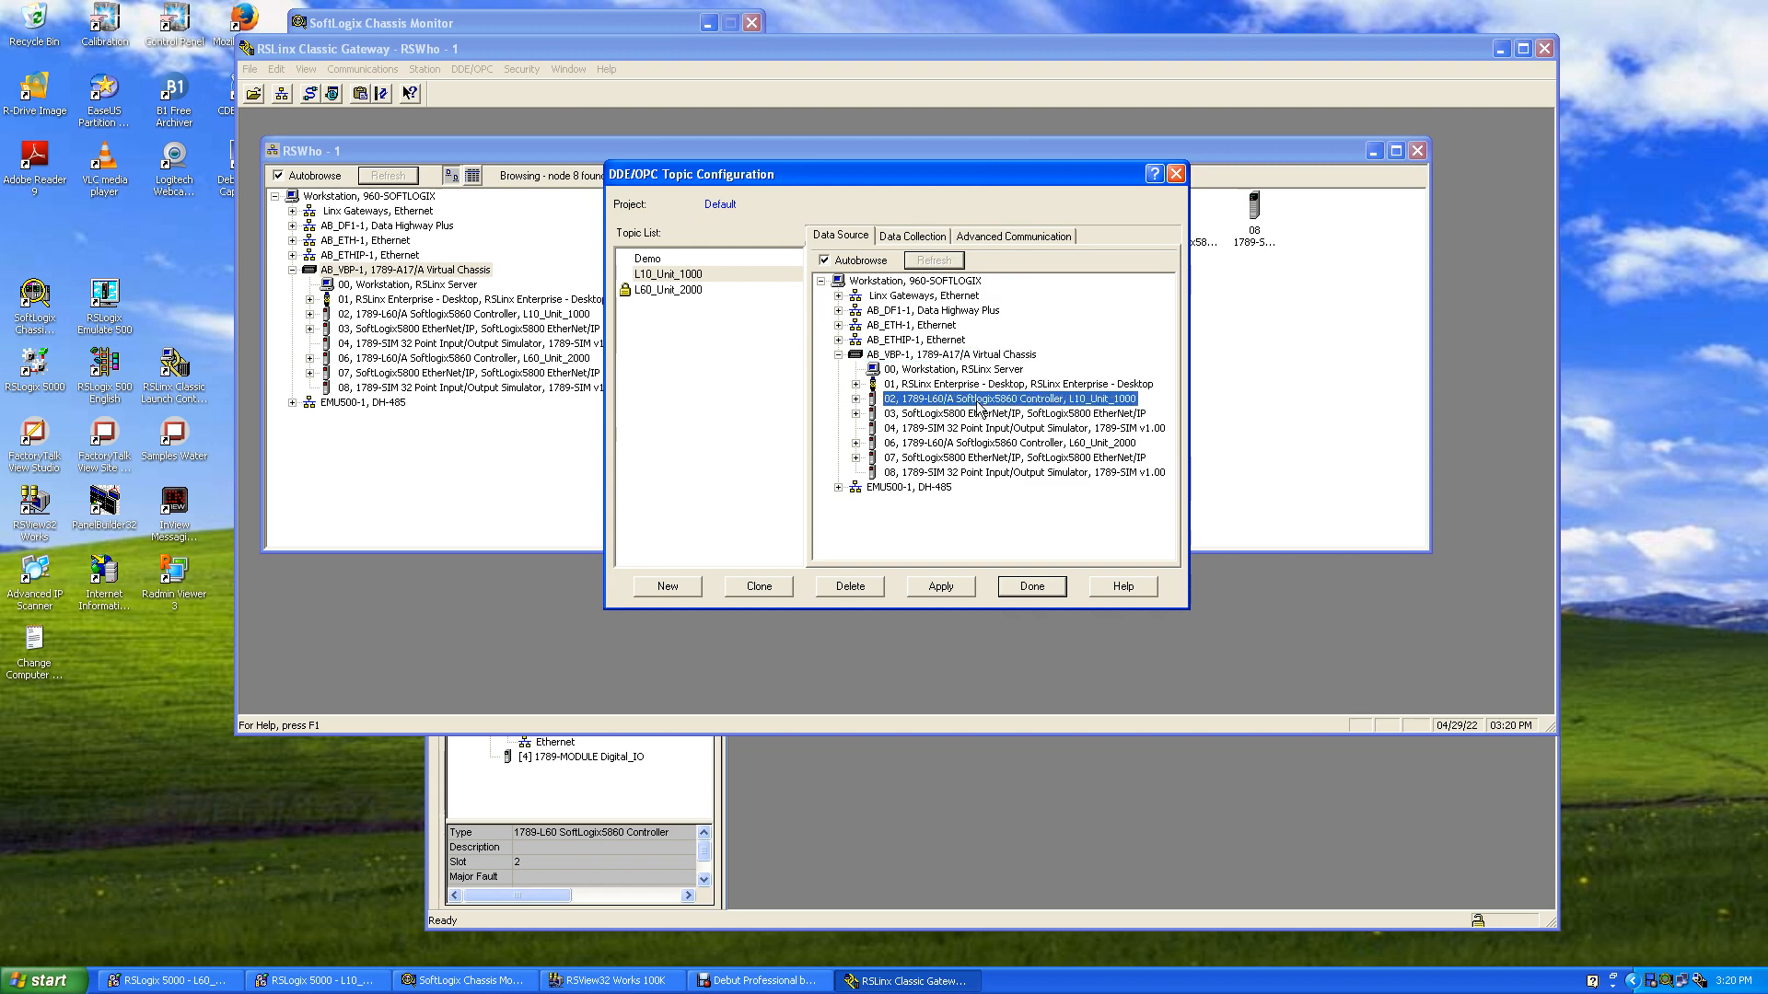
pyautogui.click(940, 587)
pyautogui.click(820, 411)
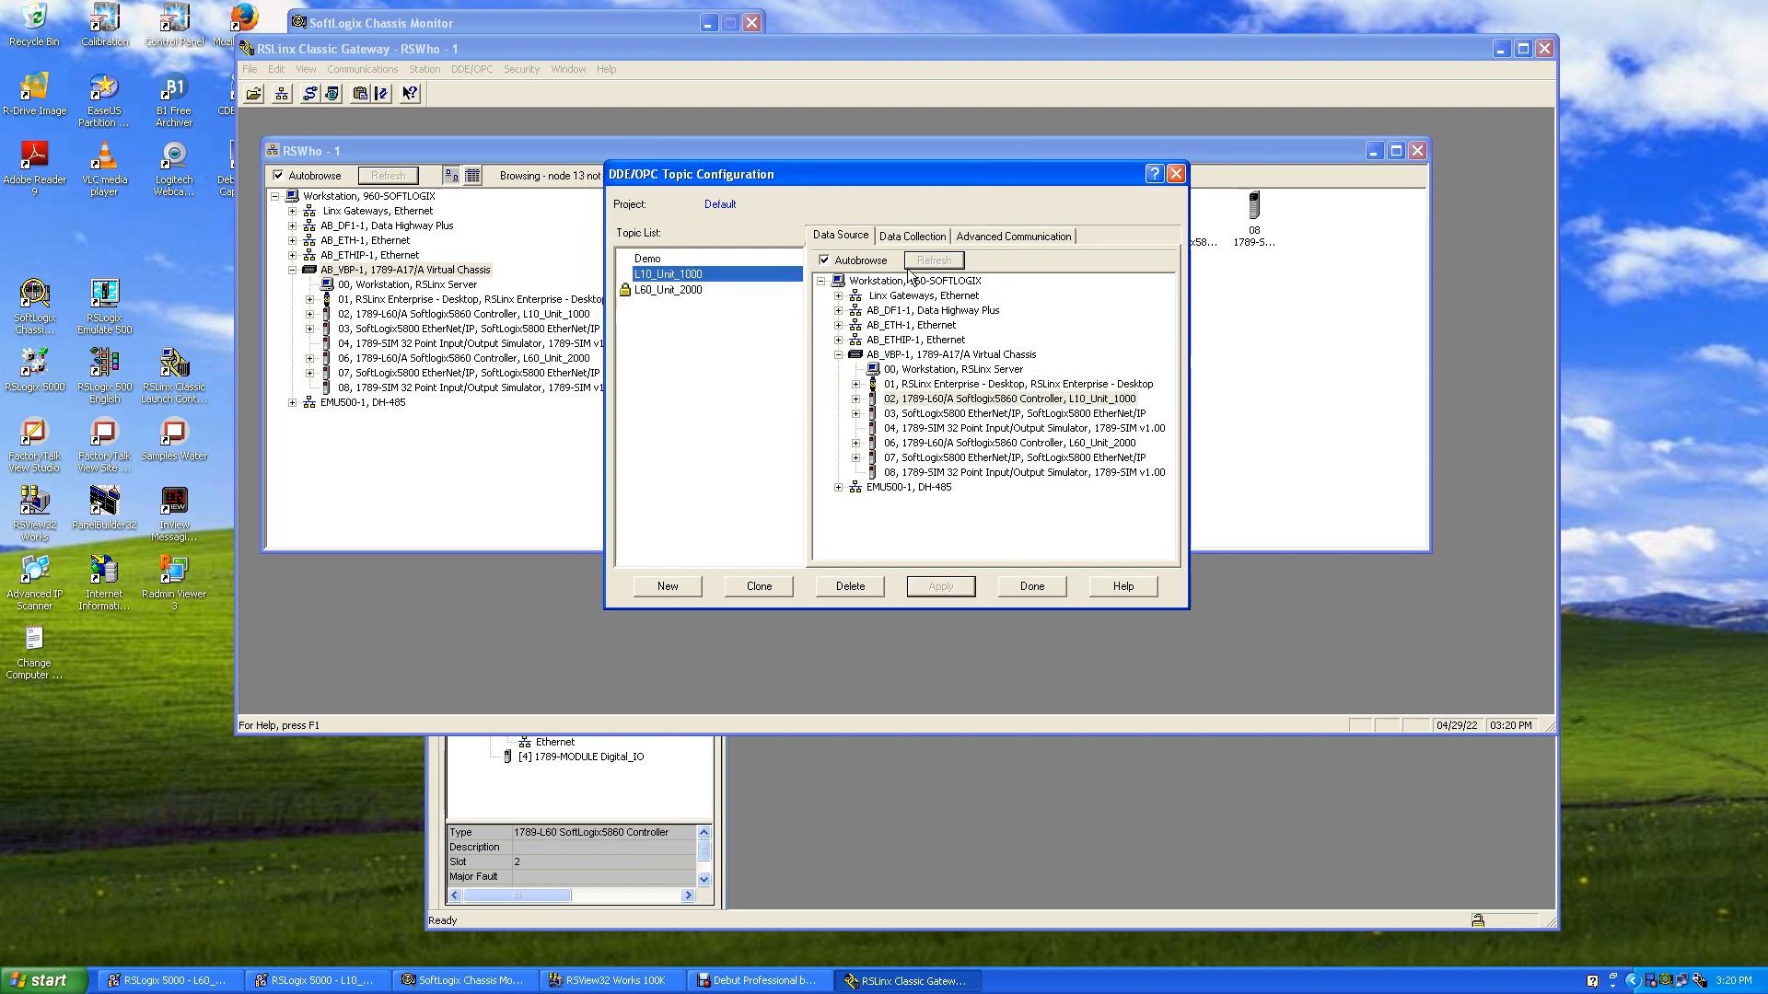
pyautogui.click(912, 236)
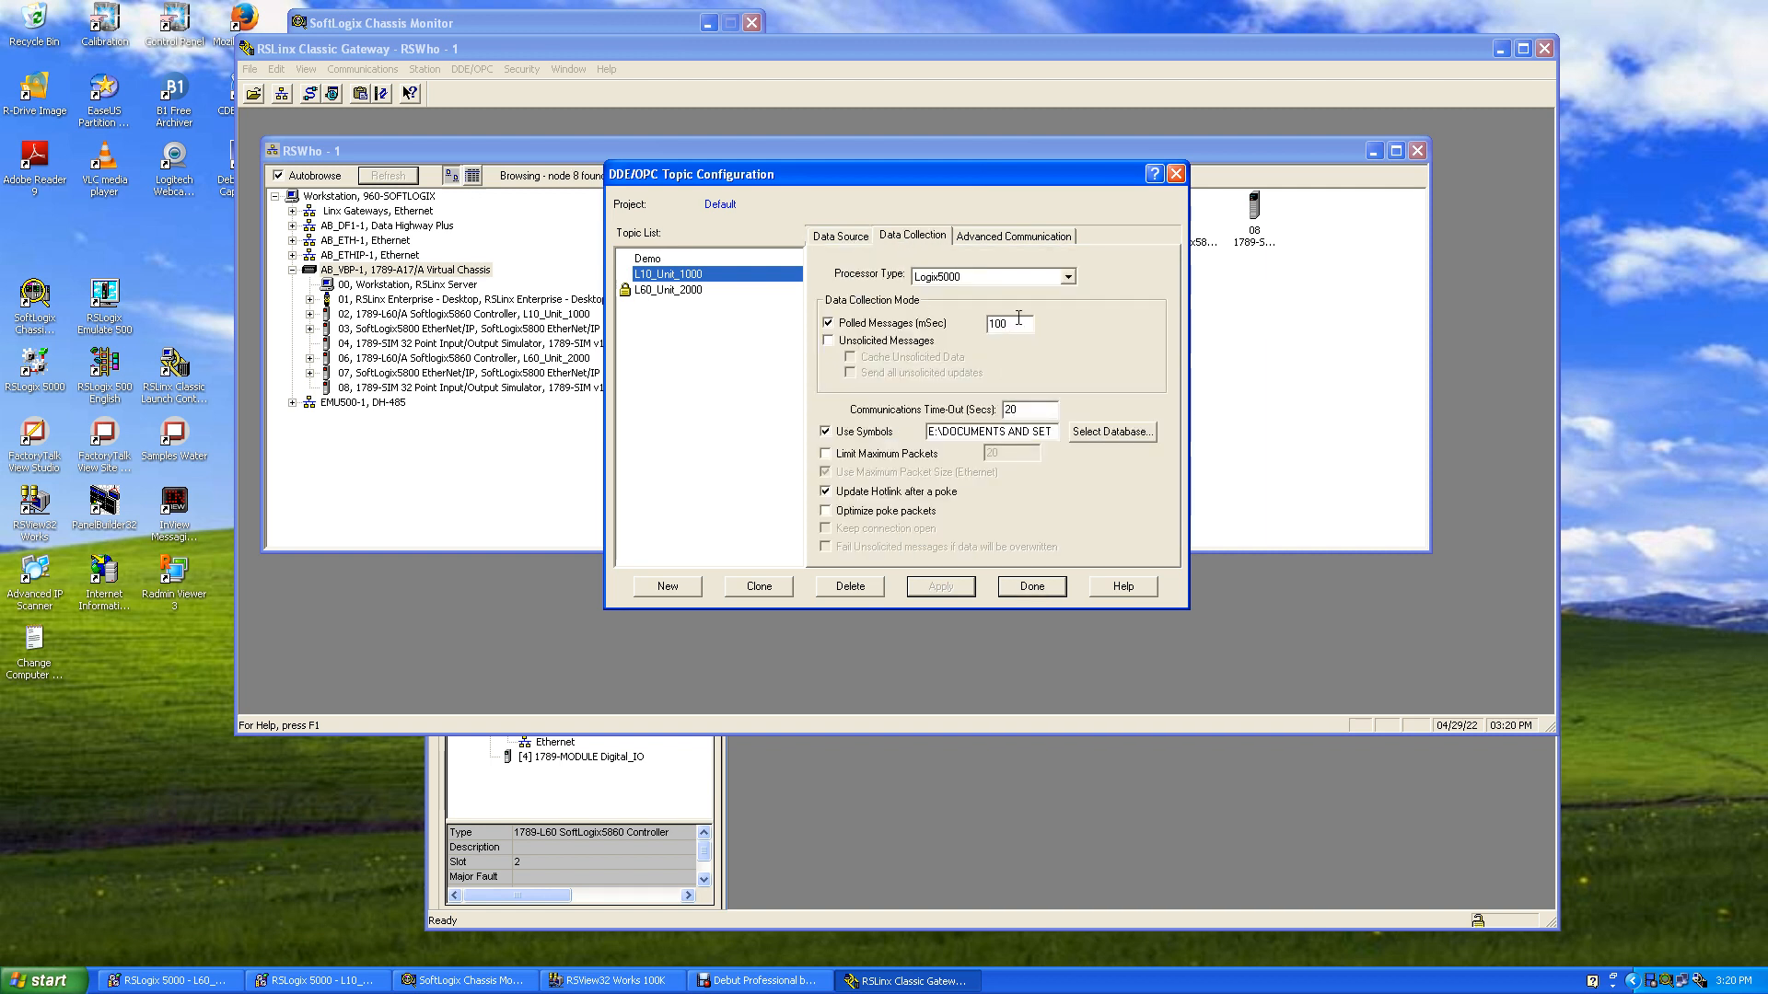
pyautogui.click(1030, 589)
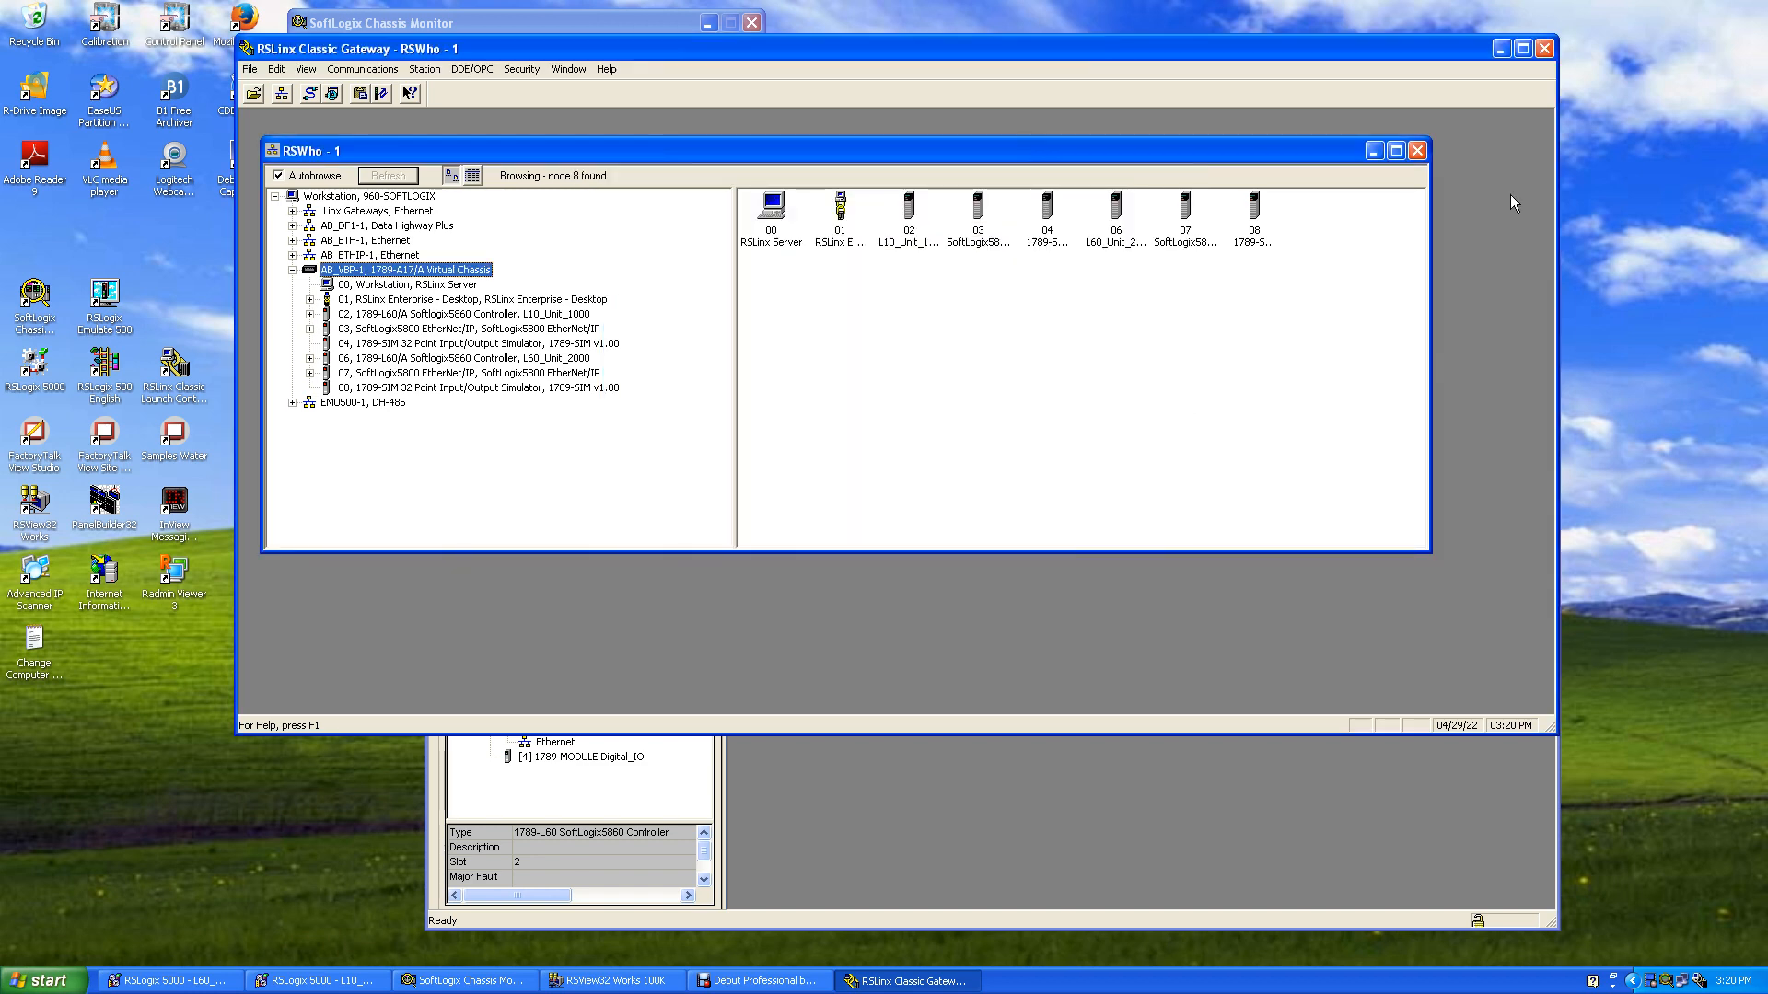
# Close RSLinx Classic Gateway and switch back to the RSView32 plant display.
pyautogui.click(1545, 48)
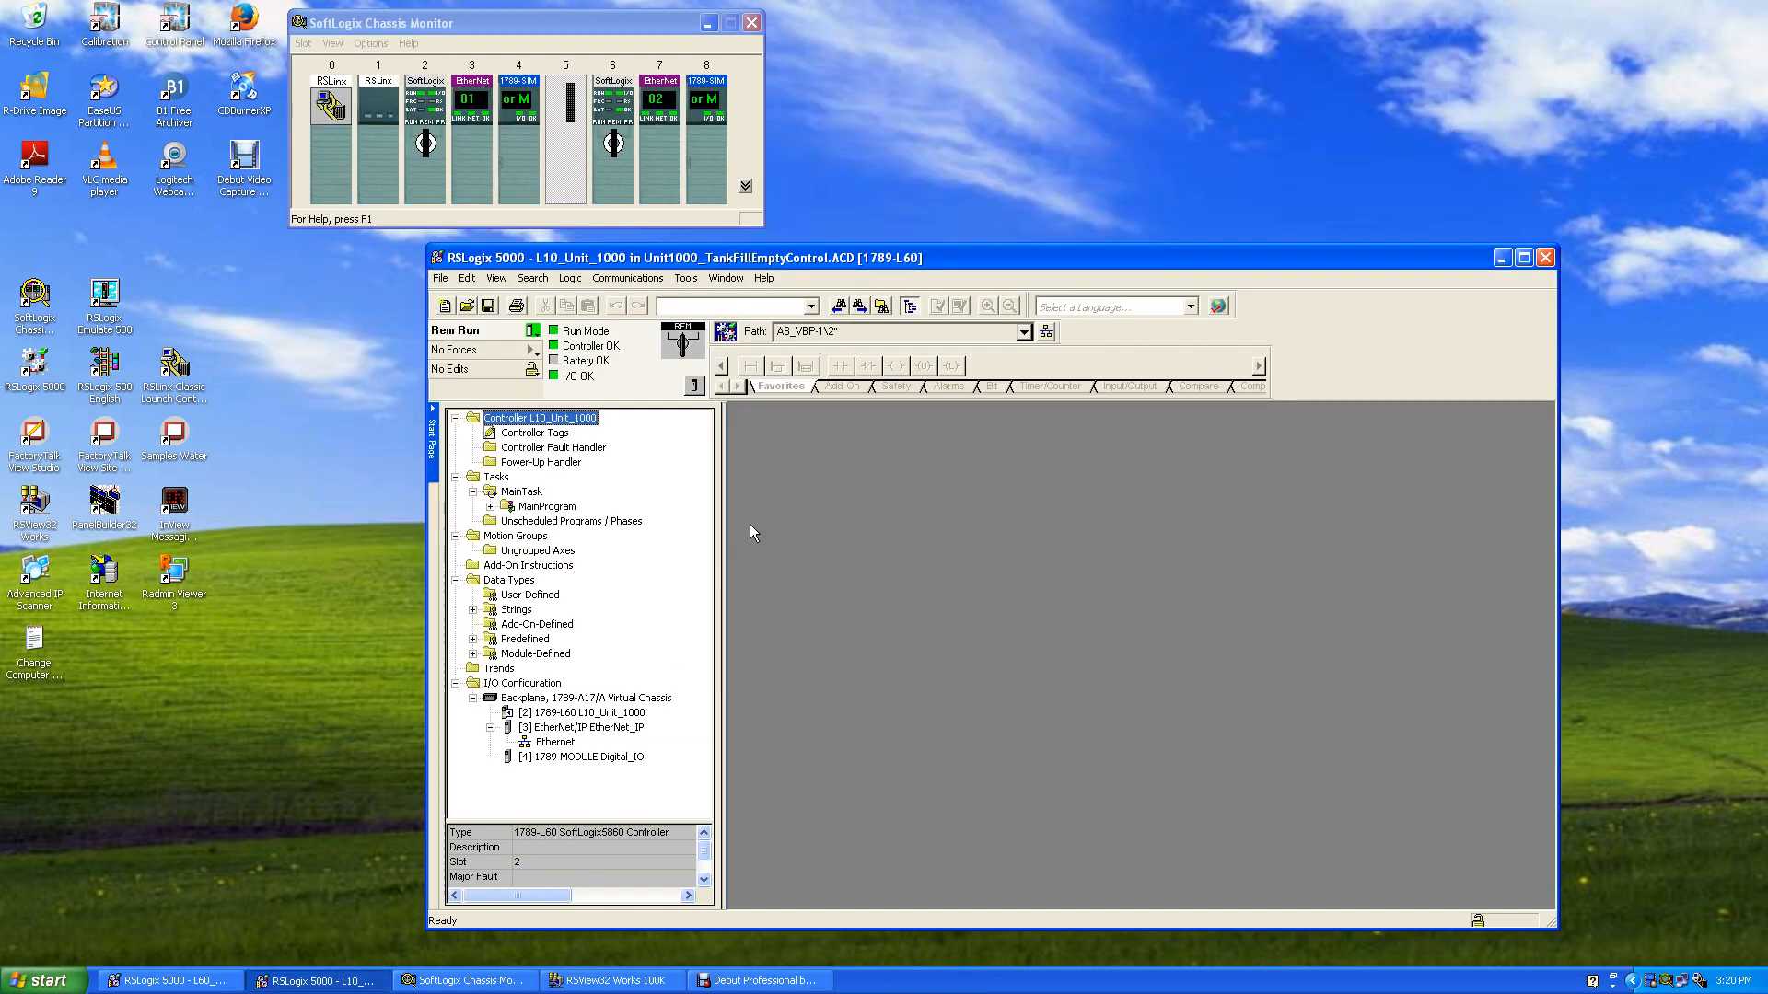
pyautogui.click(619, 983)
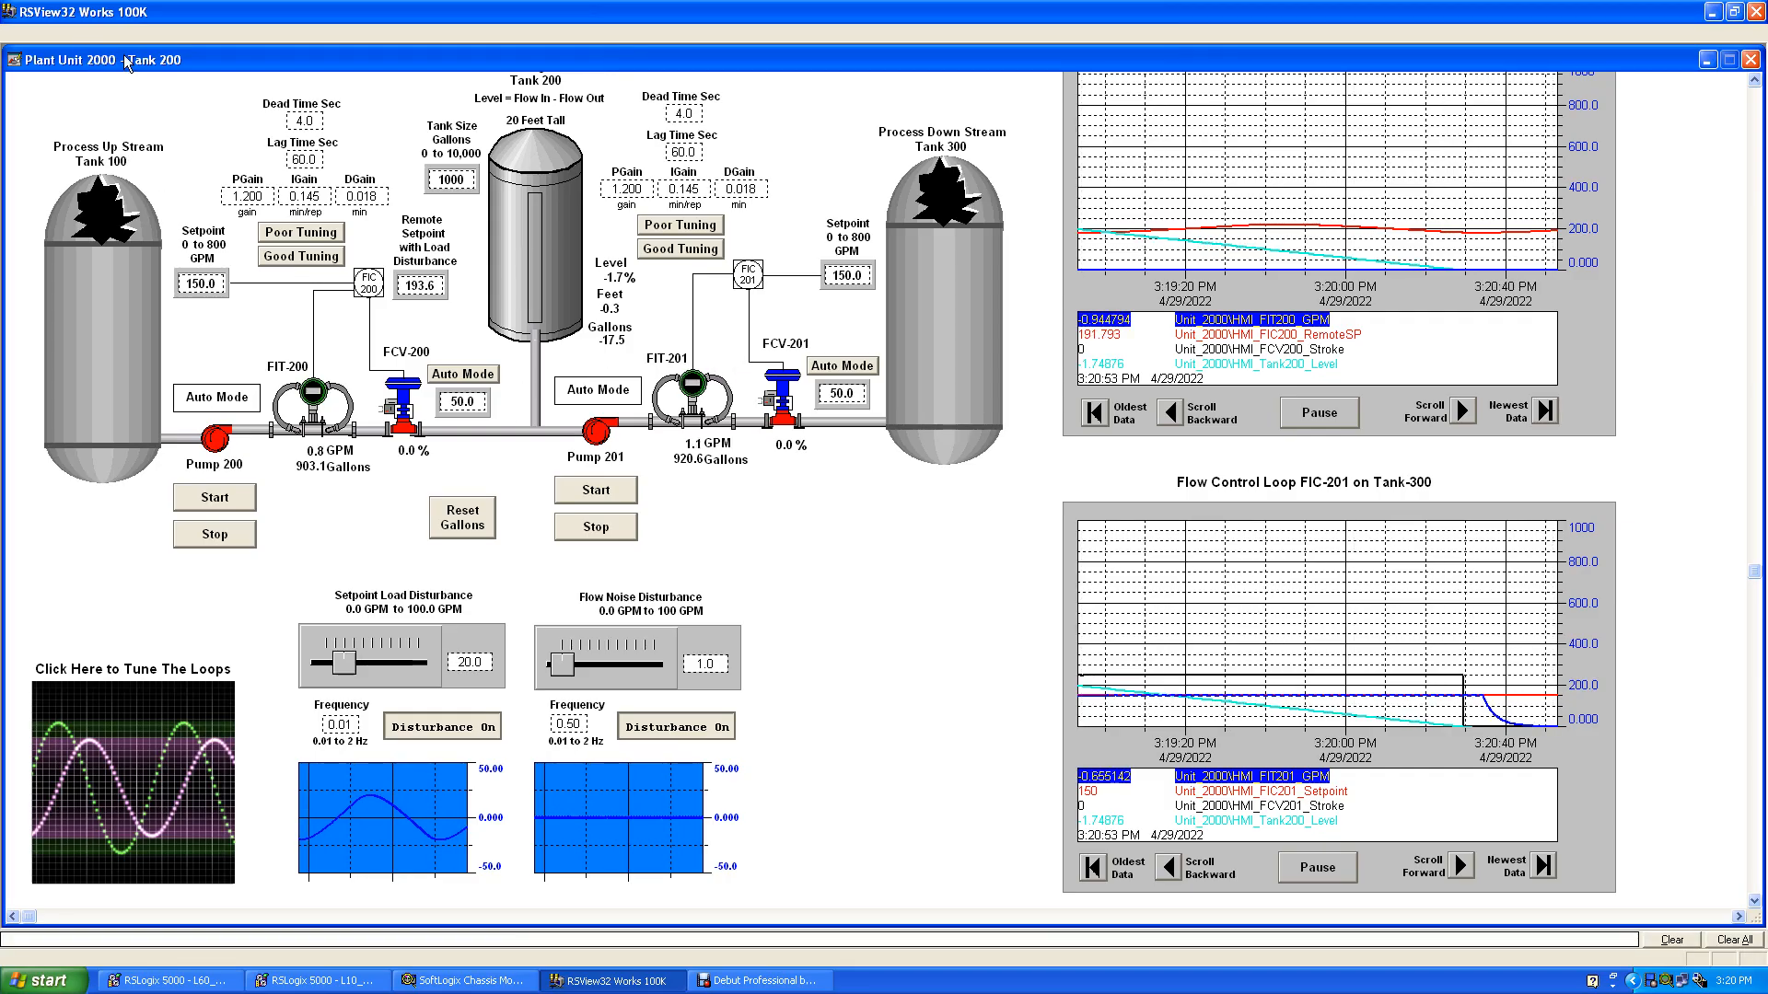
# Close the Unit 2000 plant display and open the Unit1000_Level display from the project.
pyautogui.moveTo(91, 56); pyautogui.dragTo(96, 58)
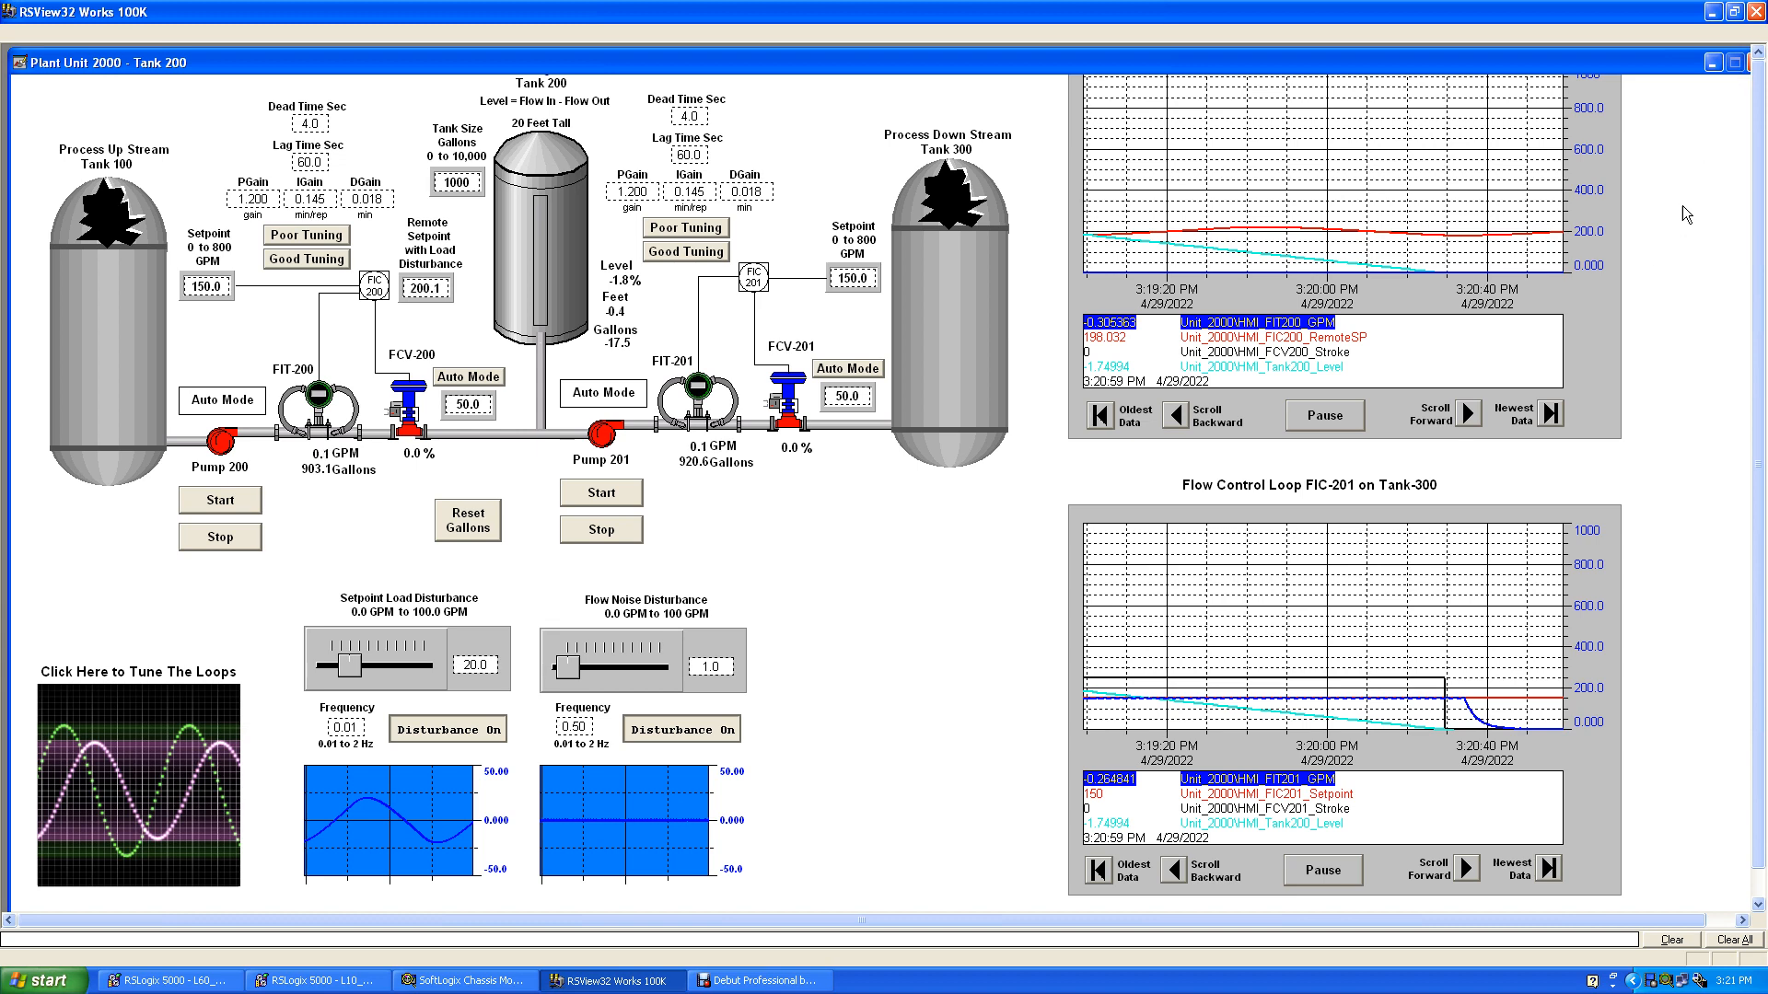
pyautogui.click(1751, 65)
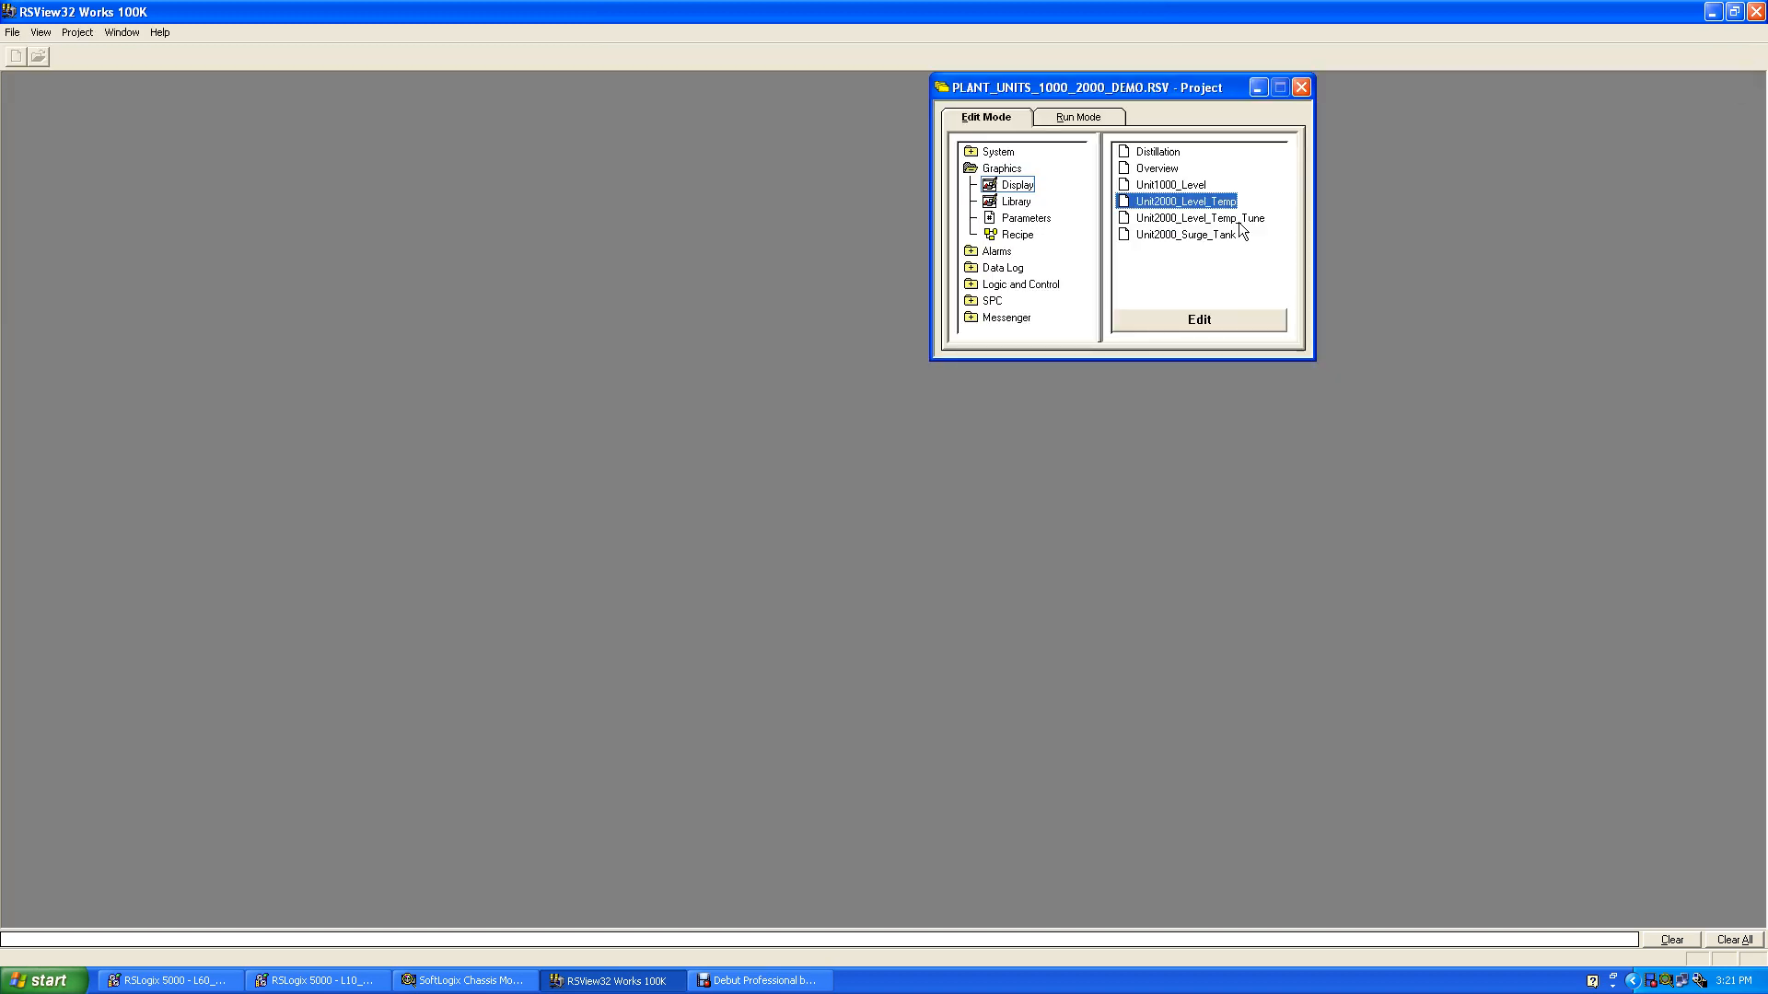
pyautogui.doubleClick(1166, 184)
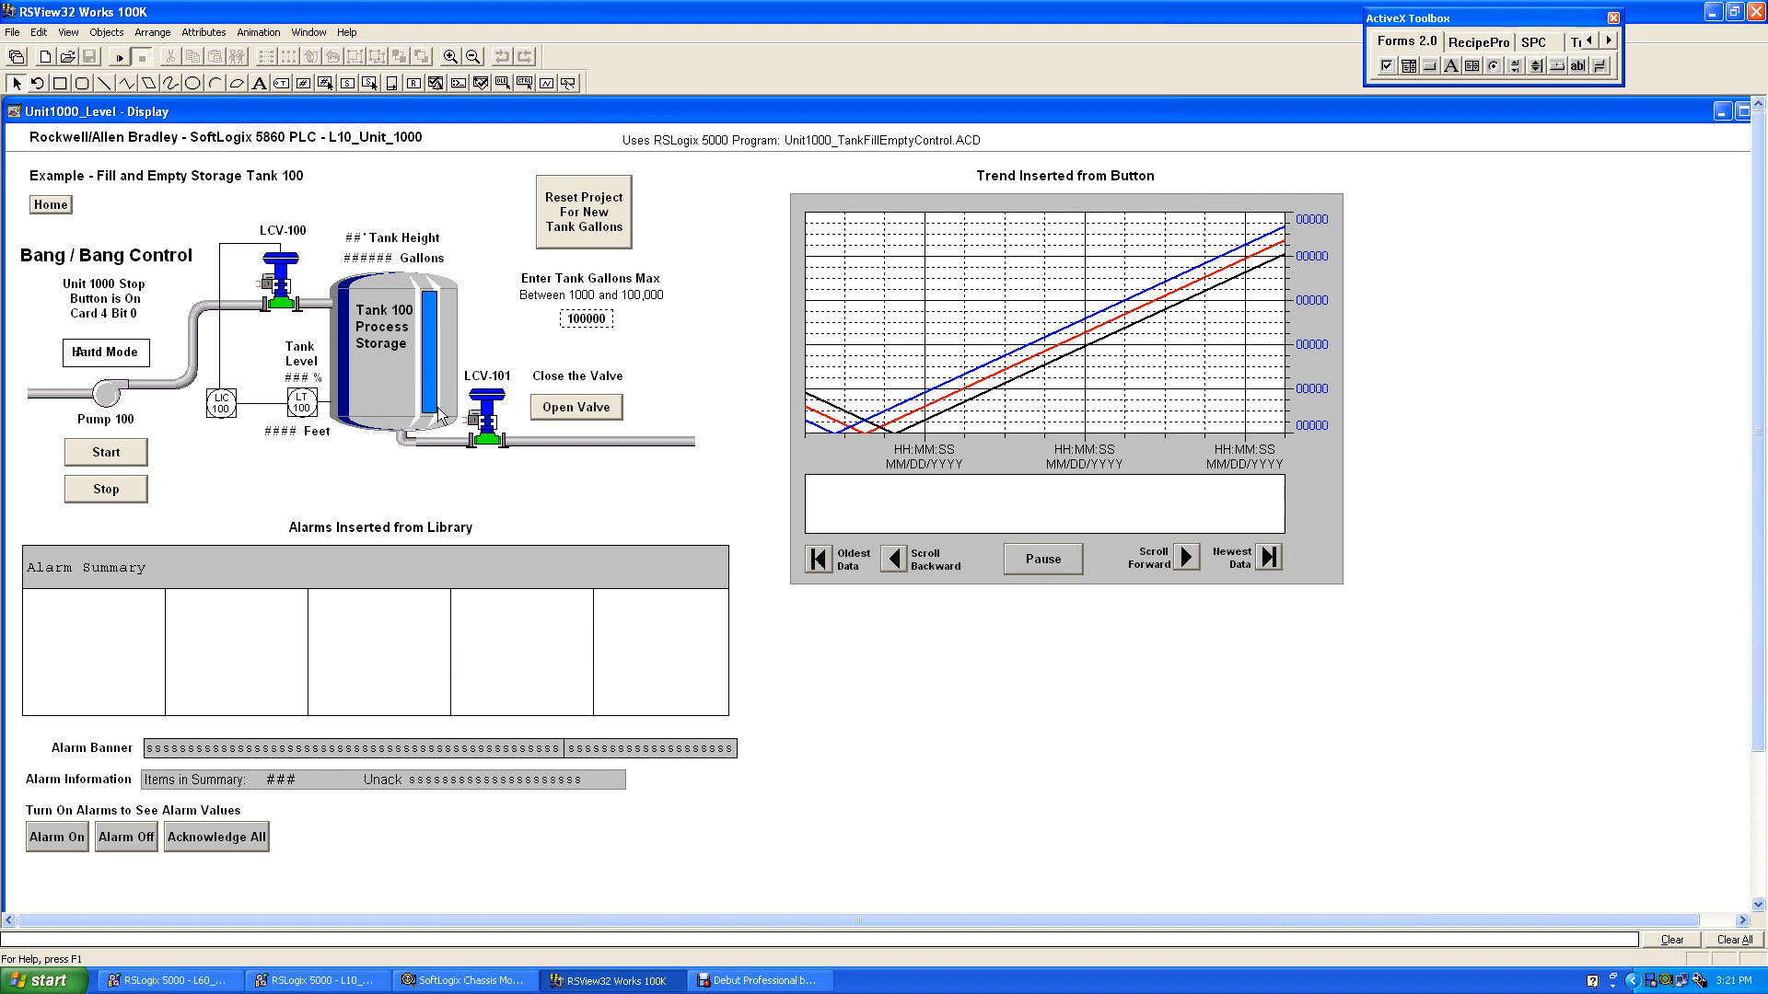
# Test-run the Unit 1000 display, start Pump 100 to fill Tank 100 and turn on the alarms.
pyautogui.click(118, 58)
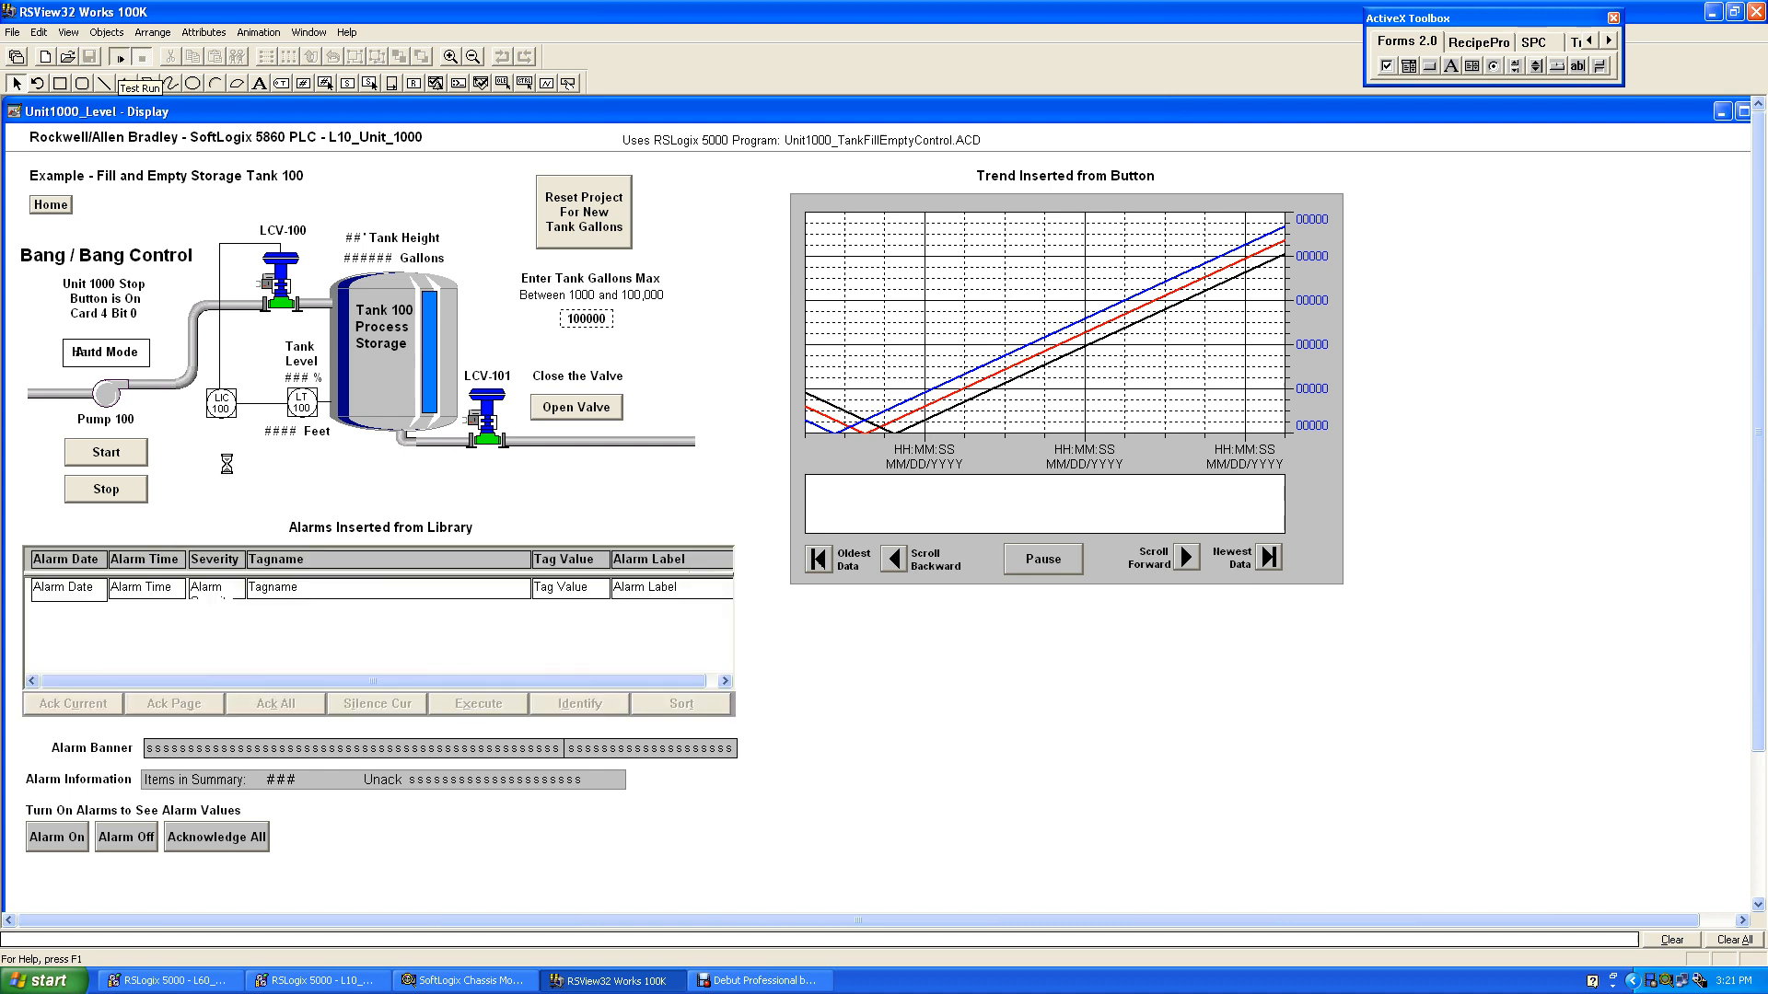
pyautogui.click(122, 451)
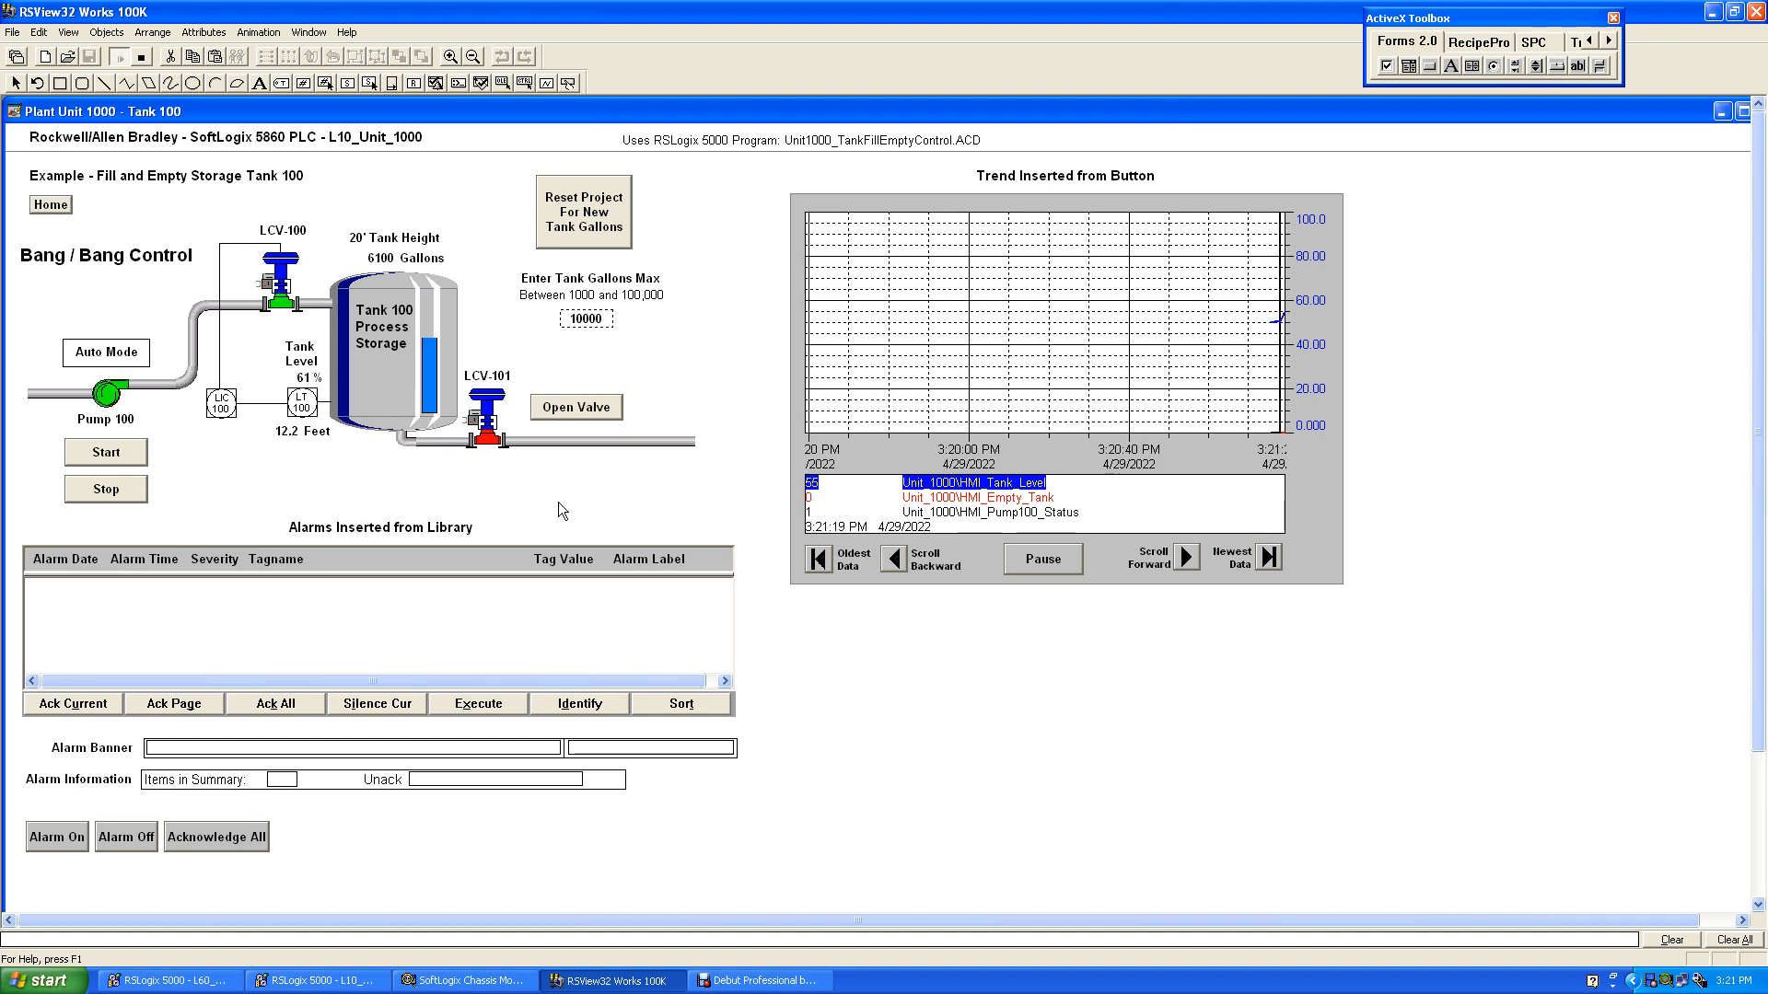
pyautogui.click(57, 837)
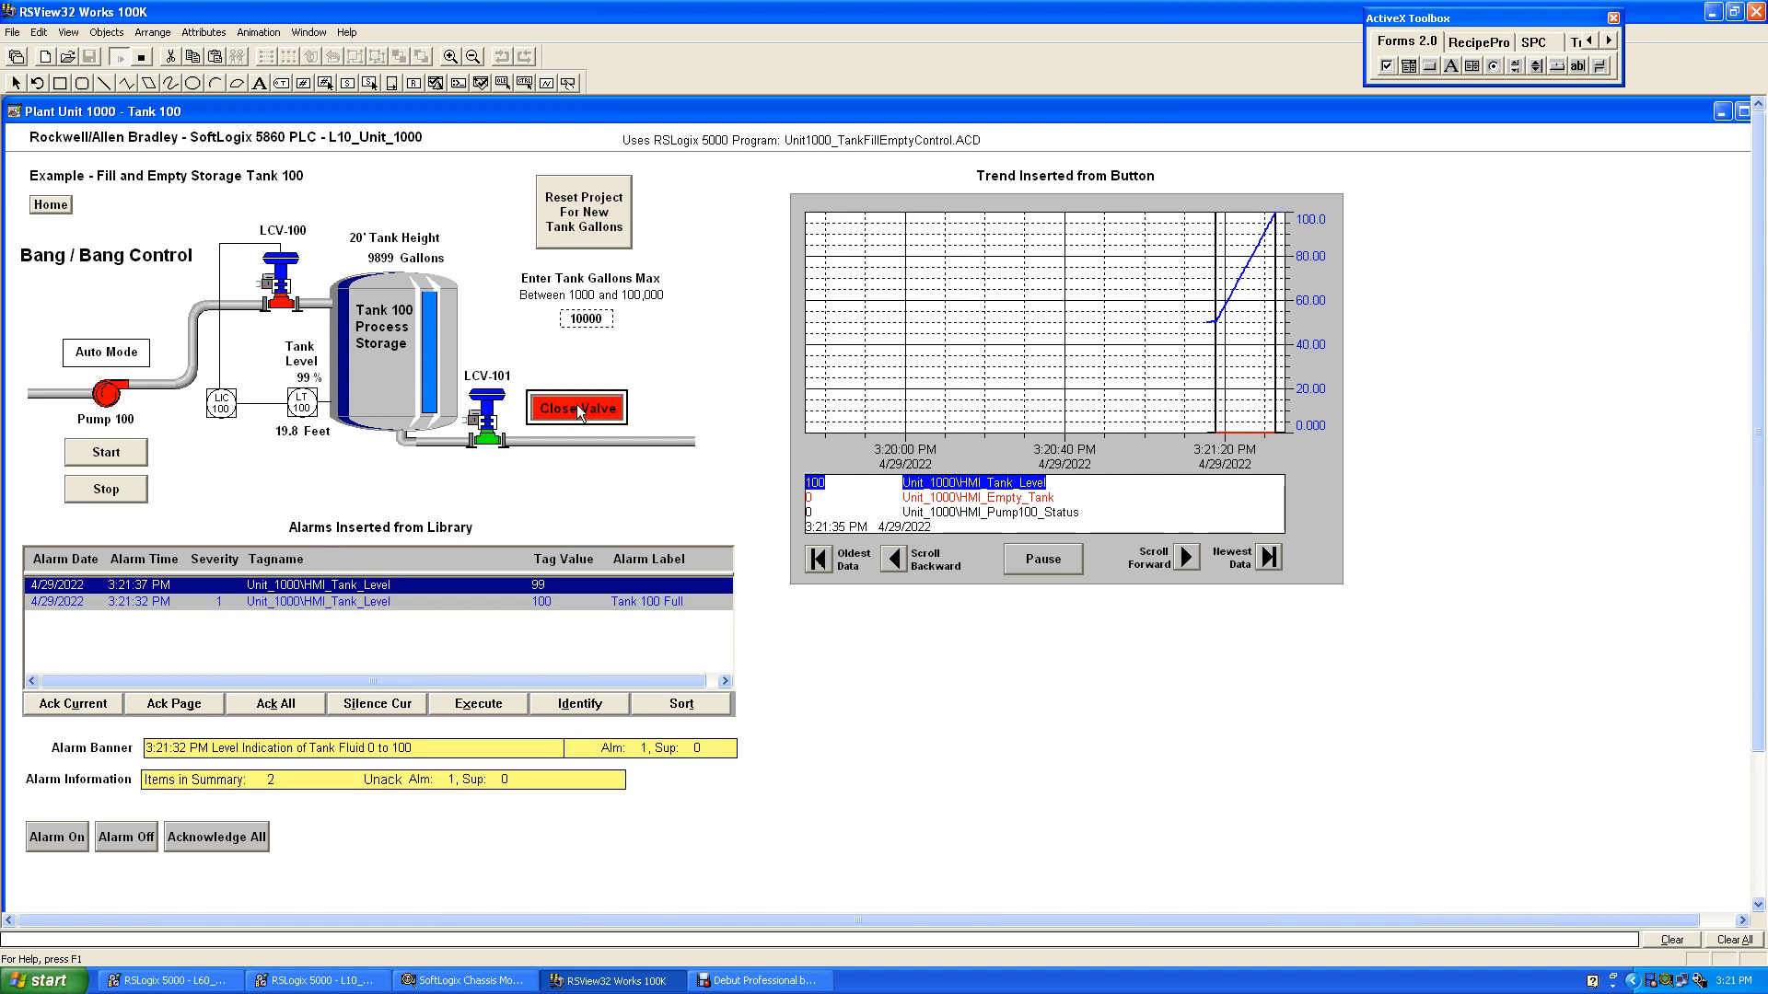
# Drain Tank 100 through LCV-101, try to run Pump 100 with the valve open, and close the valve.
pyautogui.click(577, 406)
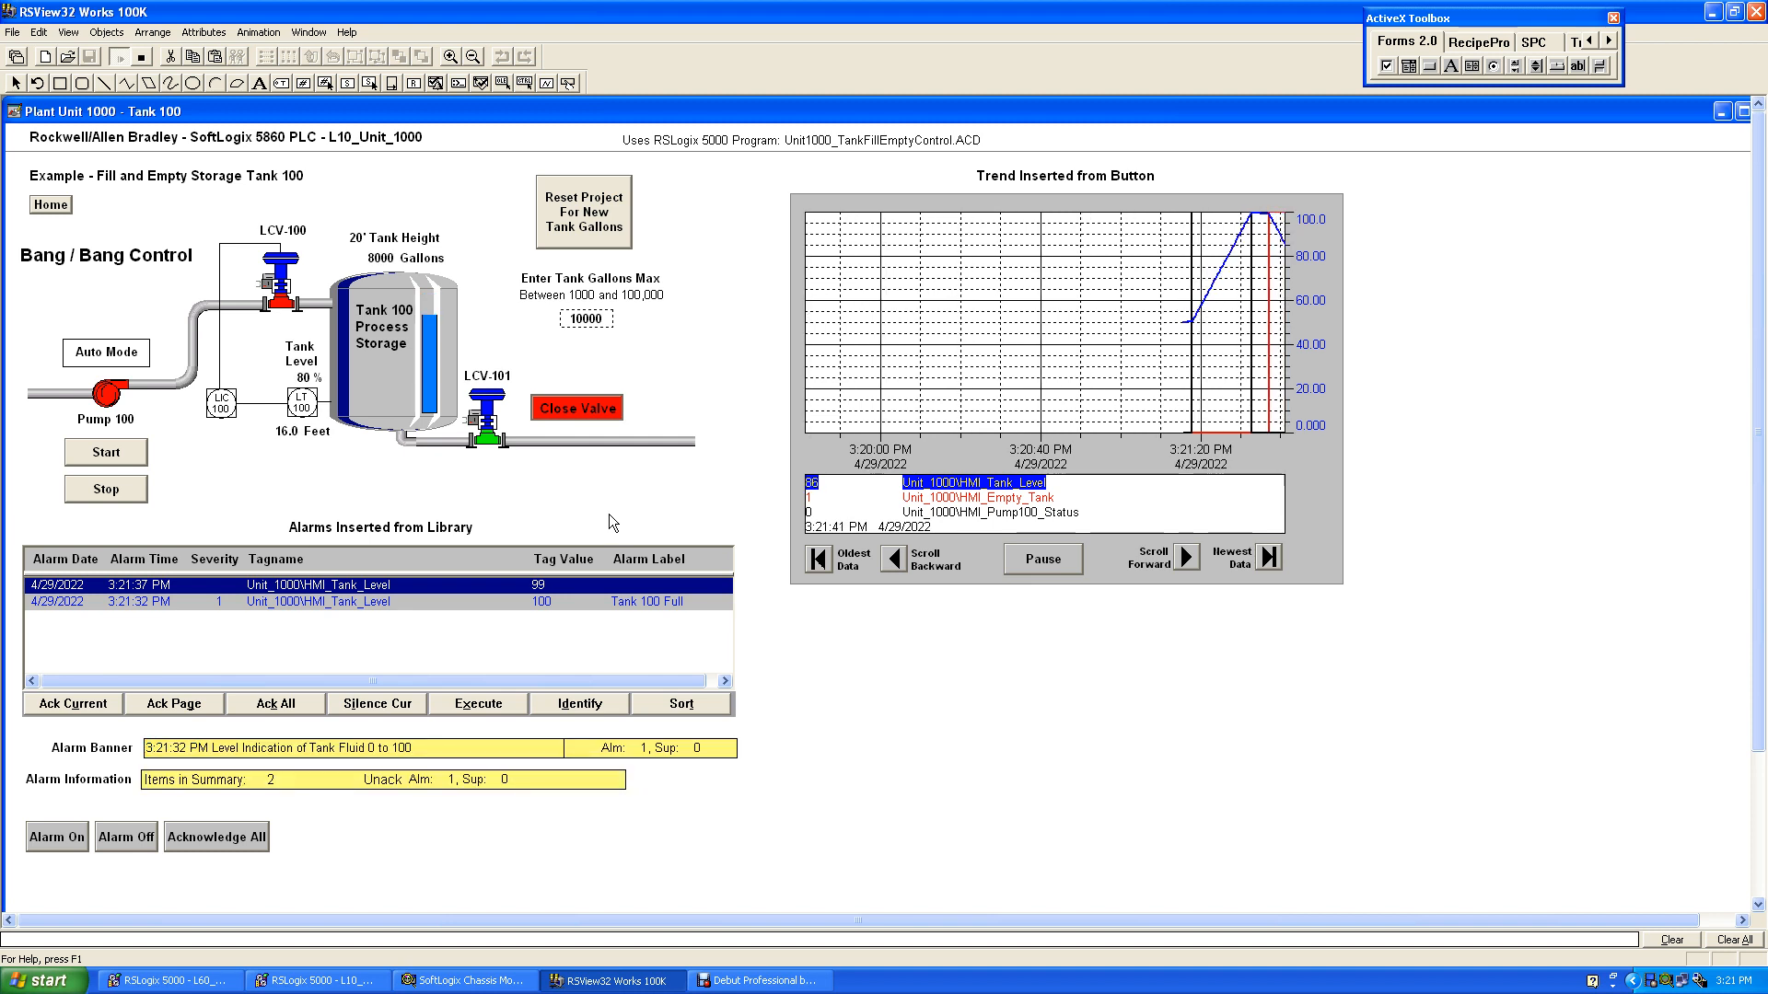
pyautogui.click(142, 489)
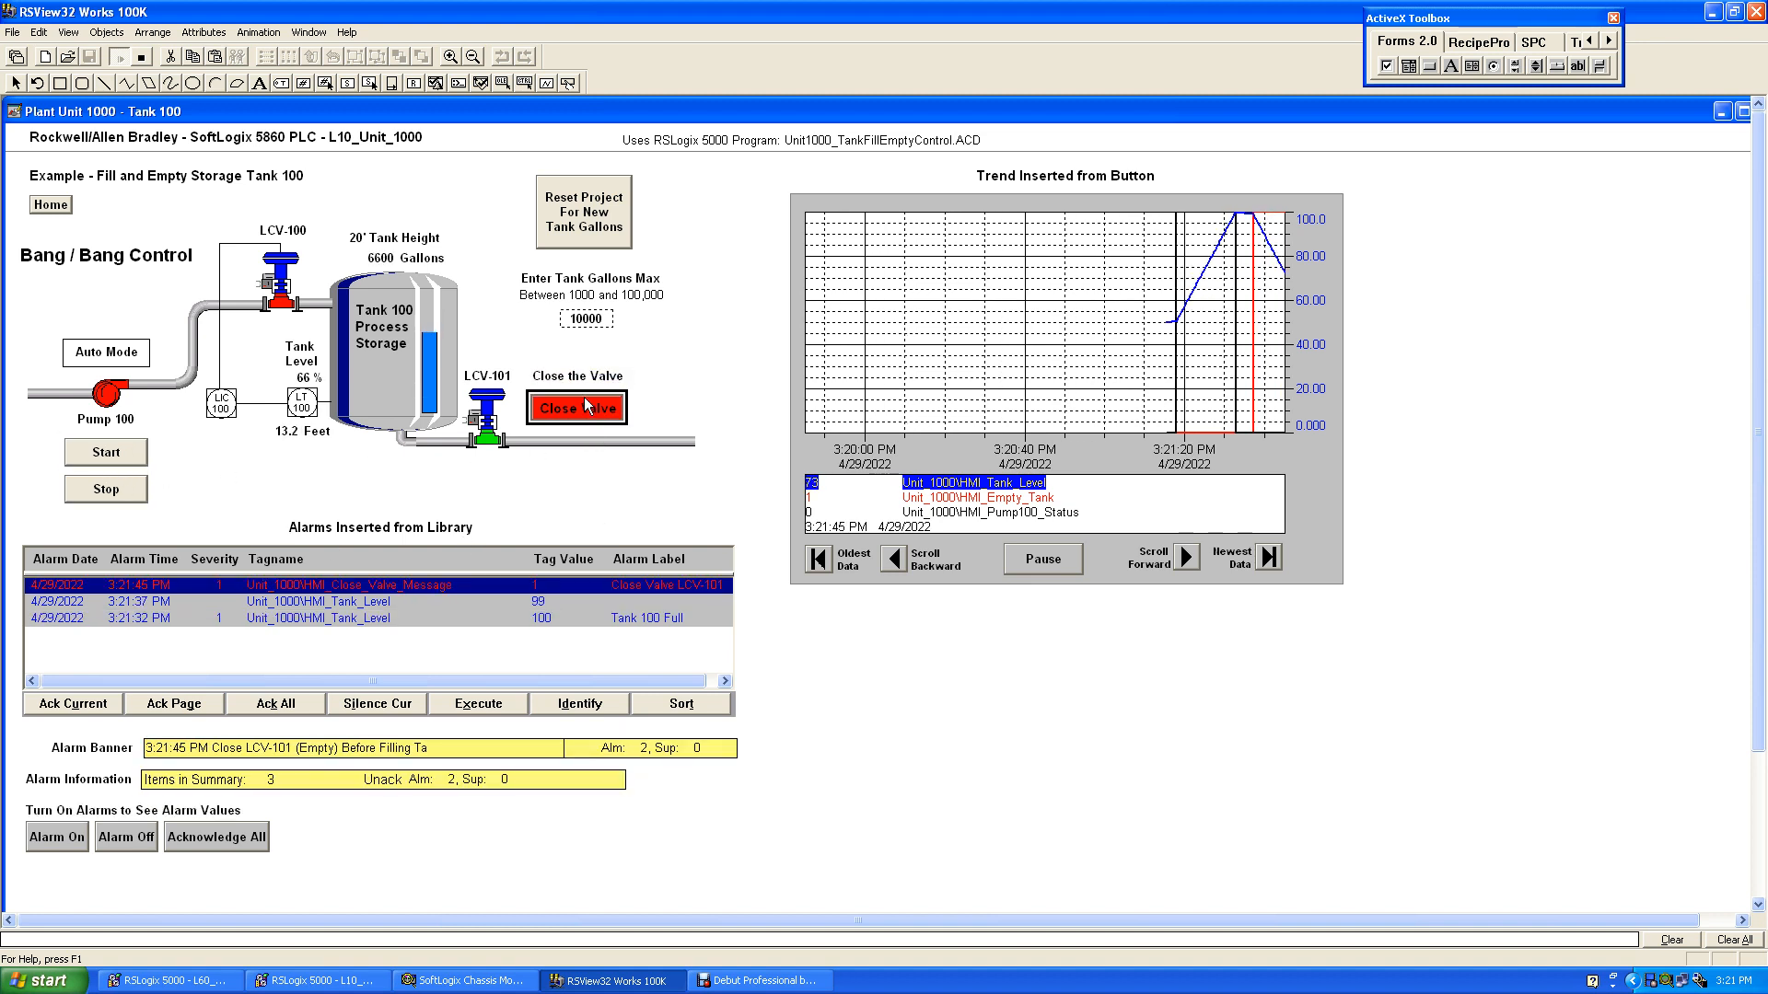
pyautogui.click(589, 410)
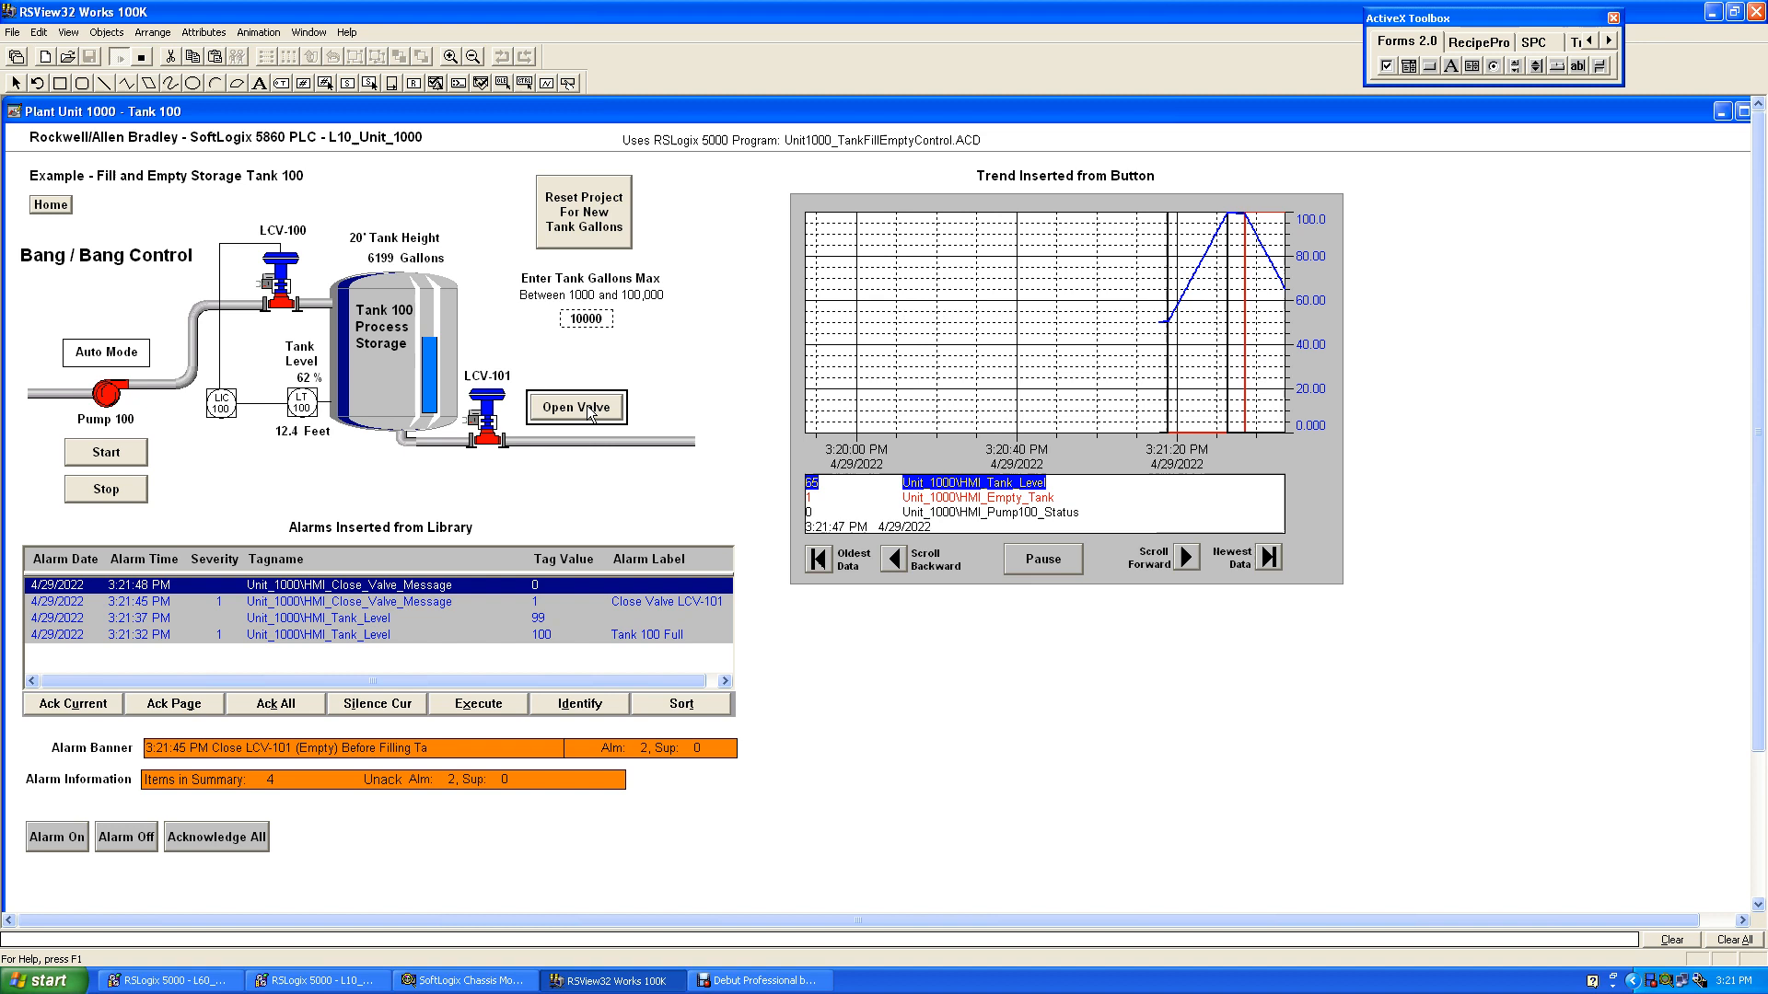
# Refill Tank 100 with Pump 100, then open LCV-101 to drain it partly and close the valve again.
pyautogui.click(124, 451)
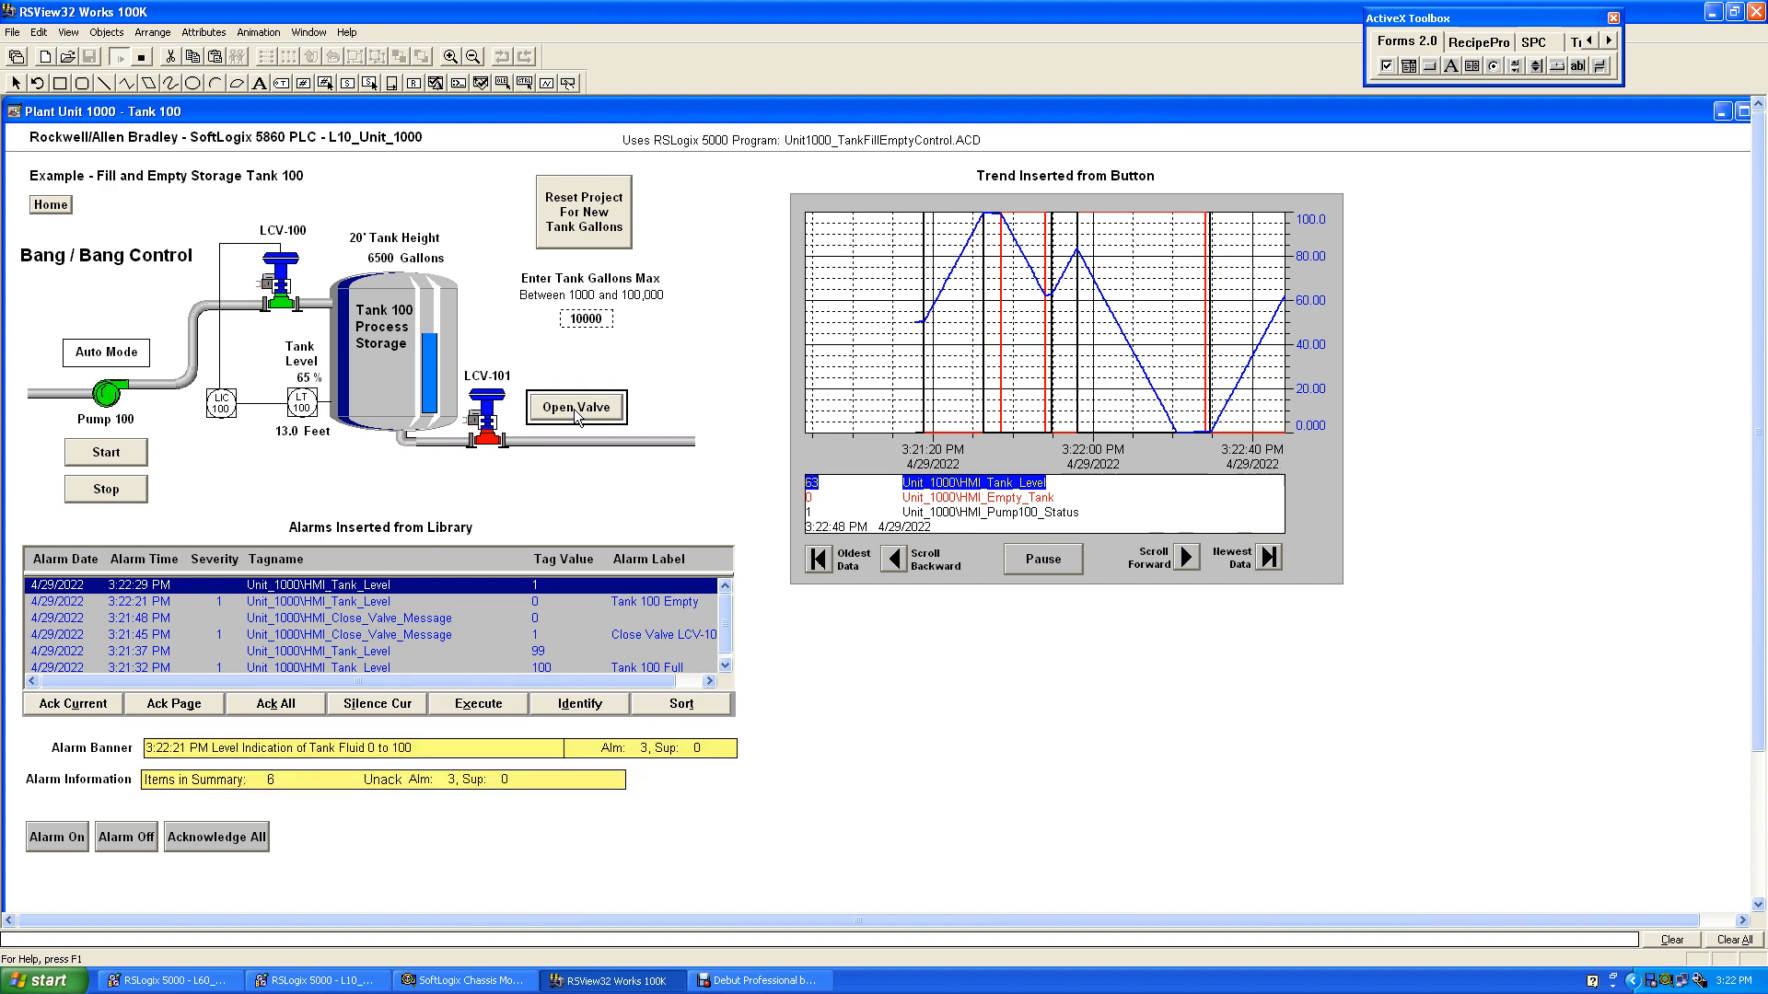
pyautogui.click(573, 409)
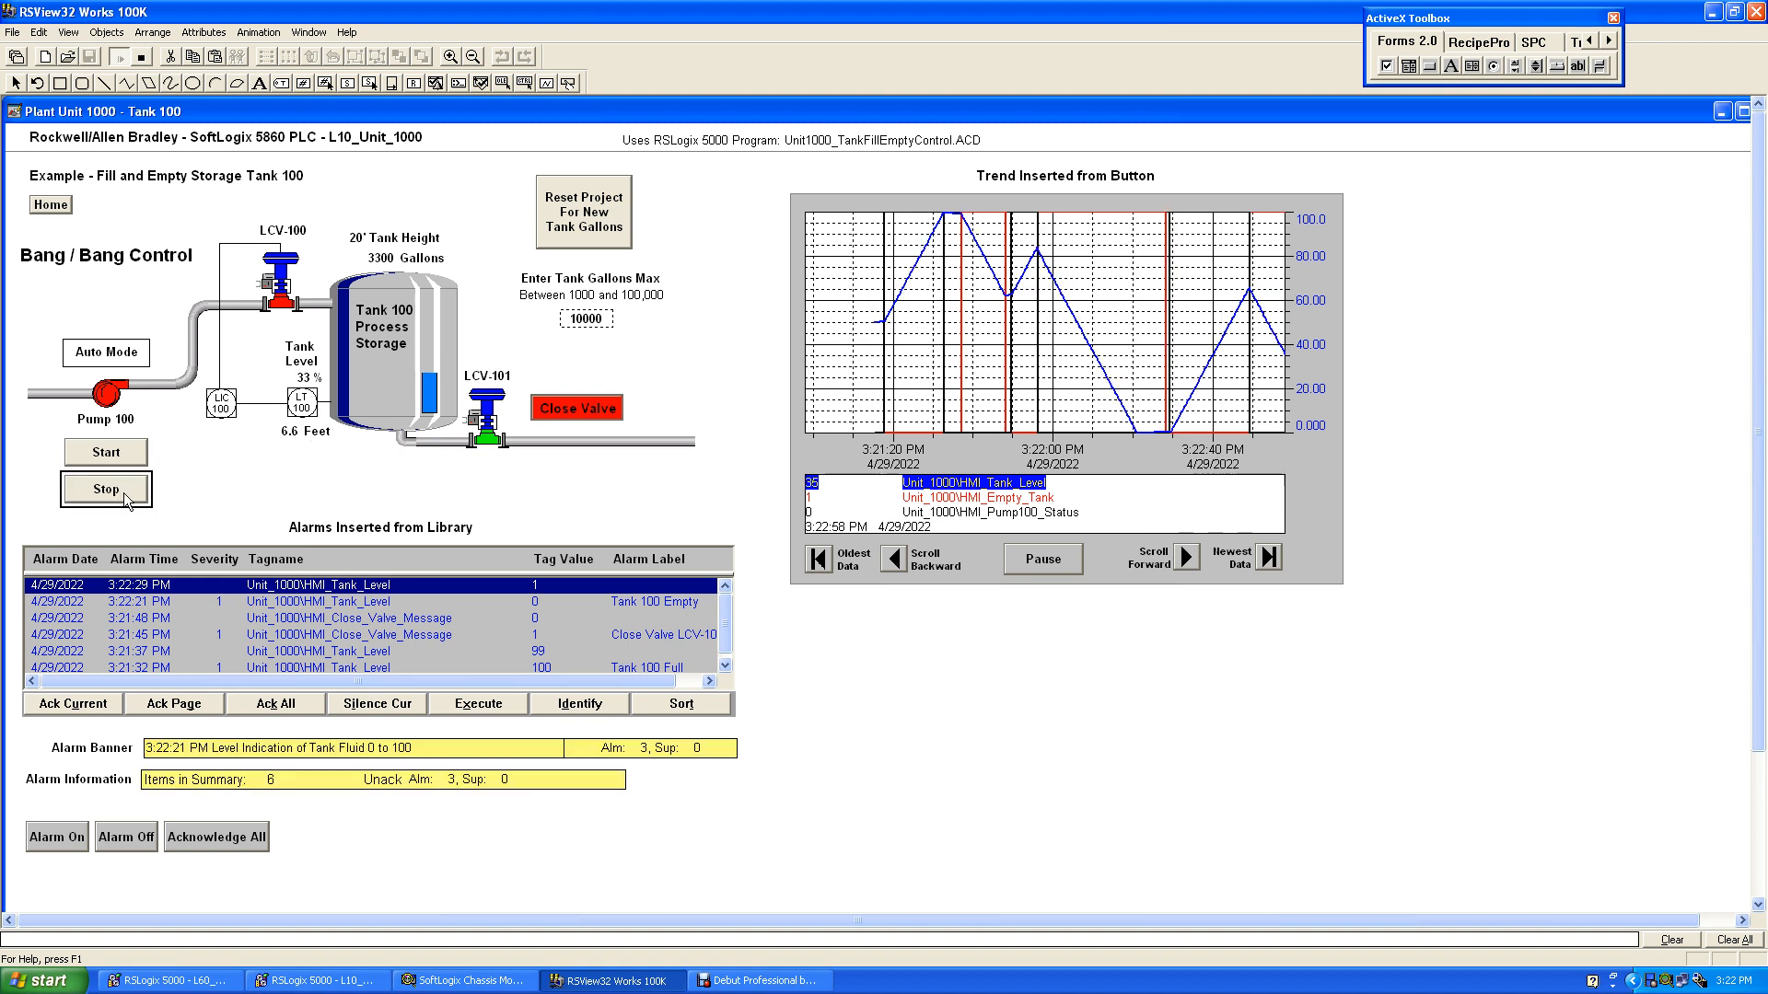
pyautogui.click(566, 411)
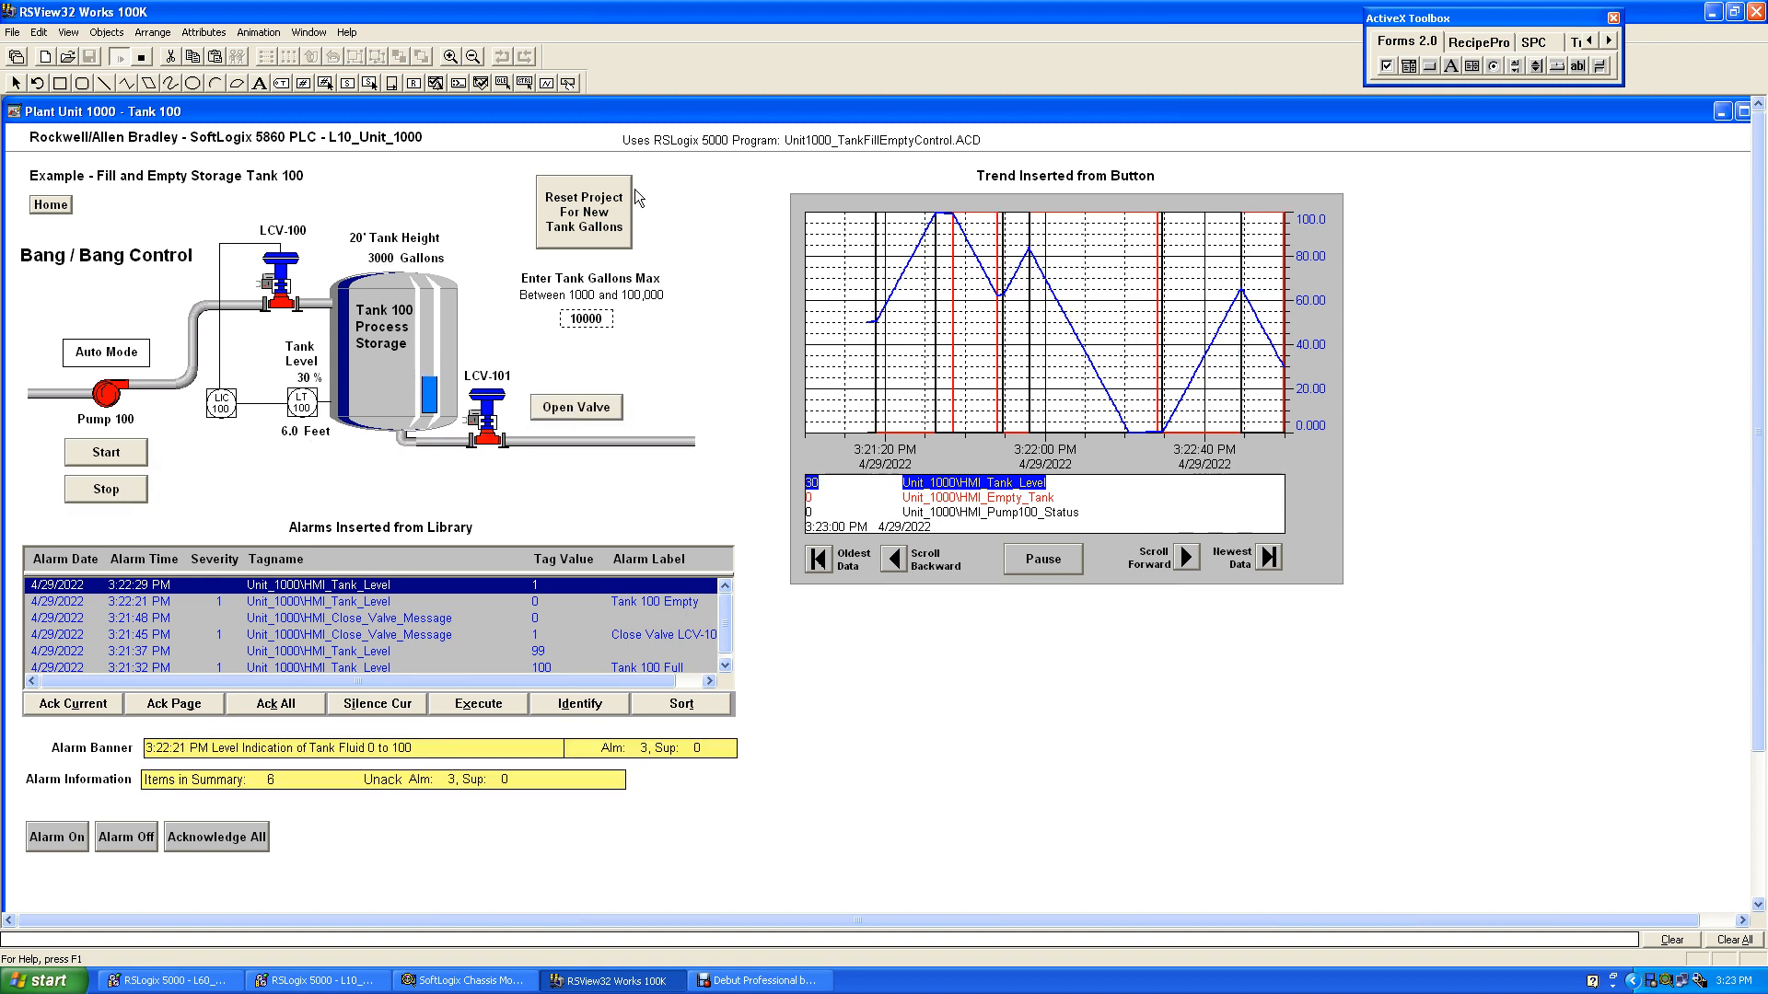
# Set Tank 100's maximum gallons to 100000 and download the value to the controller.
pyautogui.click(584, 320)
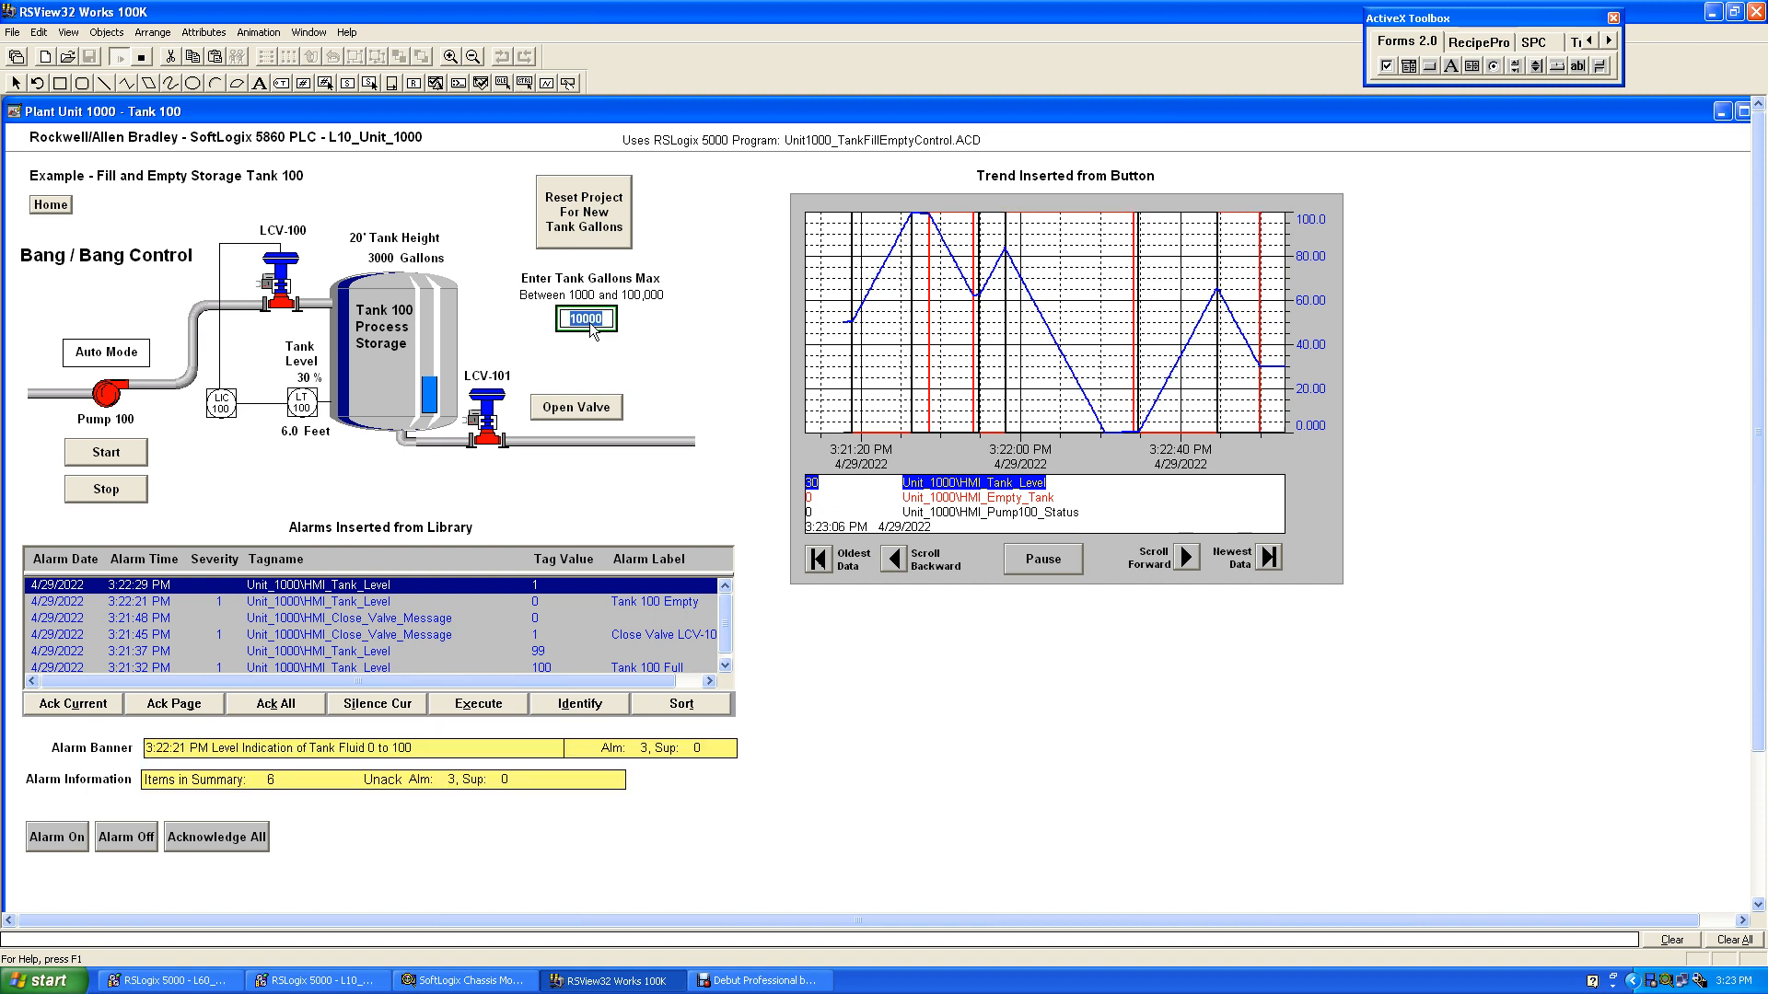
pyautogui.click(584, 323)
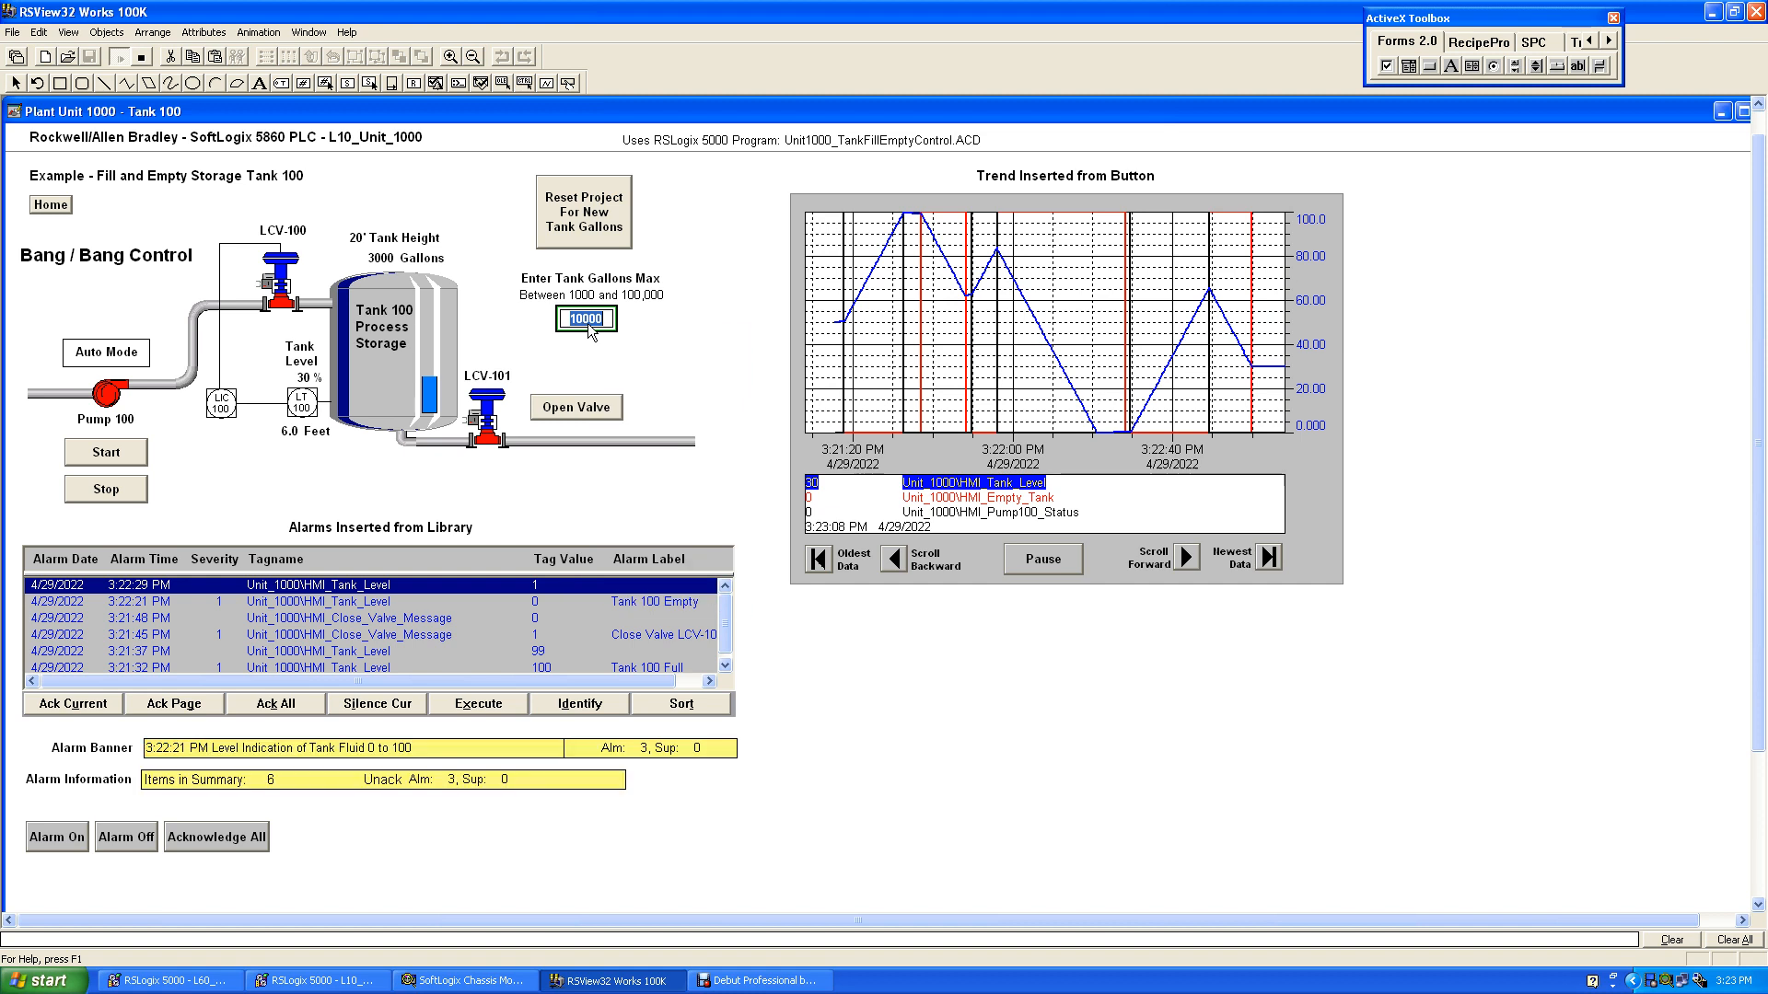
pyautogui.click(590, 490)
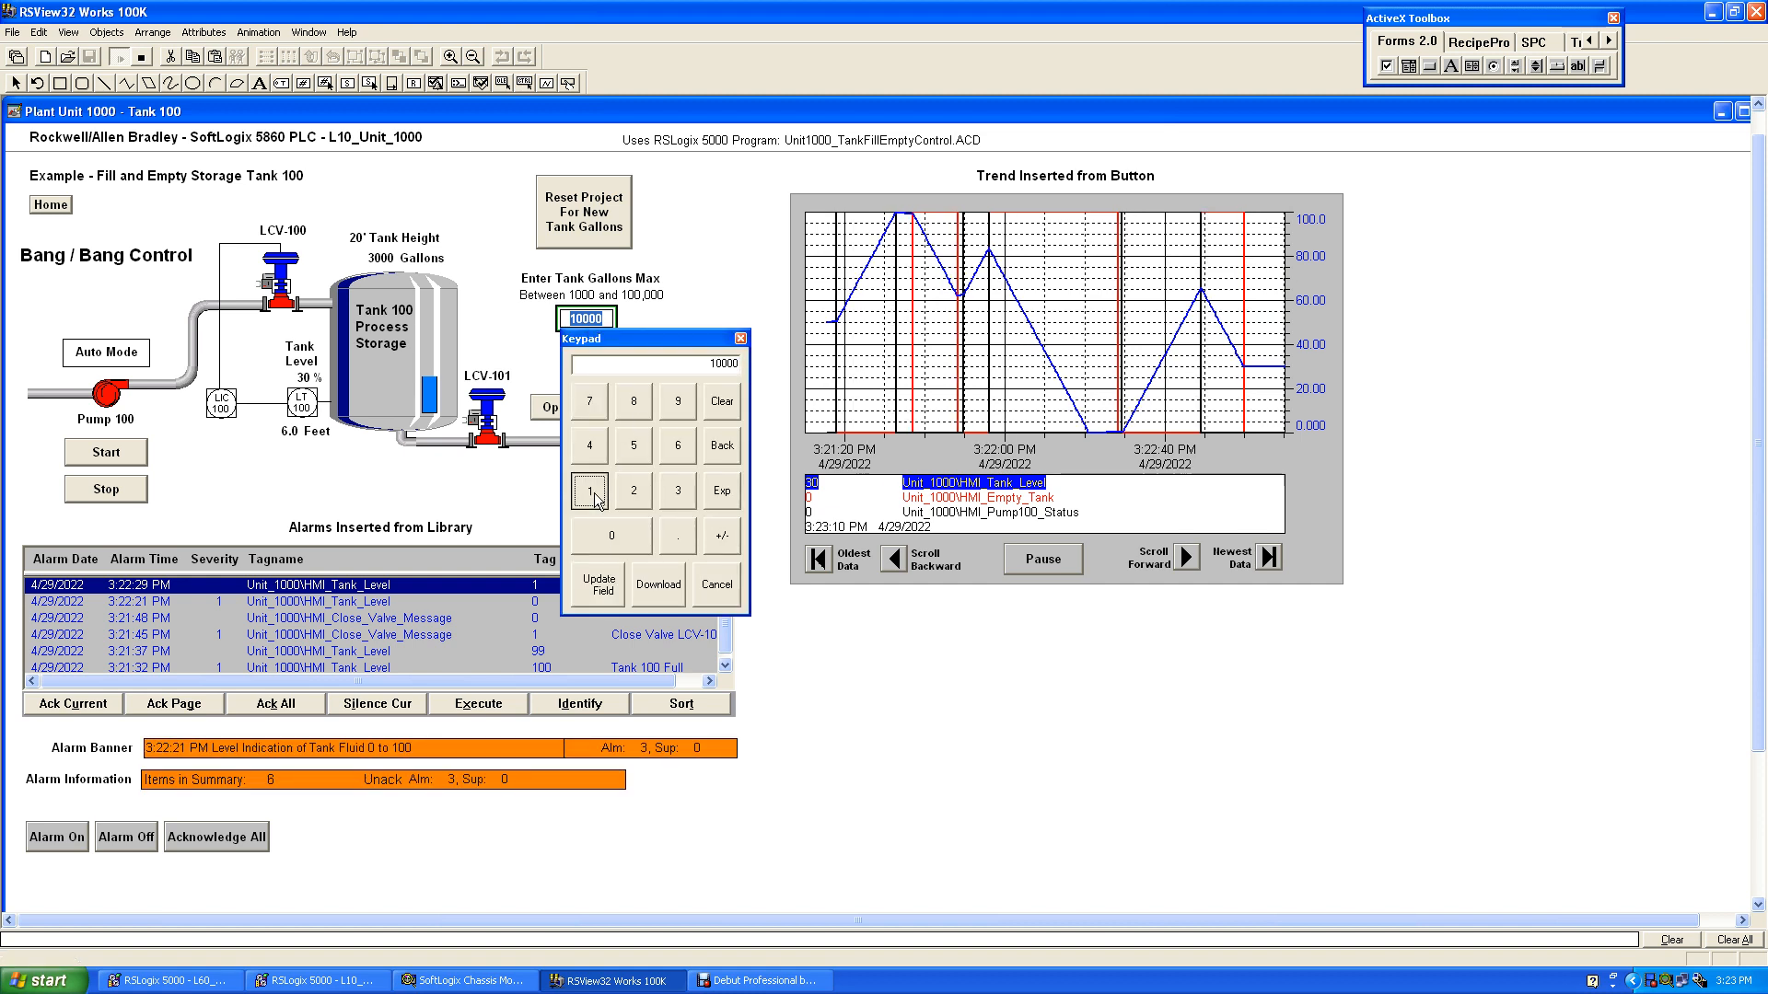
pyautogui.click(611, 536)
pyautogui.click(611, 538)
pyautogui.click(611, 538)
pyautogui.click(611, 538)
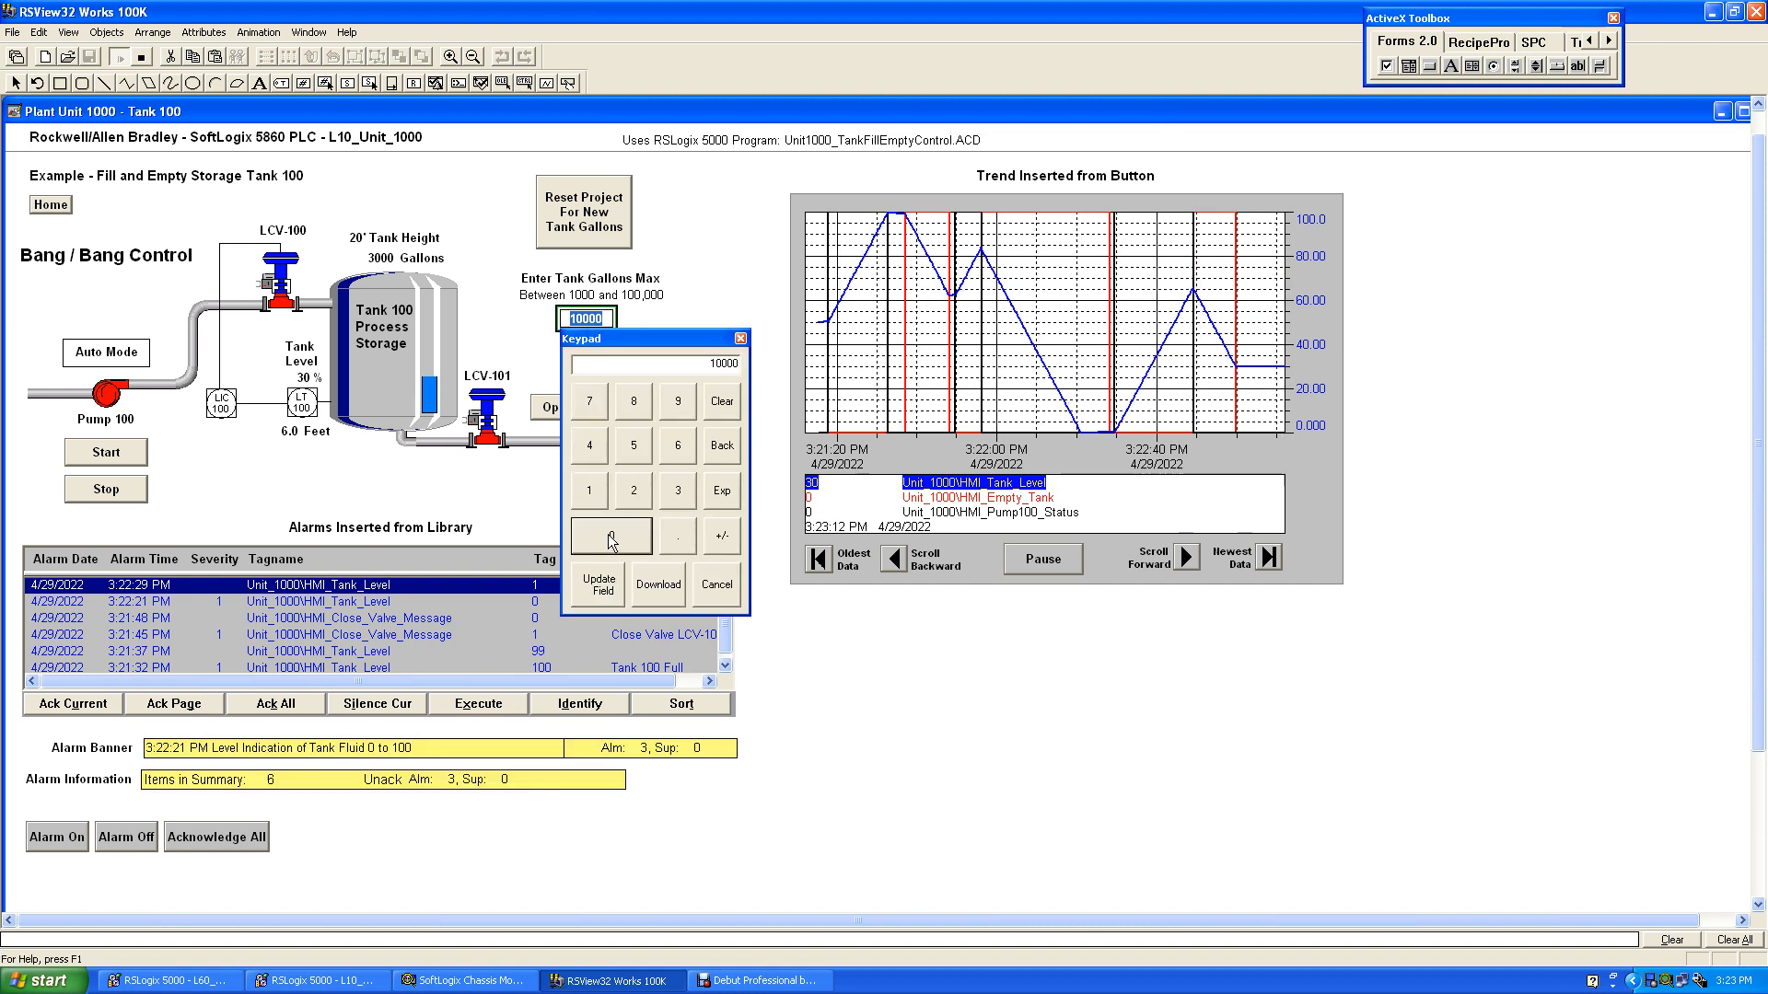
pyautogui.click(611, 541)
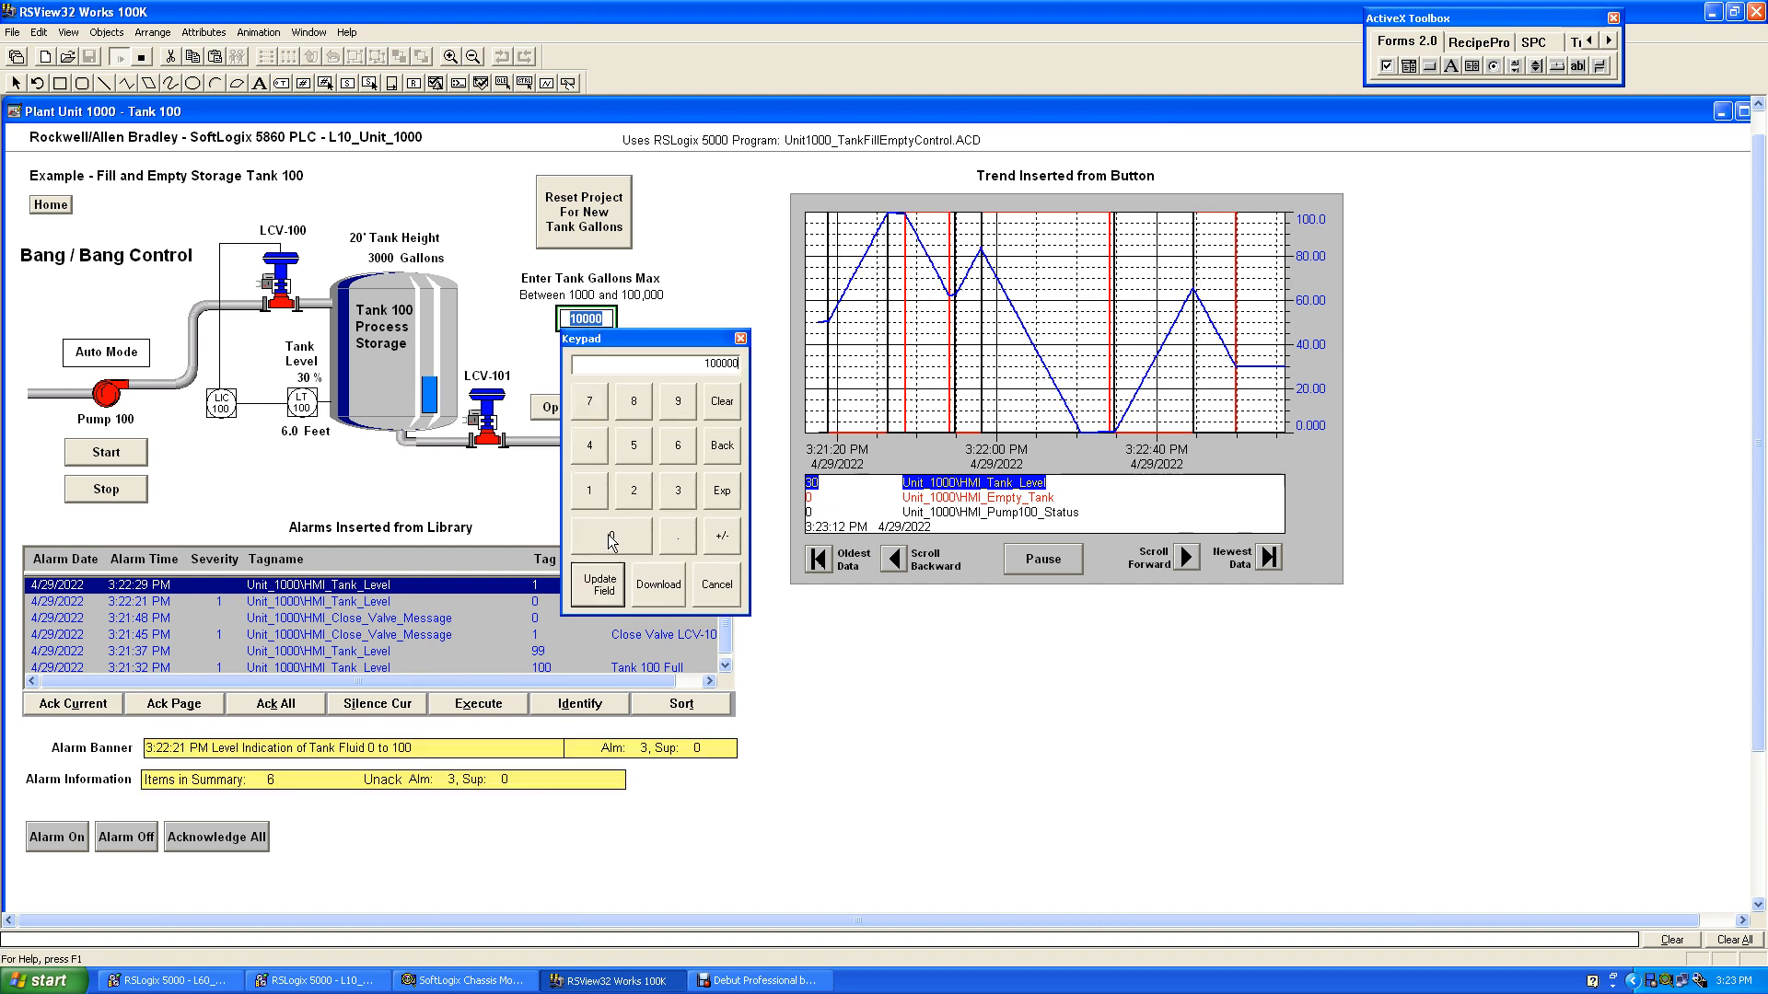
pyautogui.click(653, 583)
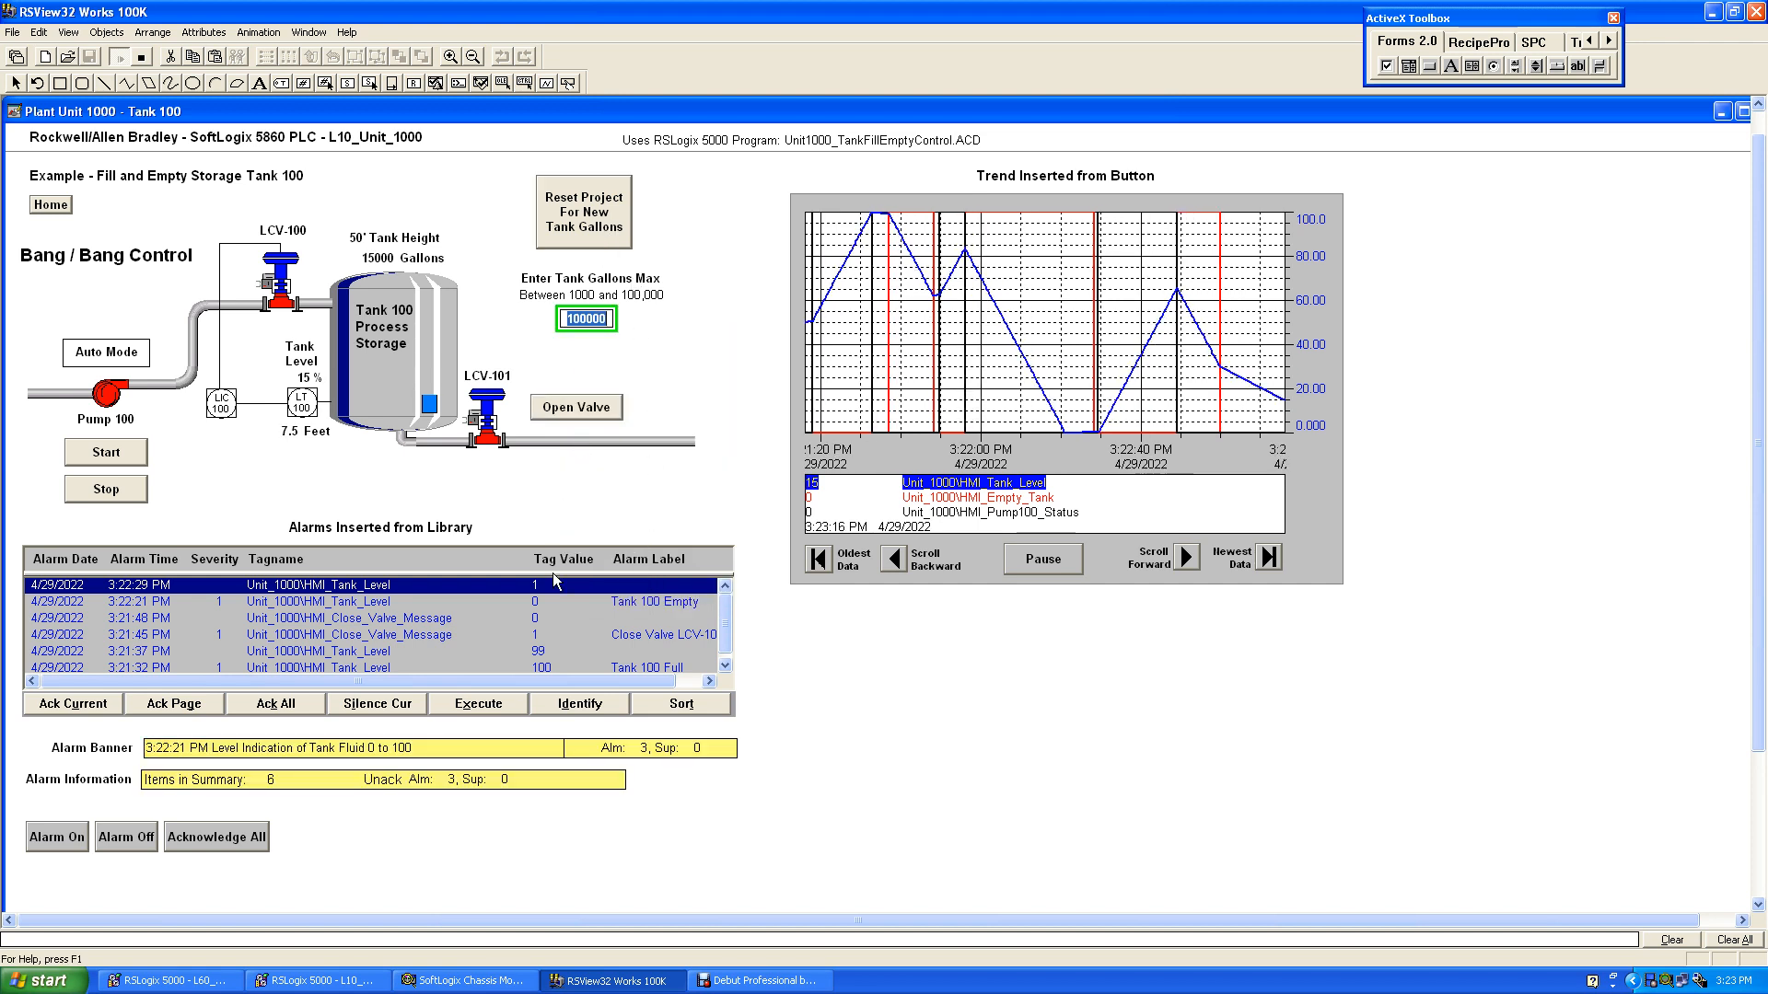
# Run Pump 100 briefly to fill the enlarged tank, stop it and reset the project for new tank gallons.
pyautogui.click(107, 450)
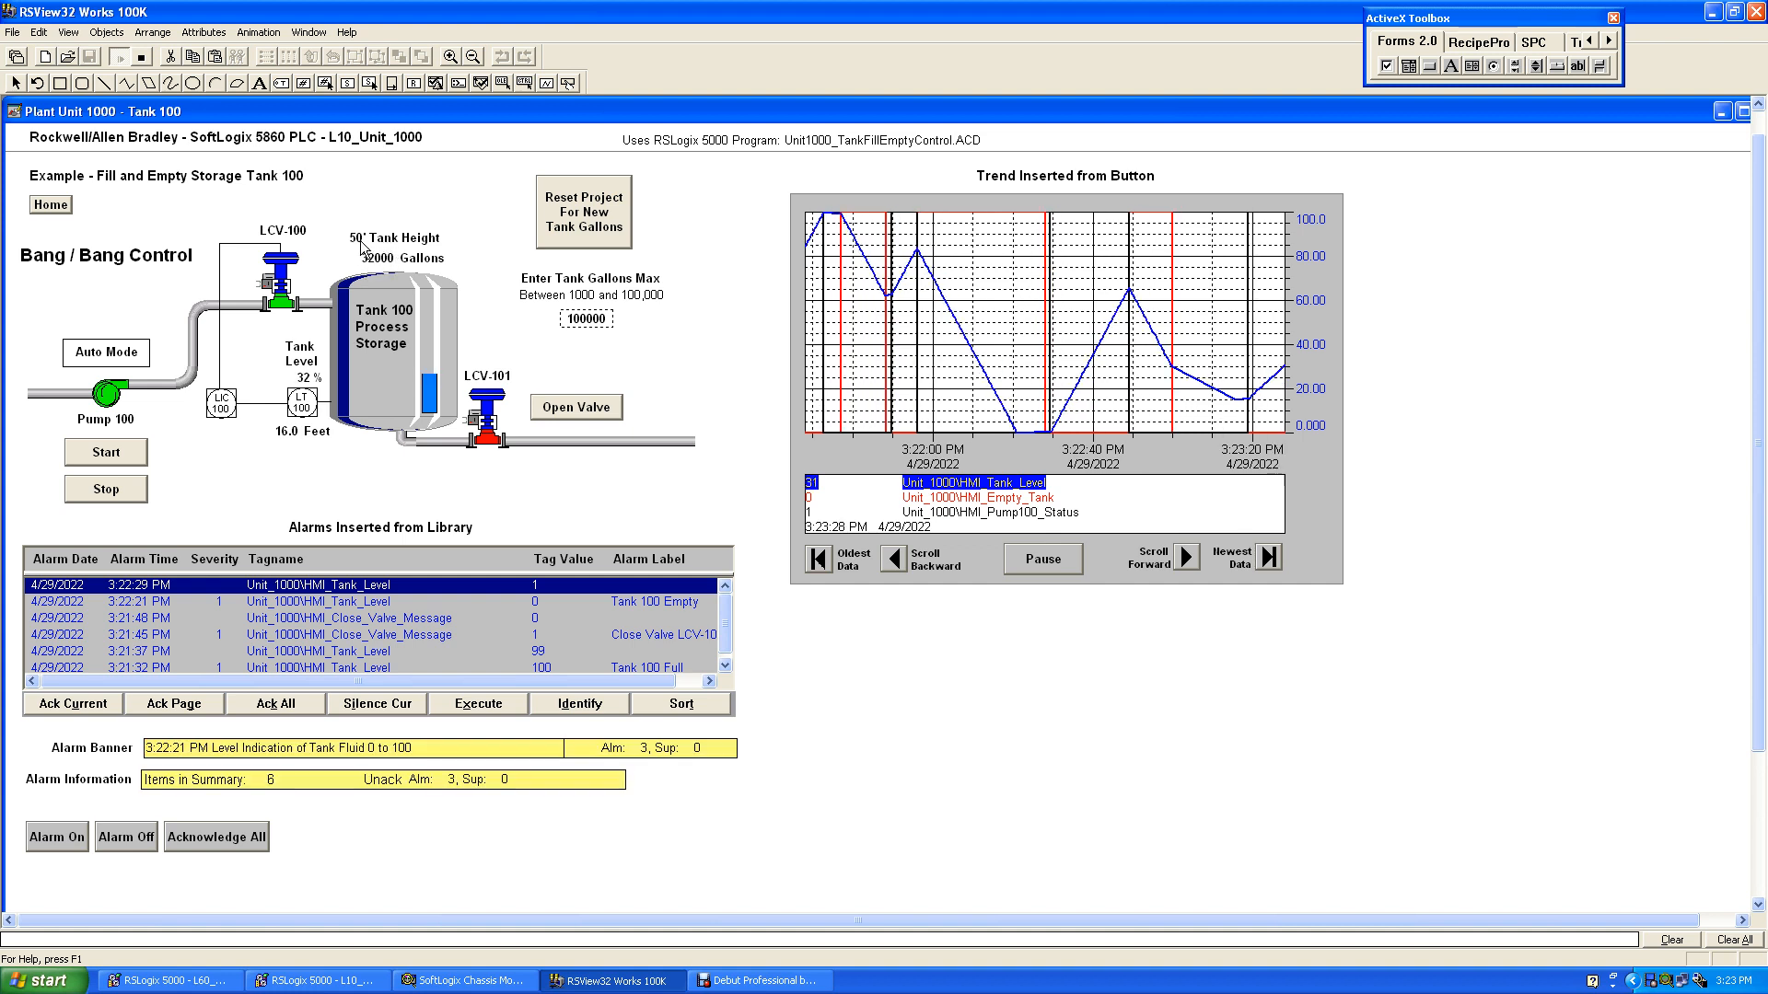
pyautogui.click(592, 322)
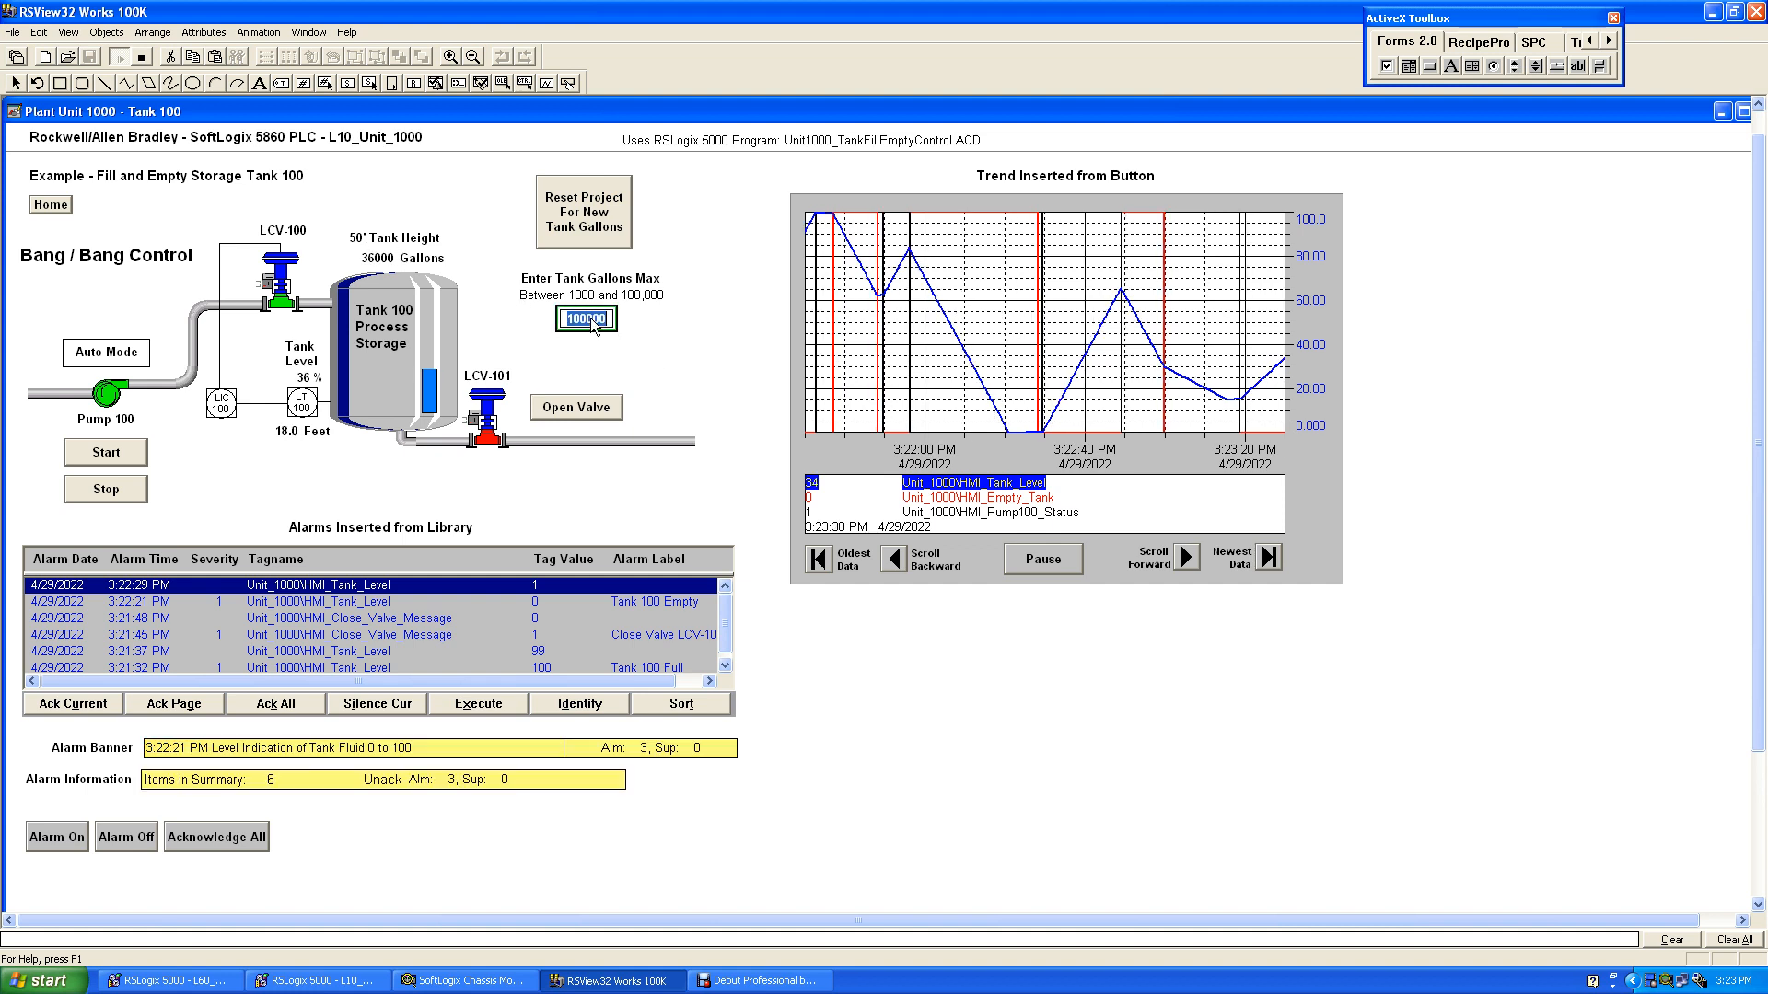
pyautogui.click(111, 494)
pyautogui.click(584, 226)
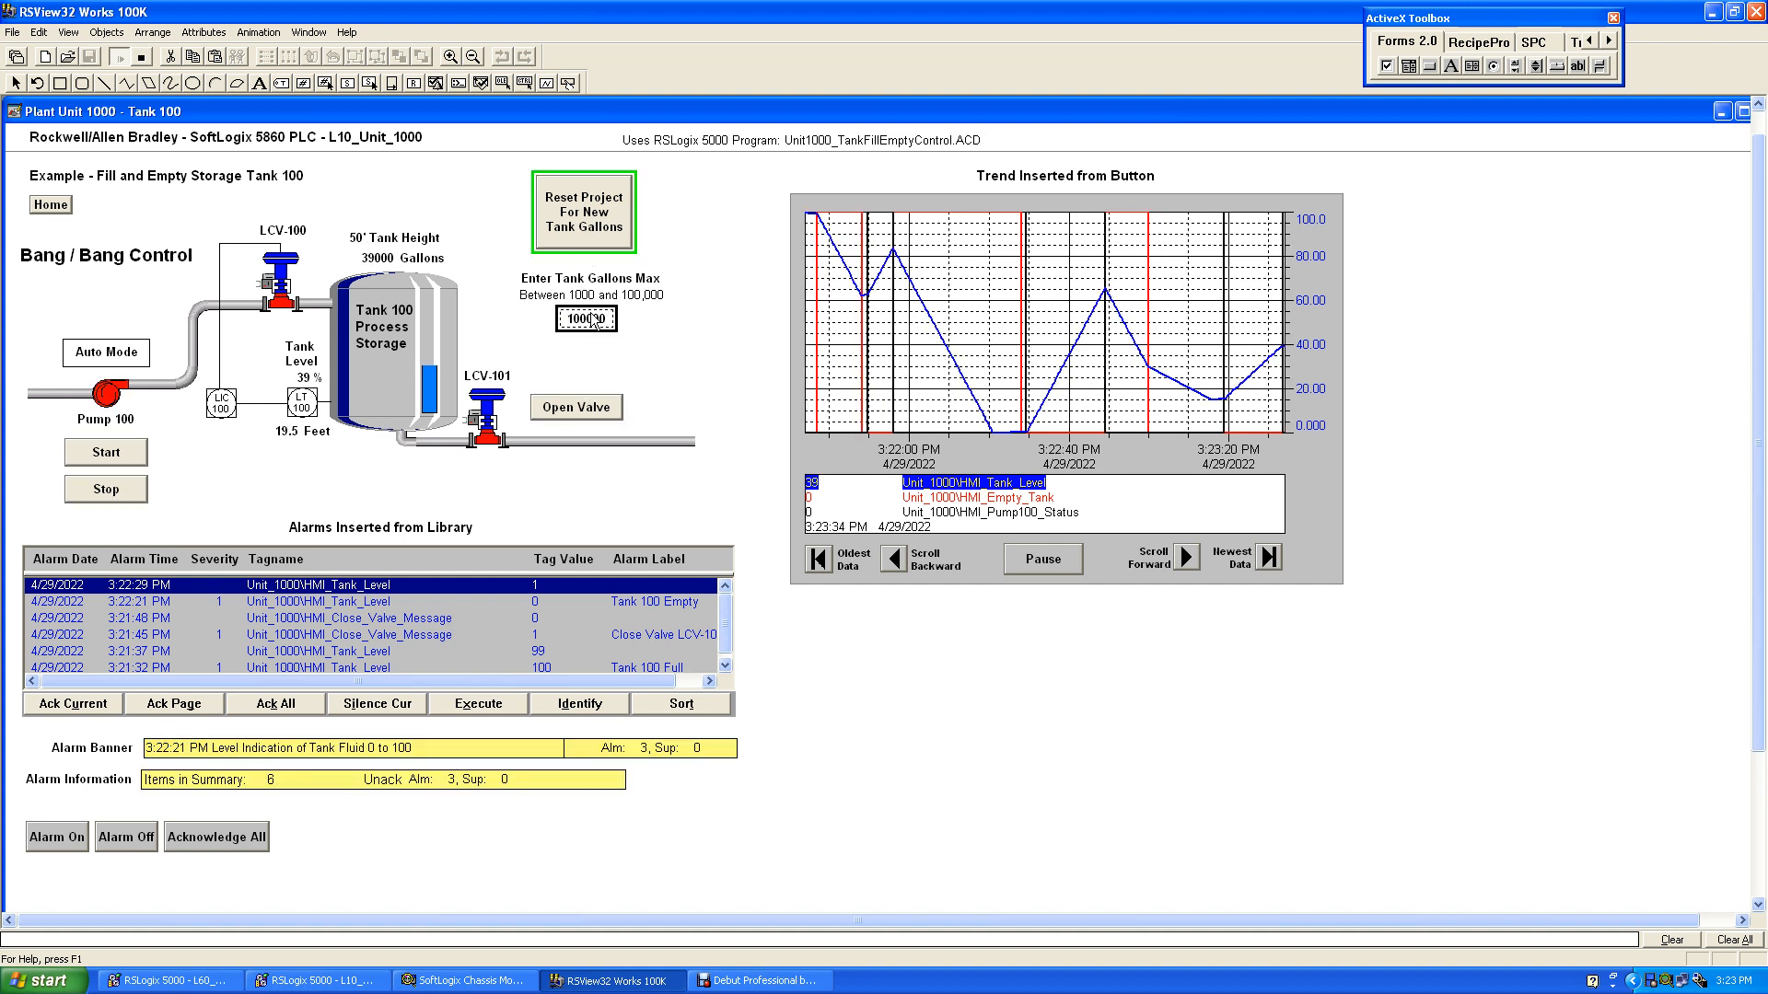
# Set Tank 100's maximum gallons to 1000 and reset the project for the new tank size.
pyautogui.click(590, 322)
pyautogui.write('1')
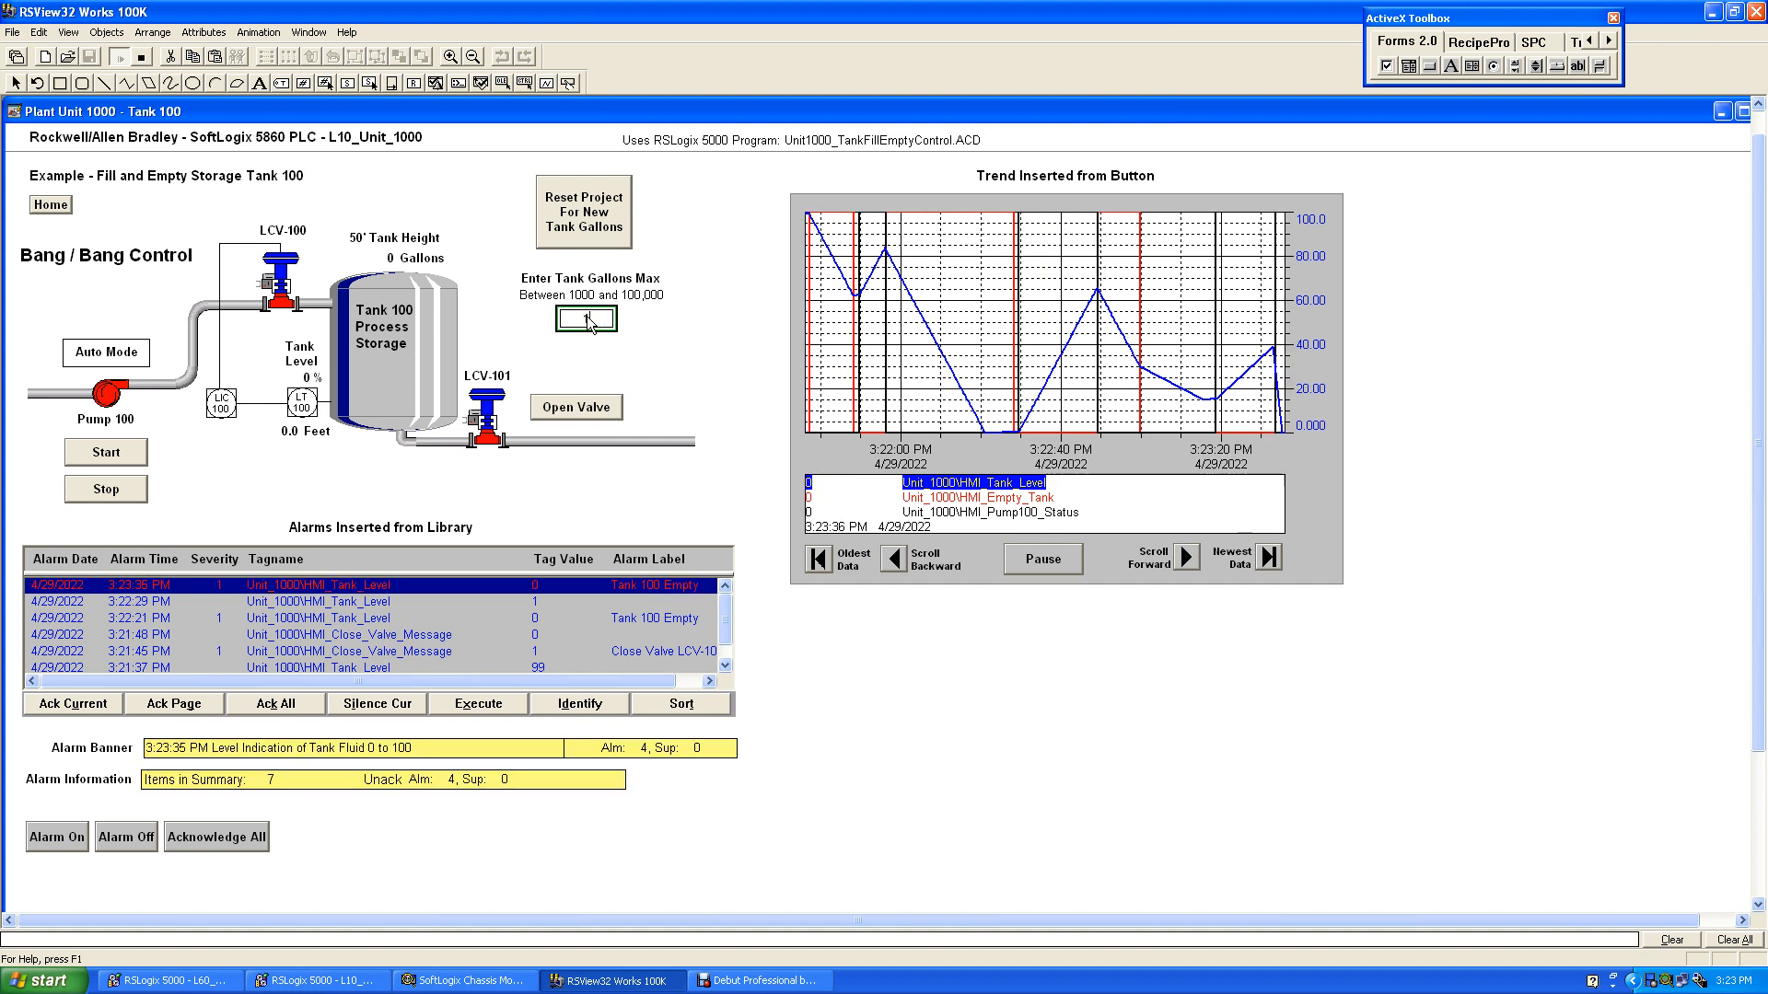
pyautogui.write('000')
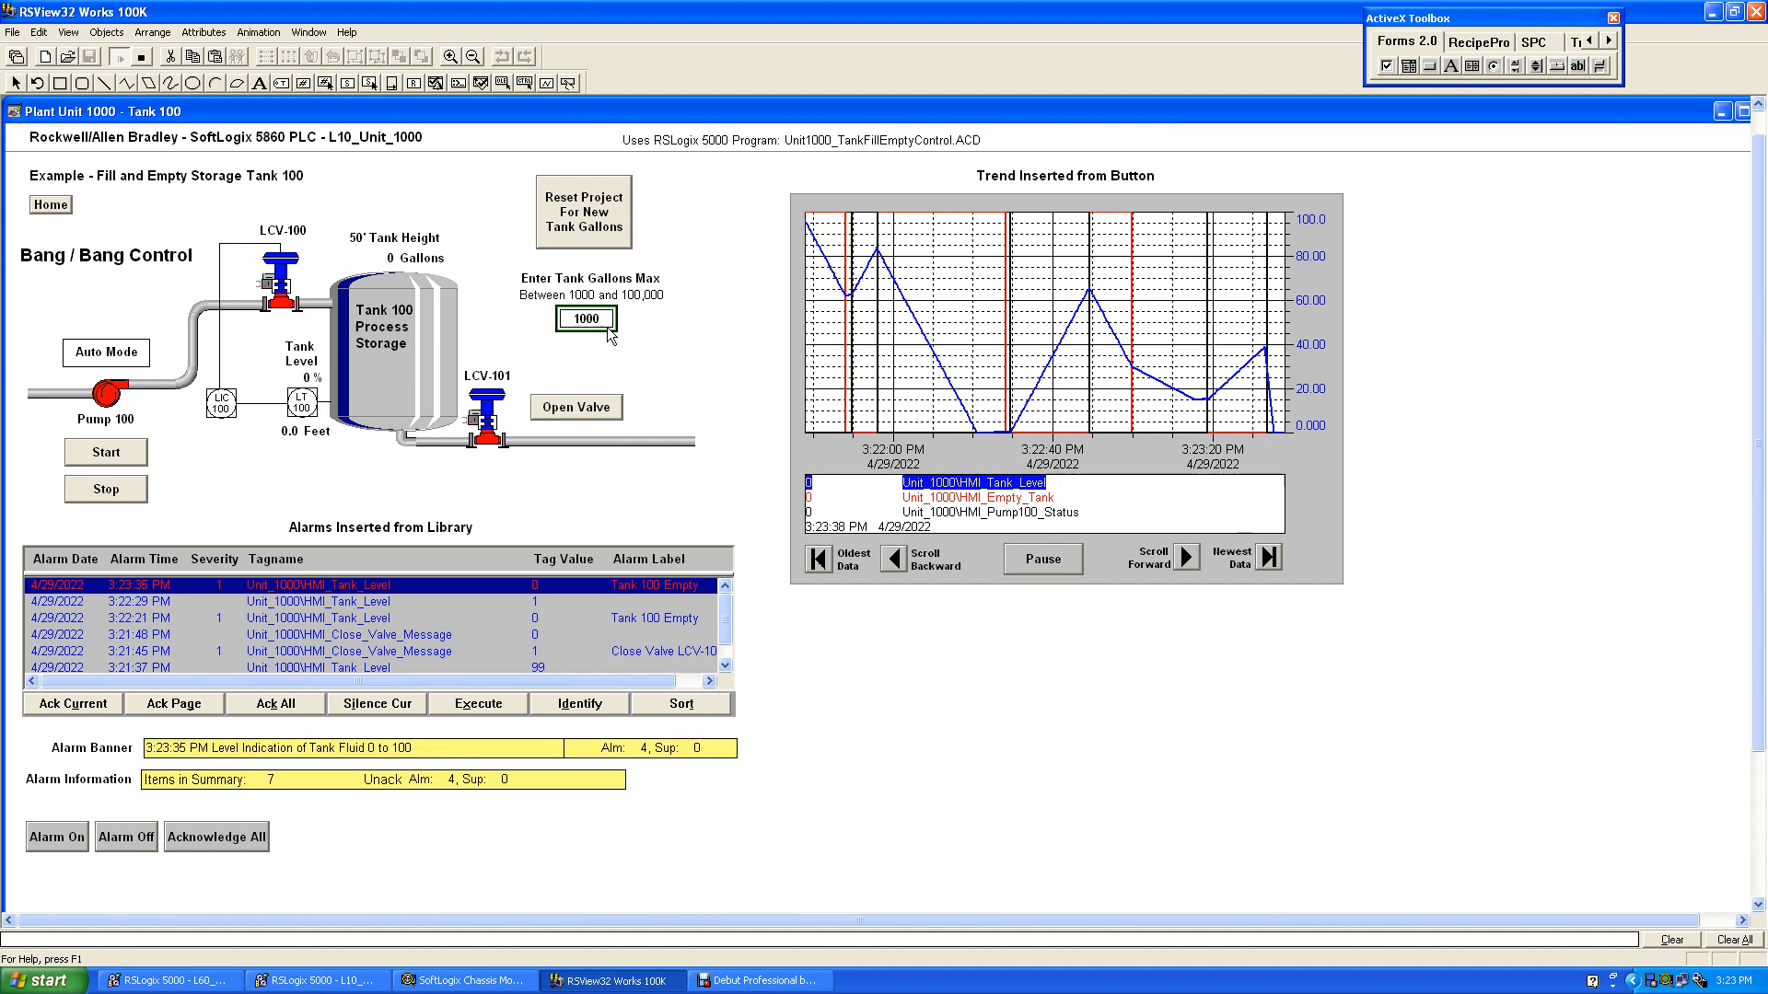
pyautogui.press('Return')
pyautogui.press('Return')
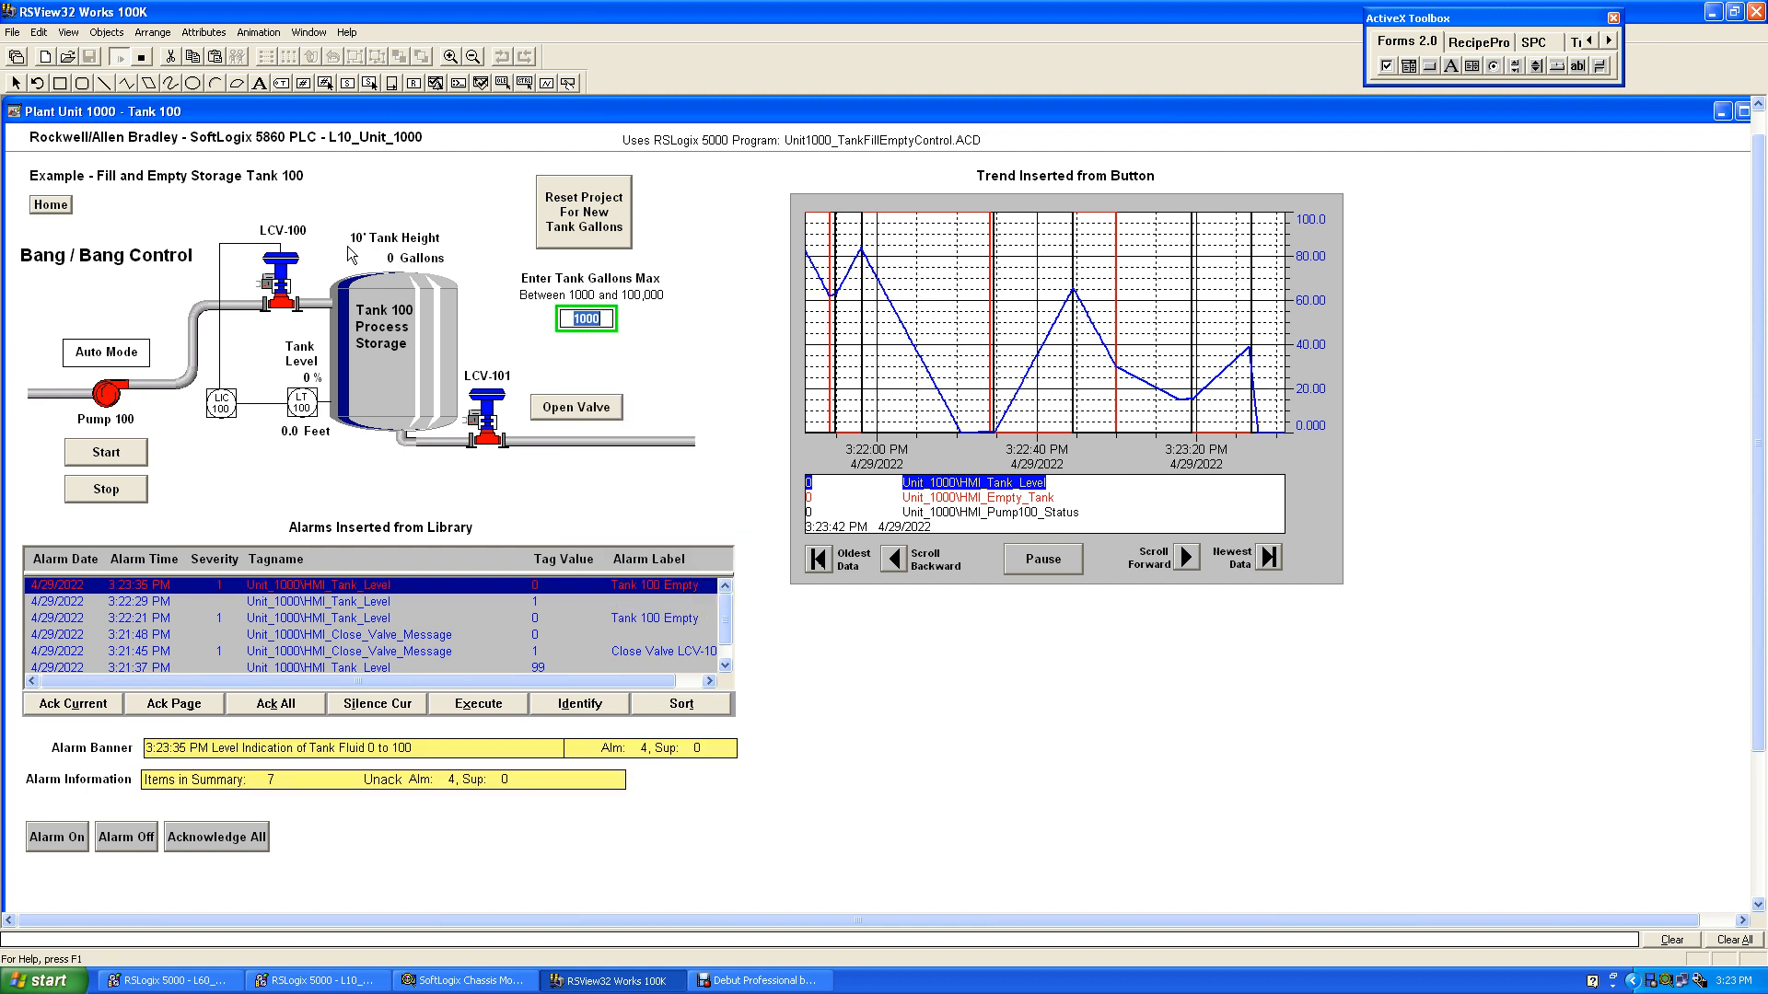
pyautogui.click(591, 232)
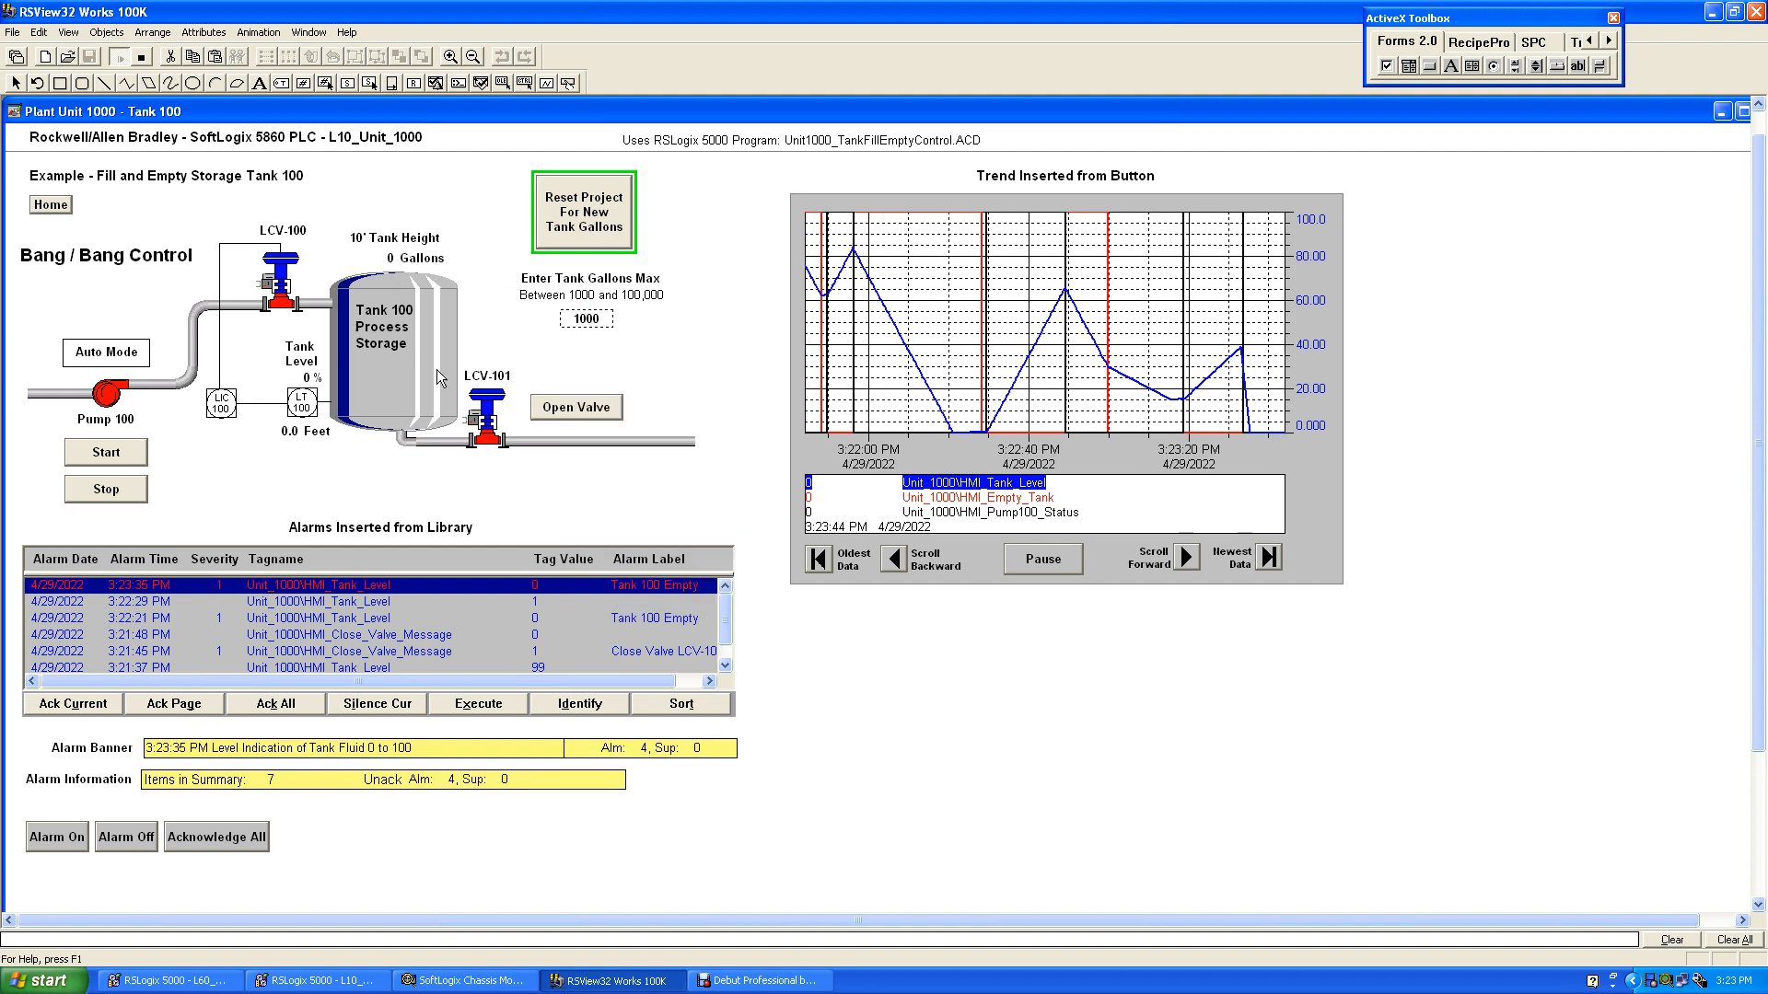
# Fill the 1000-gallon tank with Pump 100 and open LCV-101 to empty it.
pyautogui.click(106, 453)
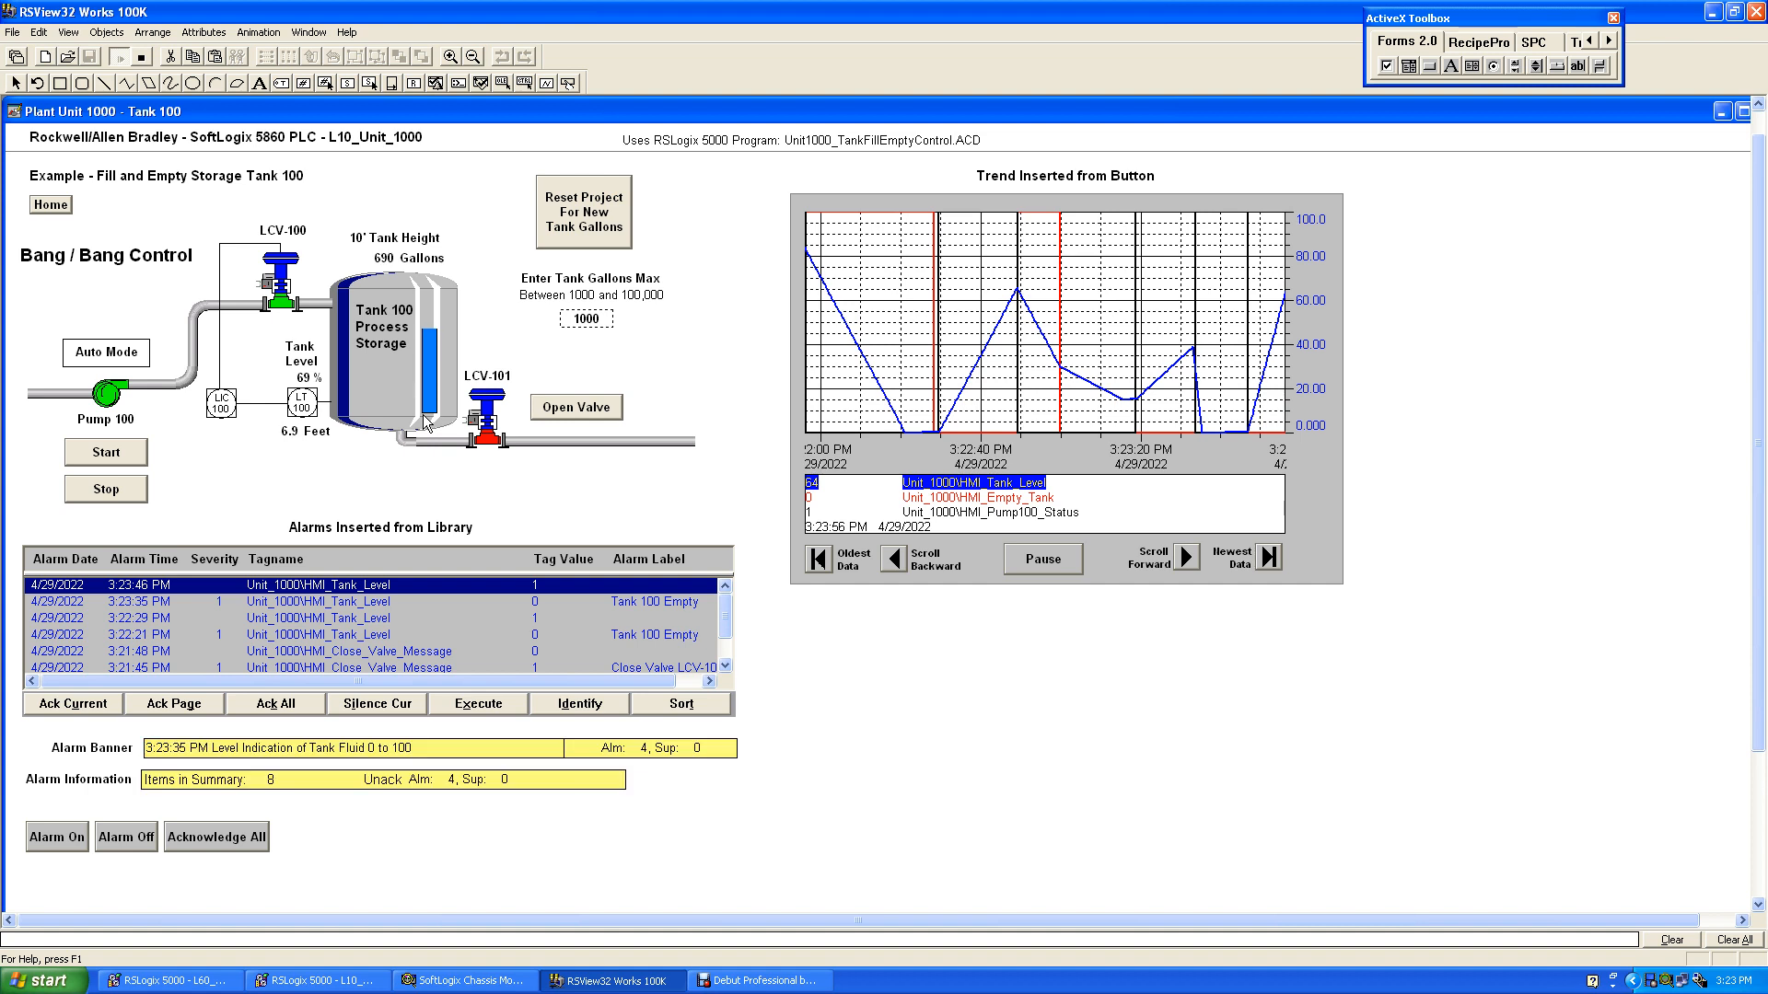
pyautogui.click(122, 490)
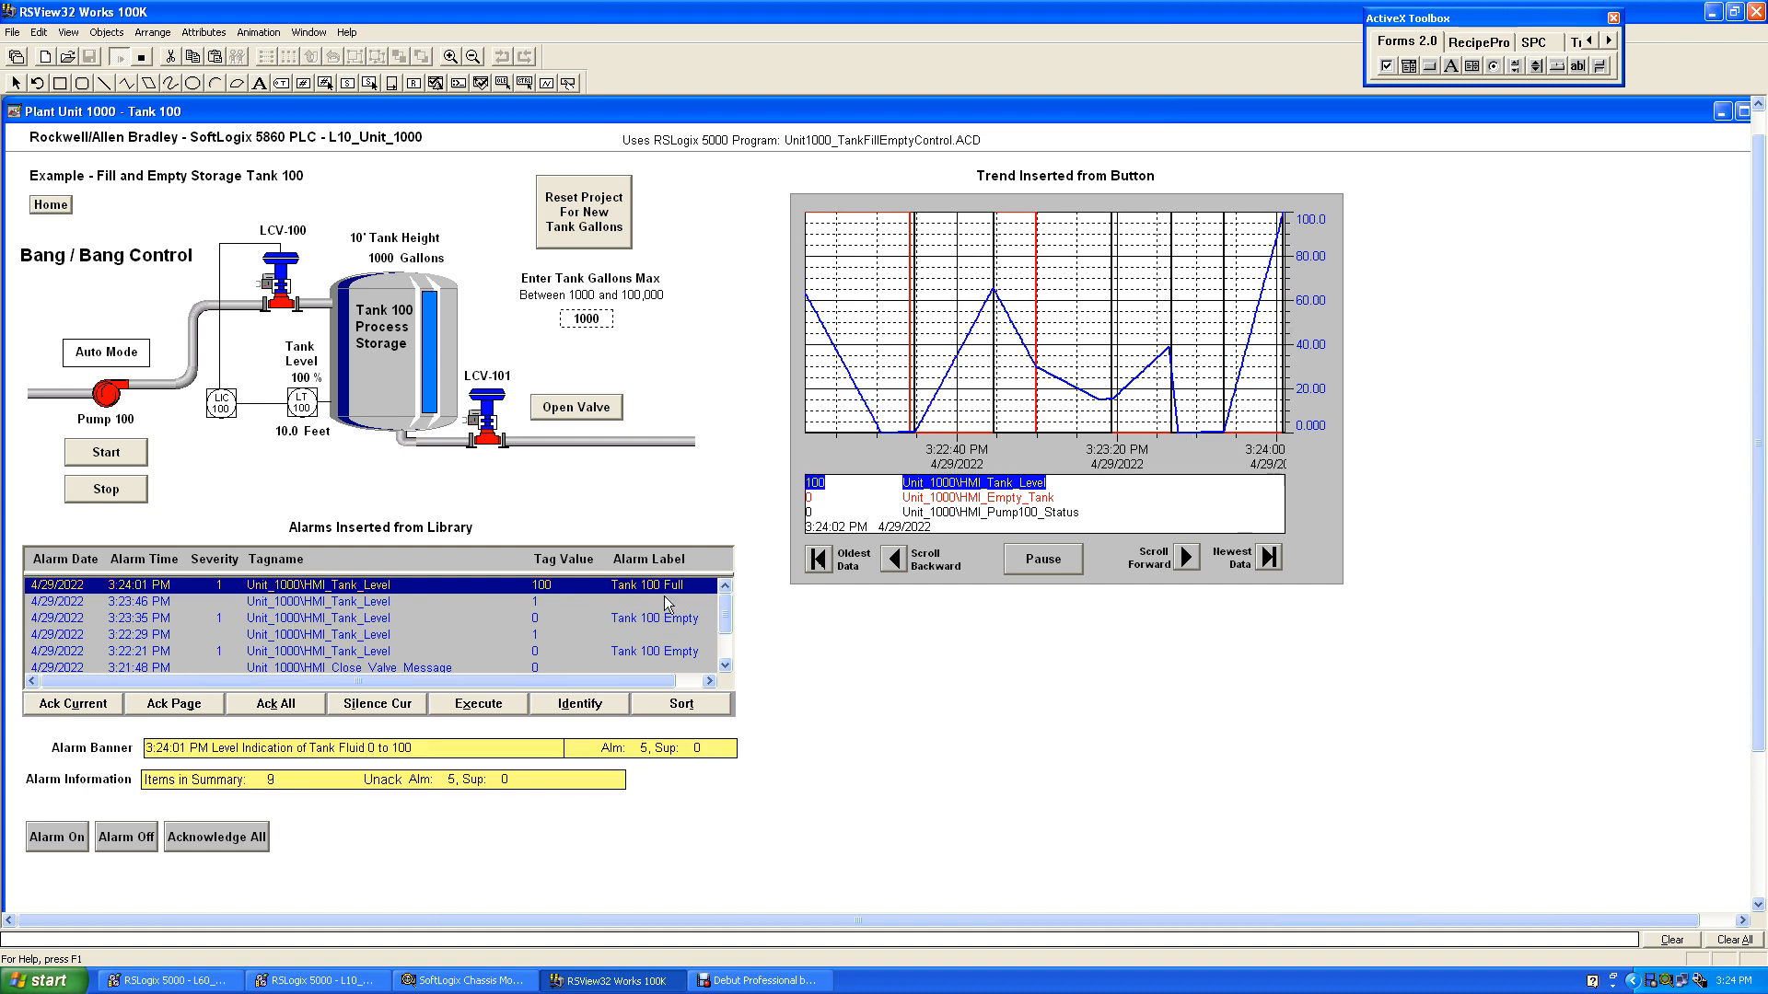
pyautogui.click(611, 409)
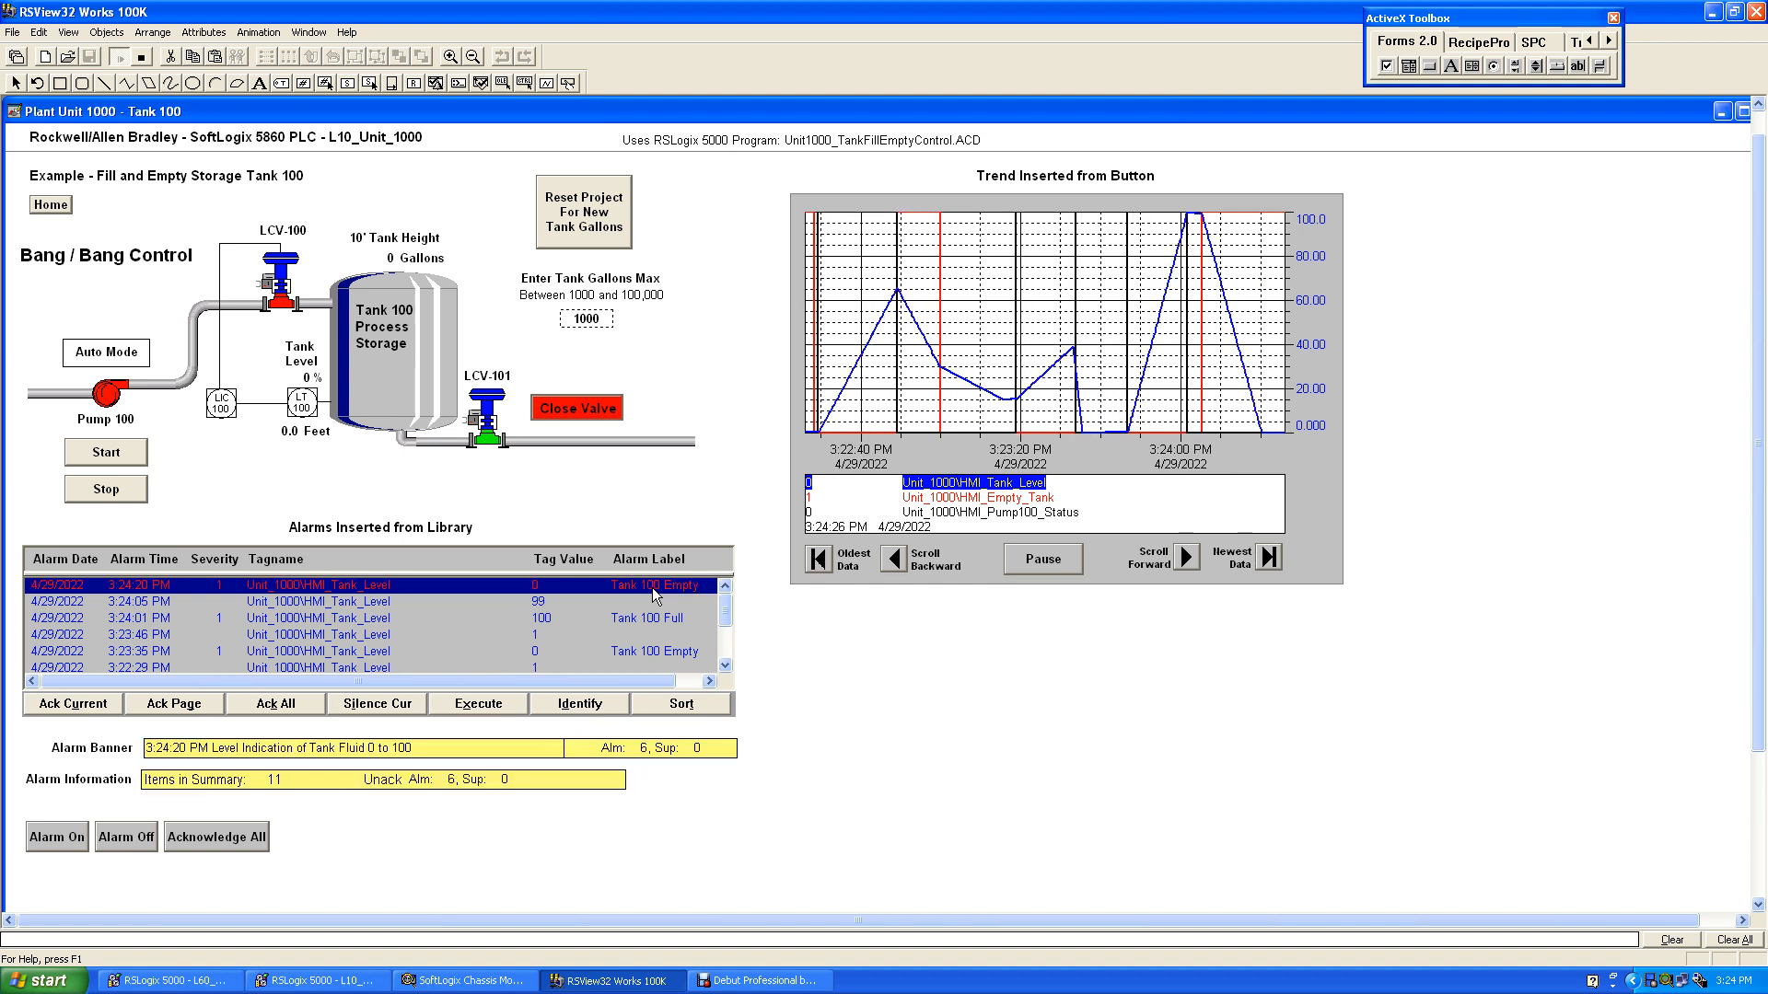
# Restore the RSView32 window down from full screen to expose the windows behind it.
pyautogui.click(1734, 12)
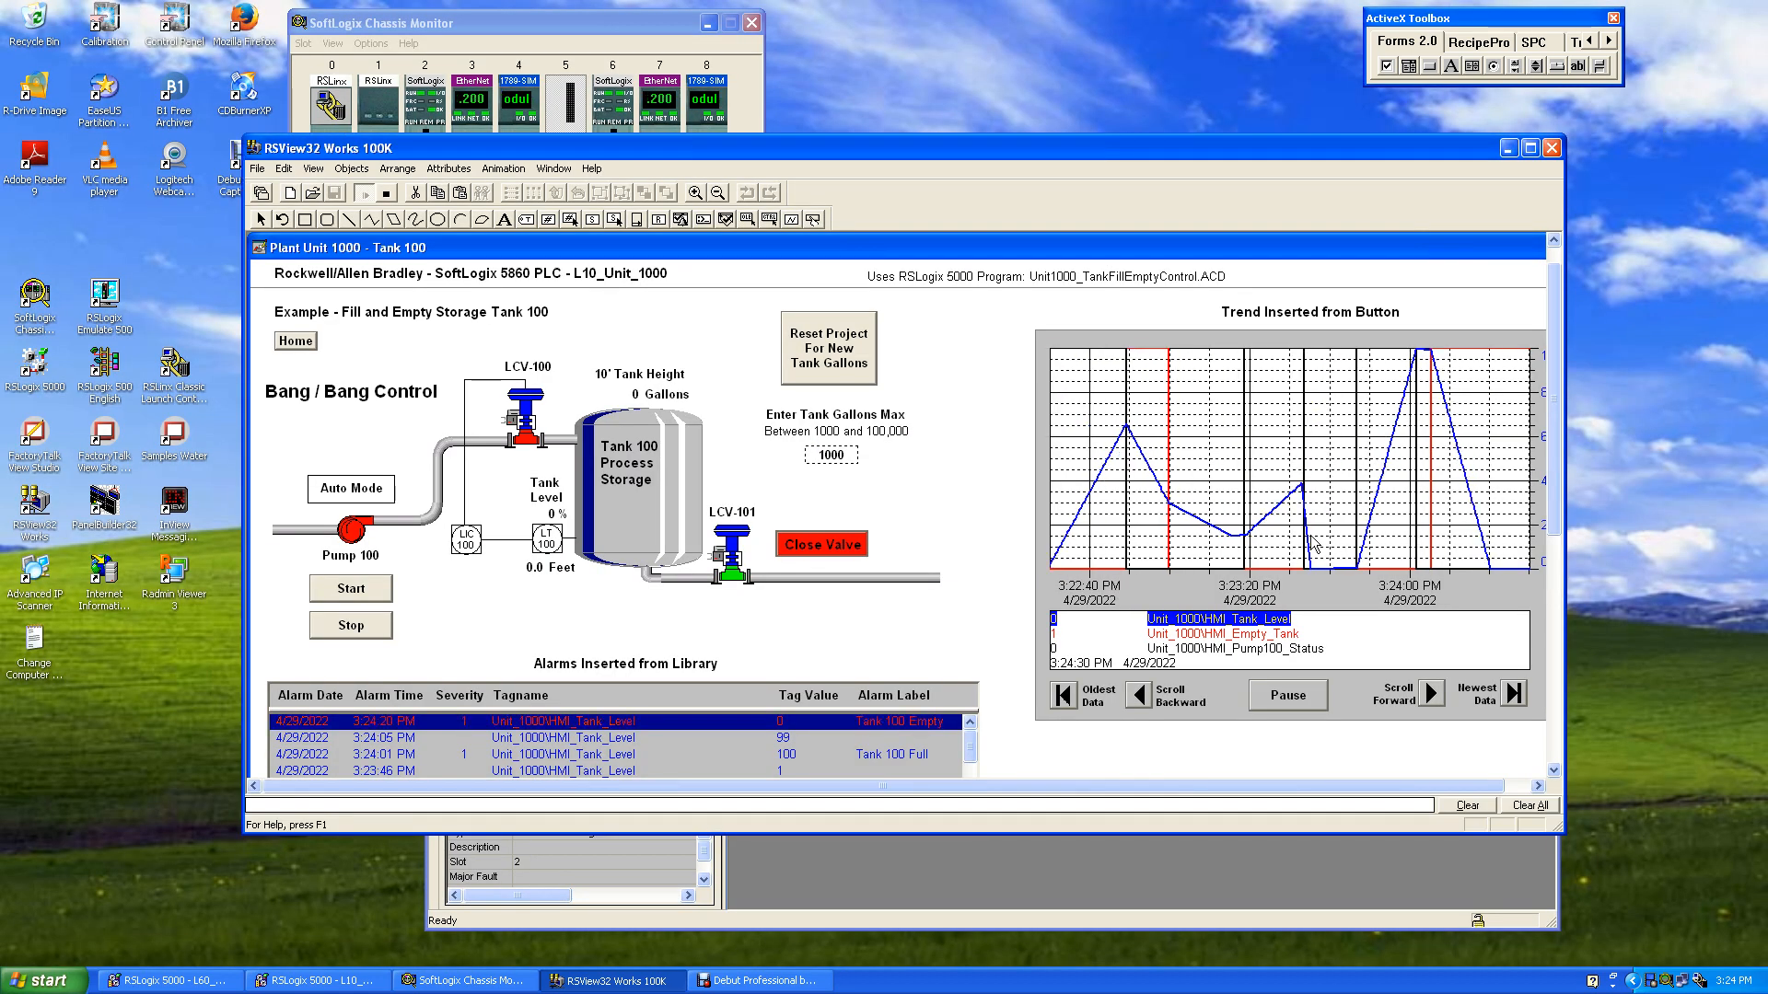